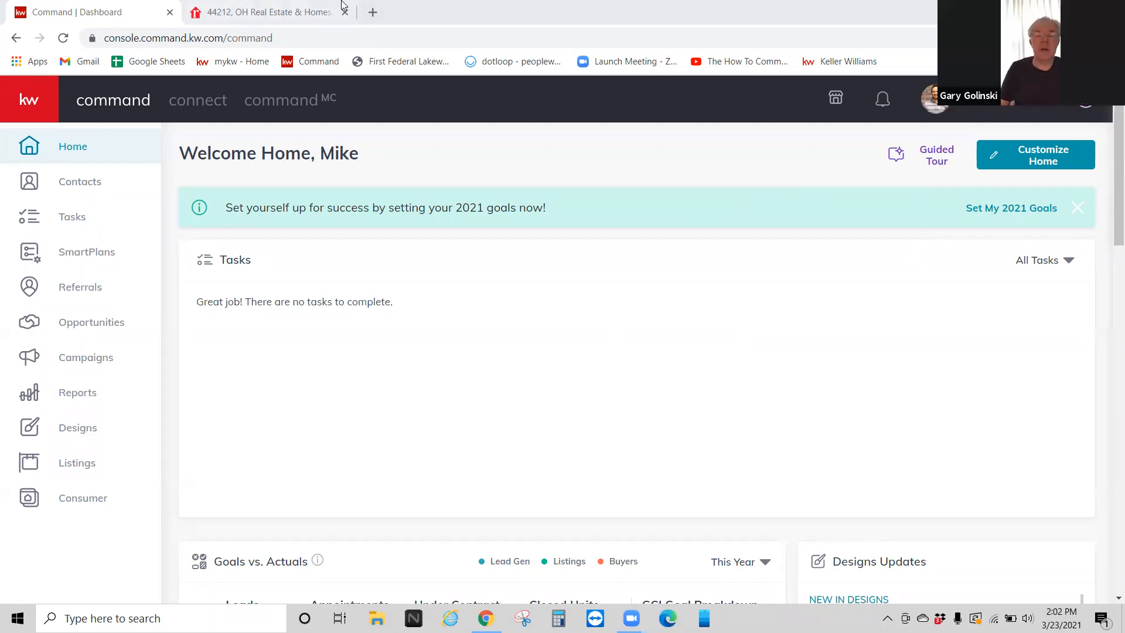
Step: Open a new Chrome tab and load the KW Elevate Training site at kwstrongsvilletraining.com
click(380, 8)
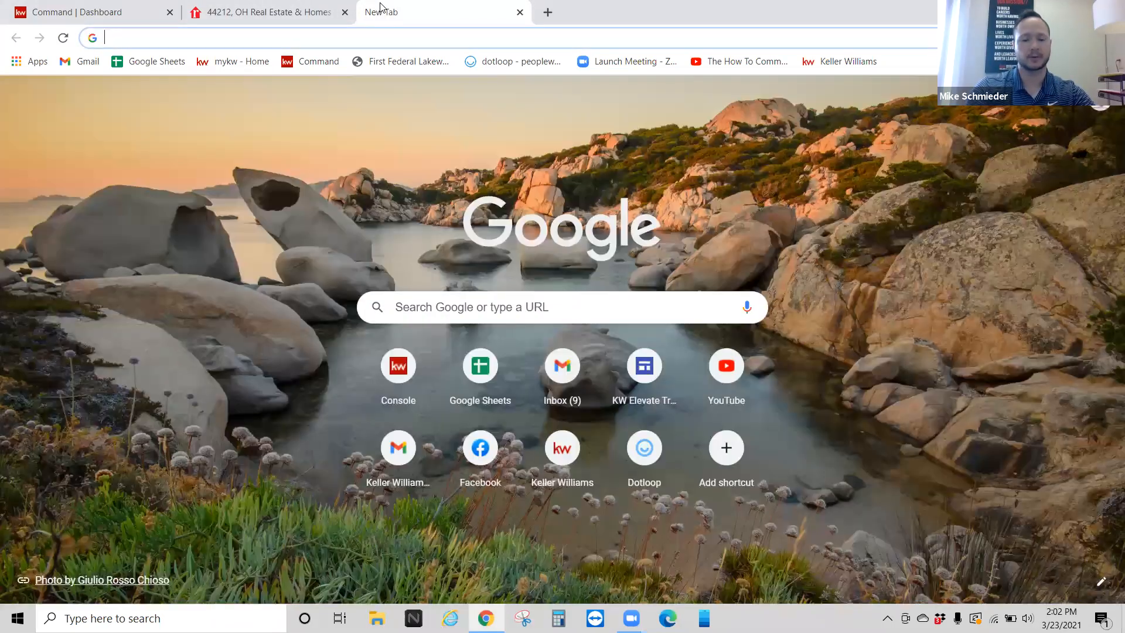
text(www.kw)
key(Return)
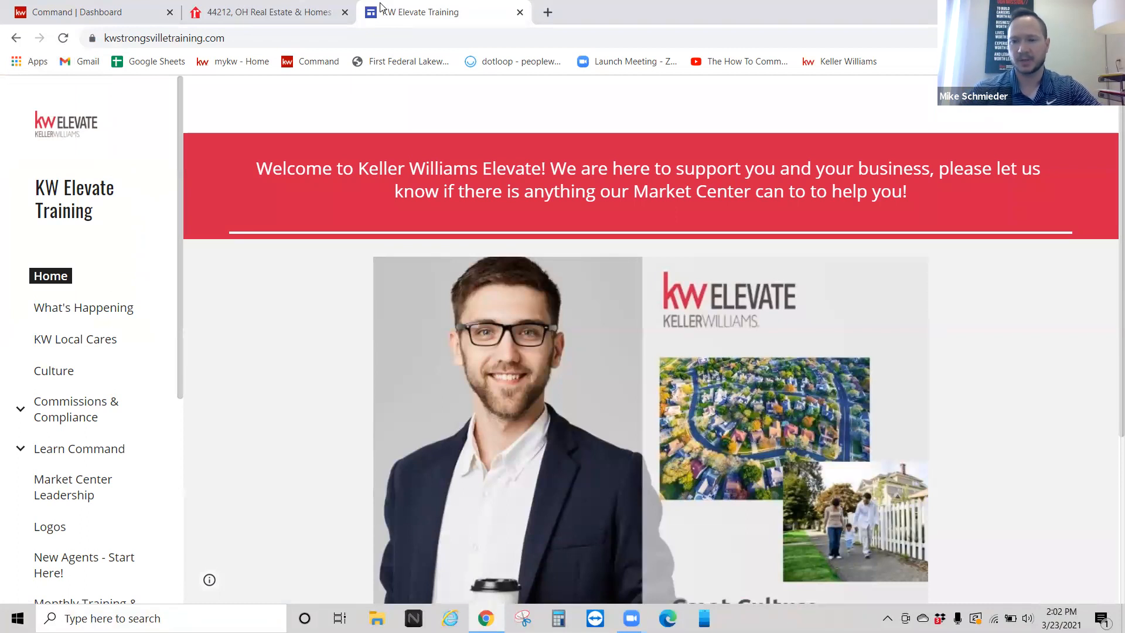
Step: Go to Learn Command and then its Command Training Guides & Resources page
click(265, 34)
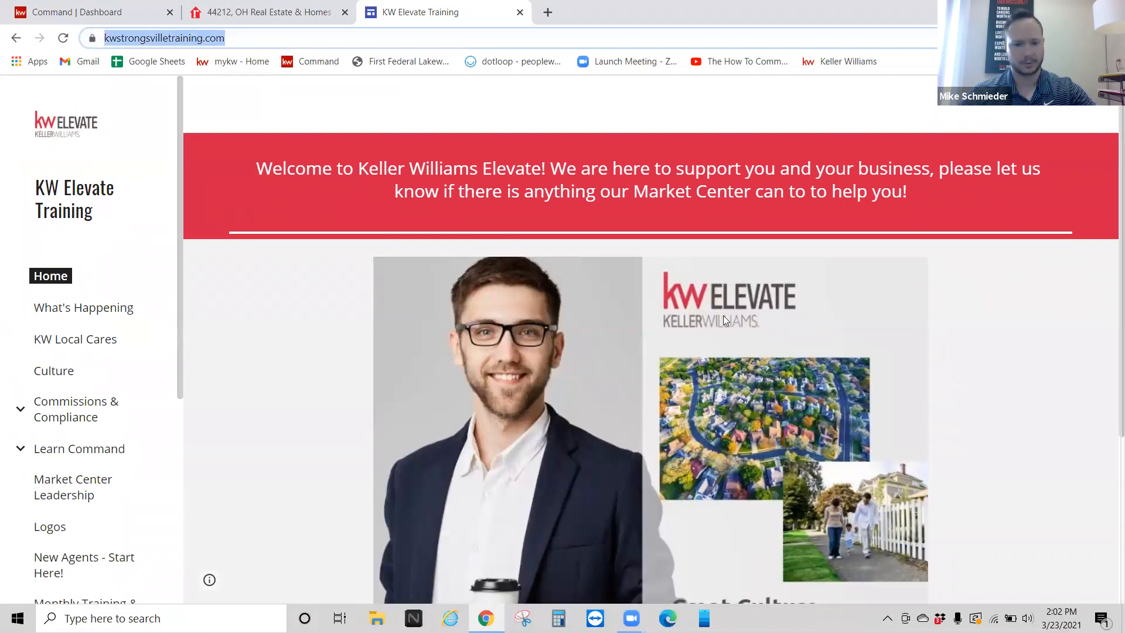
key(Down)
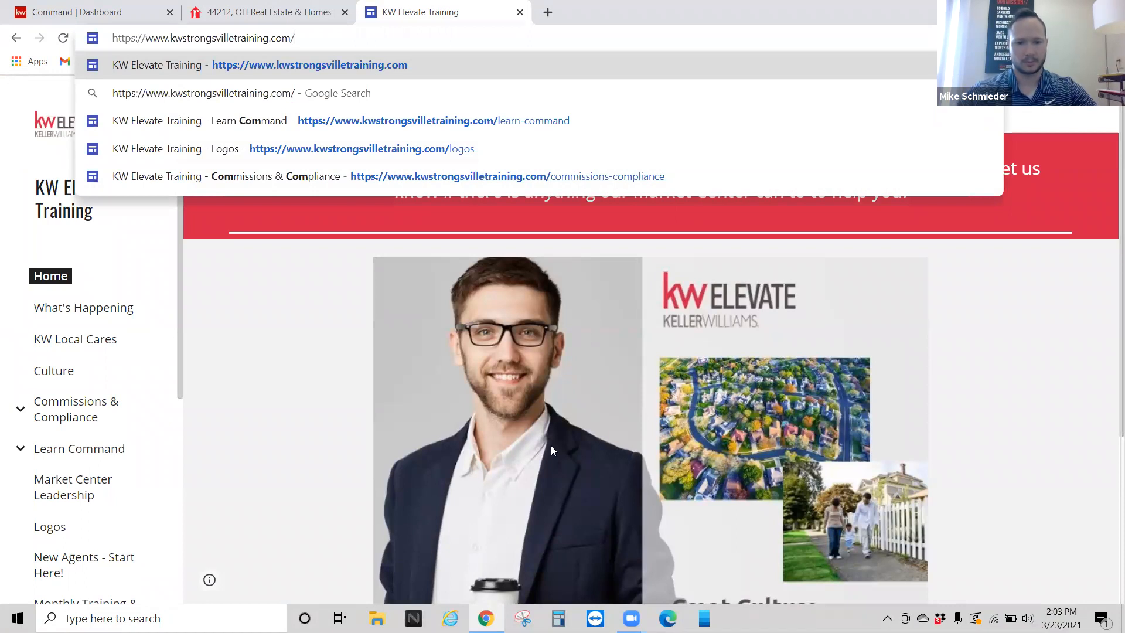
key(Return)
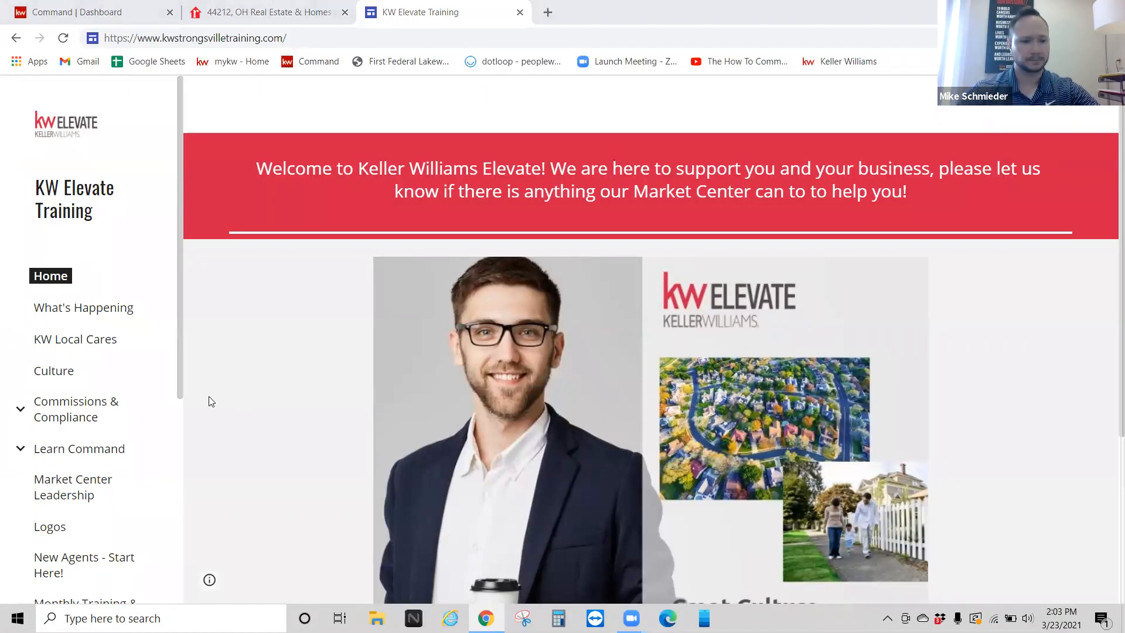
scroll(68, 402, down, 1)
click(50, 377)
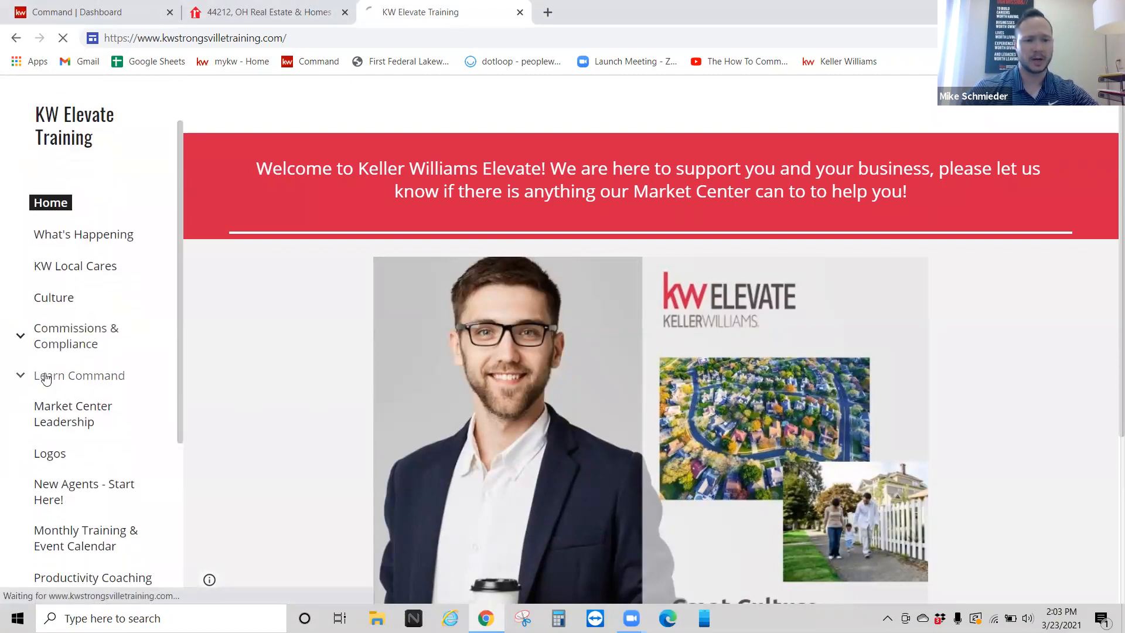
scroll(468, 386, down, 3)
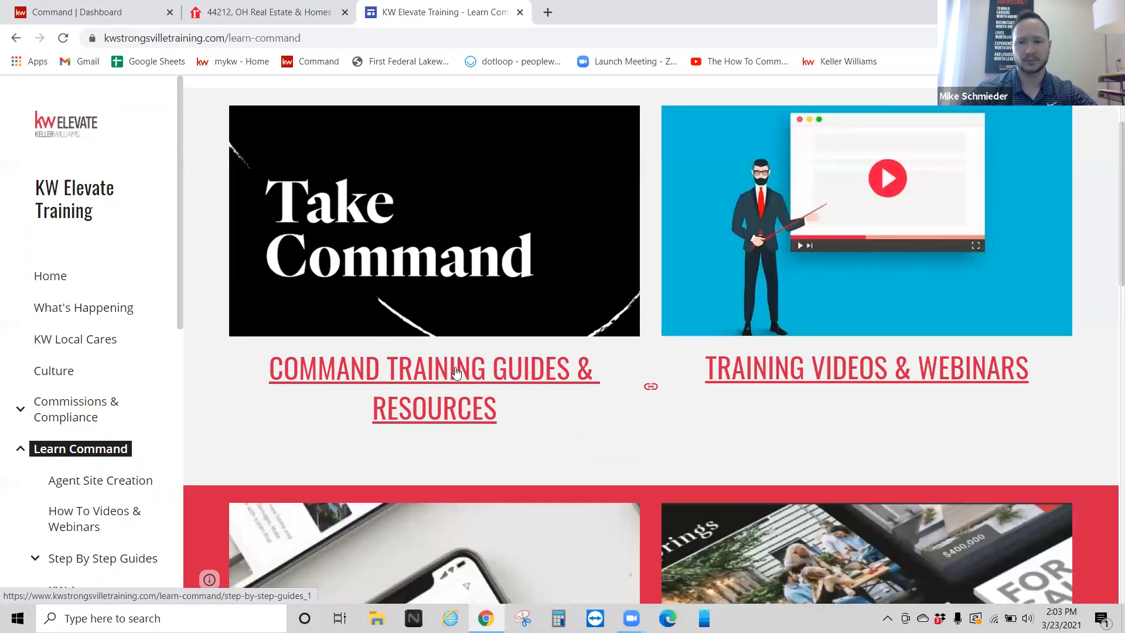
click(456, 373)
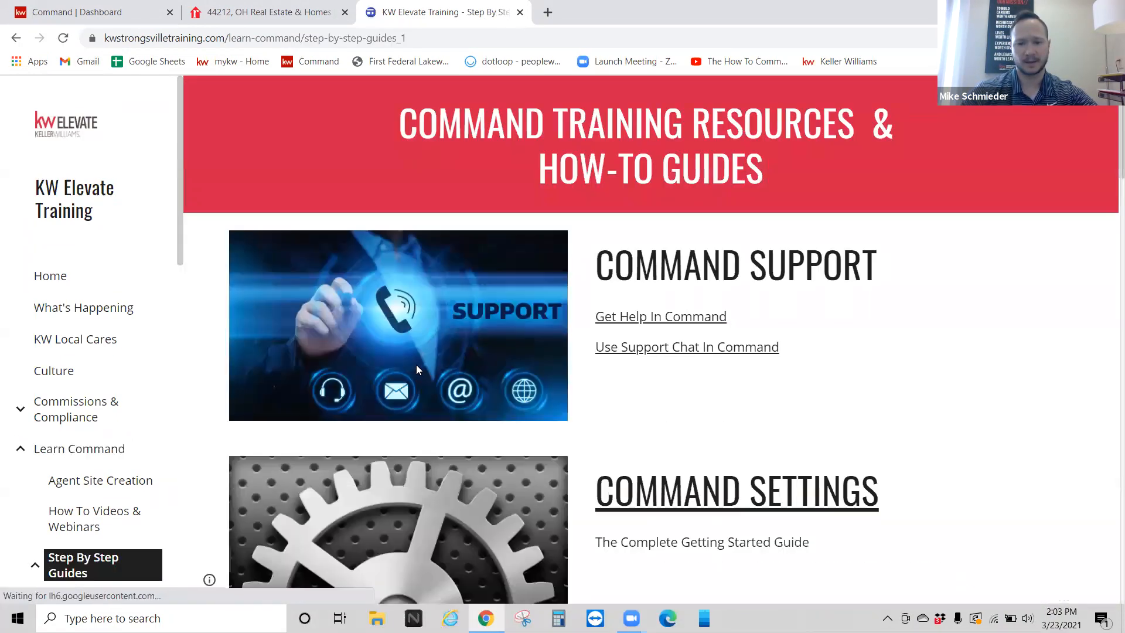
Step: Open the Command Settings guides and the Complete Your Marketing Profile guide
scroll(417, 365, down, 2)
click(739, 345)
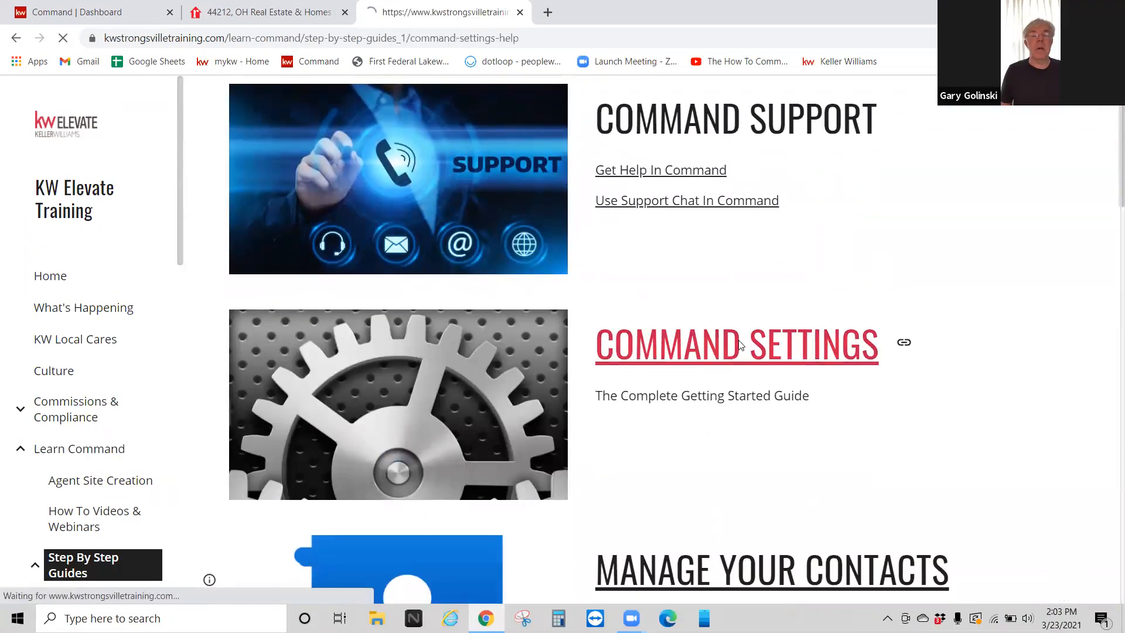
scroll(486, 337, down, 1)
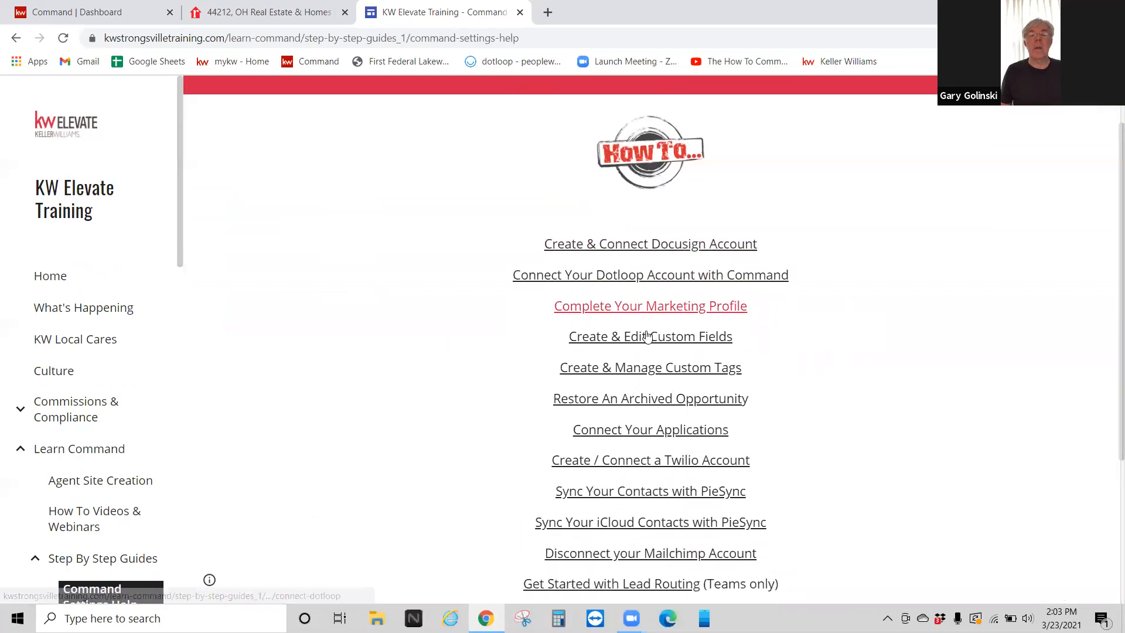
click(637, 312)
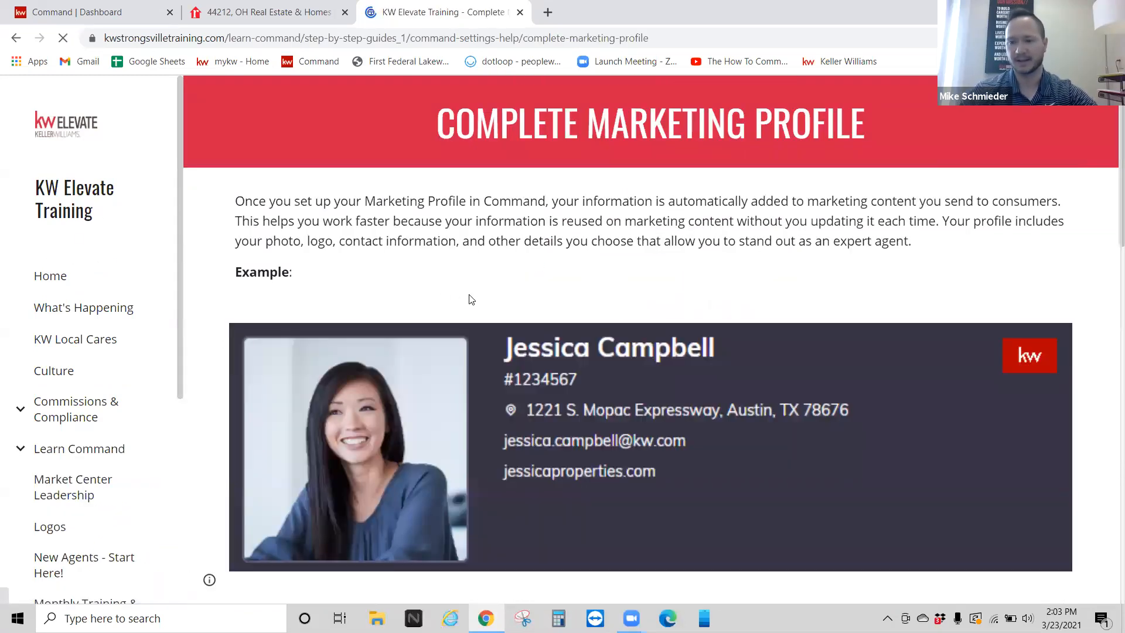
click(416, 39)
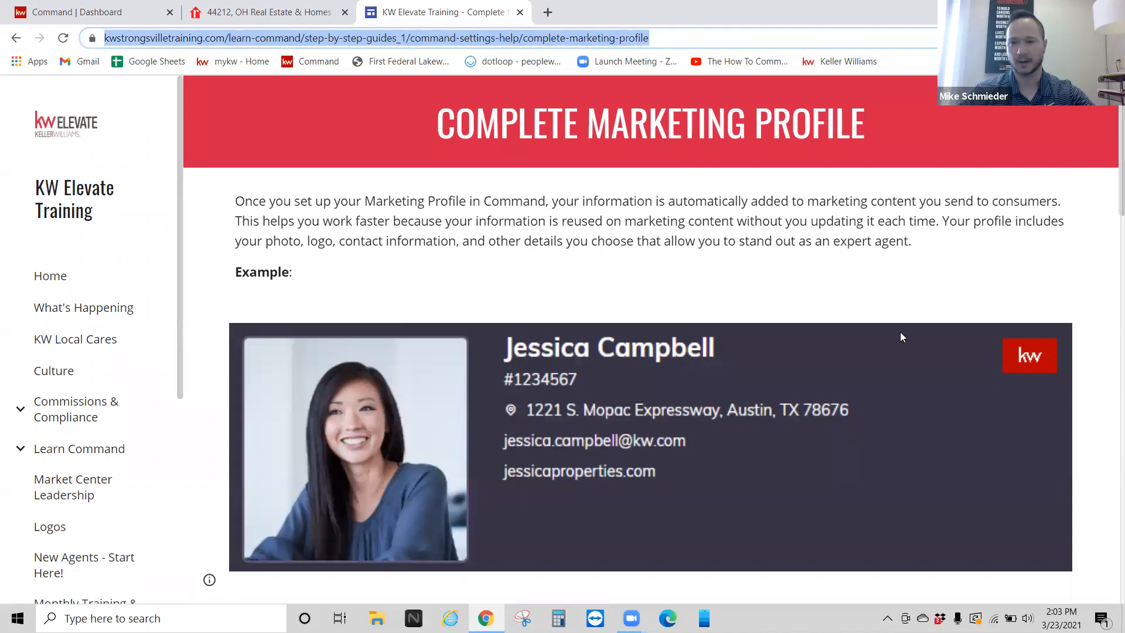
click(602, 332)
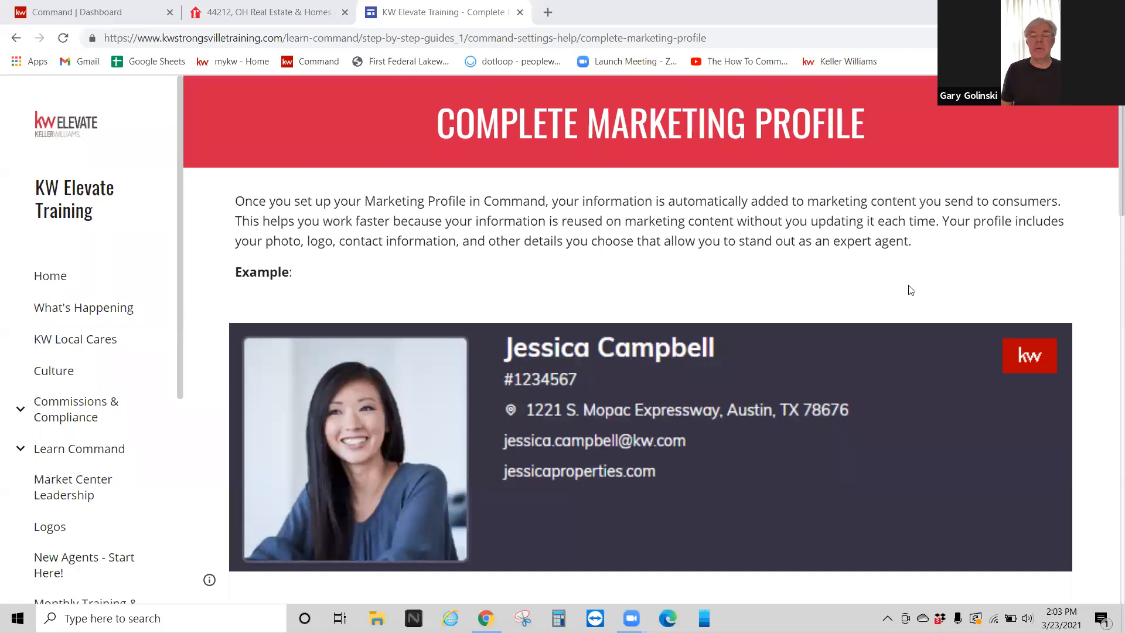
Step: Switch back to the Command Dashboard tab and check, then close, the notifications panel
click(95, 7)
click(882, 101)
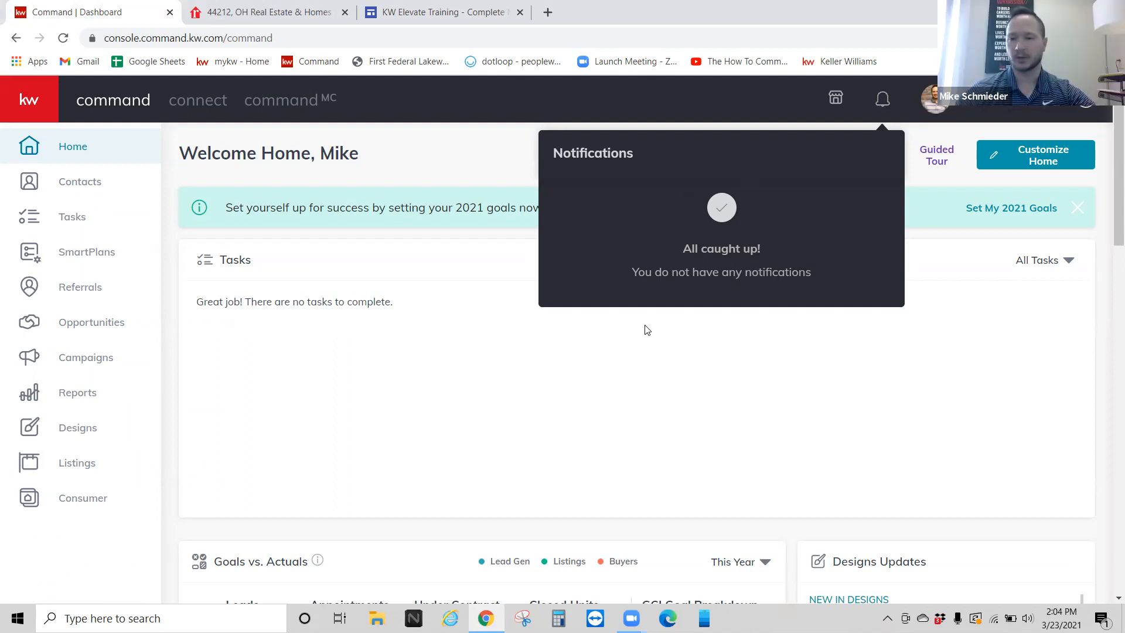
click(638, 394)
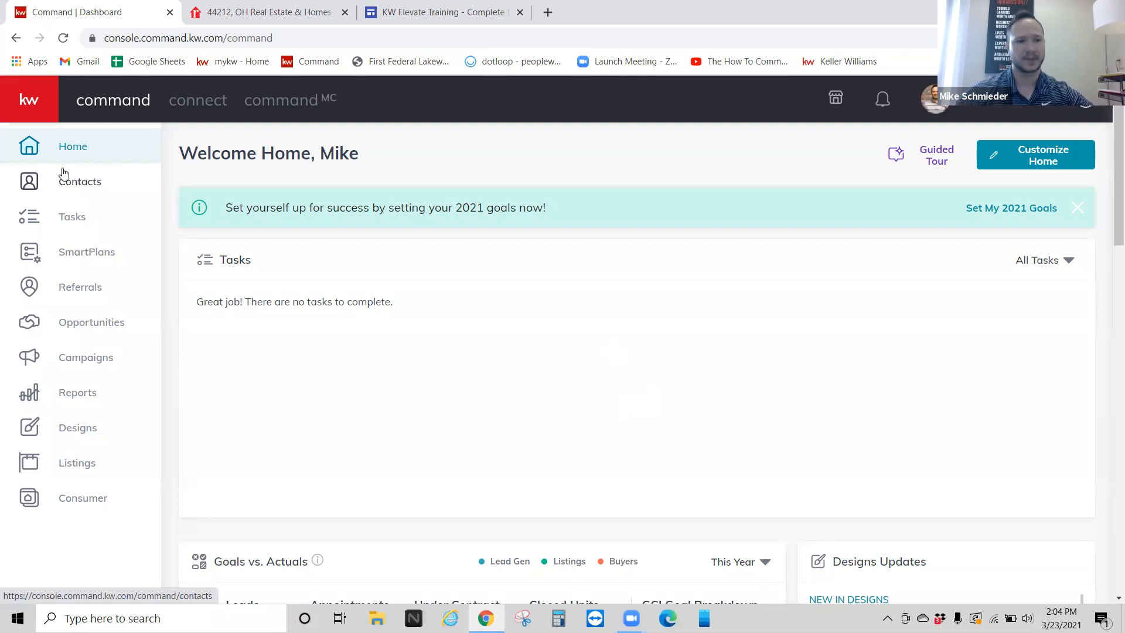
Step: Toggle the side navigation via the kw logo, ending with labels expanded
click(22, 98)
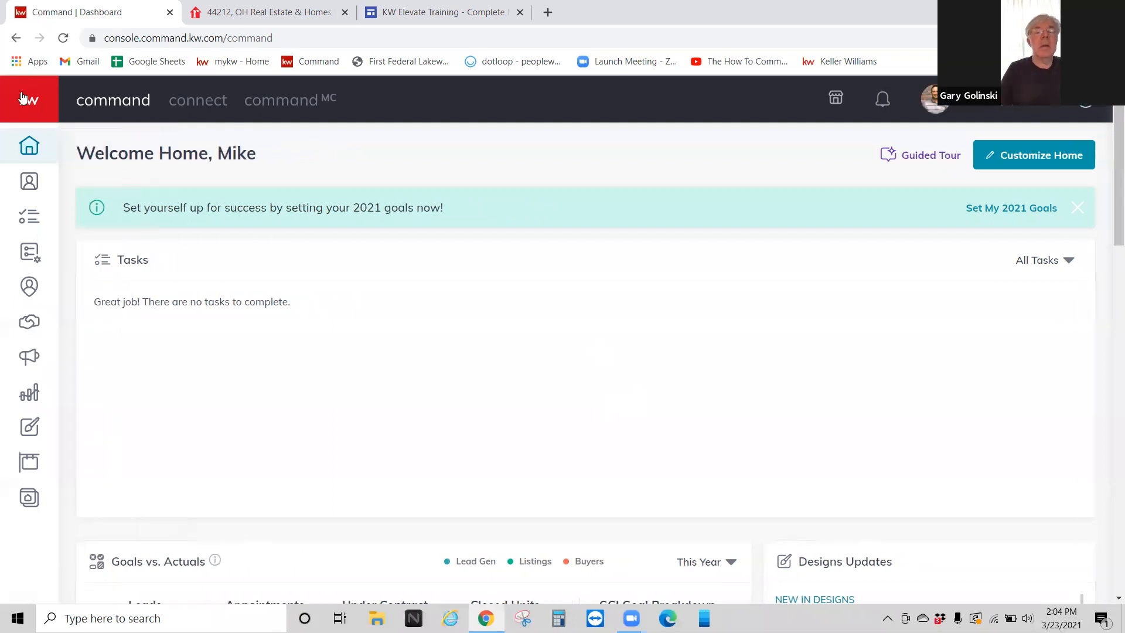
click(23, 99)
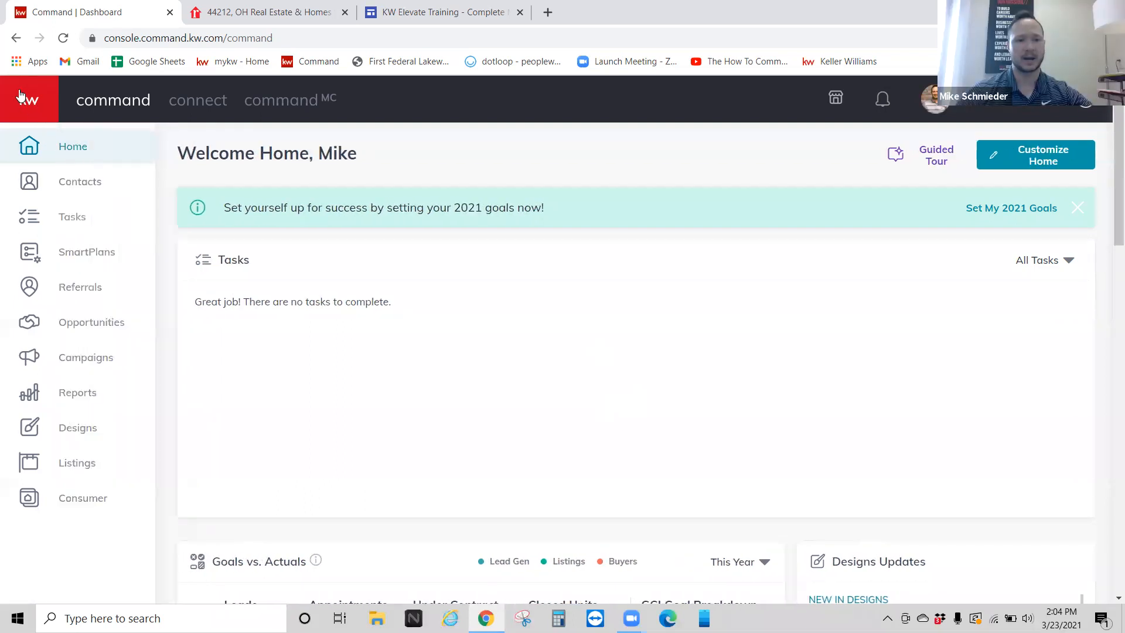
click(27, 100)
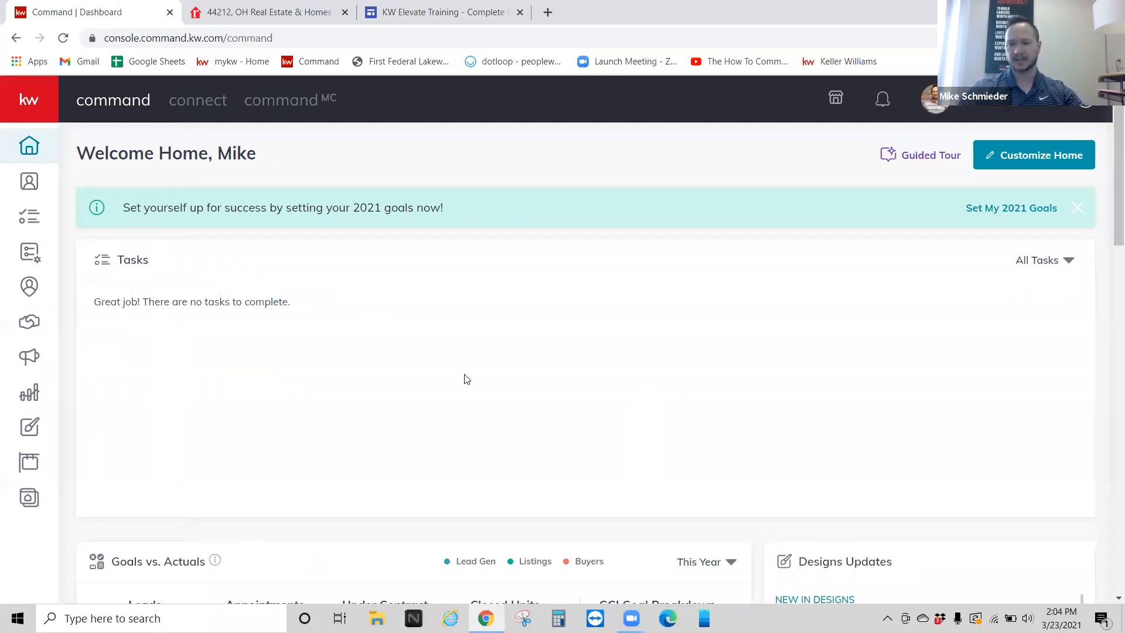
click(21, 103)
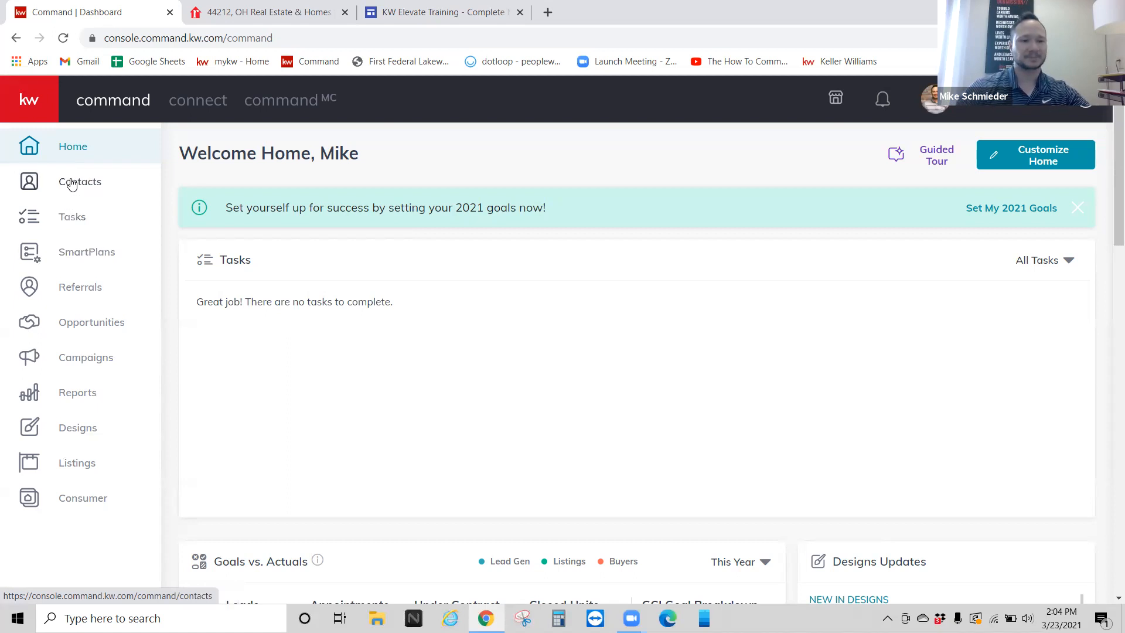
Step: Open Contacts and view the first contact's record from the 74-contact list
click(89, 187)
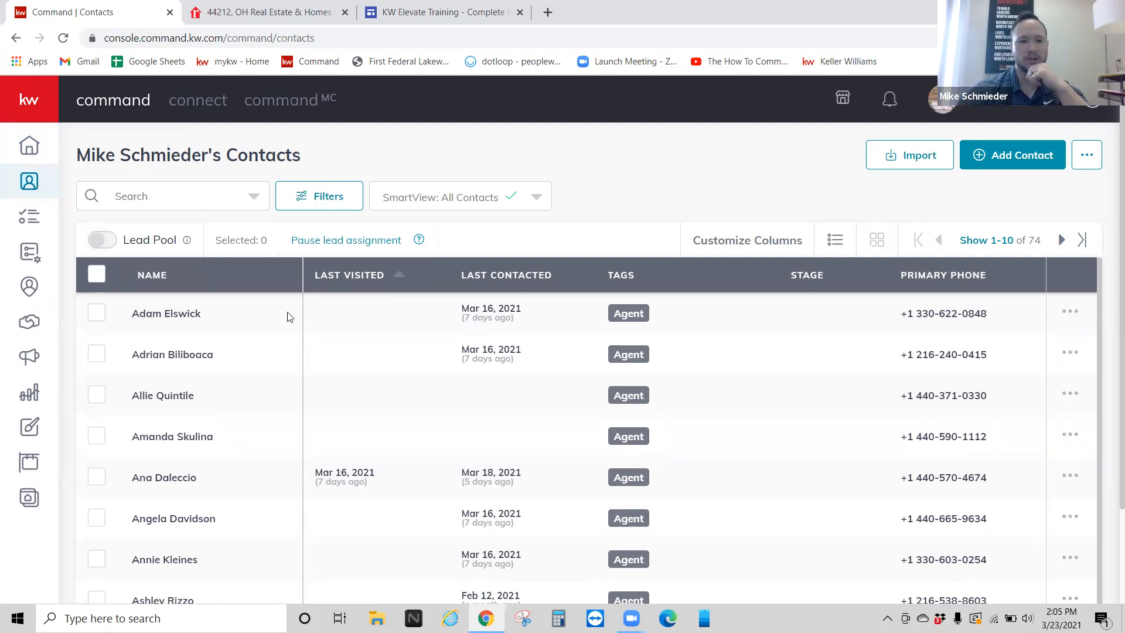
click(187, 316)
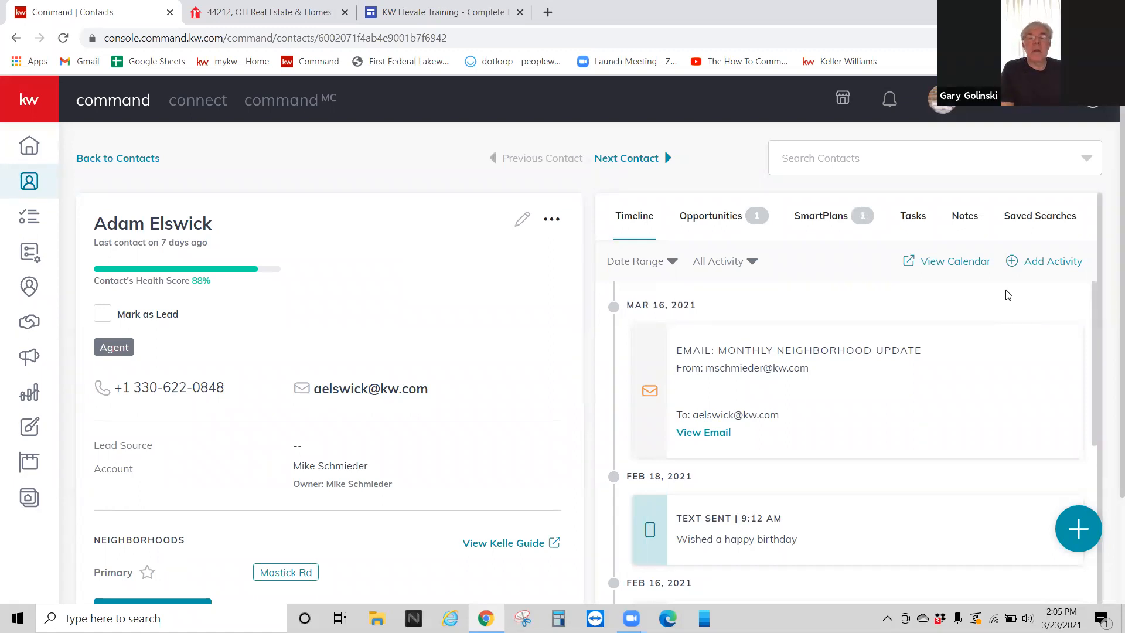
Step: Open the Add New Activity form, close it unsaved, and return to the contacts list
click(1034, 262)
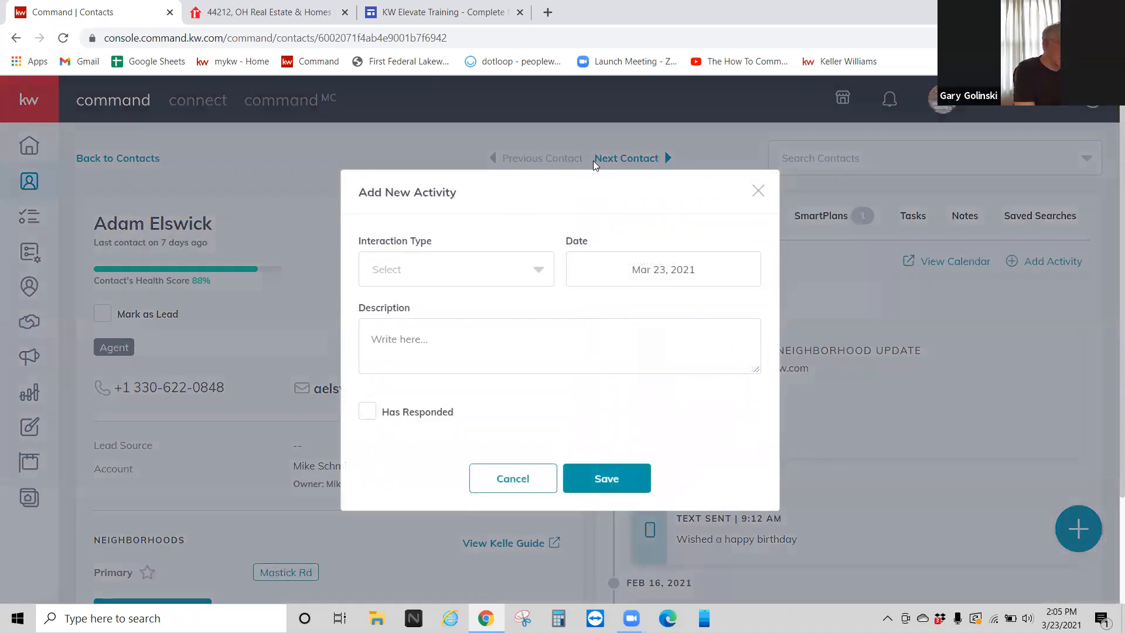
click(455, 270)
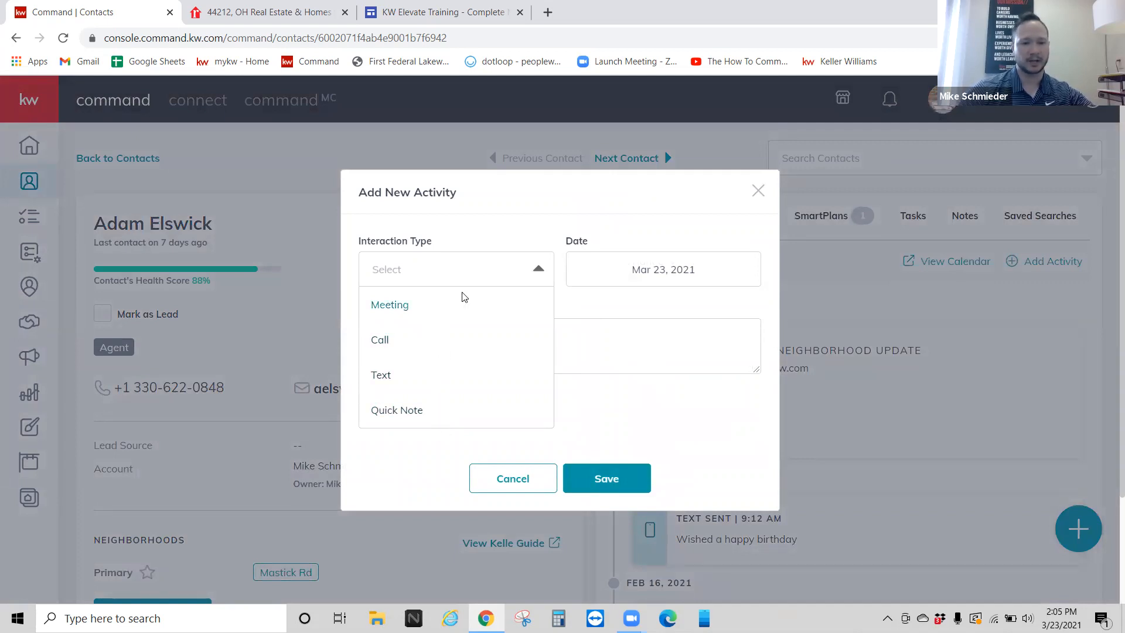
click(486, 201)
mouse_move(436, 415)
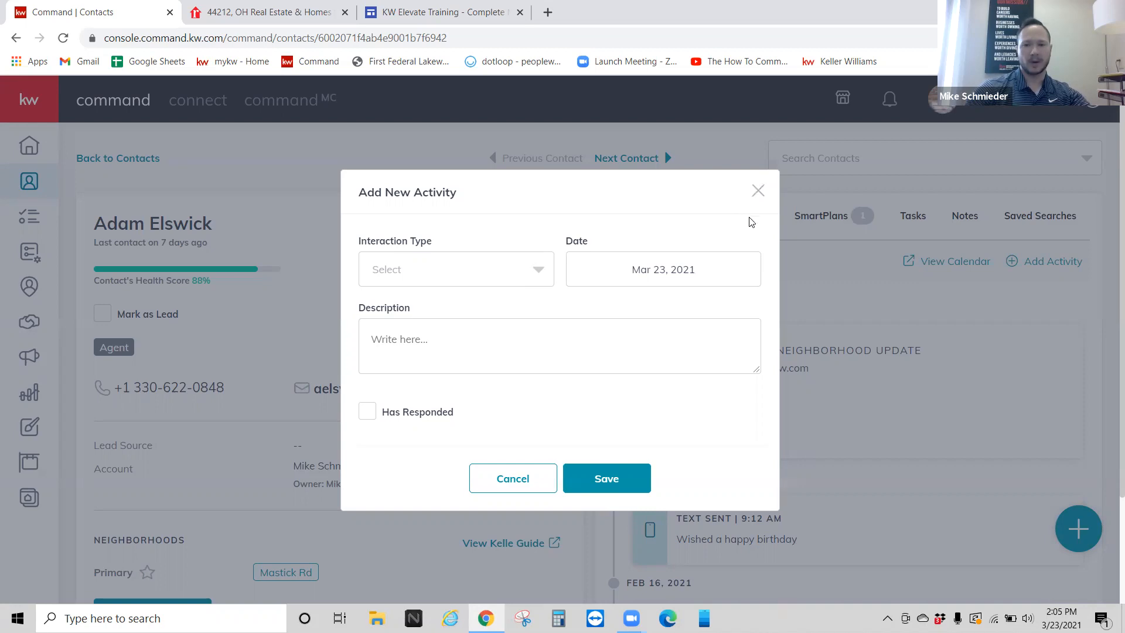
click(757, 190)
key(alt+Left)
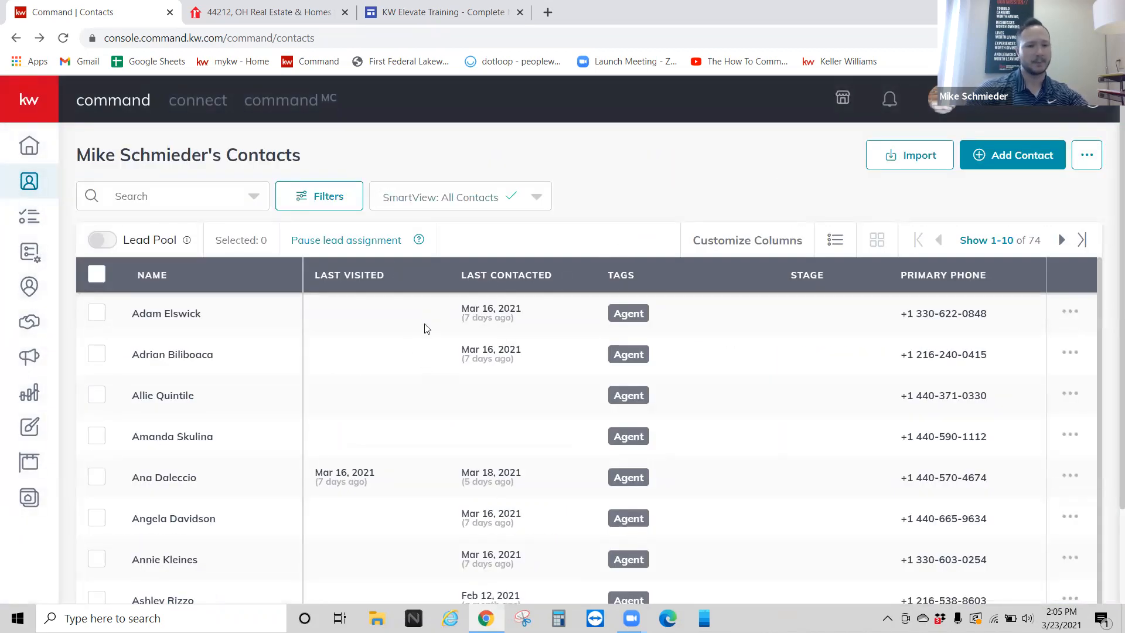
Step: Sort contacts by LAST CONTACTED, toggling until the most recent (Mar 18, 2021) is first
click(499, 278)
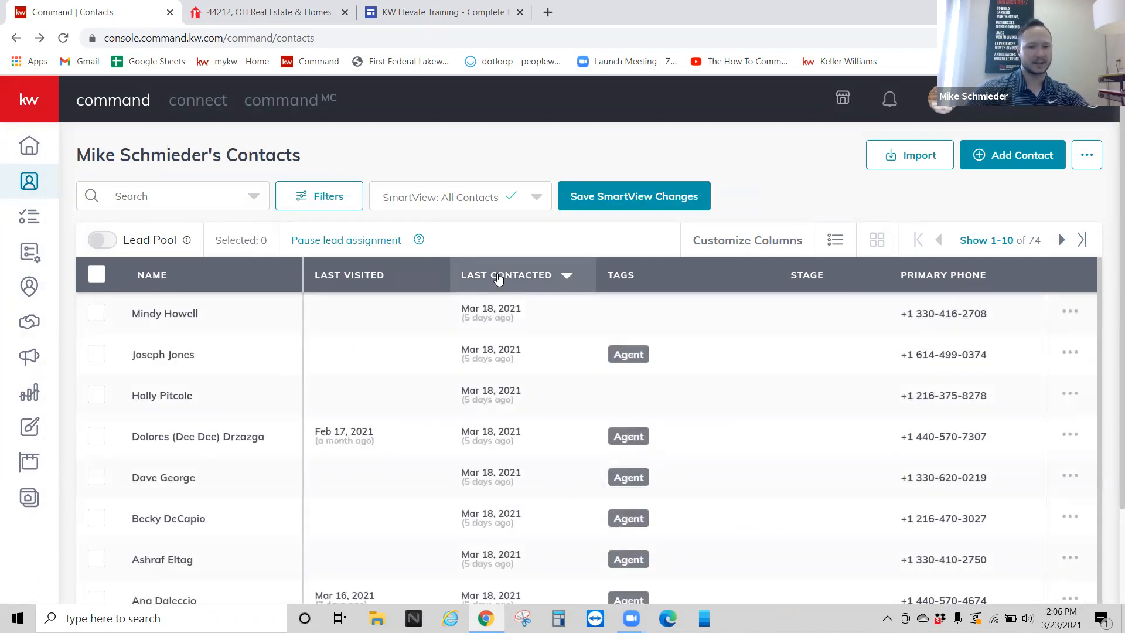
click(499, 279)
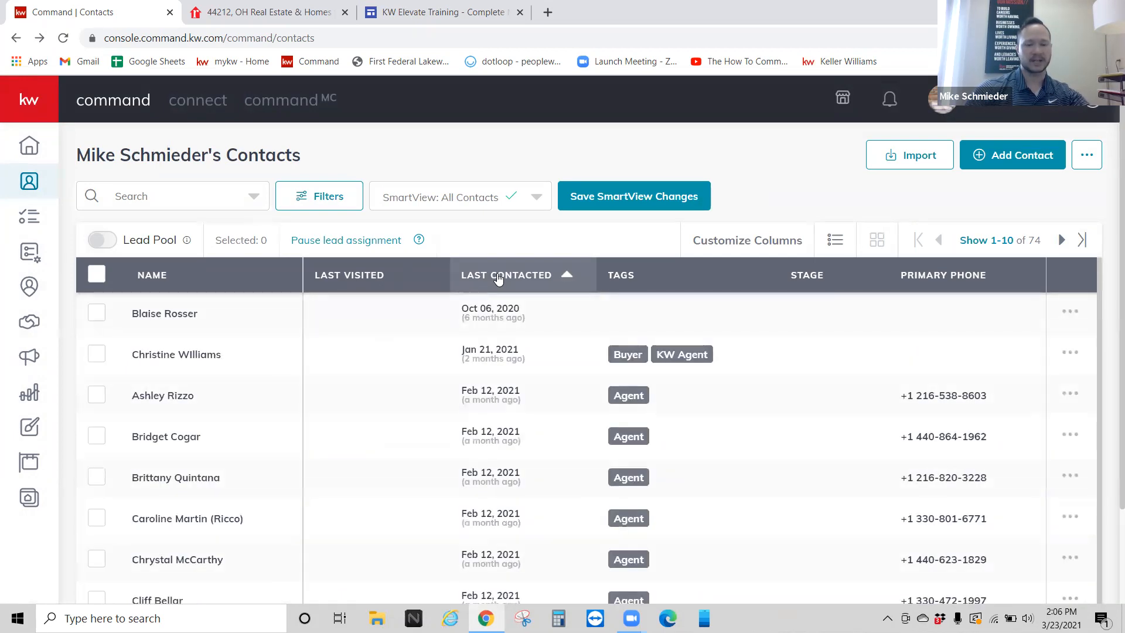
click(504, 273)
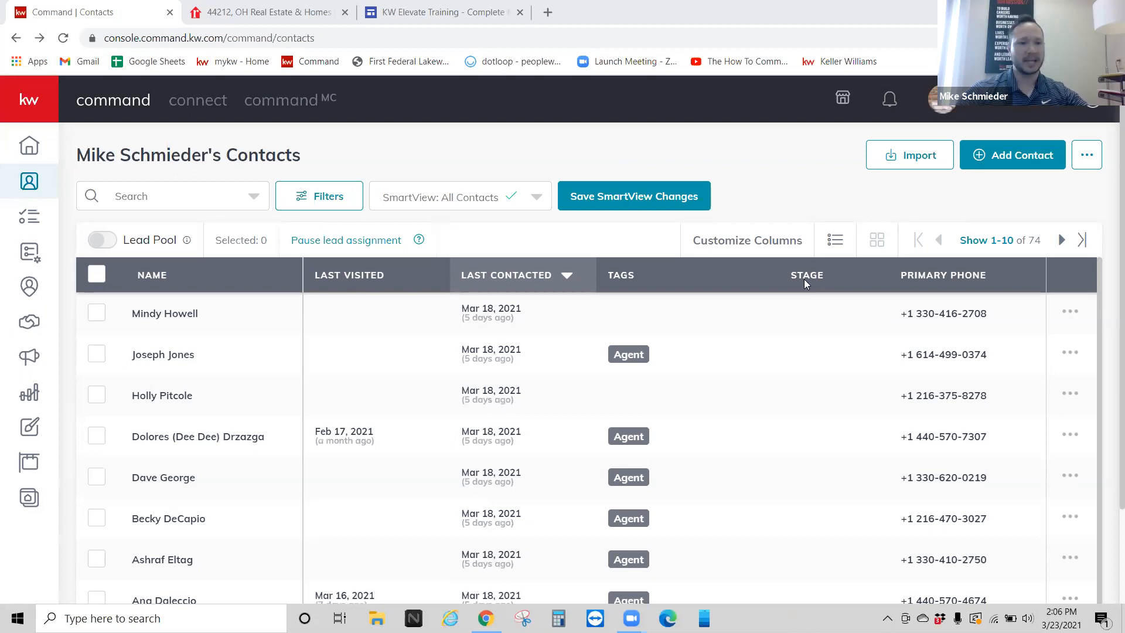
Step: Start a new contact and enter the contact's full name and primary email
click(985, 157)
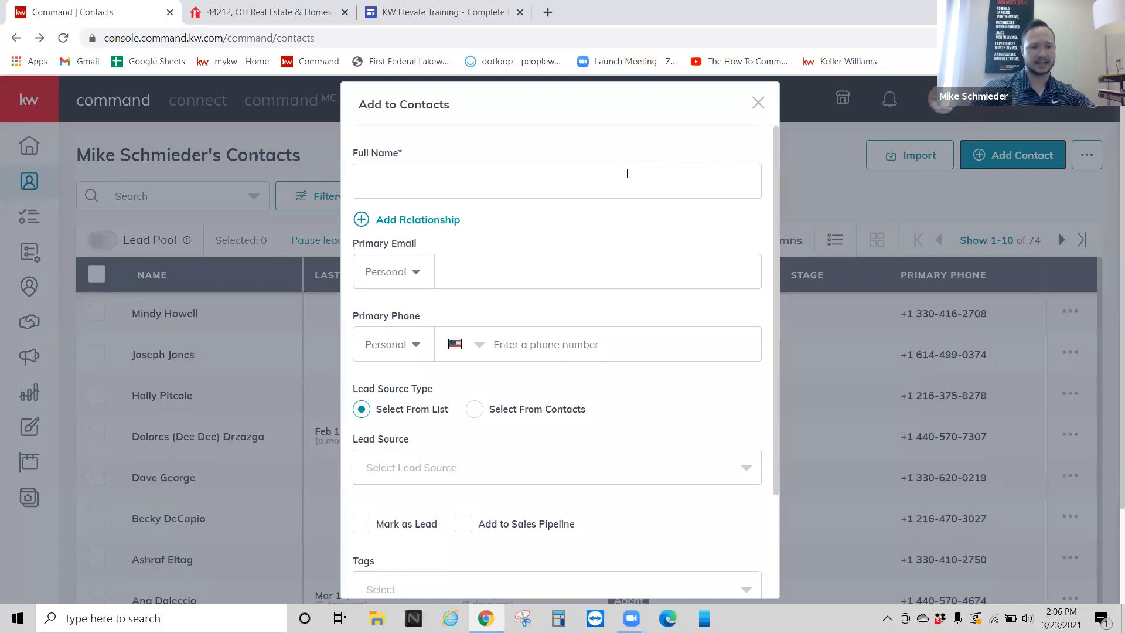
click(627, 173)
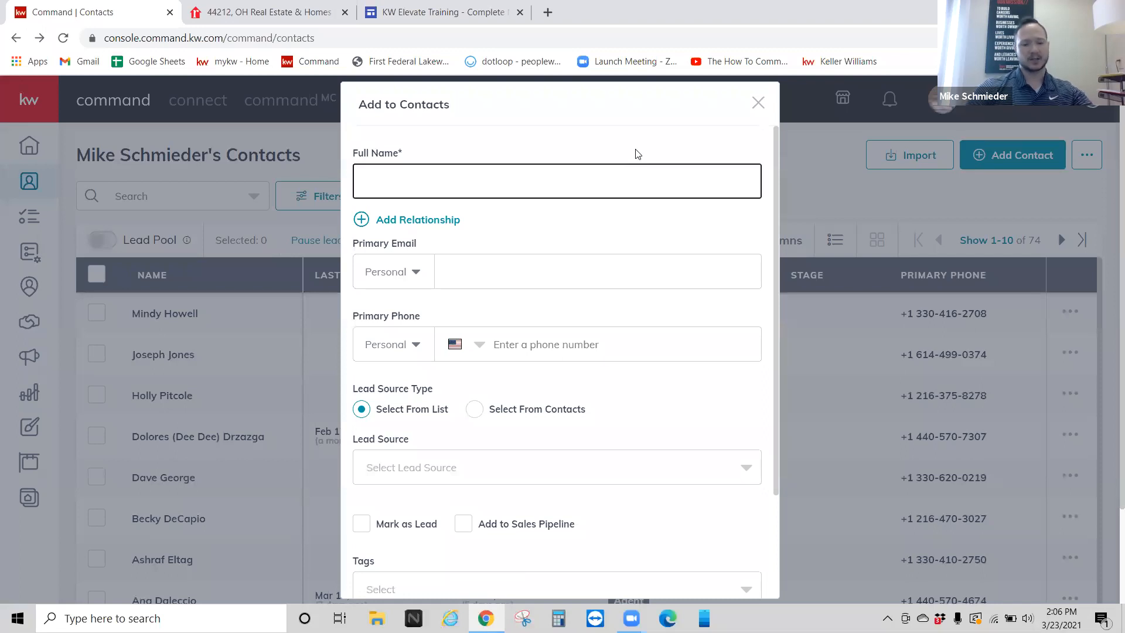
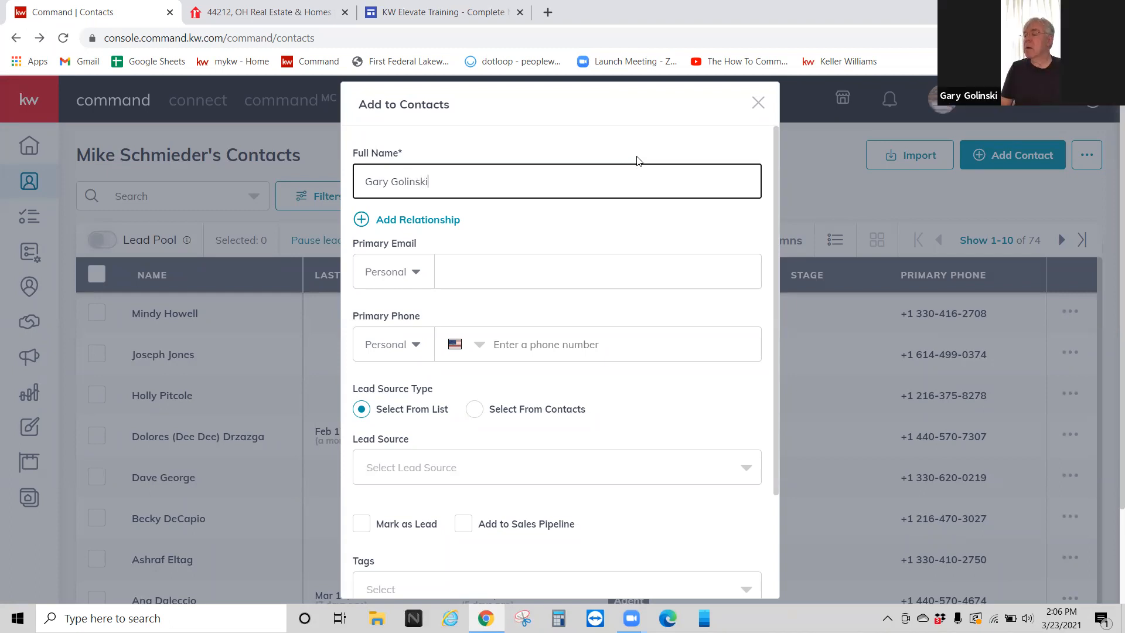
click(530, 267)
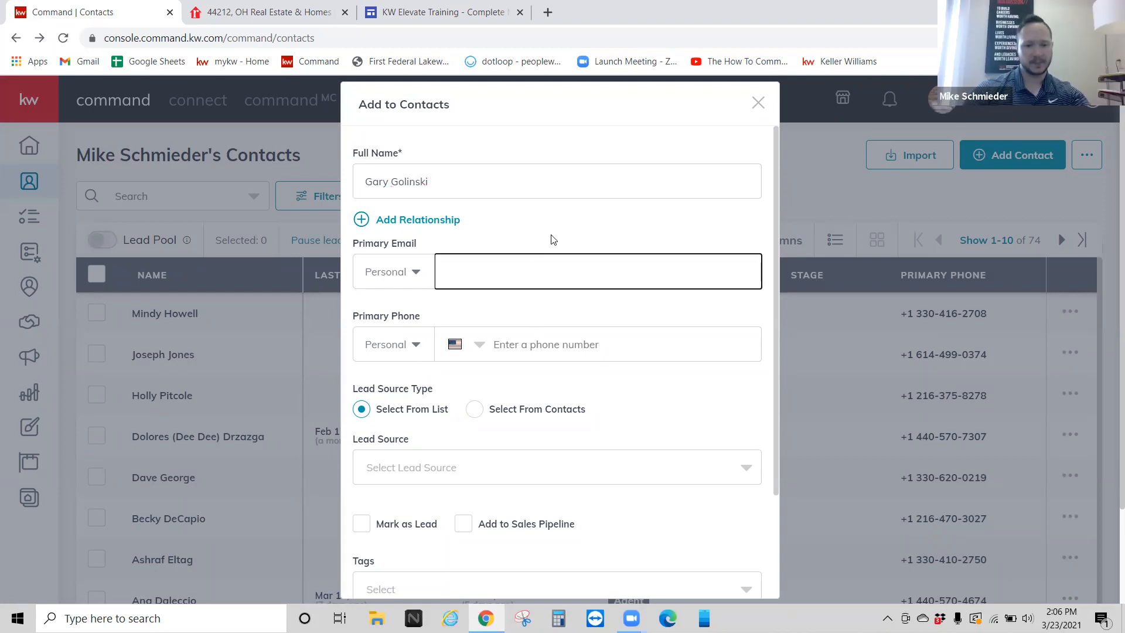
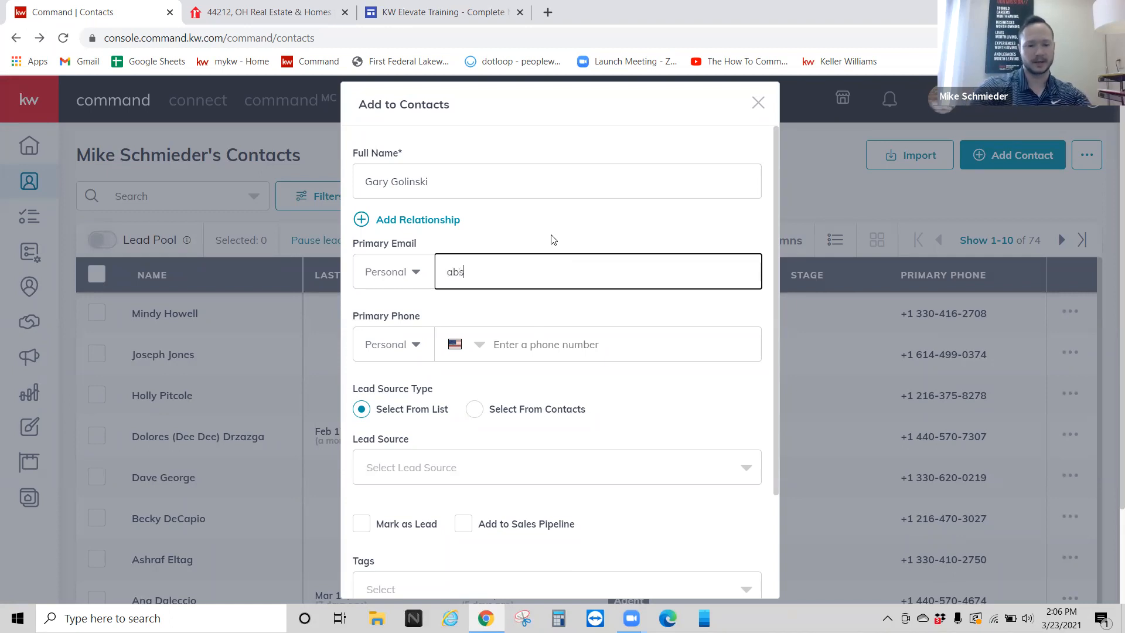
click(552, 239)
Step: Enter the new contact's primary phone number
scroll(554, 243, down, 2)
click(534, 268)
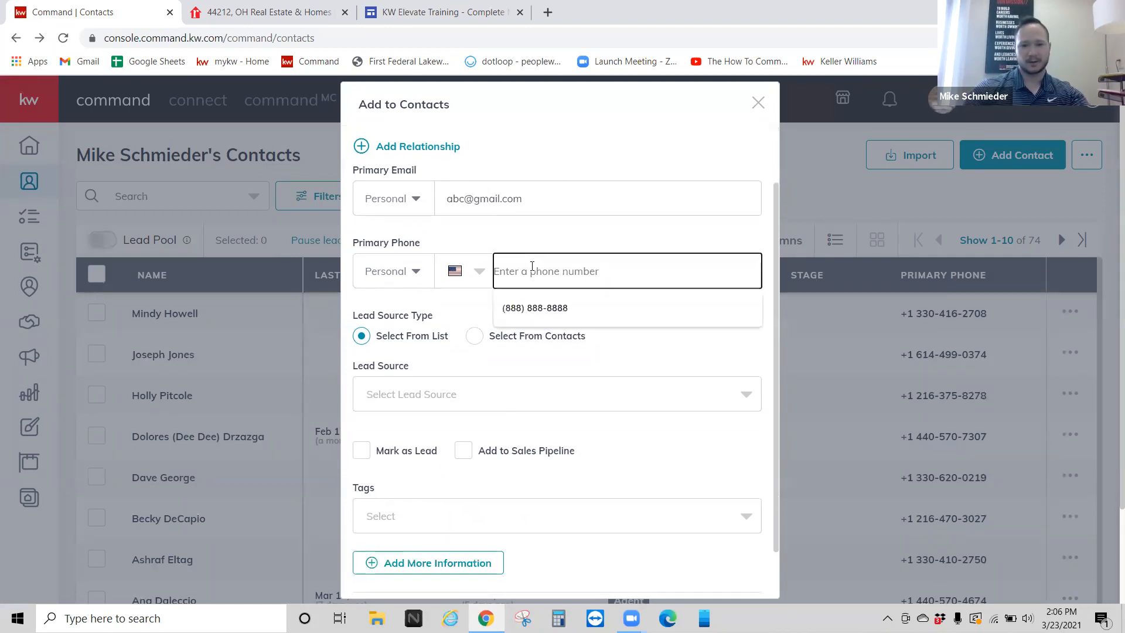
text(7777777777)
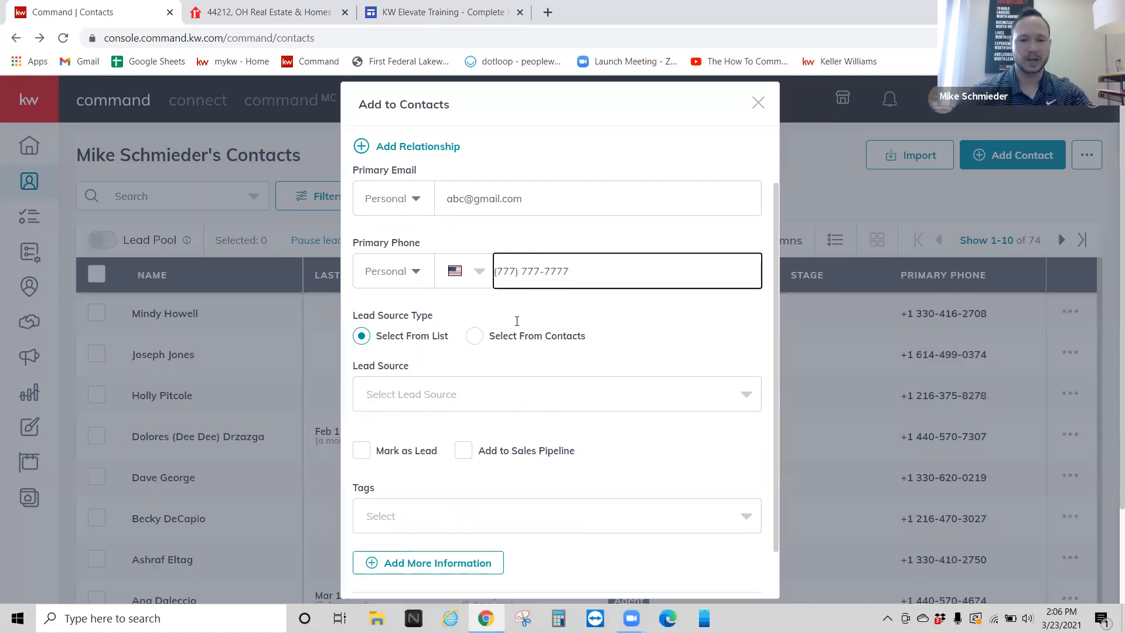
click(527, 230)
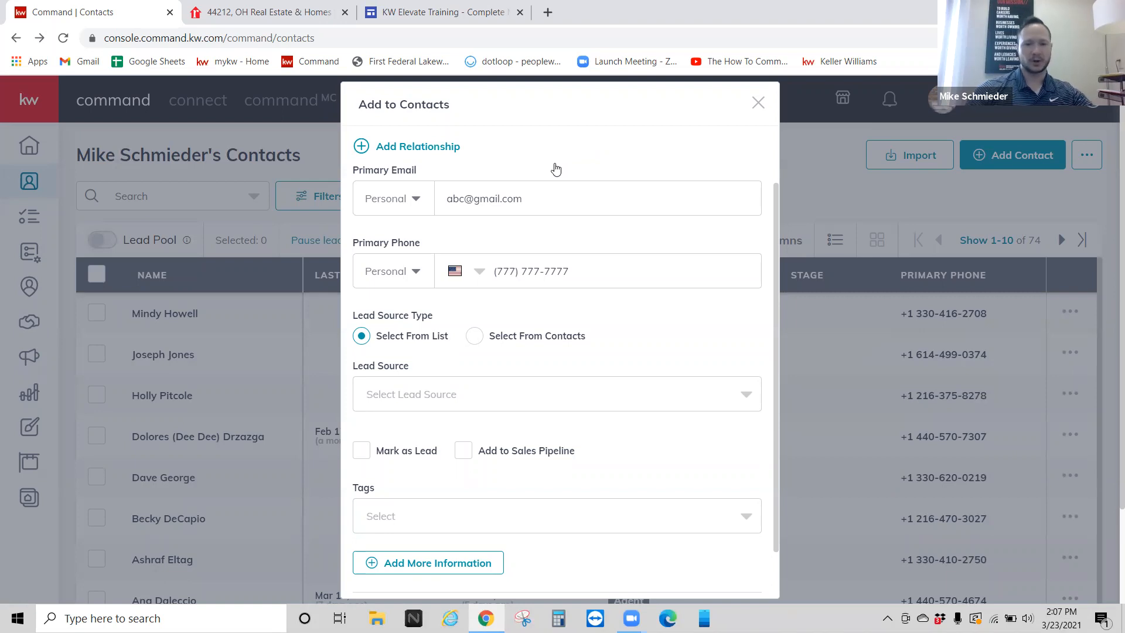
scroll(422, 413, down, 2)
scroll(424, 373, up, 1)
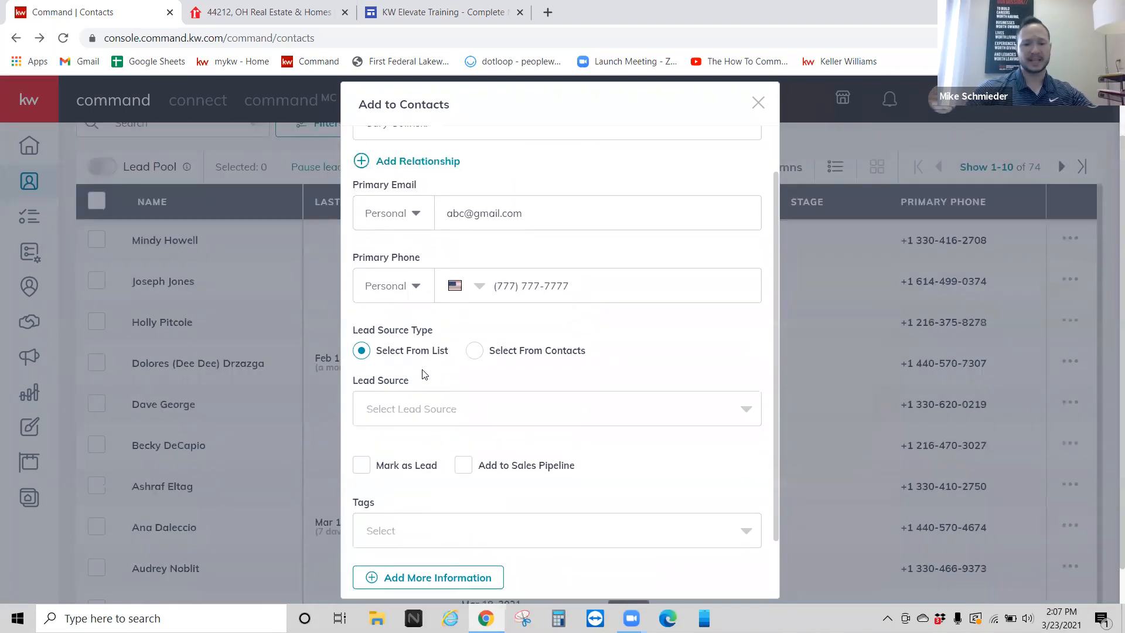
scroll(422, 196, up, 1)
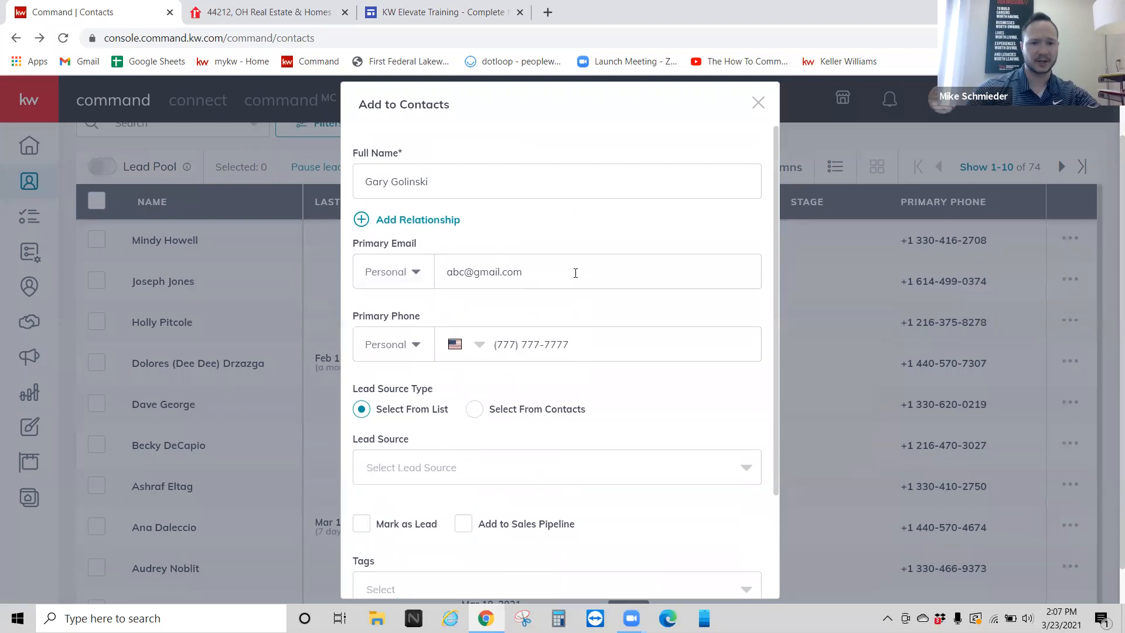
scroll(574, 272, down, 2)
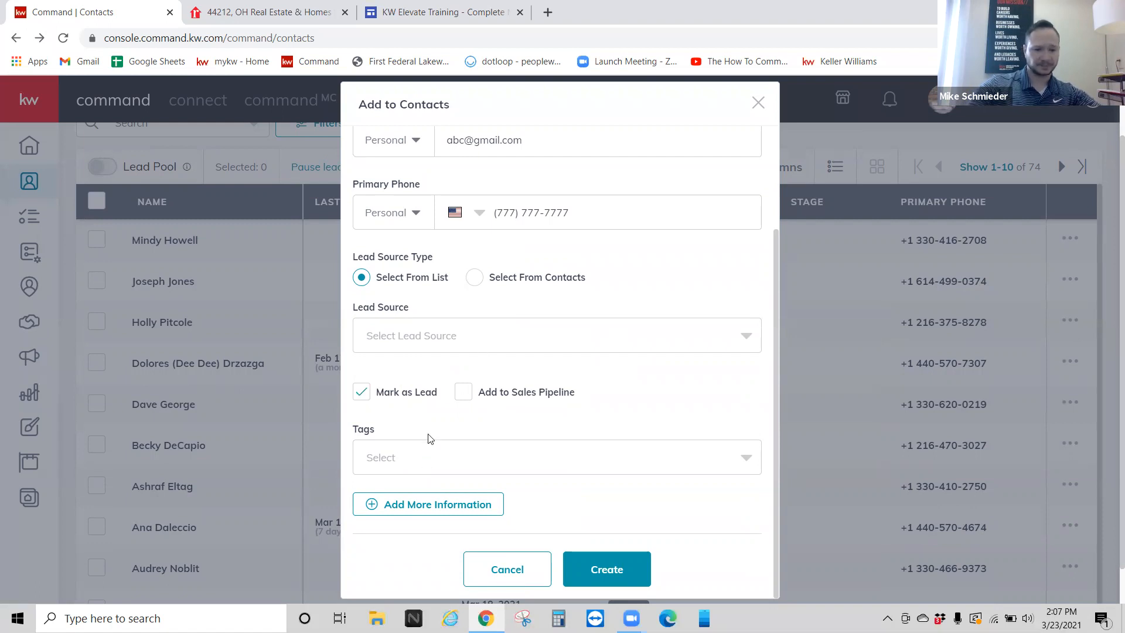
Step: Open the Tags list, try 'KW Agent', clear it, and search for 'Buyer' instead
click(393, 458)
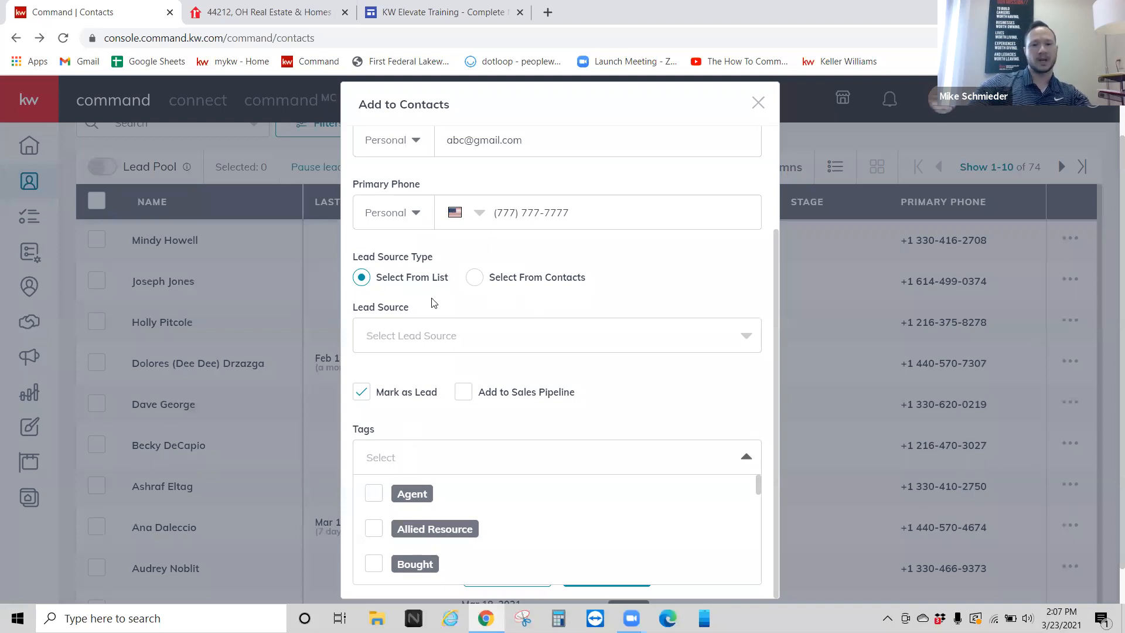
click(588, 110)
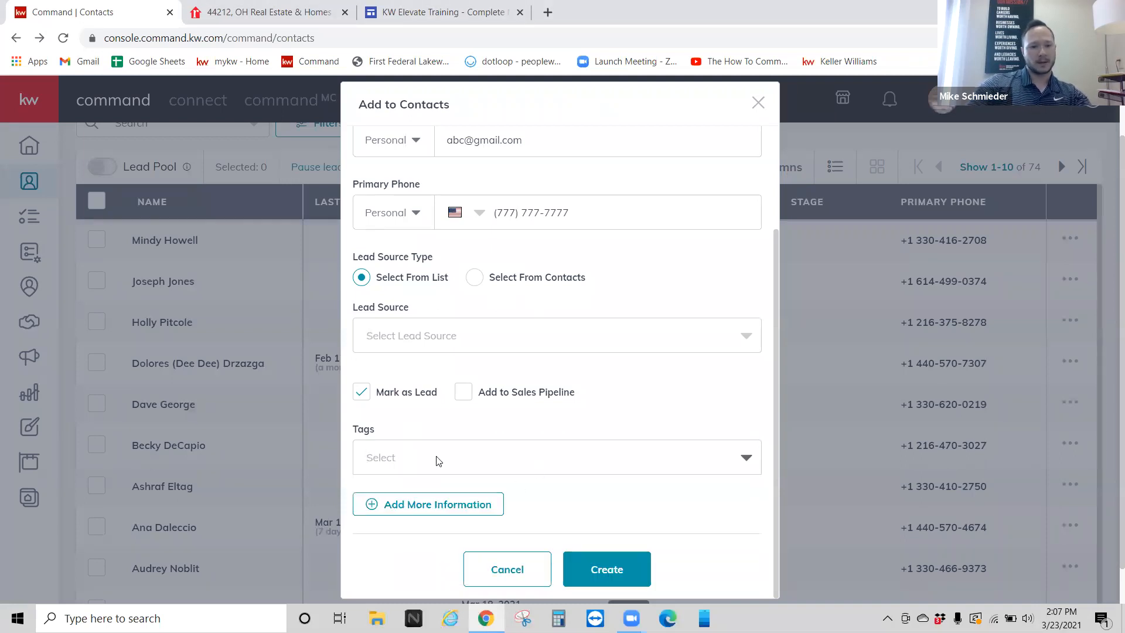
click(417, 461)
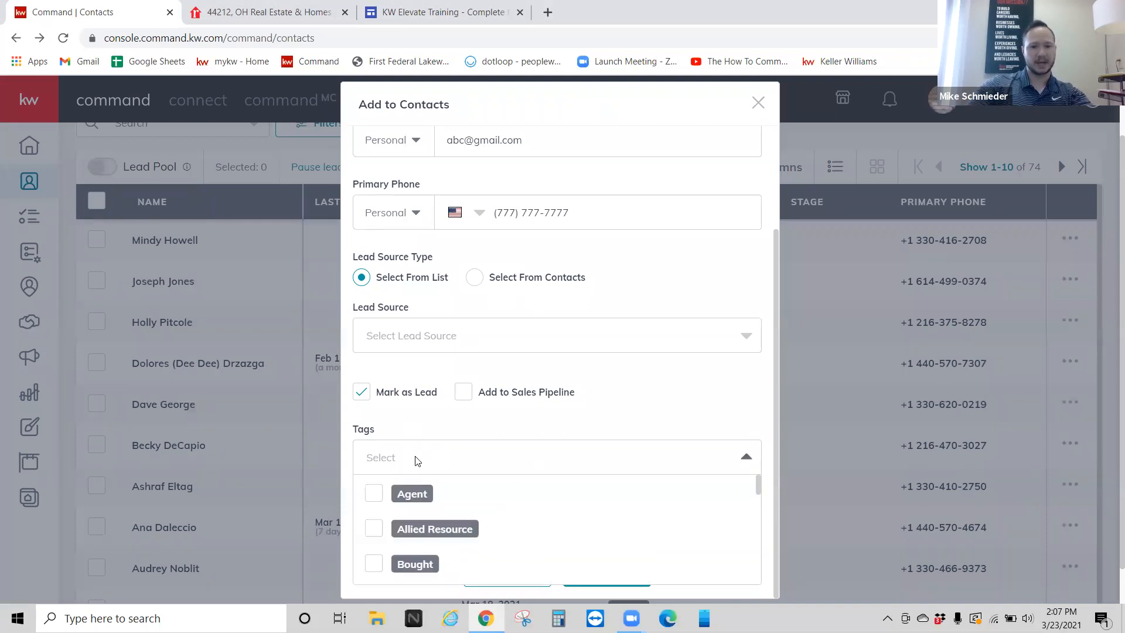
scroll(418, 444, down, 1)
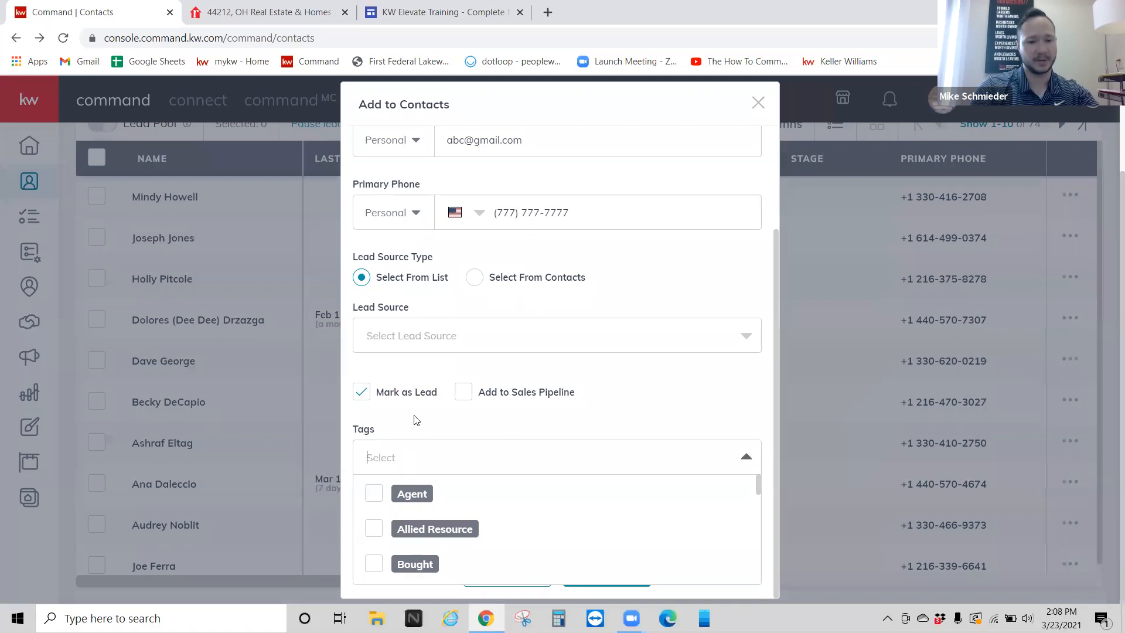
text(KW )
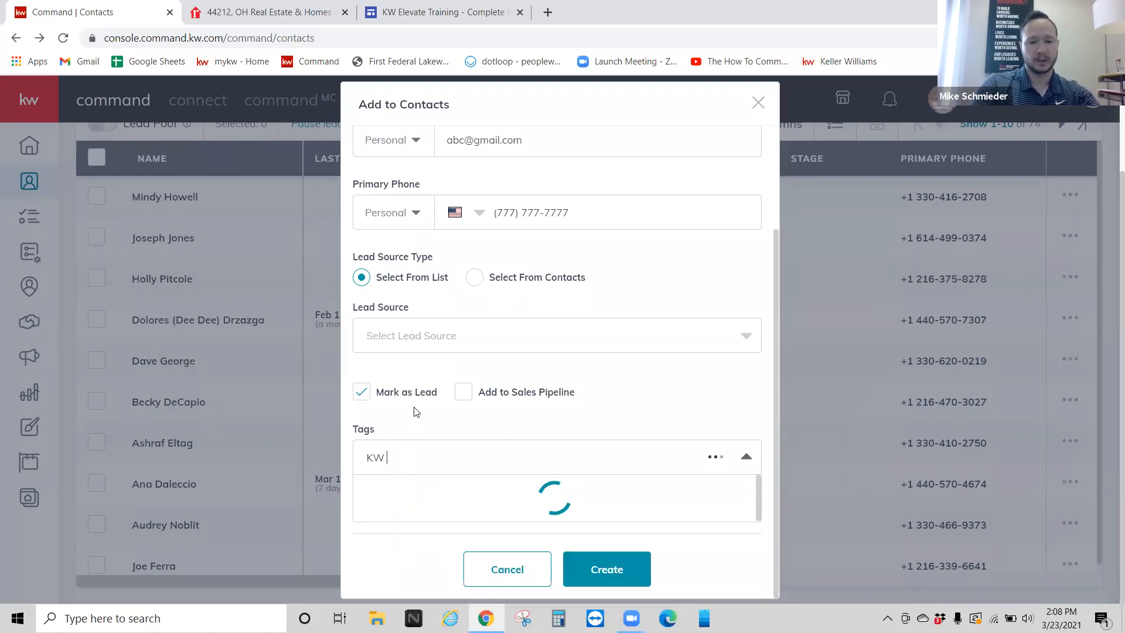
text(Agent)
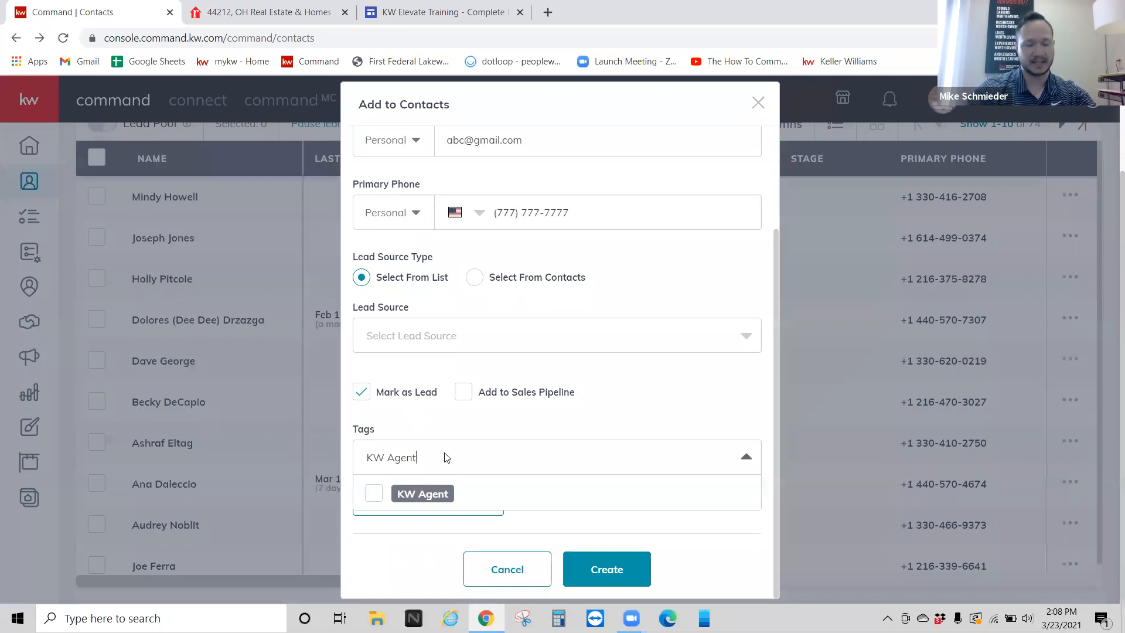
drag(444, 456, 373, 457)
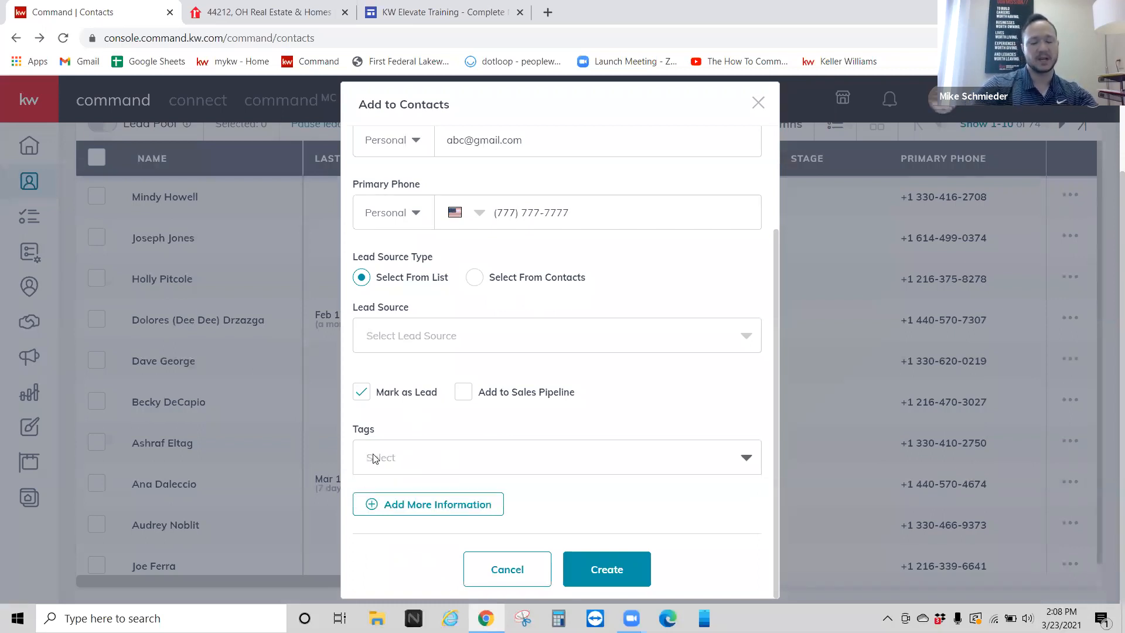
text(Buyer)
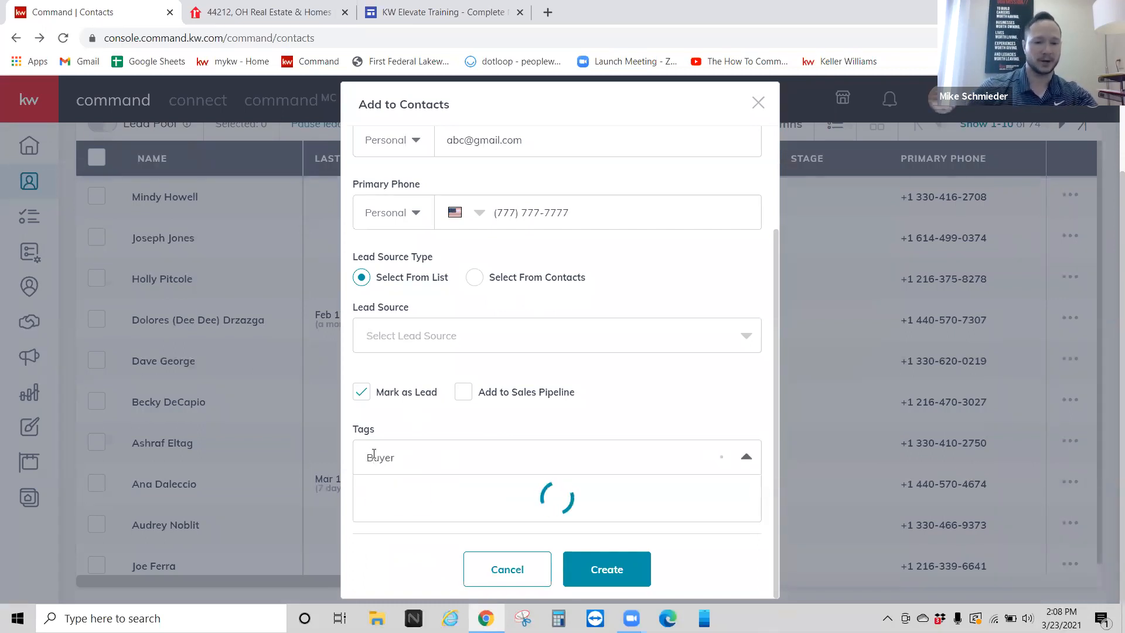
Step: Check the Buyer tag, then discard typed 'church group' without creating a custom tag
click(377, 496)
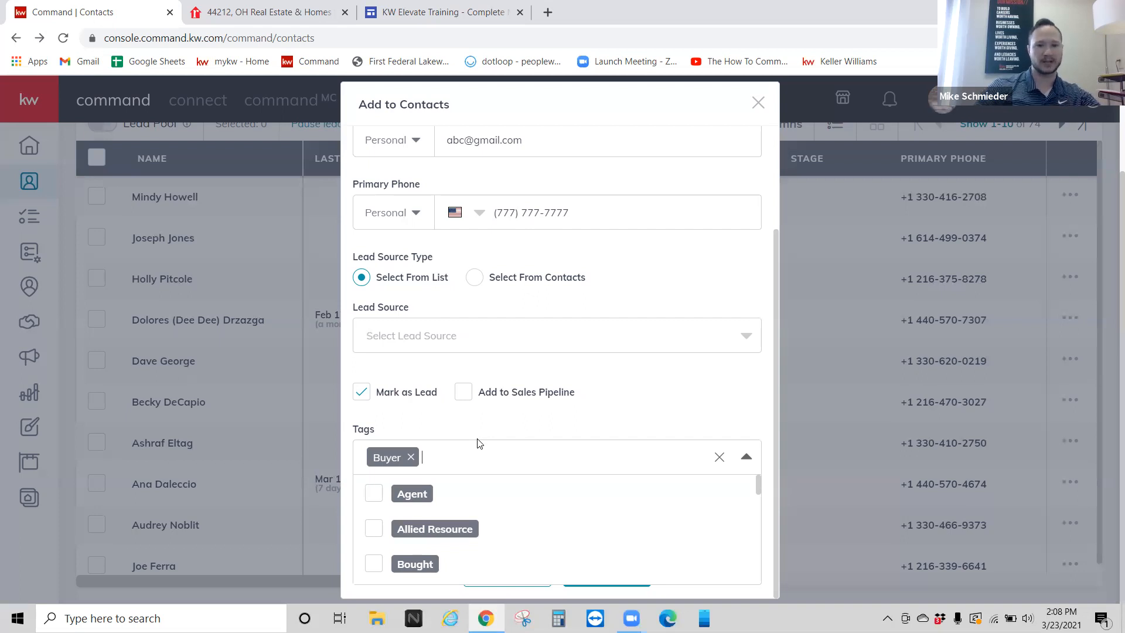
click(583, 121)
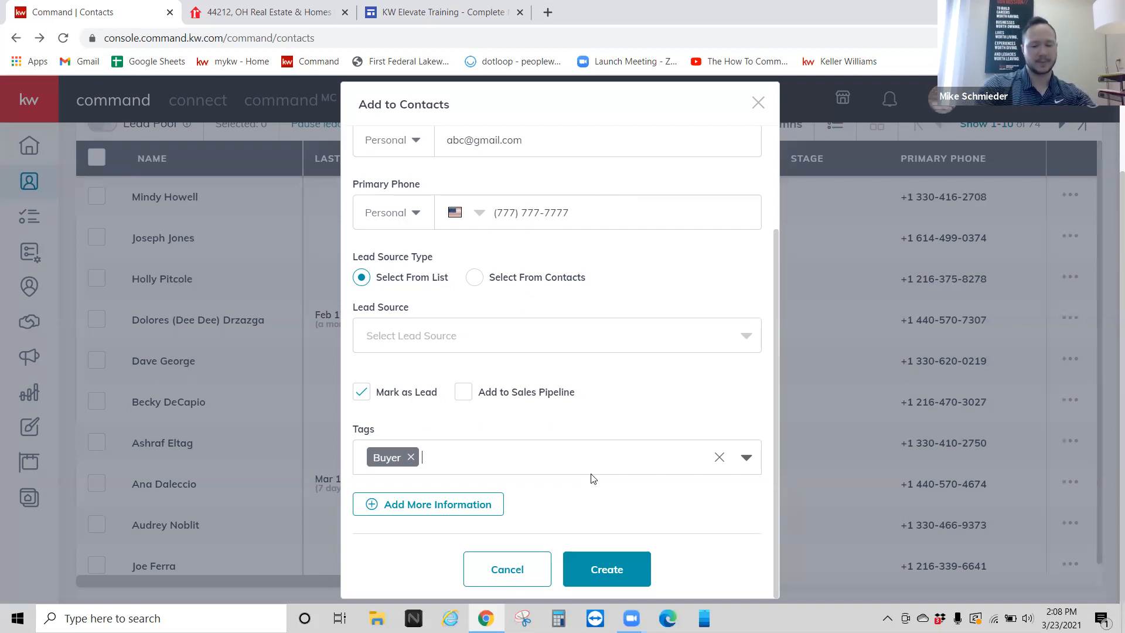
text(church group)
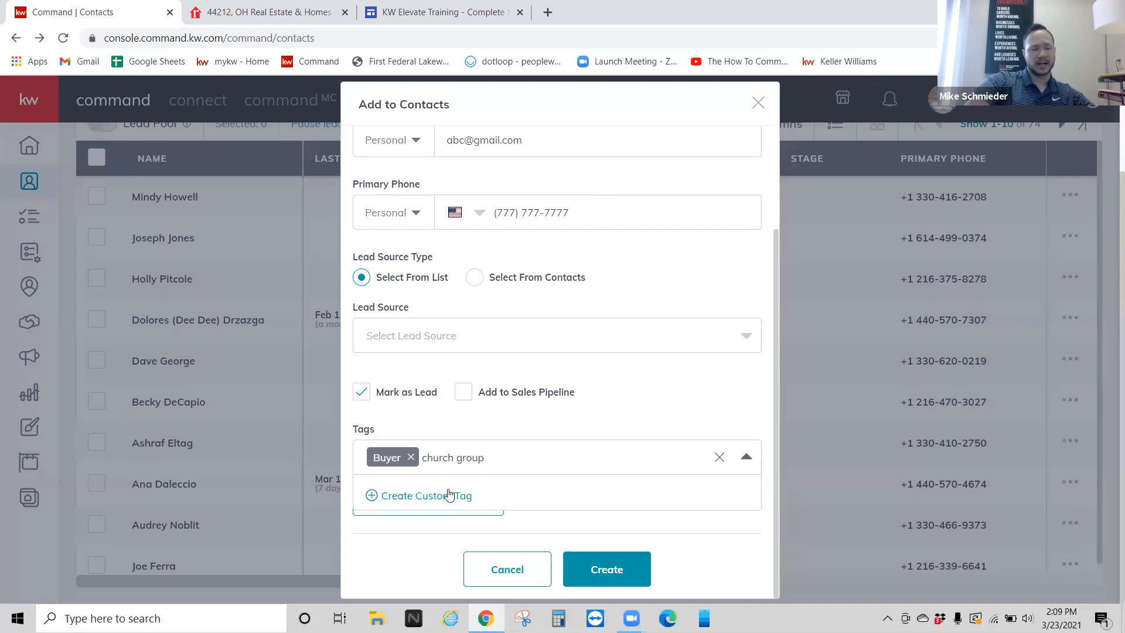
click(546, 459)
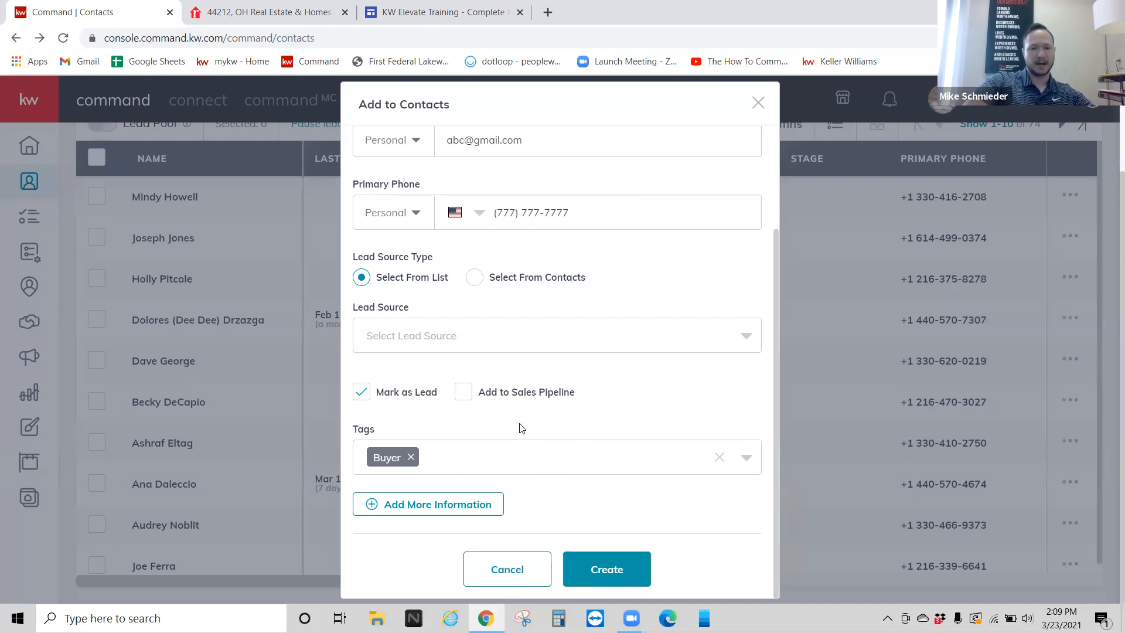
scroll(522, 417, up, 3)
scroll(519, 386, down, 3)
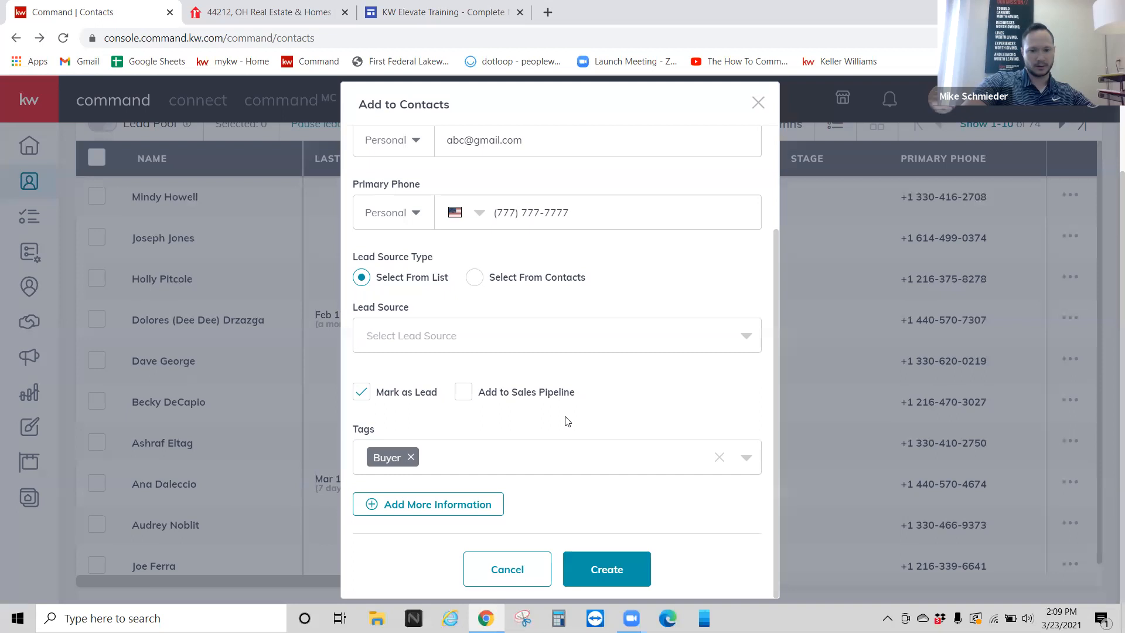
Step: Expand Add More Information and Additional Contact Information, scroll through the fields, then return to the top
click(414, 507)
scroll(495, 437, down, 1)
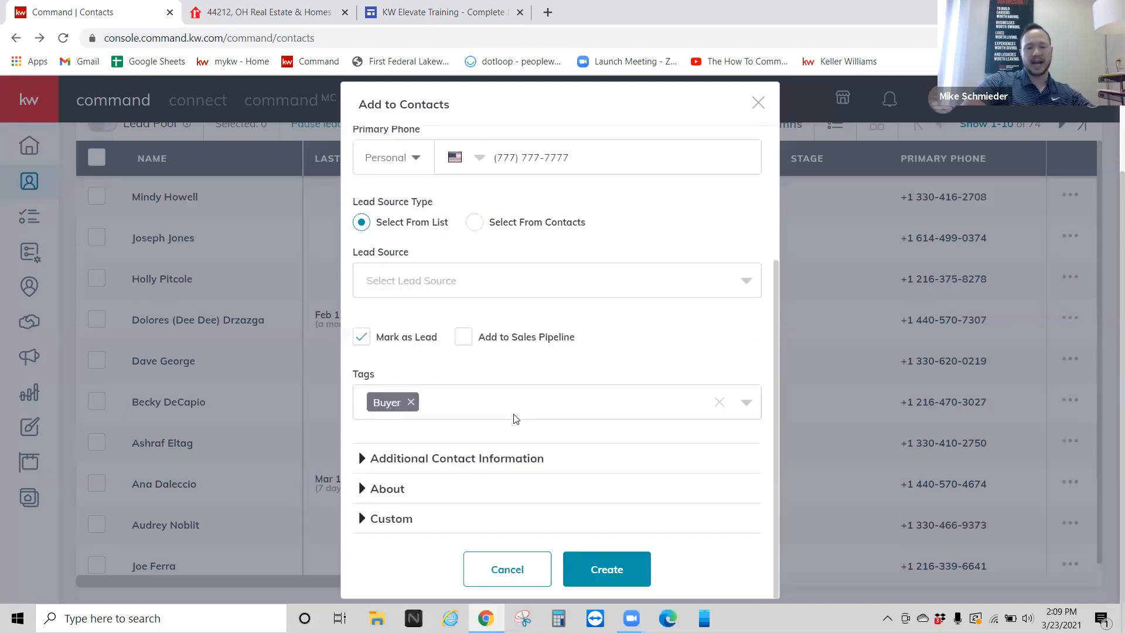
click(470, 459)
scroll(482, 410, down, 3)
scroll(482, 436, down, 1)
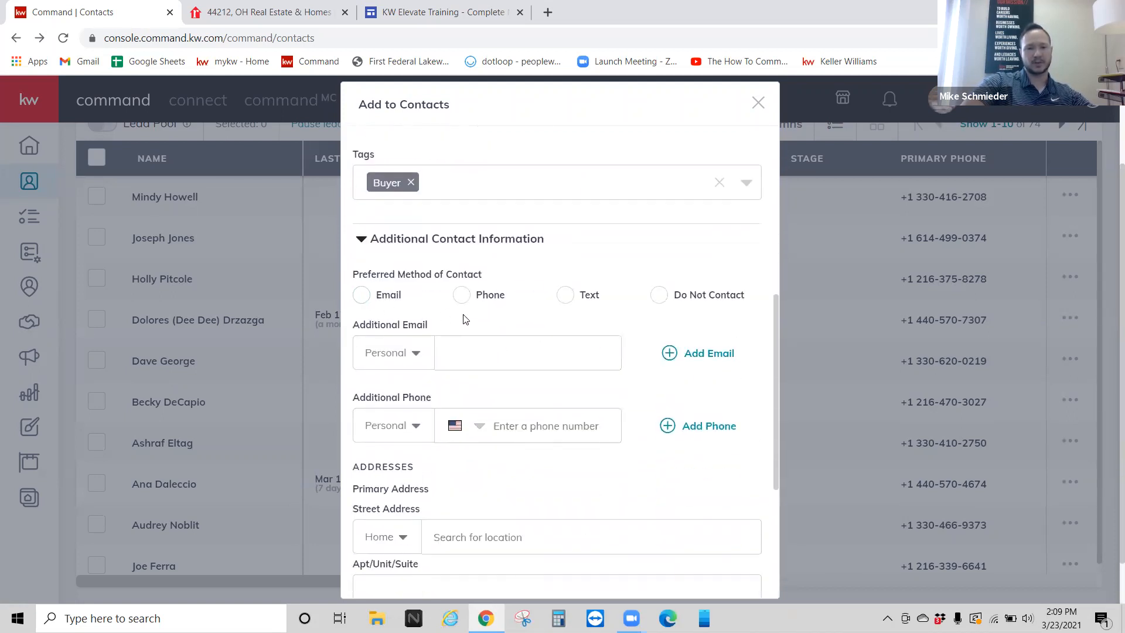
scroll(527, 363, down, 1)
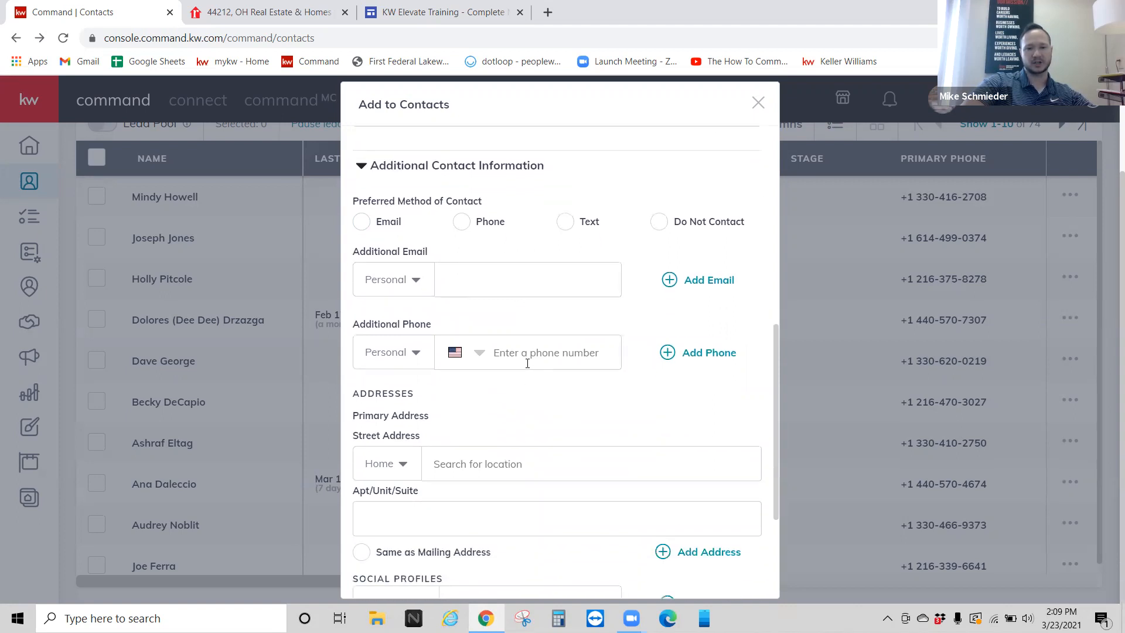
scroll(527, 363, down, 1)
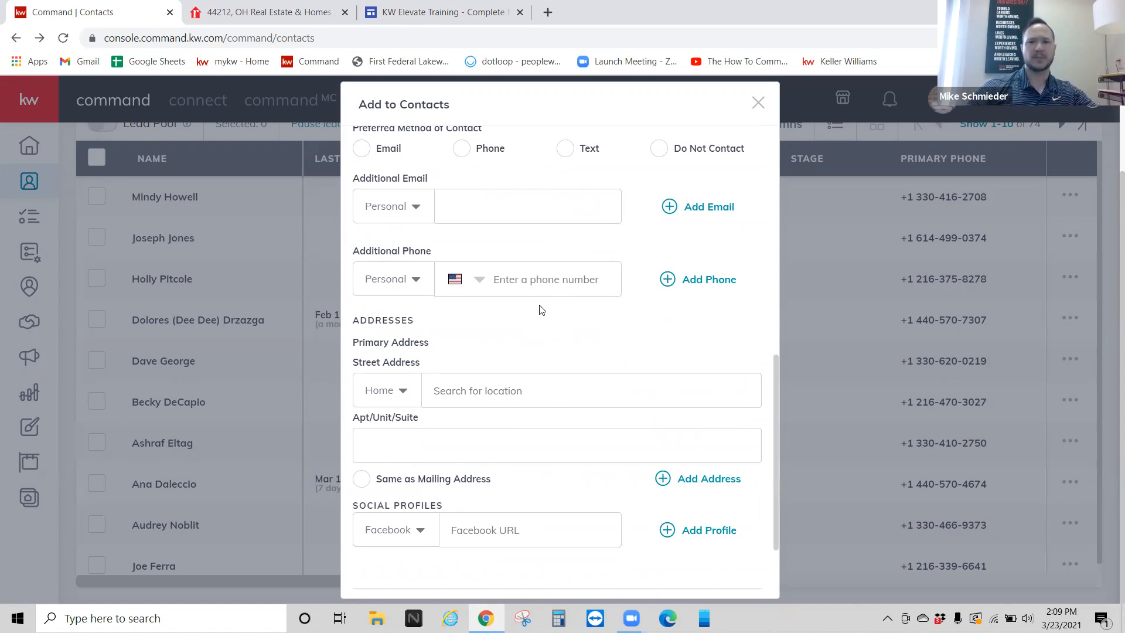
scroll(540, 309, up, 1)
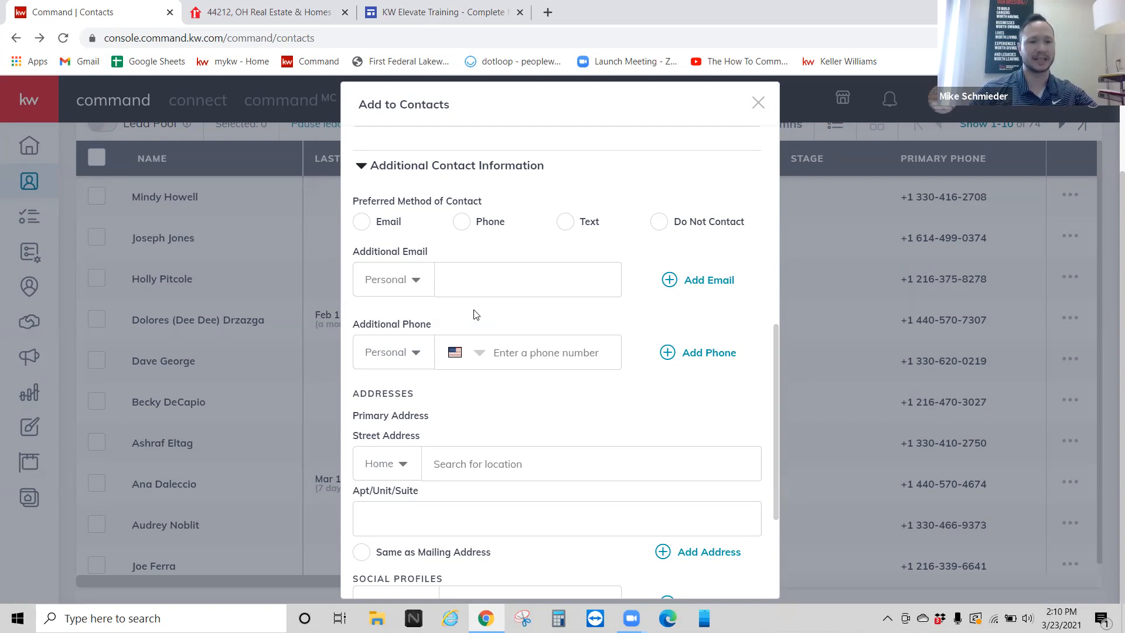
scroll(474, 315, up, 10)
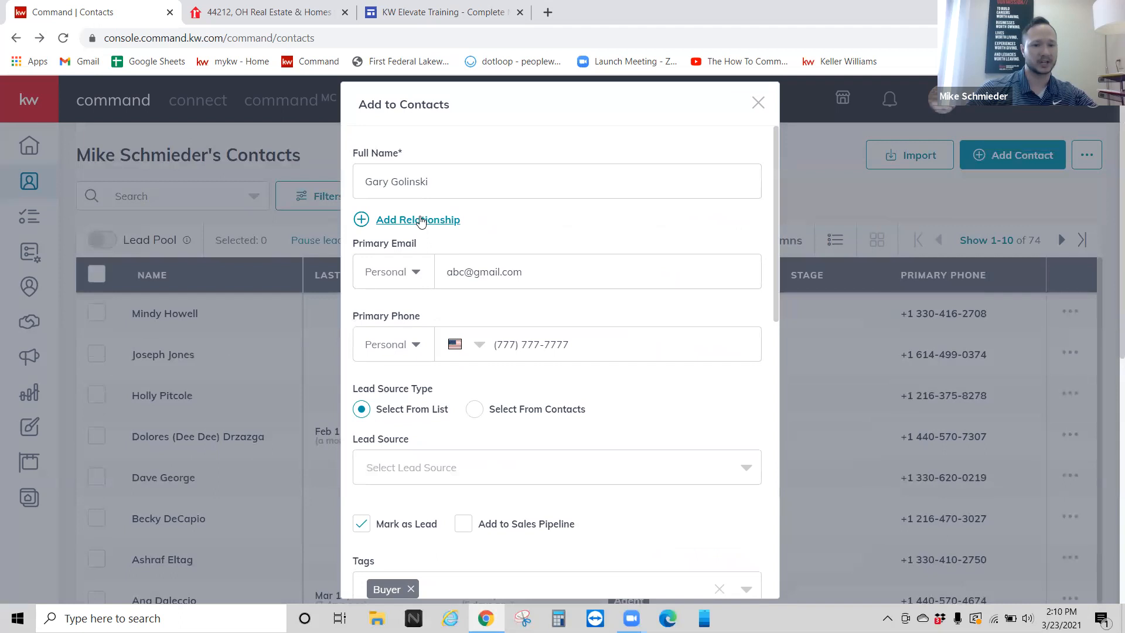
Step: Link a spouse found by name search, then clear it and remove the spouse relationship
click(421, 220)
click(511, 229)
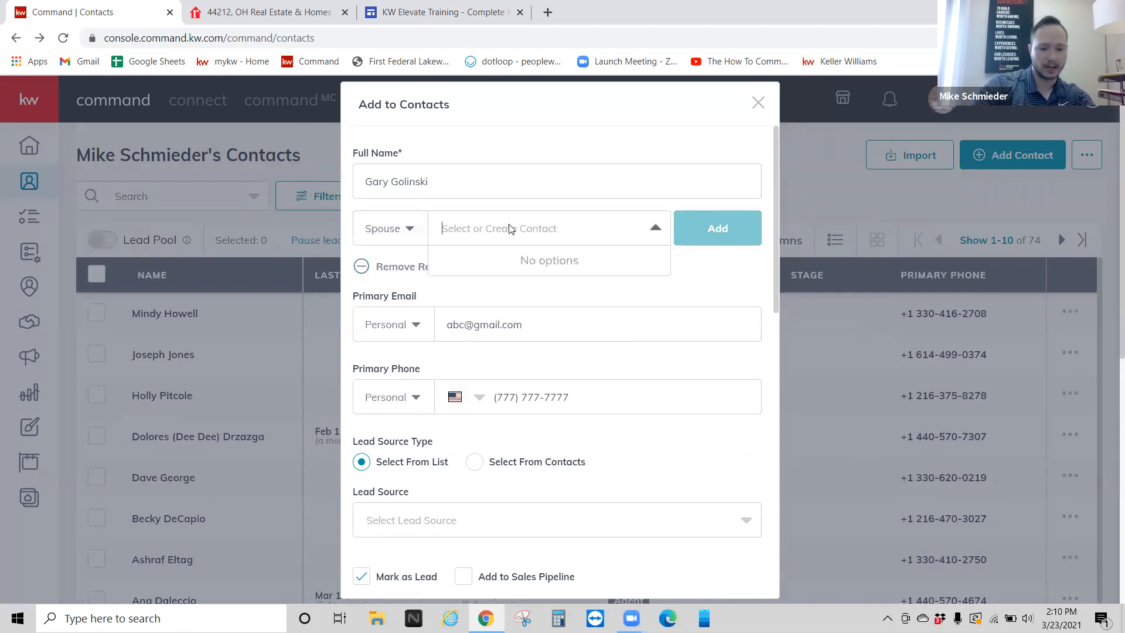
text(howard)
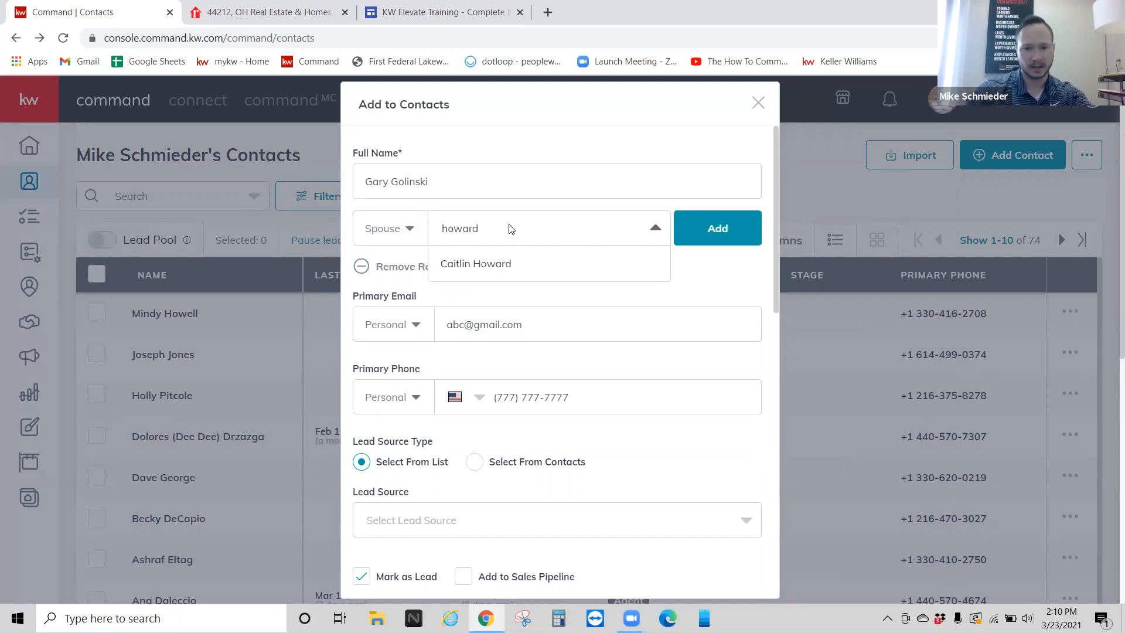
click(521, 263)
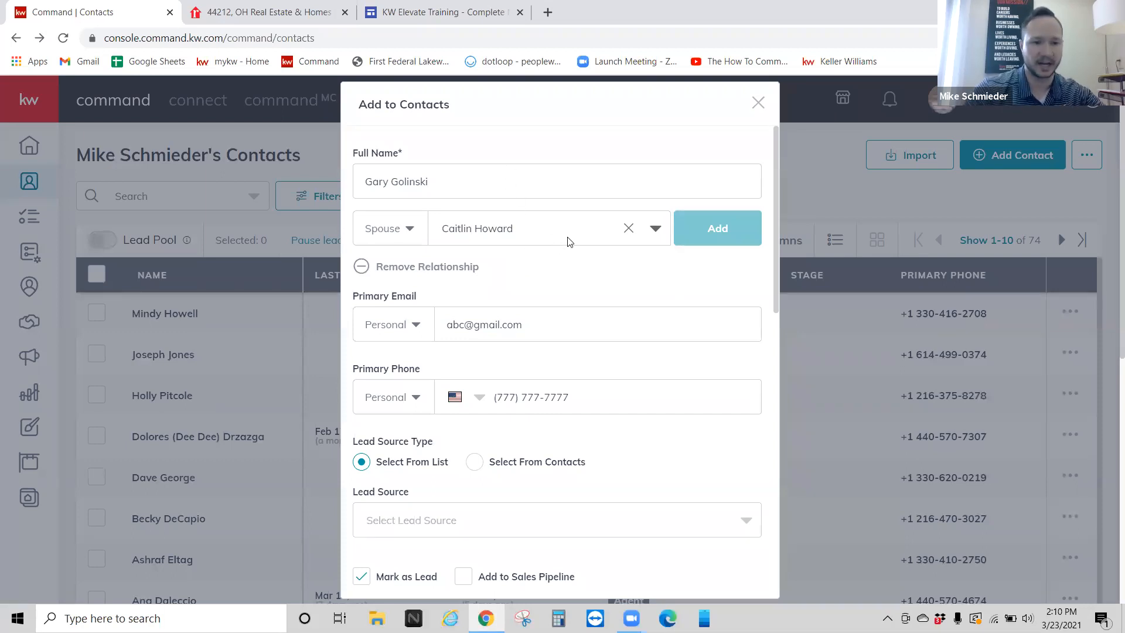
click(629, 231)
scroll(469, 211, down, 1)
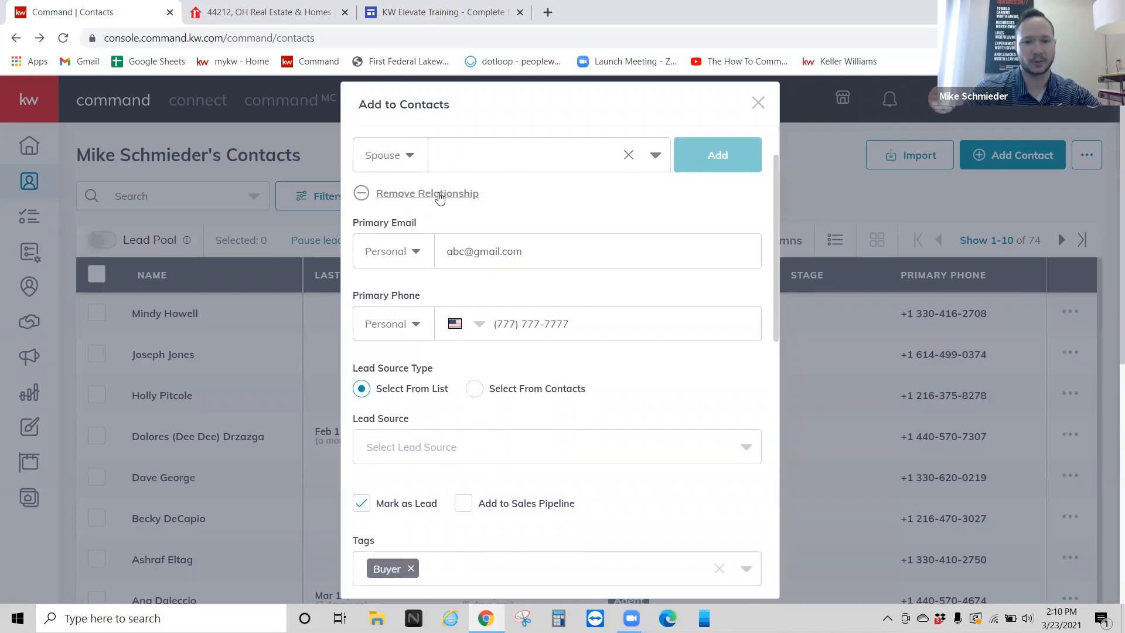
click(439, 198)
scroll(508, 211, down, 8)
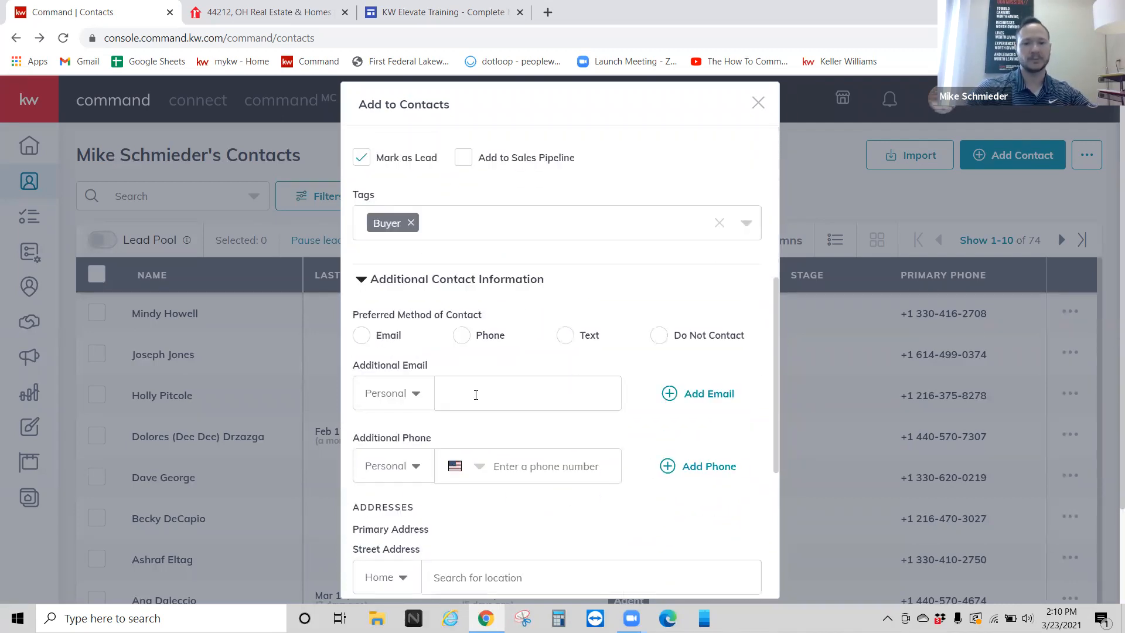
Step: Scroll to the bottom of the Add to Contacts form and submit it with Create
scroll(475, 352, down, 1)
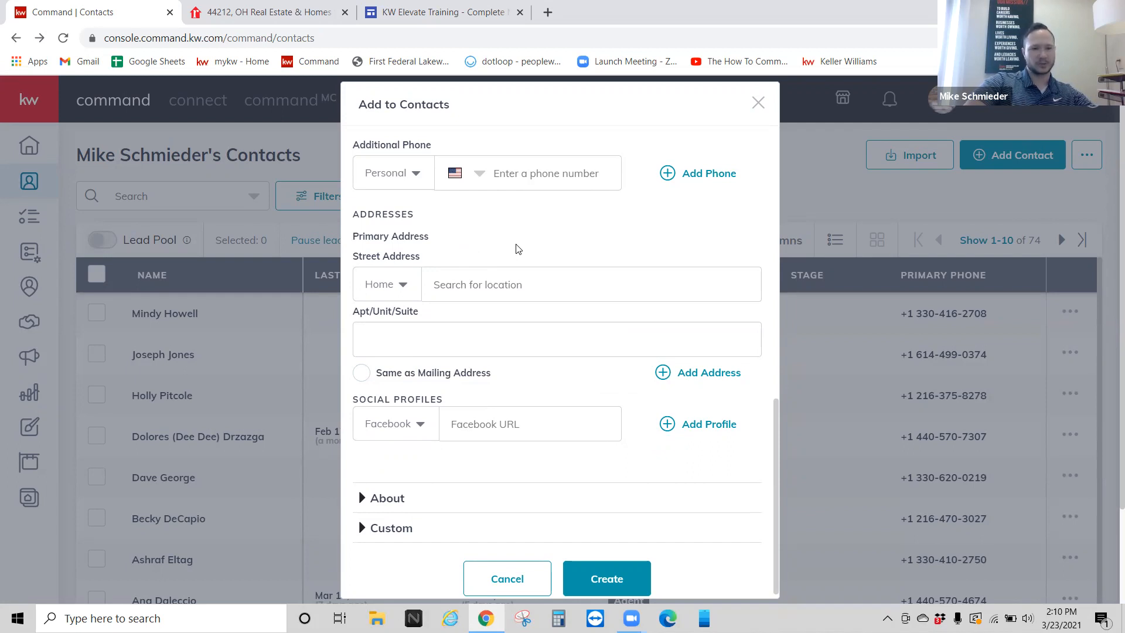
scroll(517, 249, down, 1)
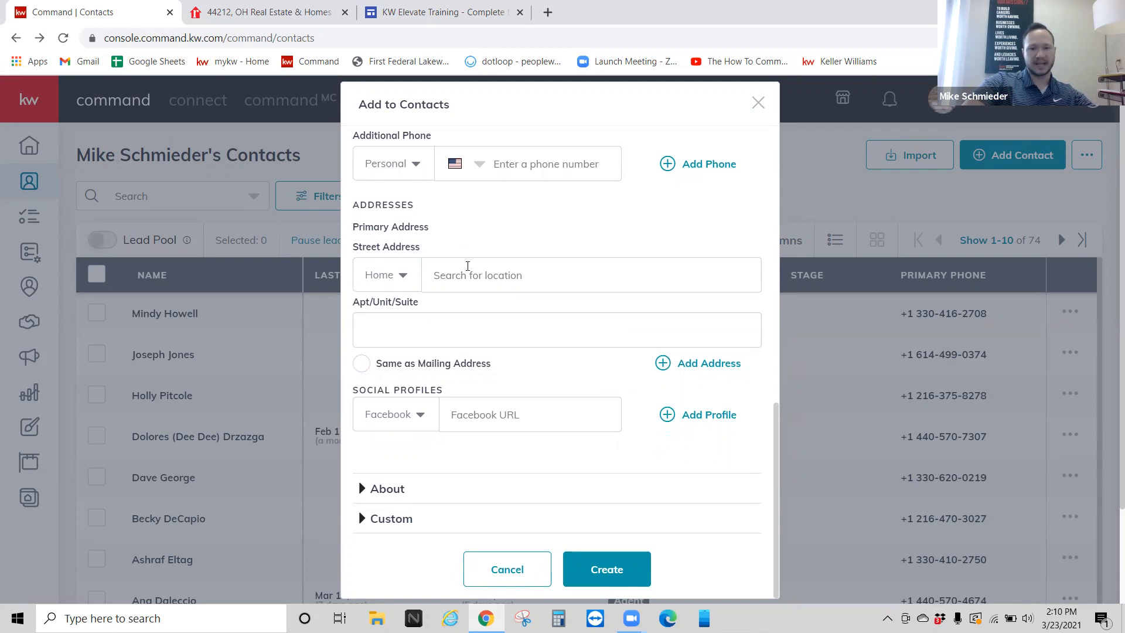
scroll(491, 416, down, 1)
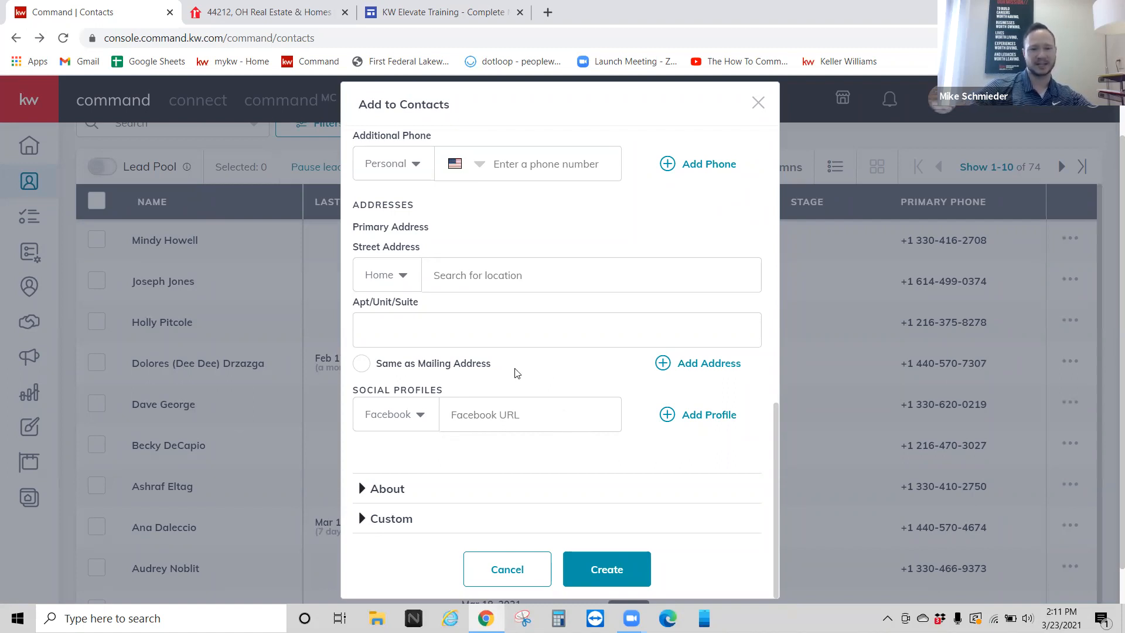
scroll(517, 372, down, 1)
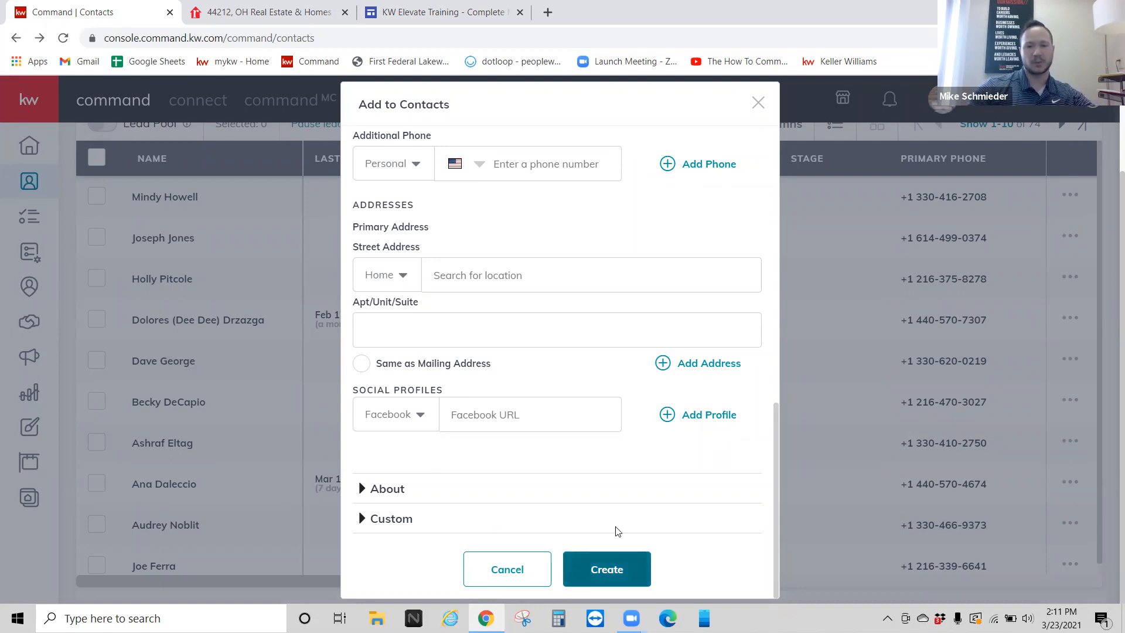
key(Return)
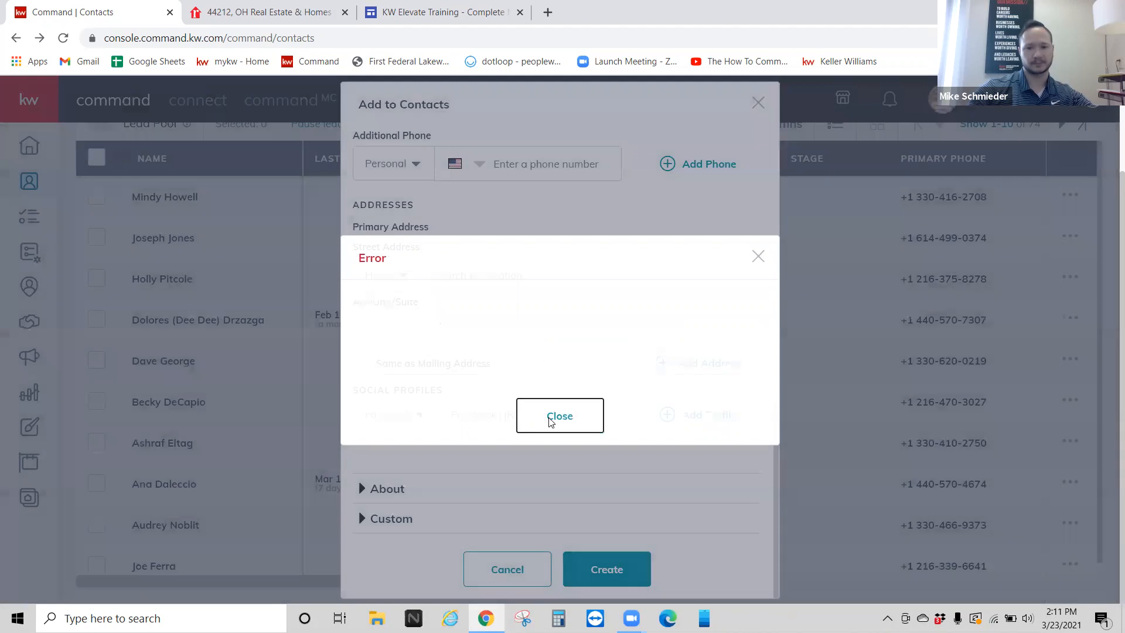
Step: Dismiss the invalid-phone error, replace the placeholder Primary Phone with the buyer's real number, and resubmit
click(559, 415)
scroll(502, 291, up, 5)
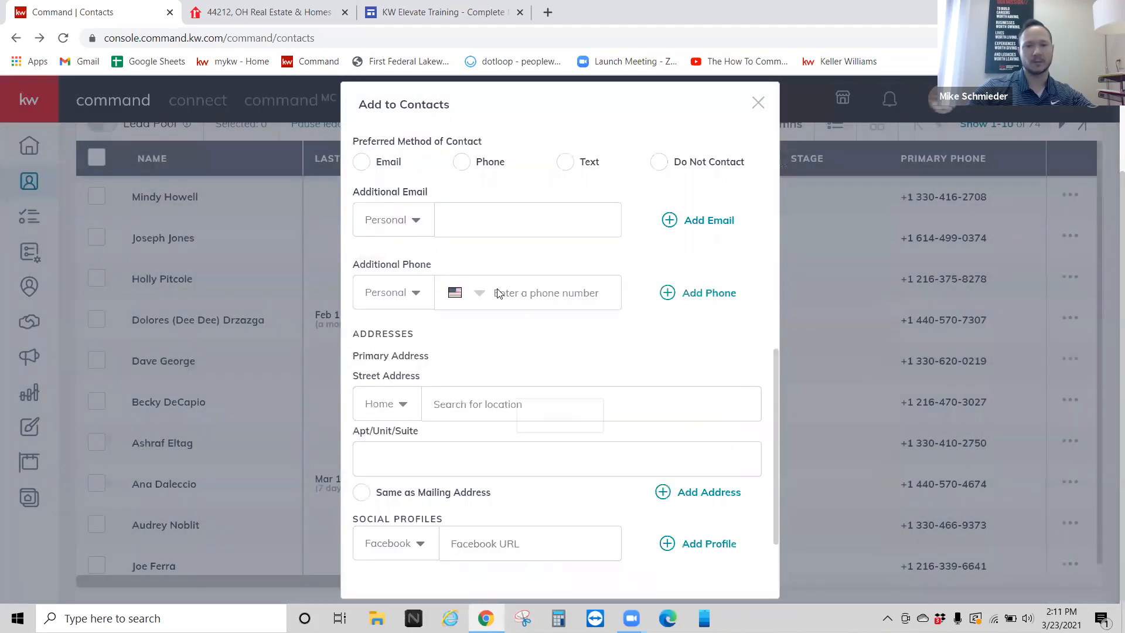
drag(570, 344, 494, 344)
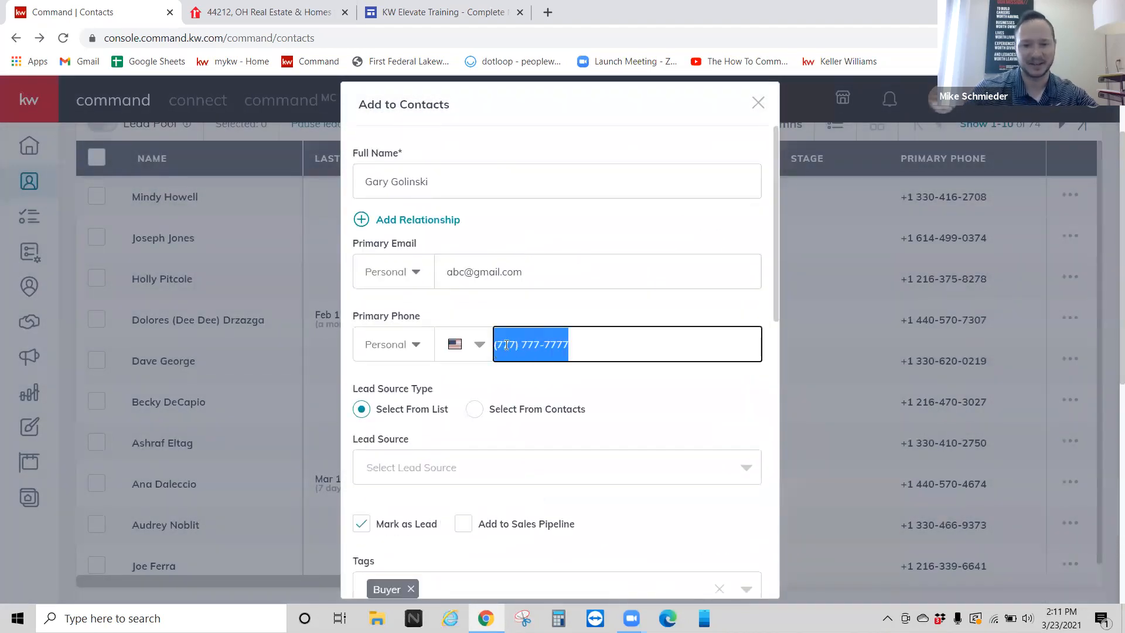
click(516, 344)
double_click(523, 342)
key(BackSpace)
key(BackSpace)
key(BackSpace)
key(BackSpace)
key(BackSpace)
key(BackSpace)
key(BackSpace)
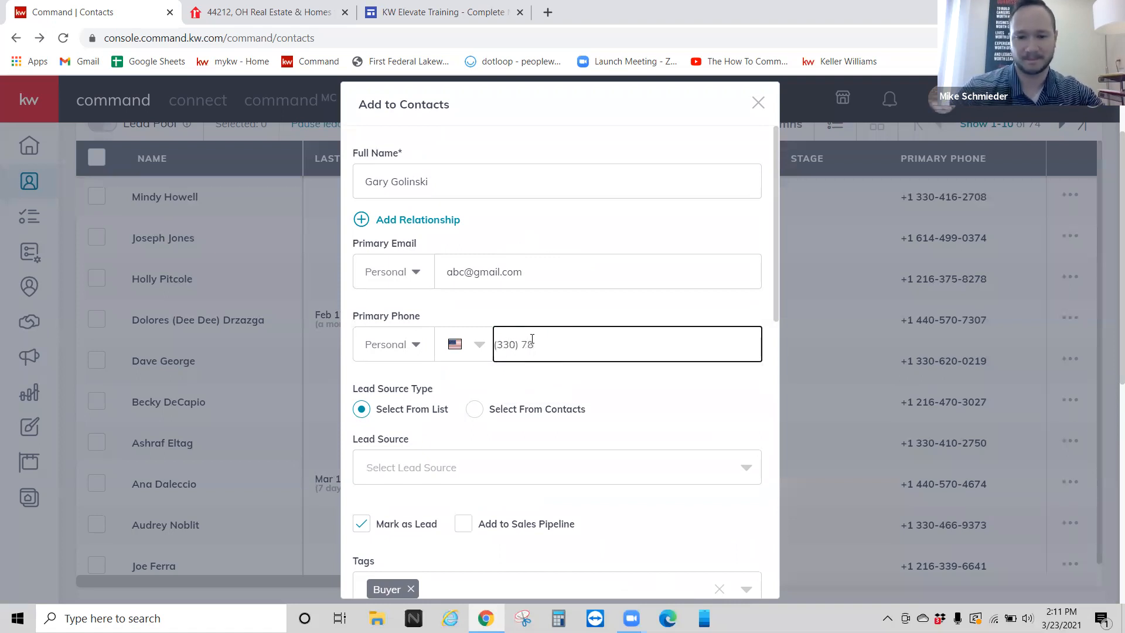
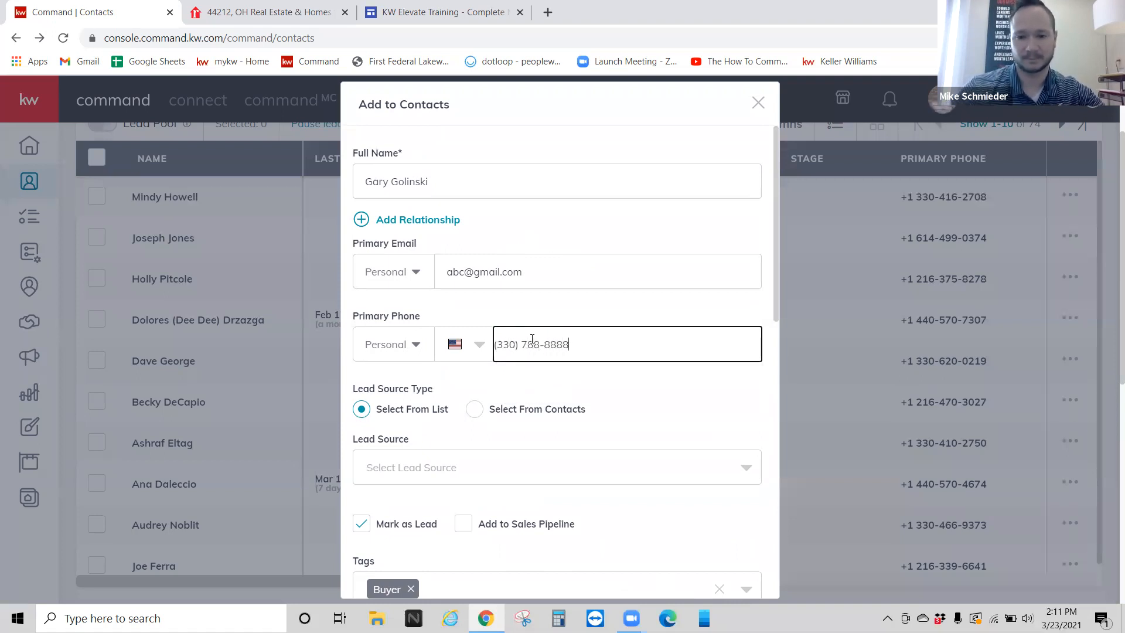
scroll(610, 336, down, 10)
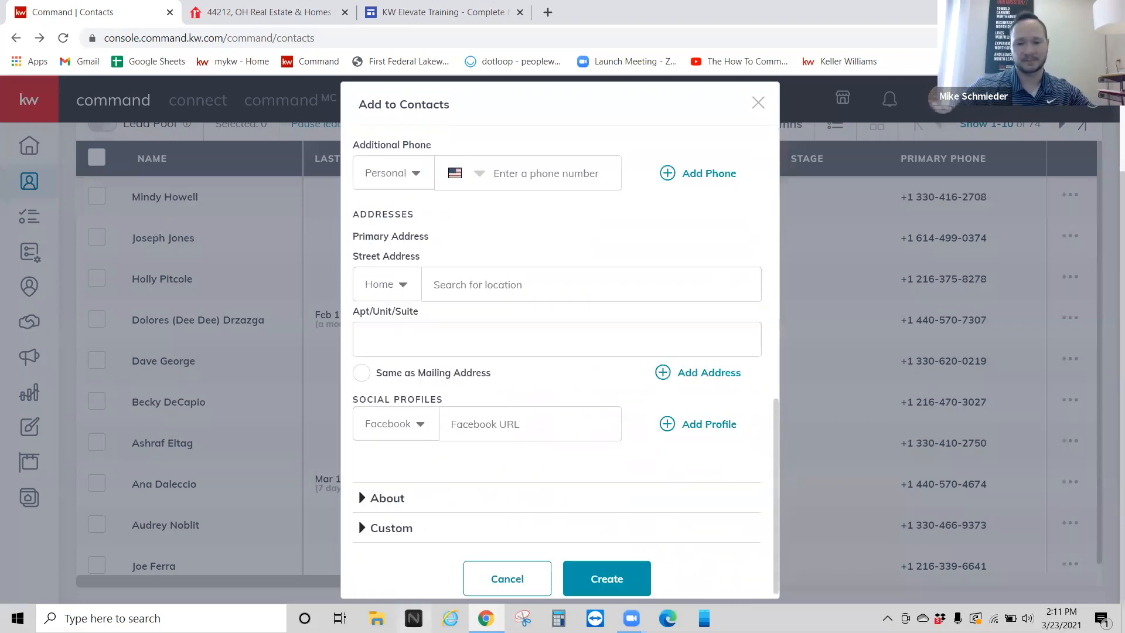
click(591, 568)
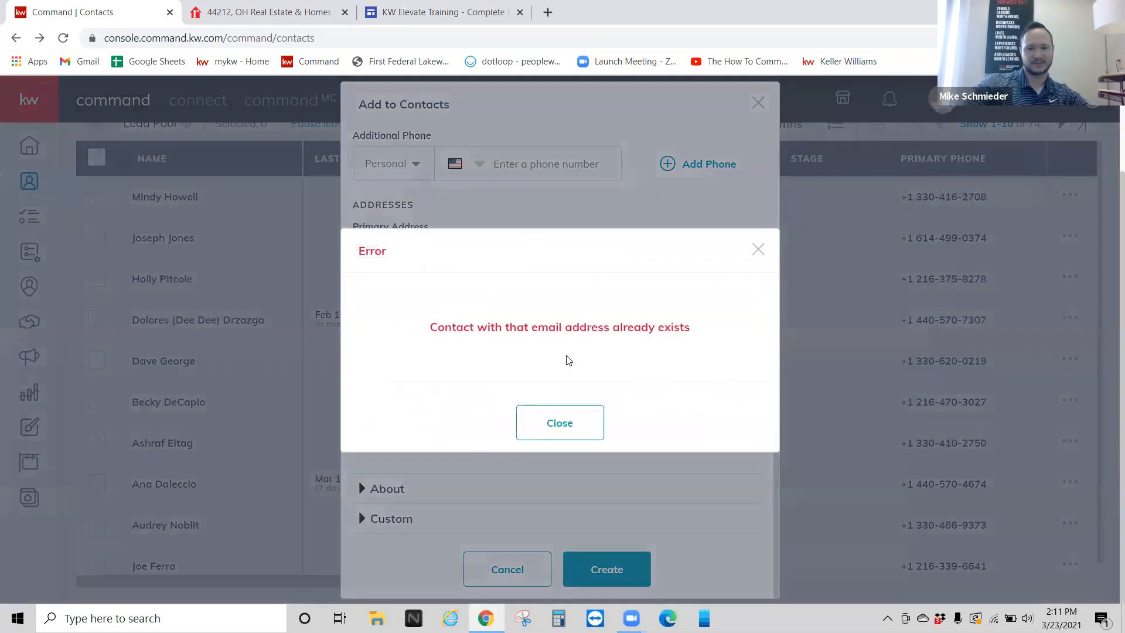
Step: Dismiss the duplicate-email error, replace Primary Email with the buyer's own address, and resubmit
click(574, 425)
scroll(547, 317, up, 6)
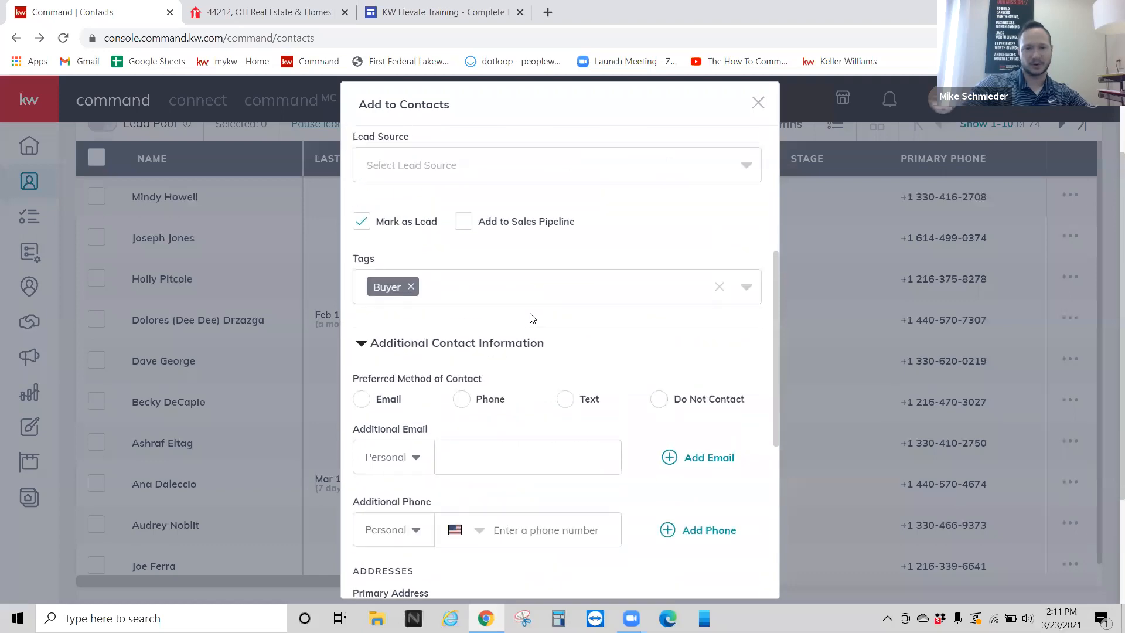
scroll(532, 318, up, 5)
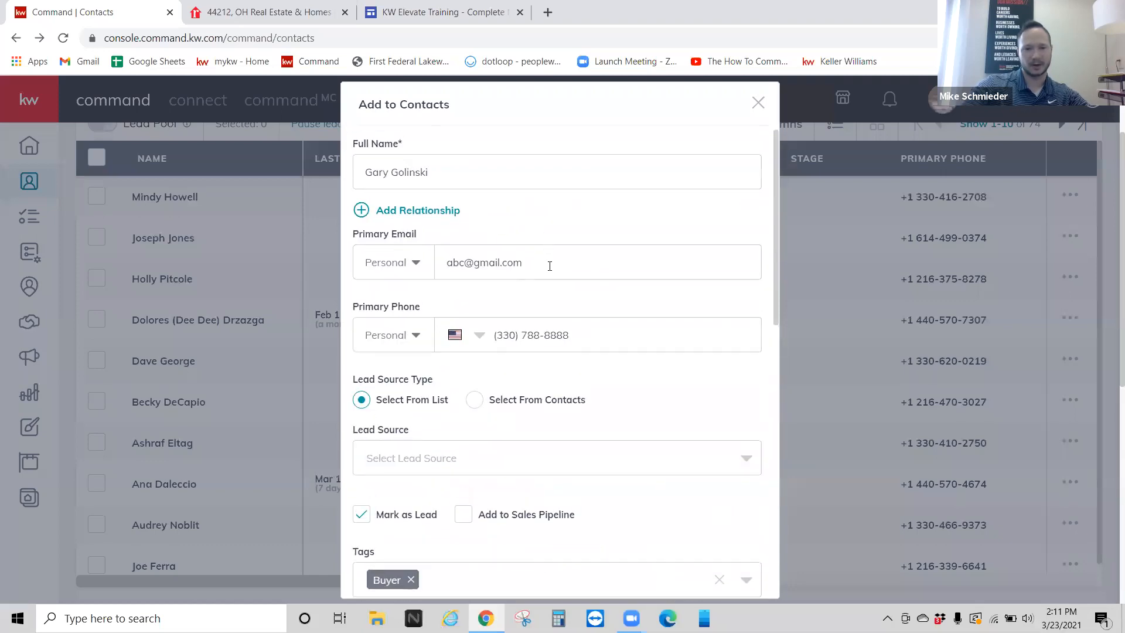
triple_click(550, 265)
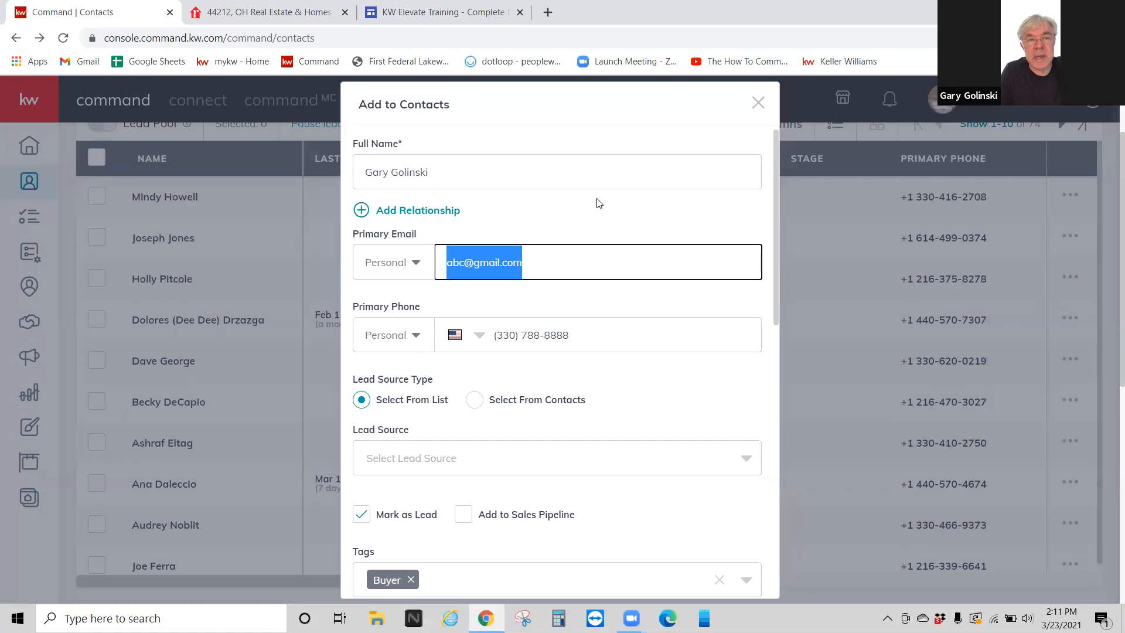
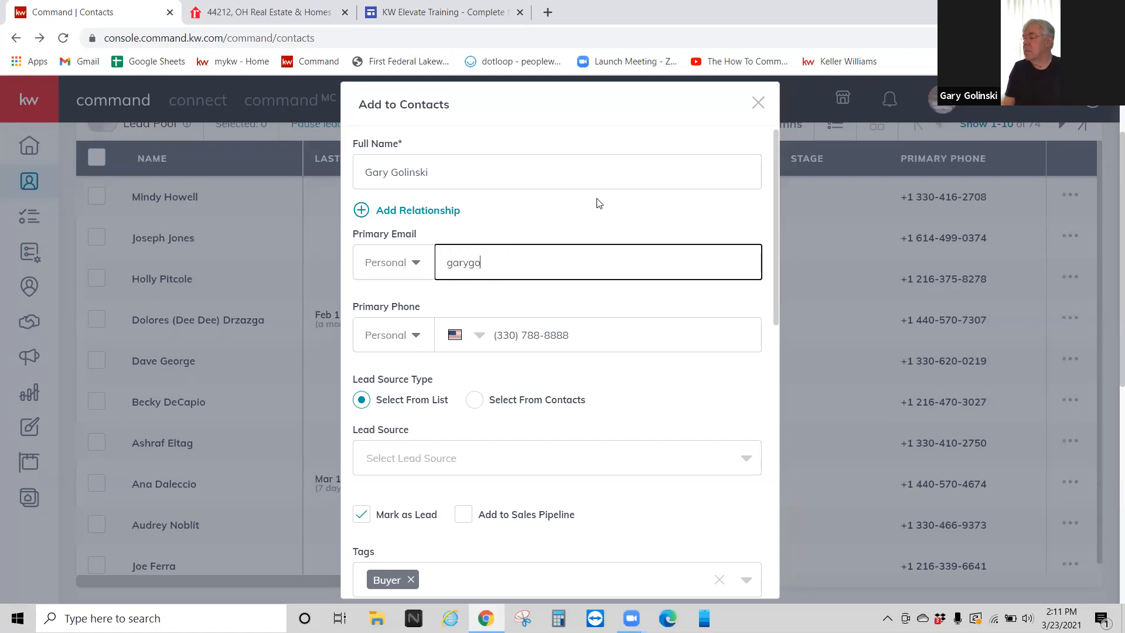
scroll(598, 201, down, 10)
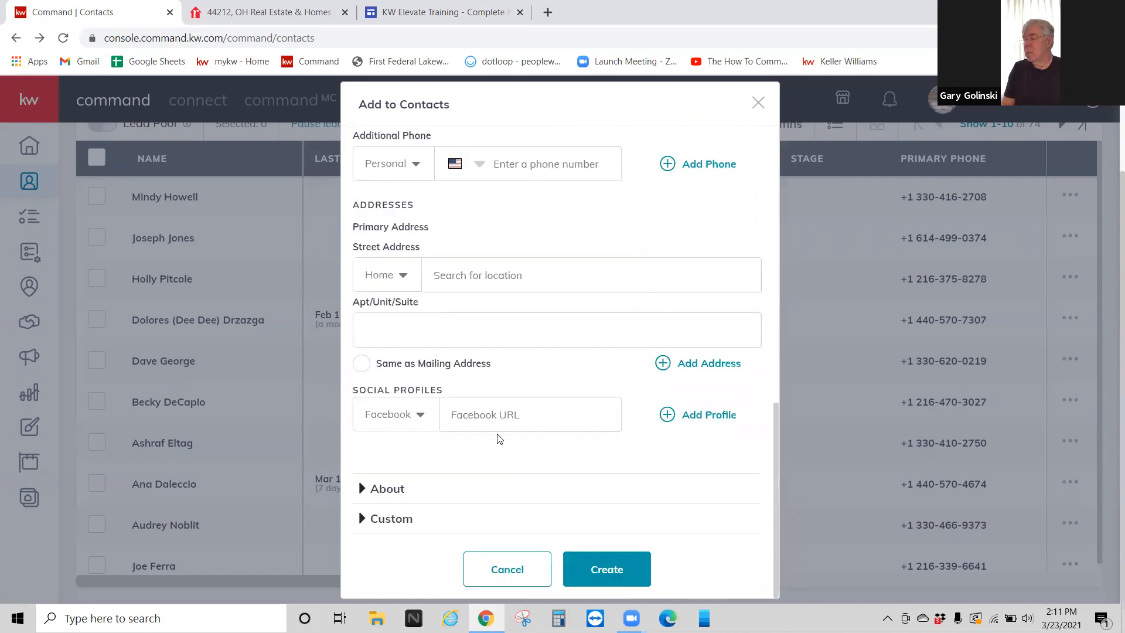
key(Return)
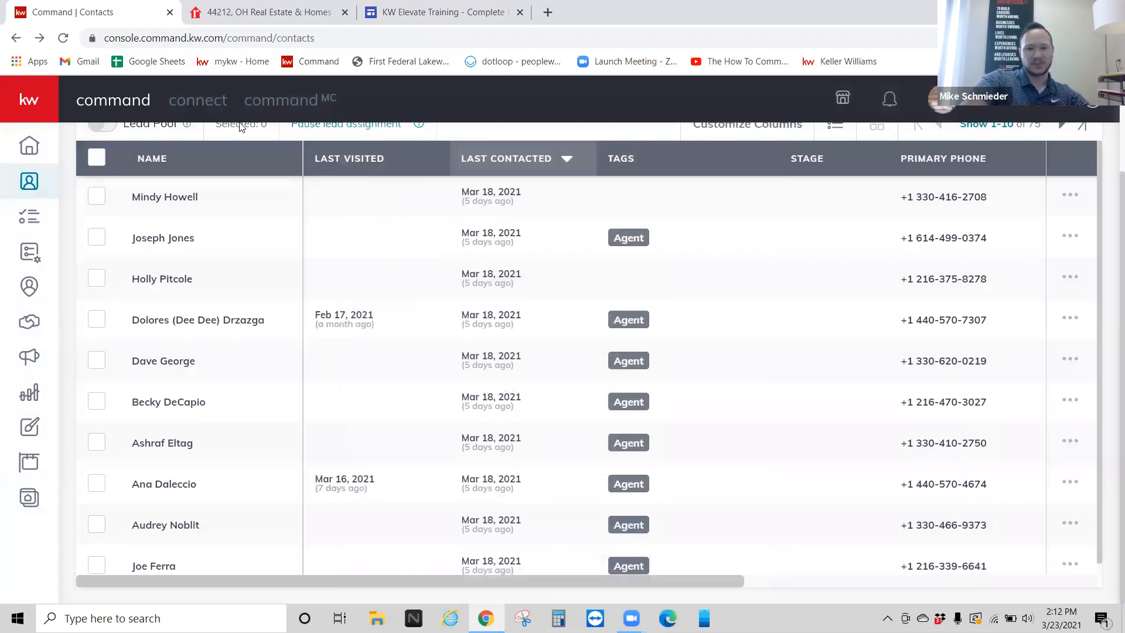
Step: Filter the contacts list by the Buyer and Buyers tags
scroll(459, 261, up, 3)
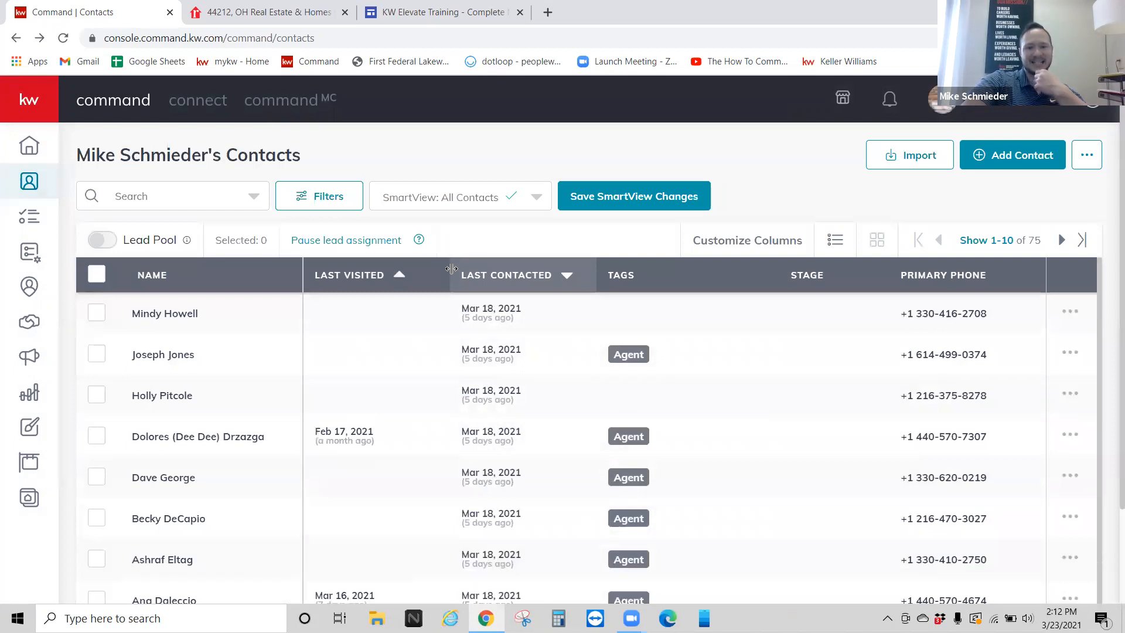
click(311, 201)
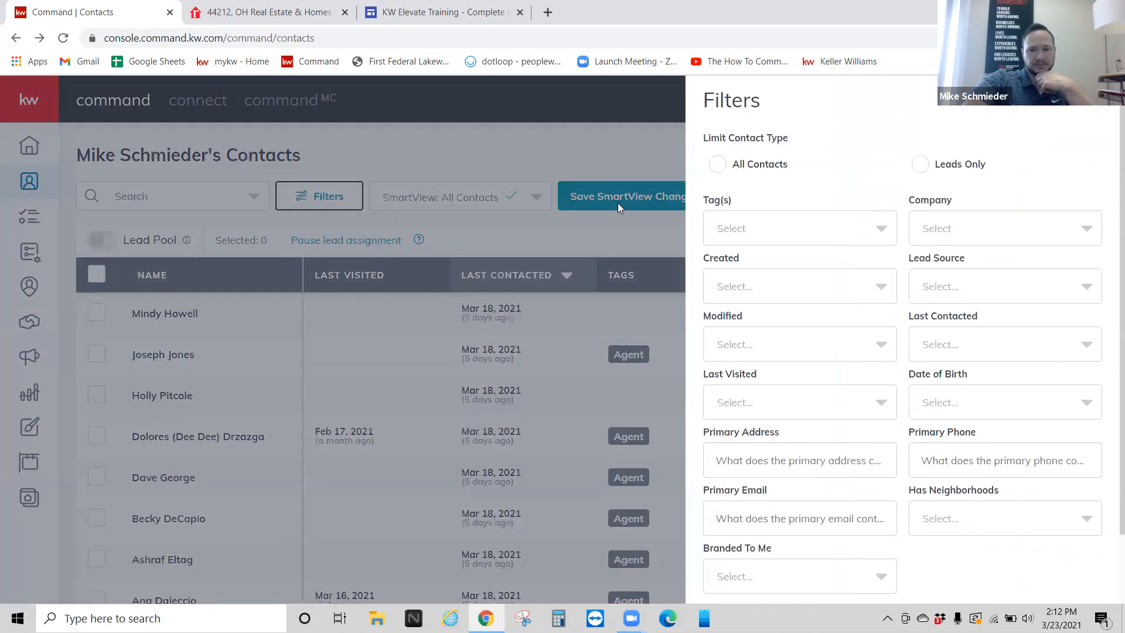
click(792, 229)
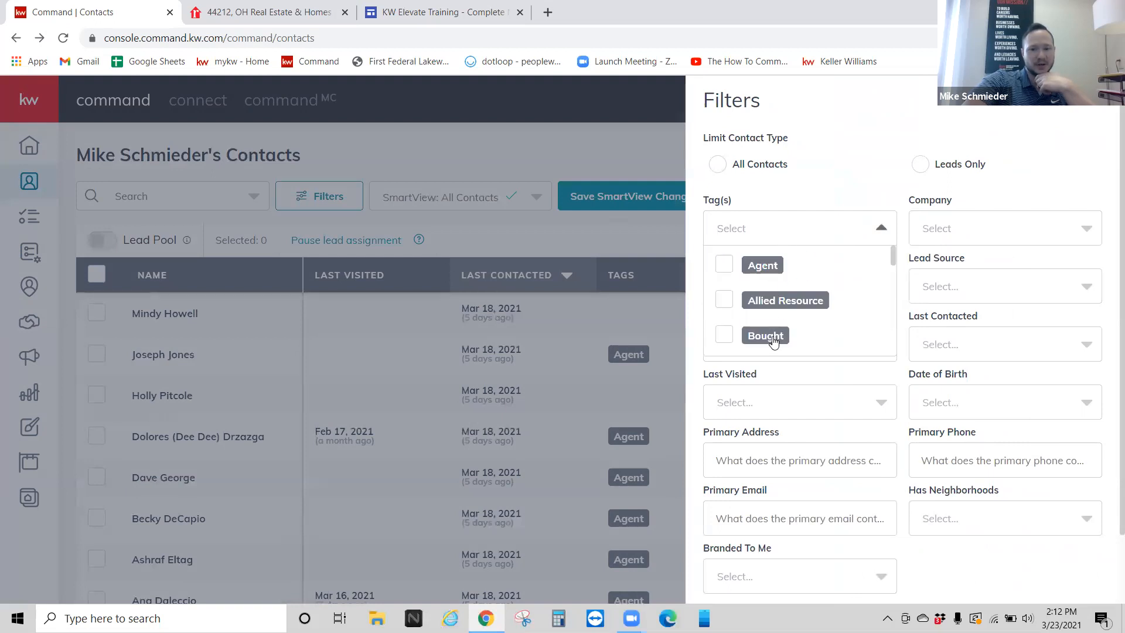
scroll(759, 303, down, 2)
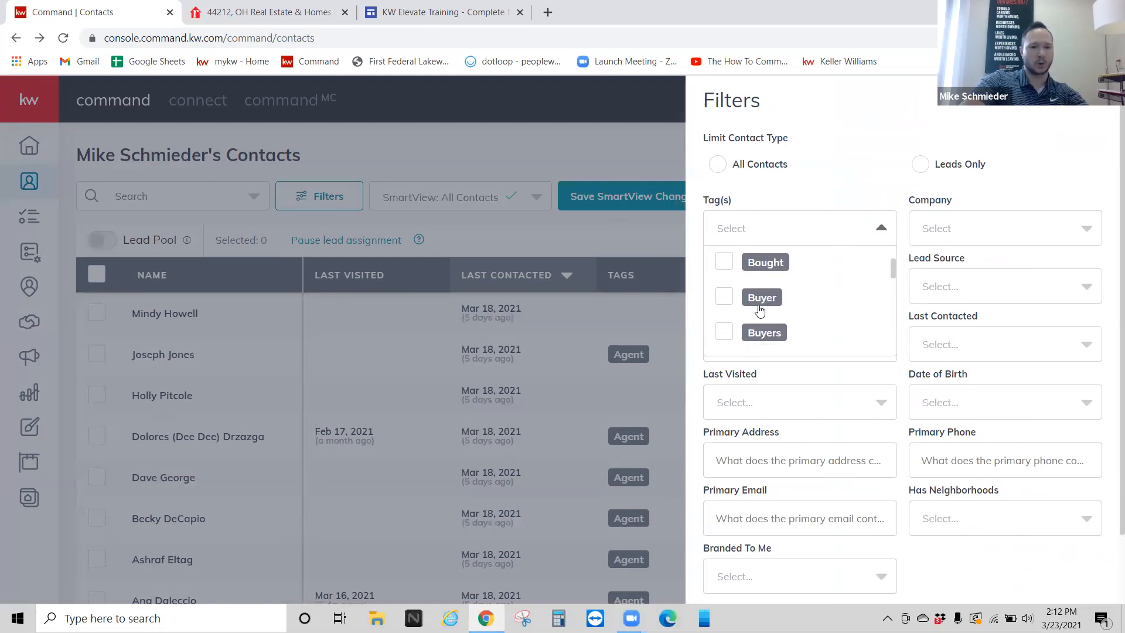
click(722, 299)
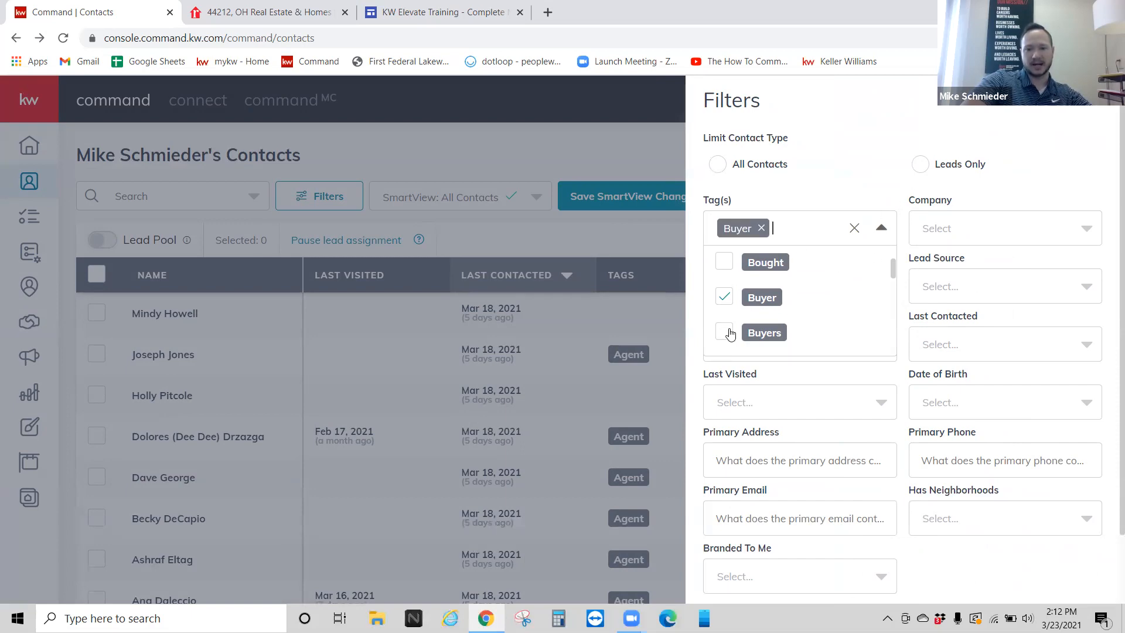
click(724, 333)
scroll(912, 307, down, 3)
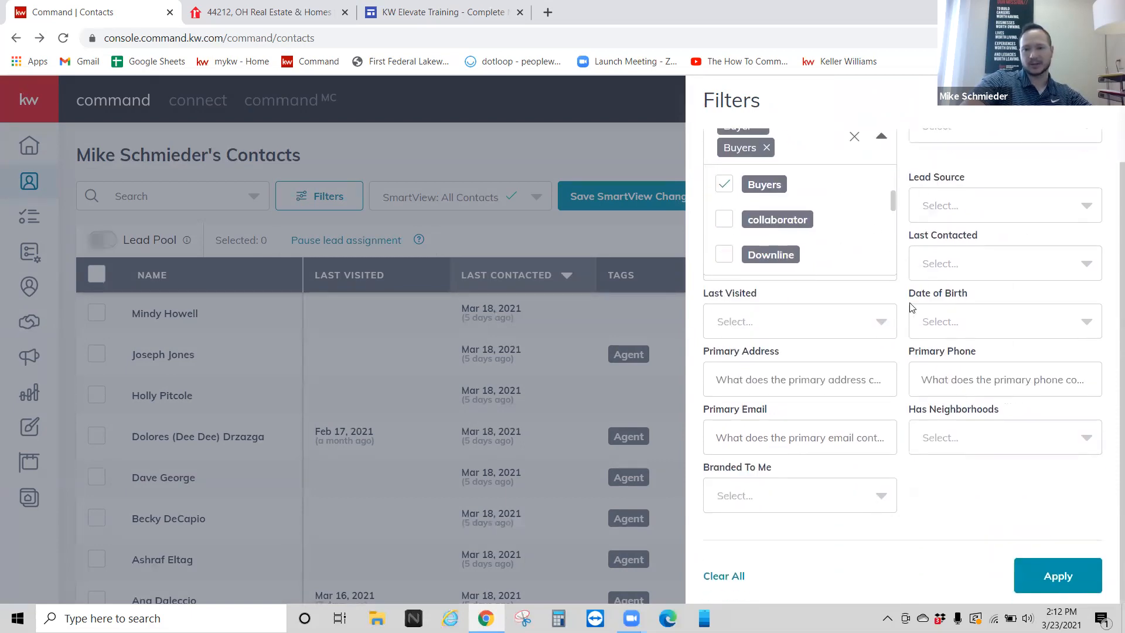
click(1057, 575)
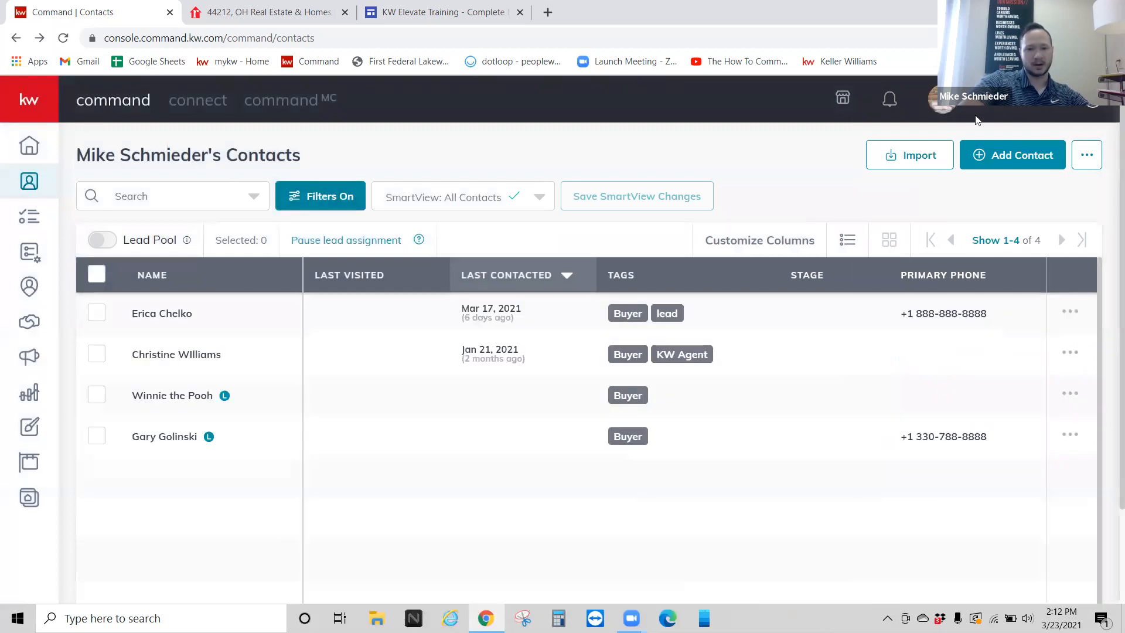
click(171, 442)
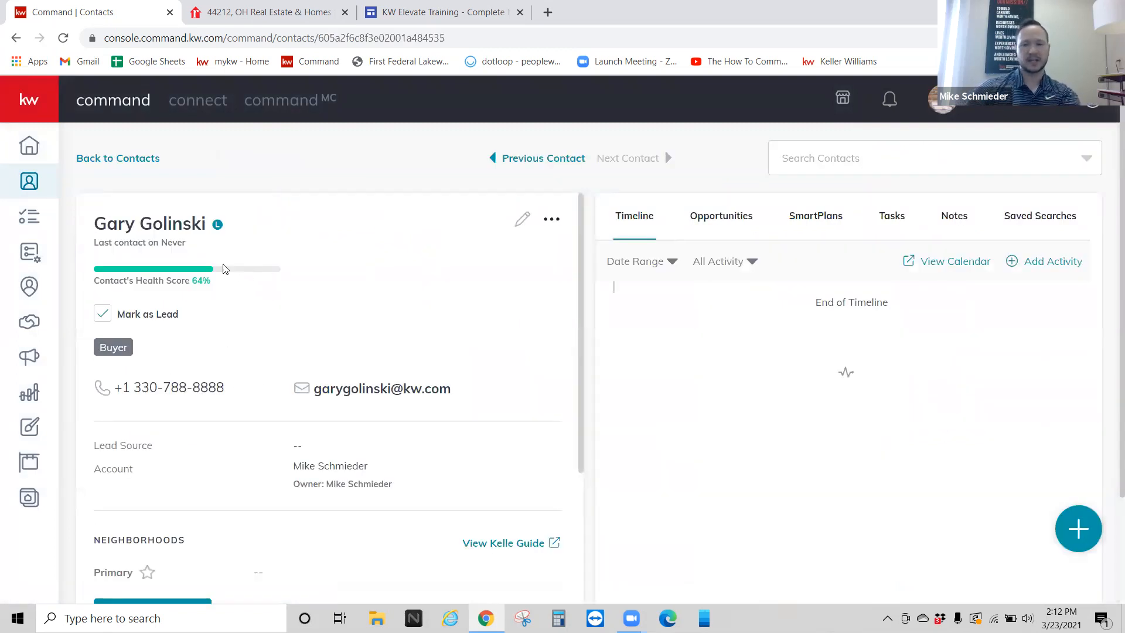
drag(173, 280, 221, 294)
click(218, 293)
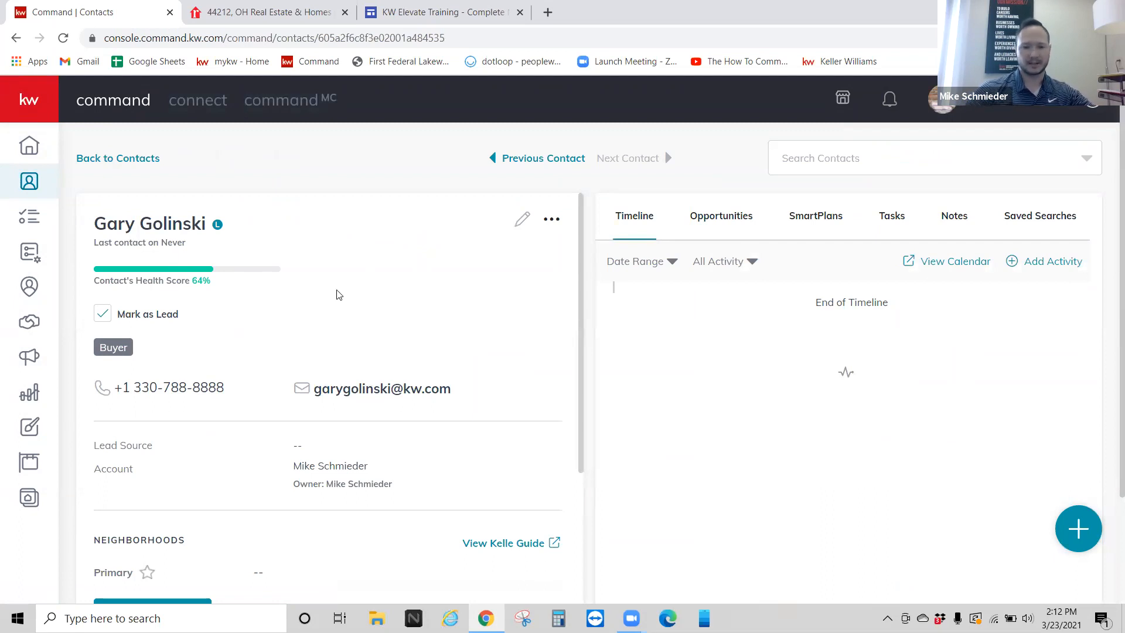
scroll(336, 293, down, 1)
scroll(338, 285, up, 1)
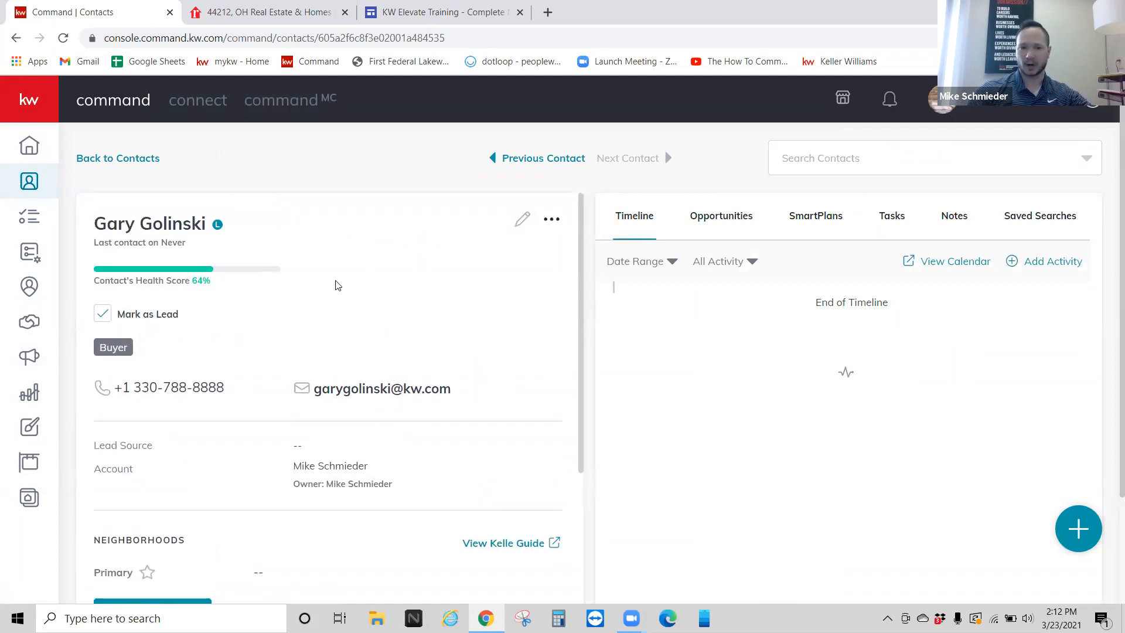
scroll(337, 285, down, 1)
scroll(328, 280, up, 1)
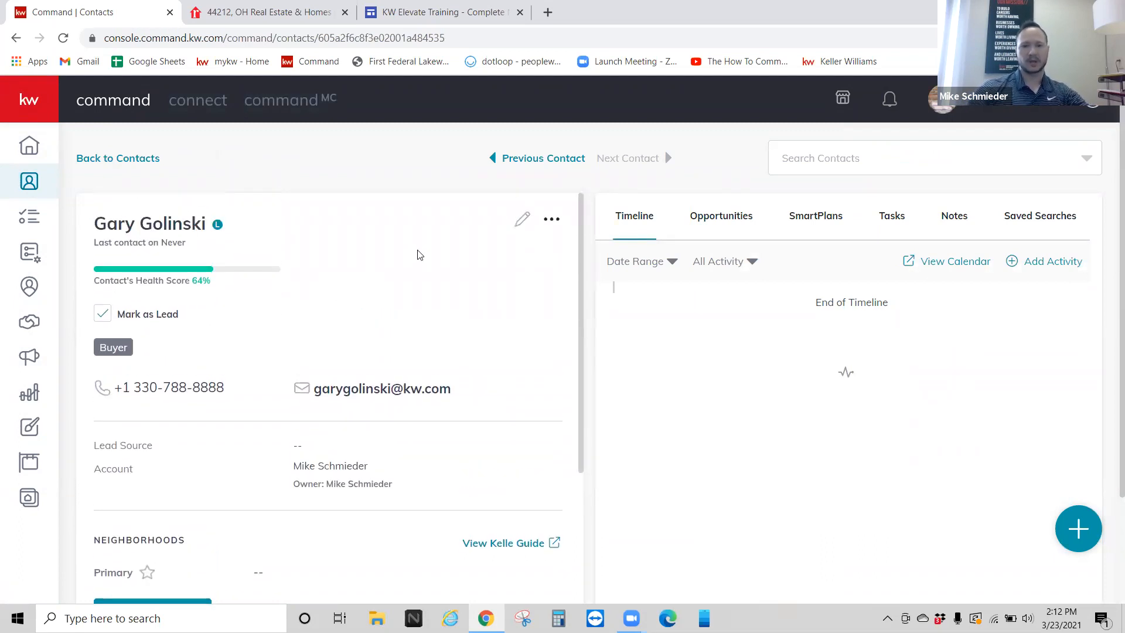
Step: Open the contact's edit form and close it without changes, twice
click(491, 228)
scroll(527, 269, down, 2)
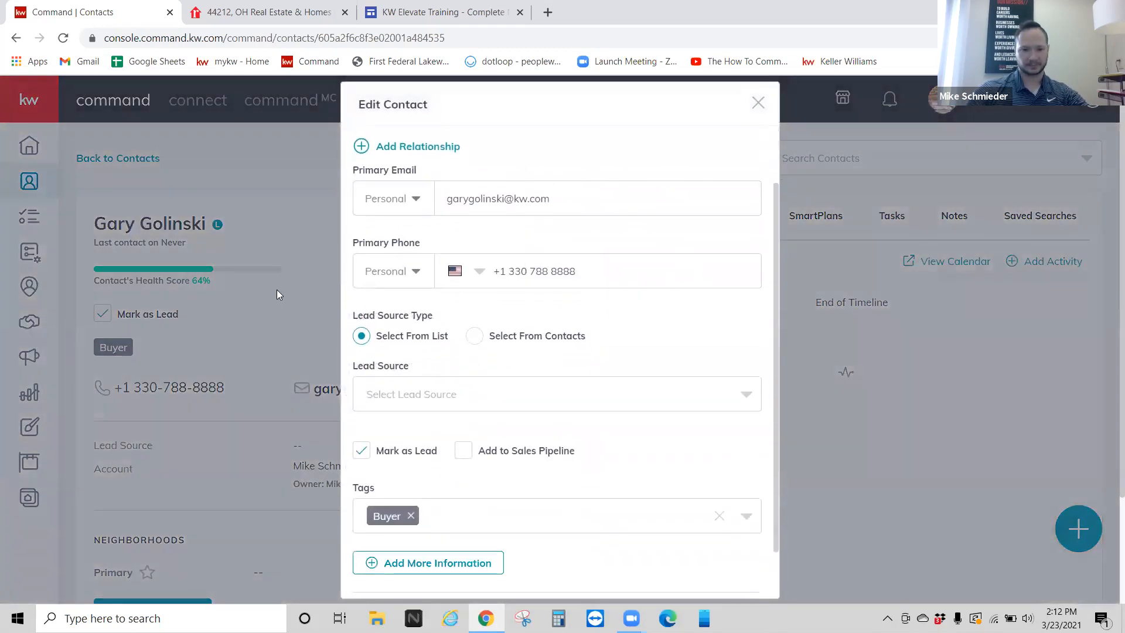
click(758, 102)
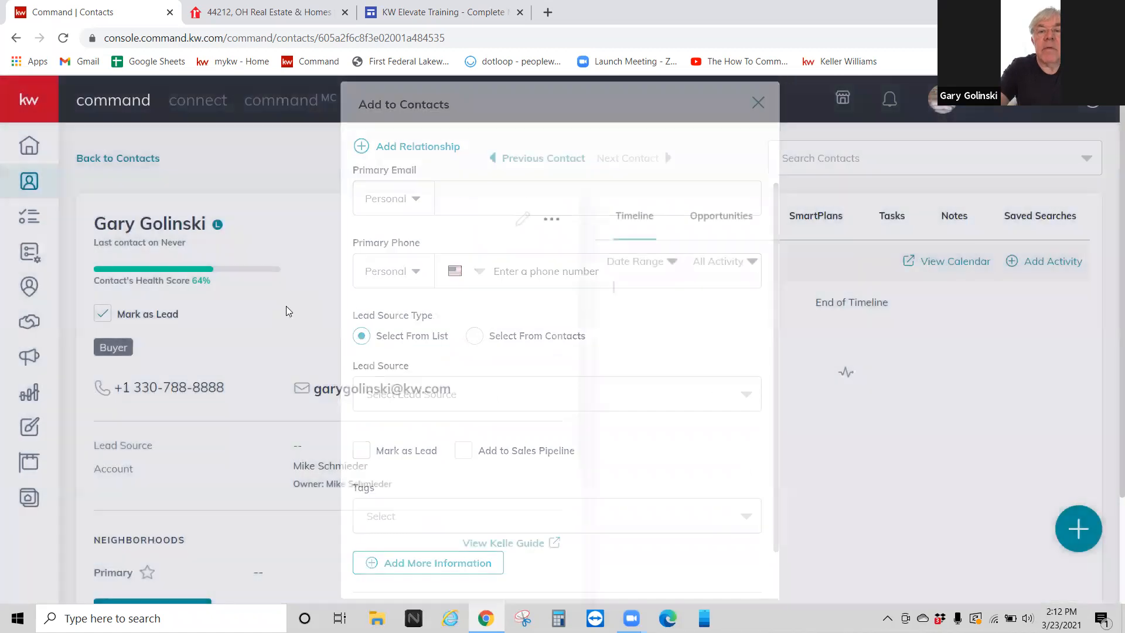
scroll(316, 334, down, 3)
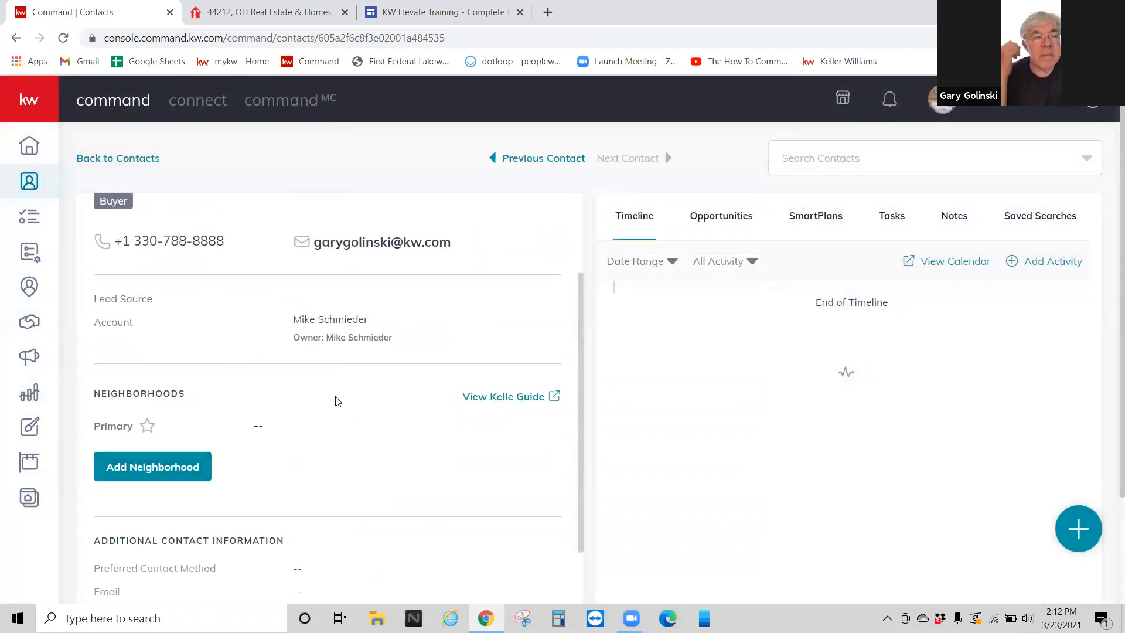
scroll(337, 402, up, 3)
click(521, 220)
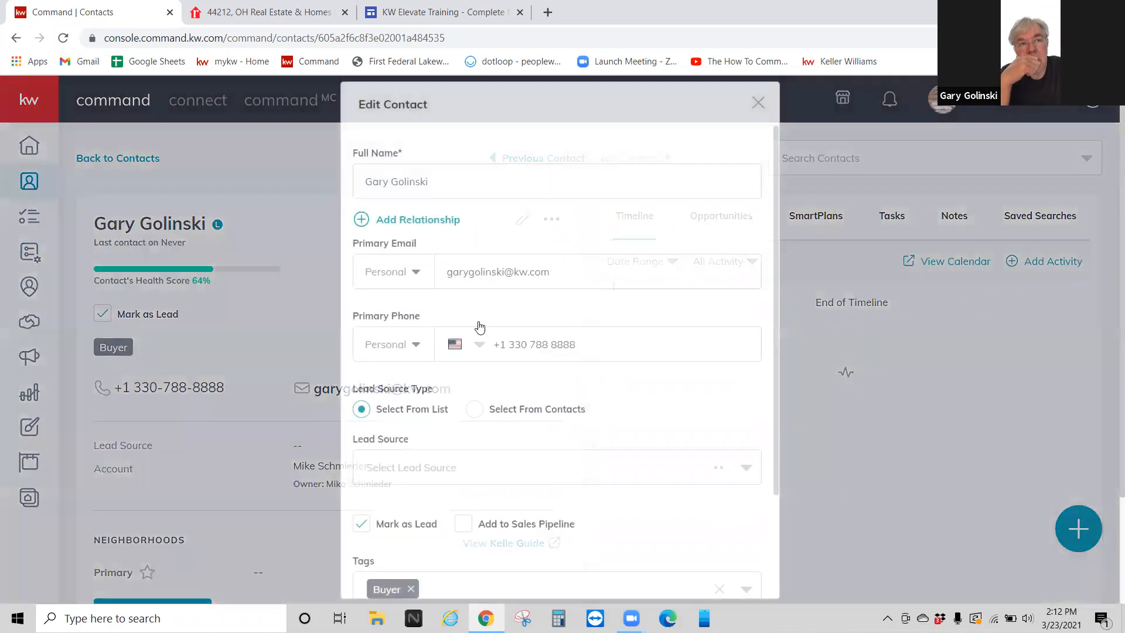
scroll(479, 326, down, 3)
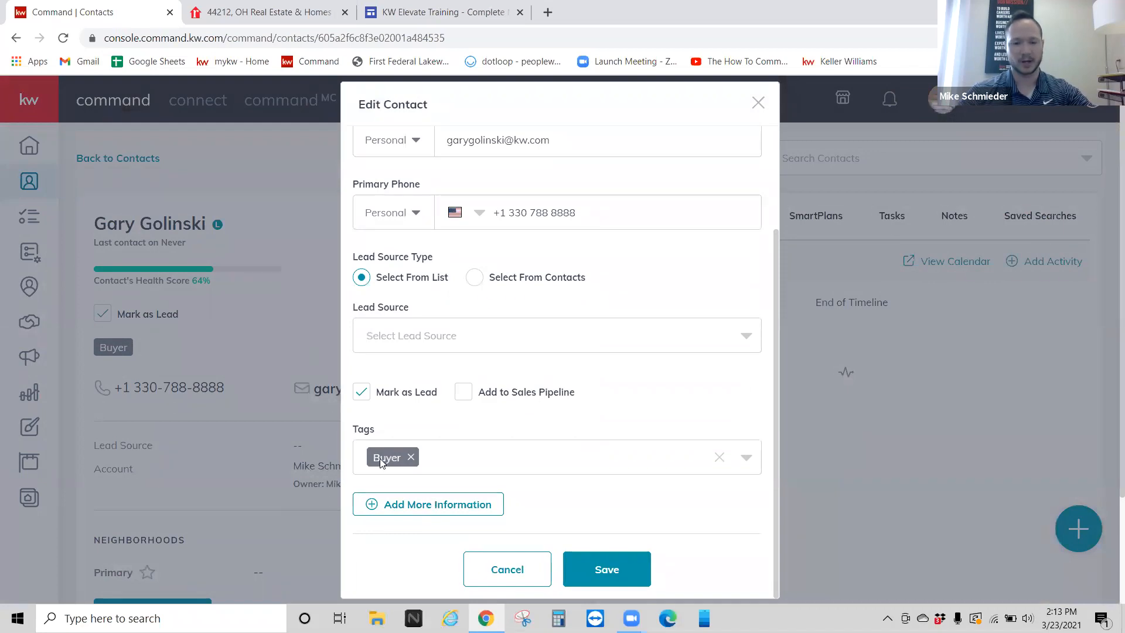
click(758, 103)
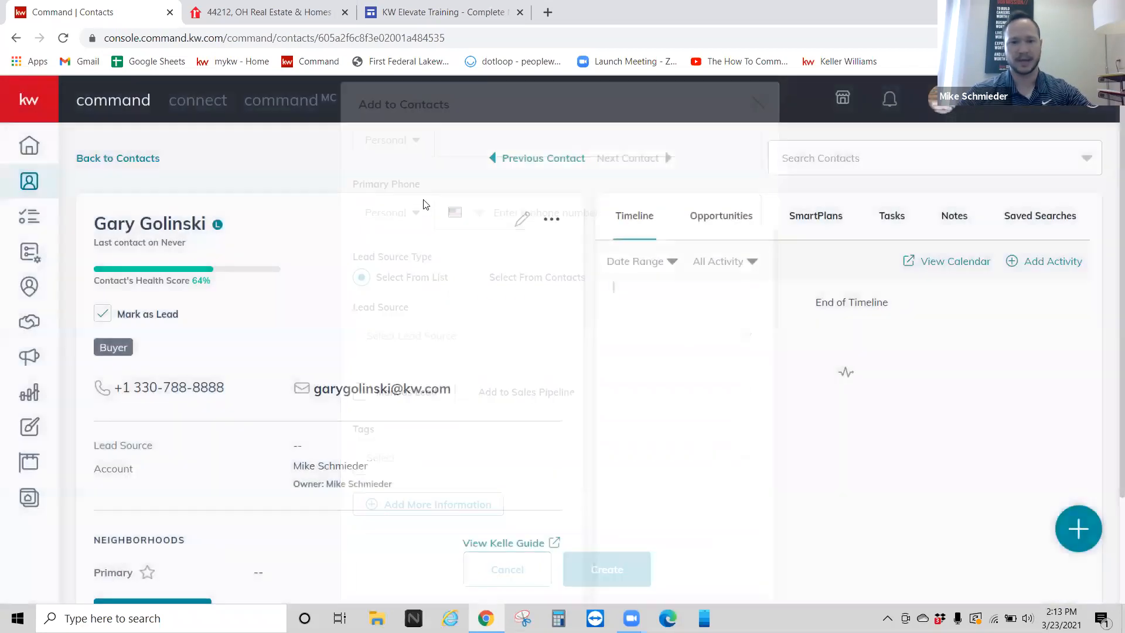
Step: In the edit form's Additional Contact Information, enter the buyer's home street address from the suggestions and save
click(522, 219)
scroll(515, 482, down, 3)
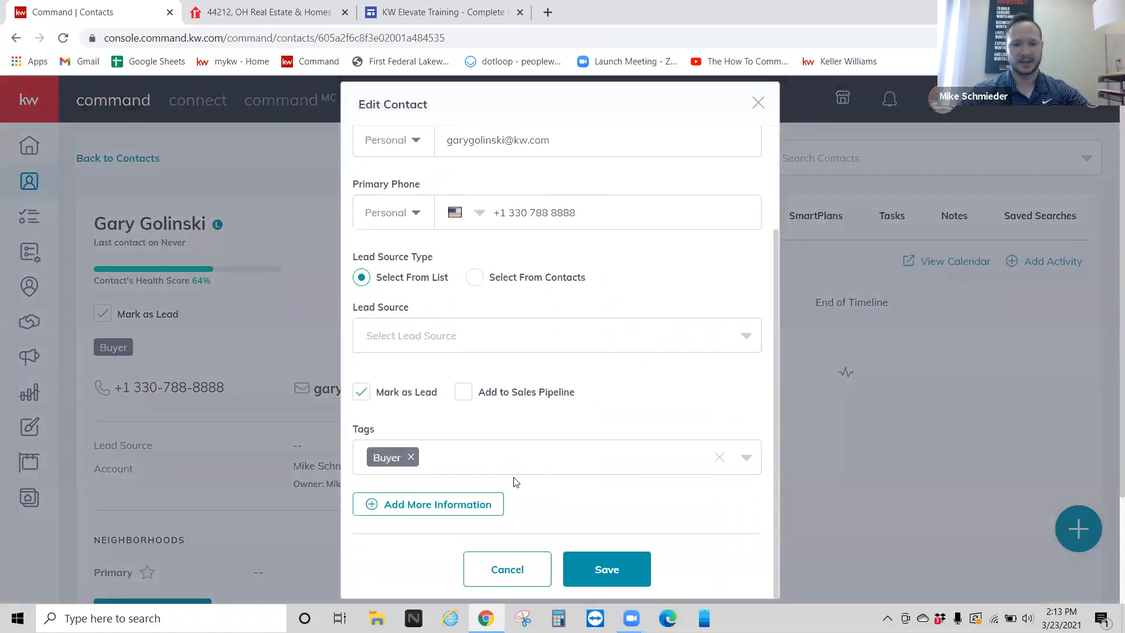
click(453, 504)
scroll(449, 413, down, 2)
click(472, 459)
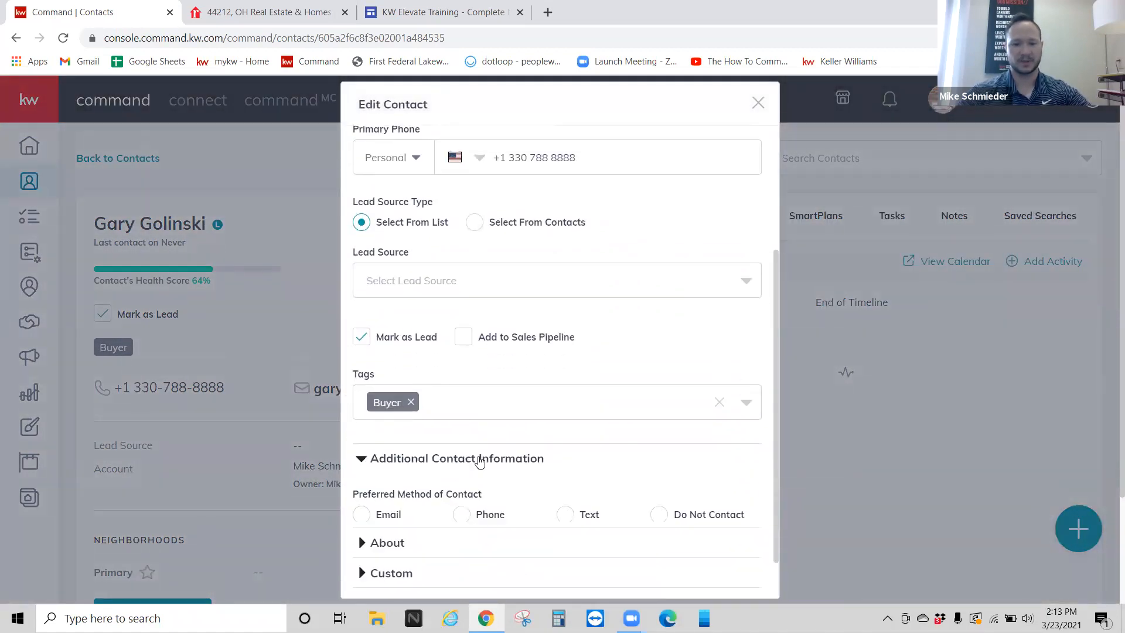
scroll(482, 408, down, 6)
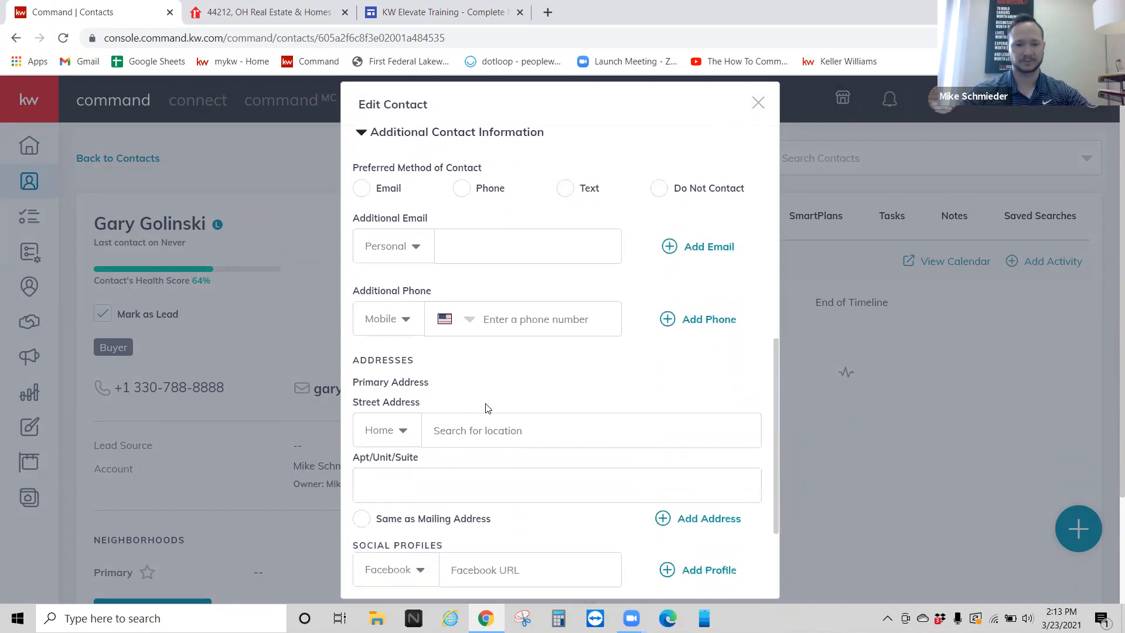
click(489, 392)
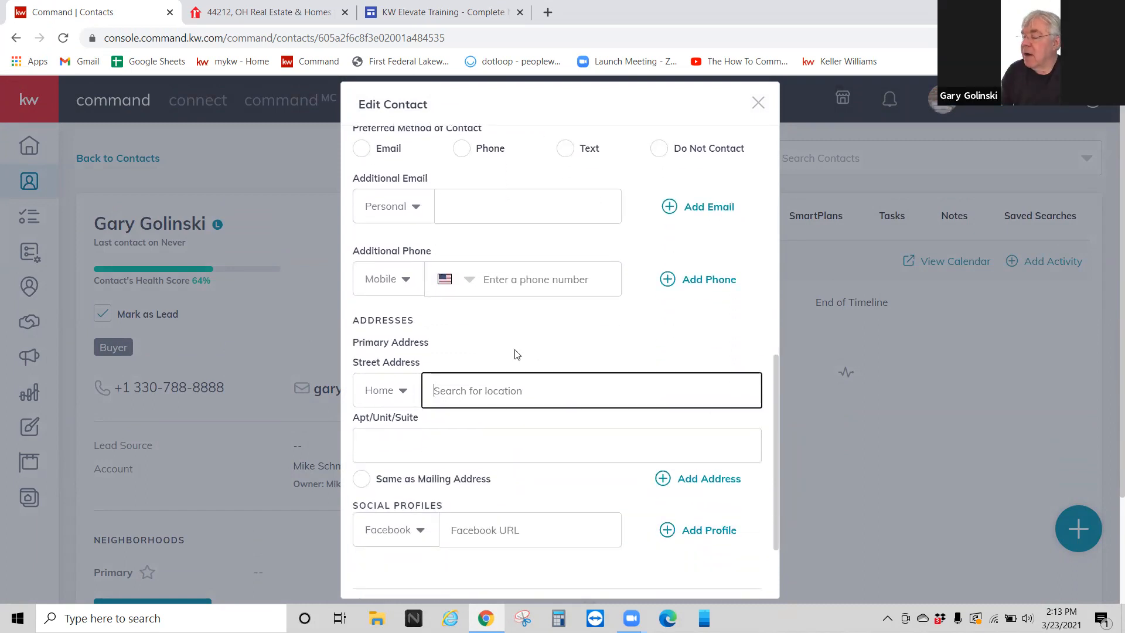
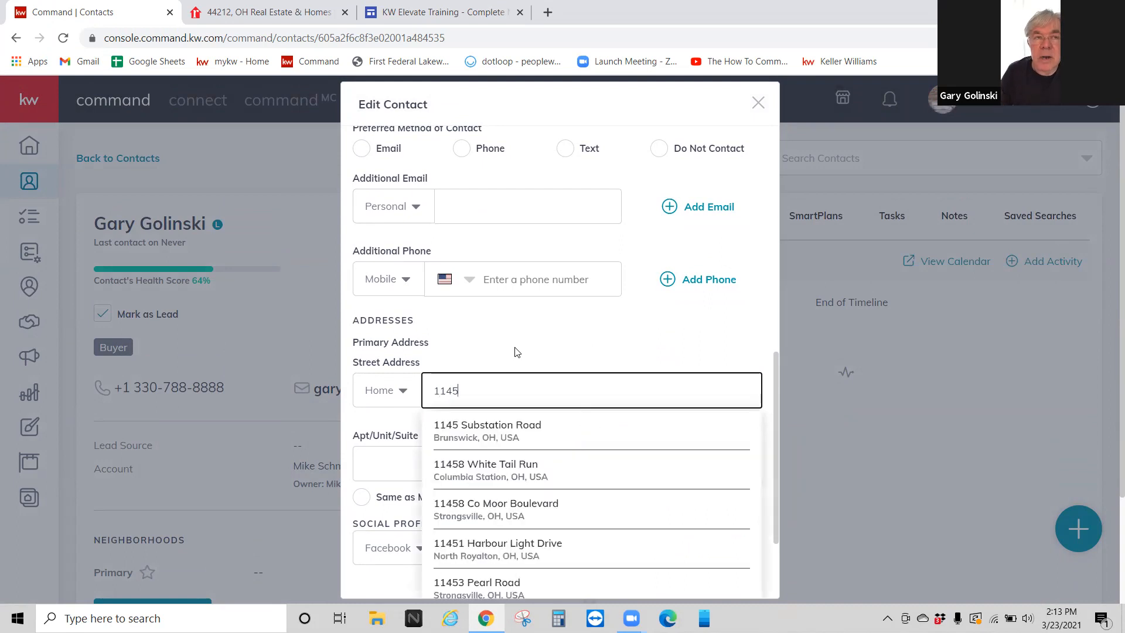
click(508, 430)
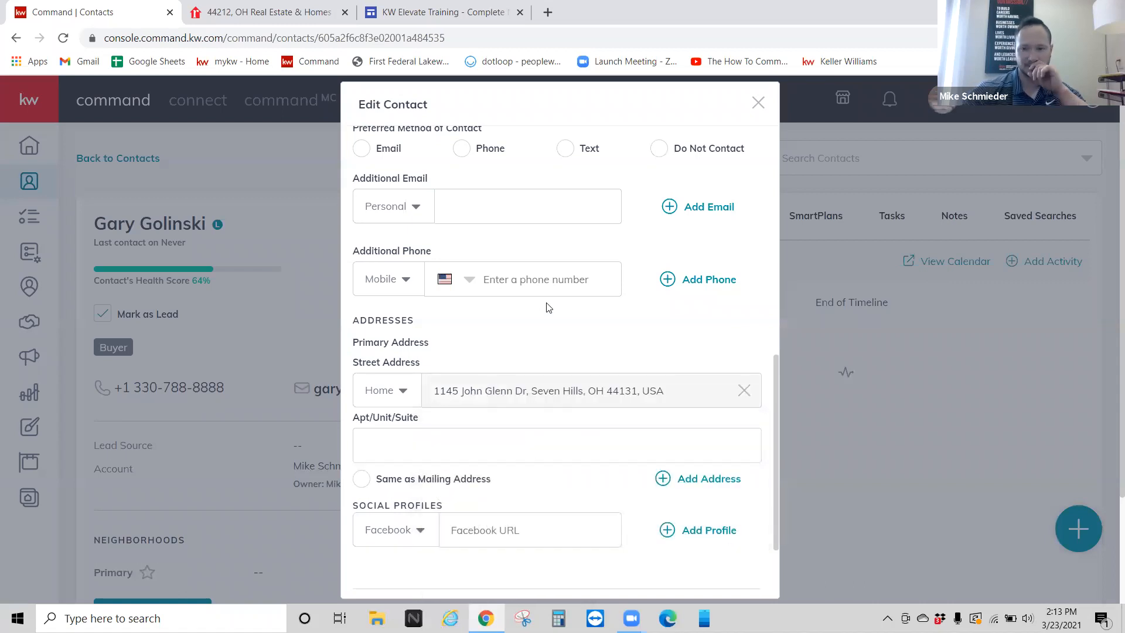
scroll(539, 347, down, 1)
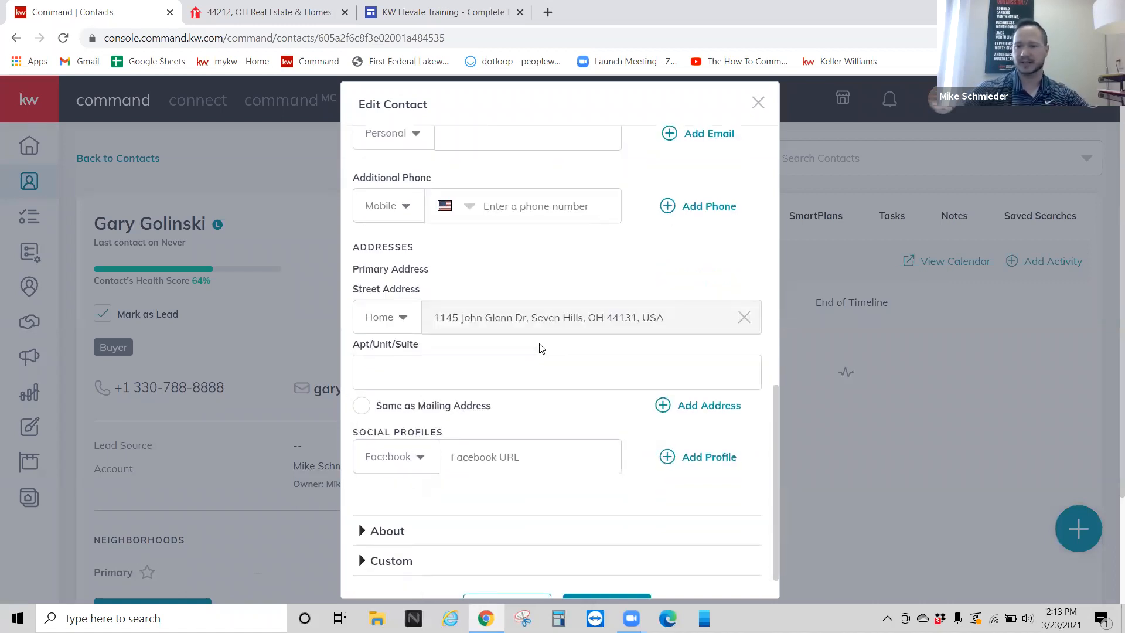
scroll(541, 350, down, 1)
key(Return)
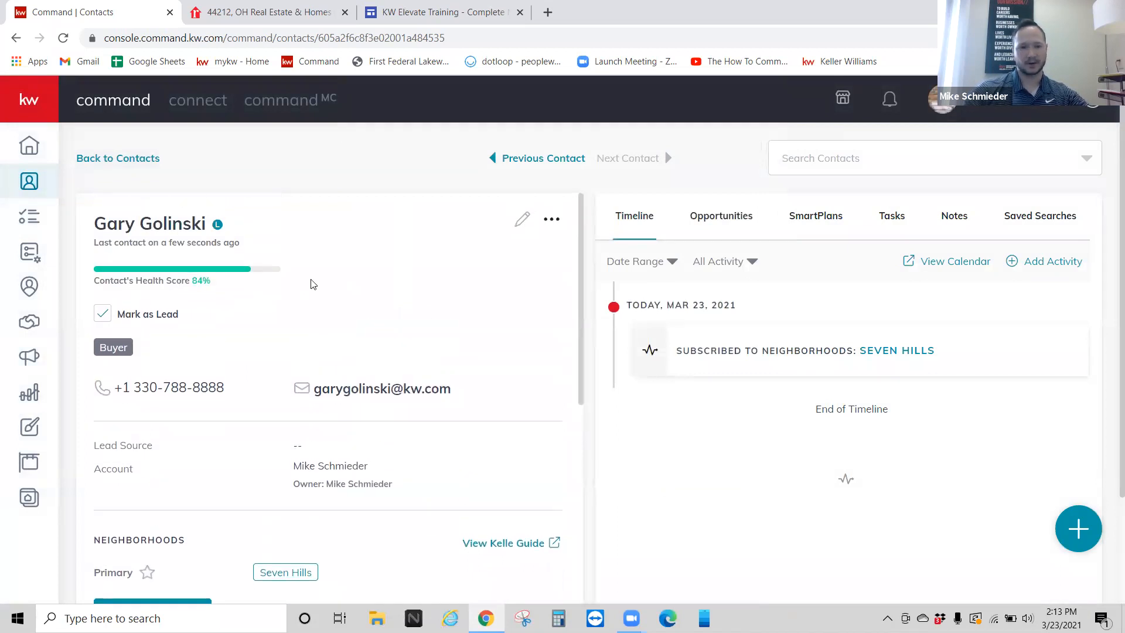
Step: Start adding a neighbourhood and copy the contact's saved mailing address for the map search
scroll(311, 287, down, 5)
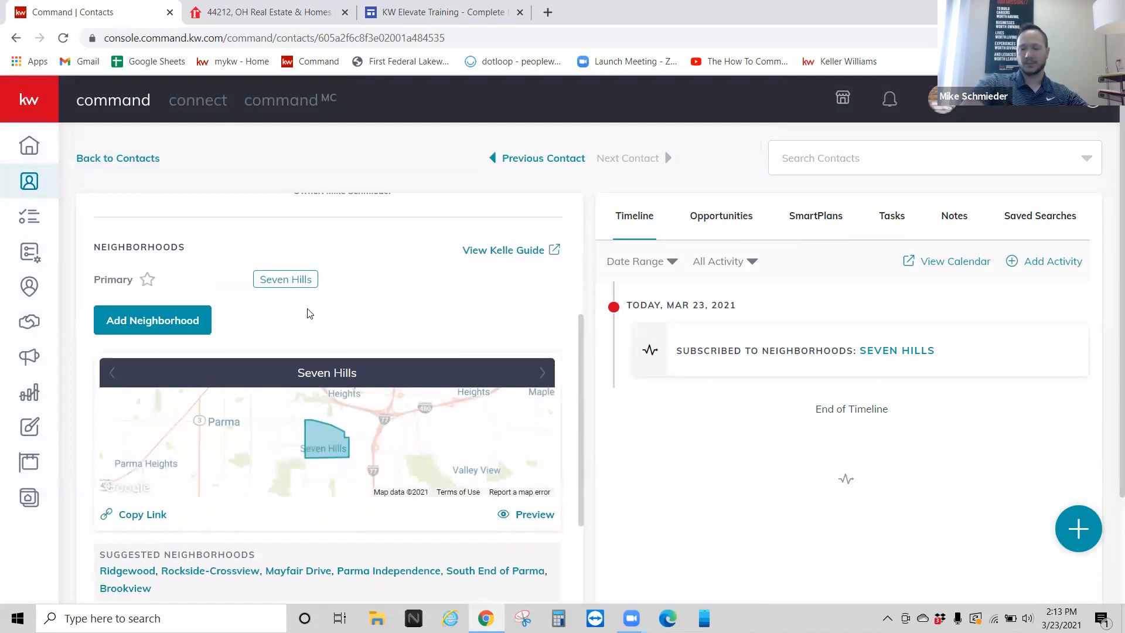
click(162, 323)
scroll(165, 319, down, 5)
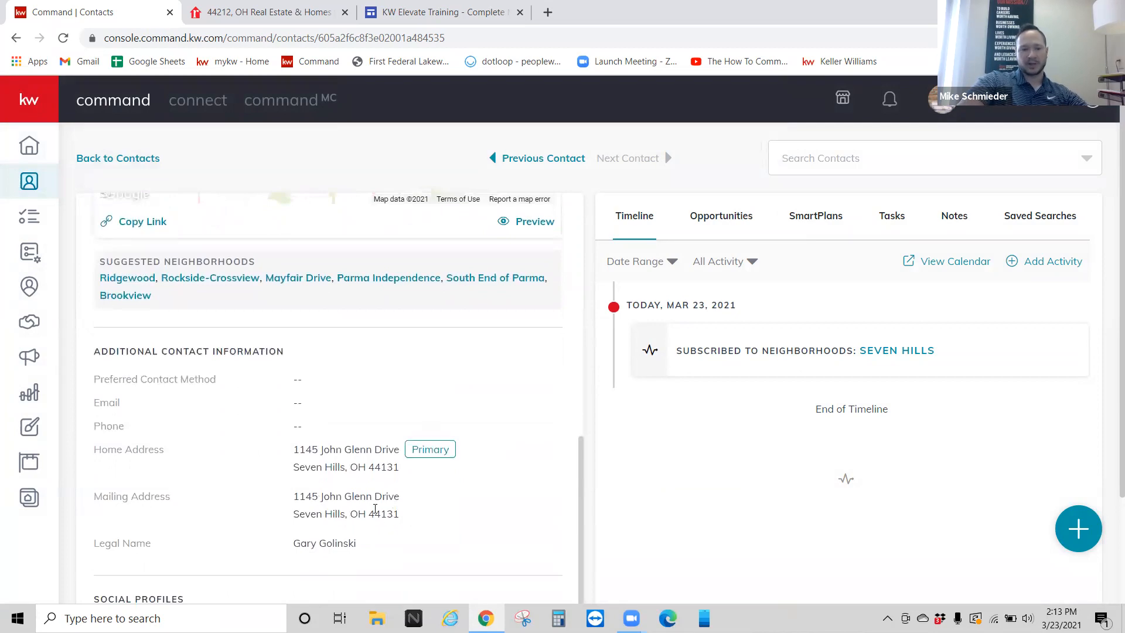
drag(404, 519, 293, 495)
right_click(334, 496)
click(356, 507)
scroll(293, 351, up, 5)
click(478, 312)
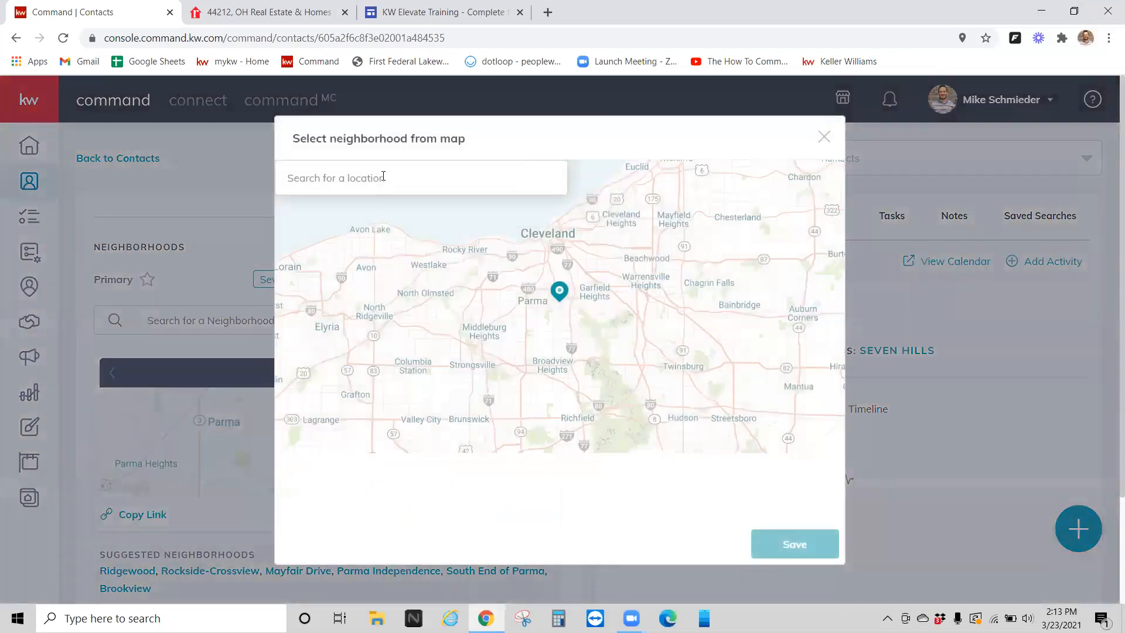
Step: Locate the pasted address on the map, zoom in, select Seven Hills, and save it
click(383, 177)
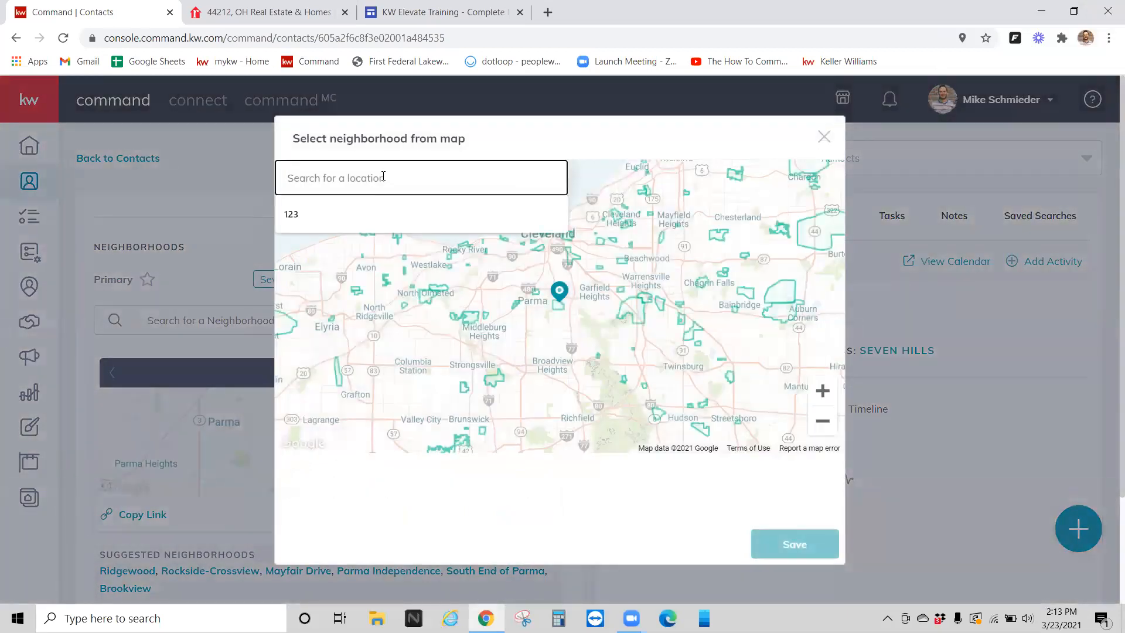
key(ctrl+v)
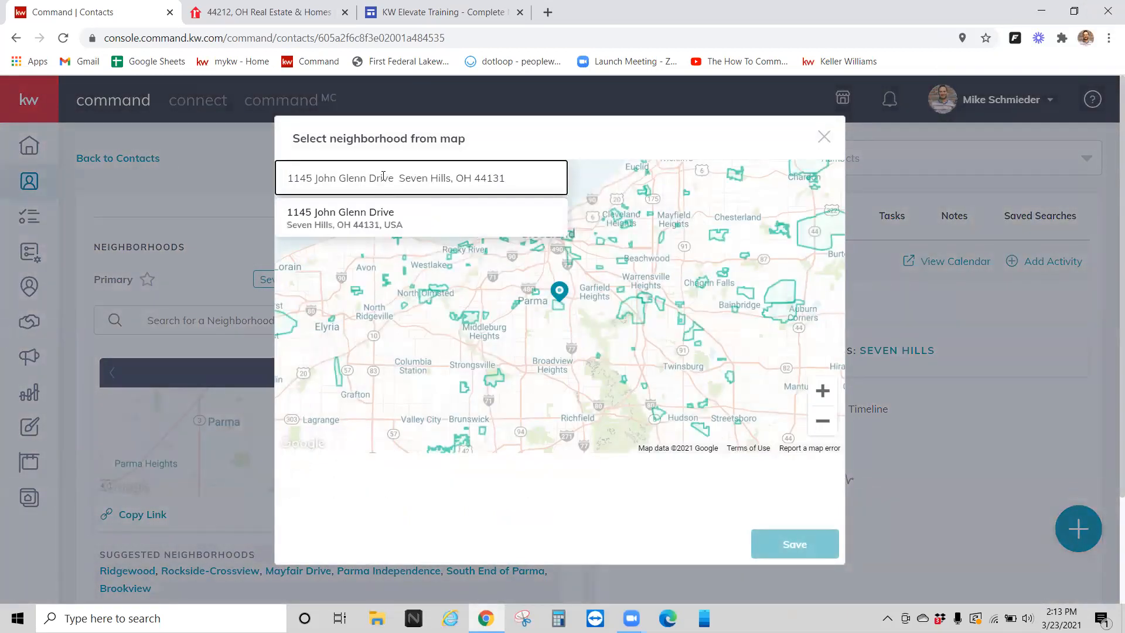
click(356, 216)
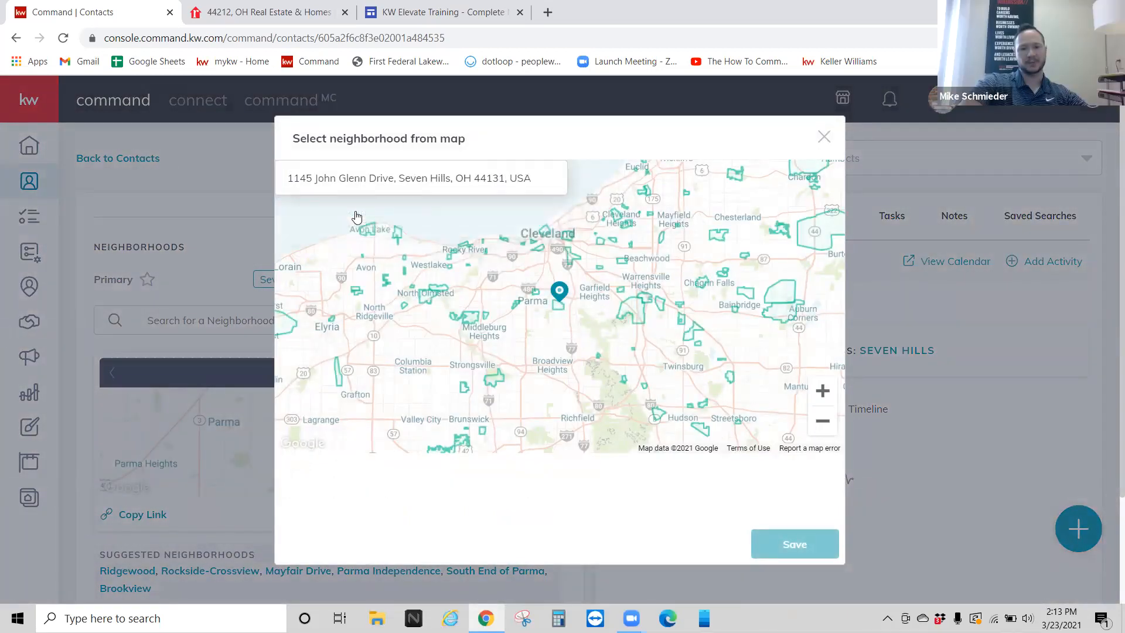
click(821, 391)
click(820, 391)
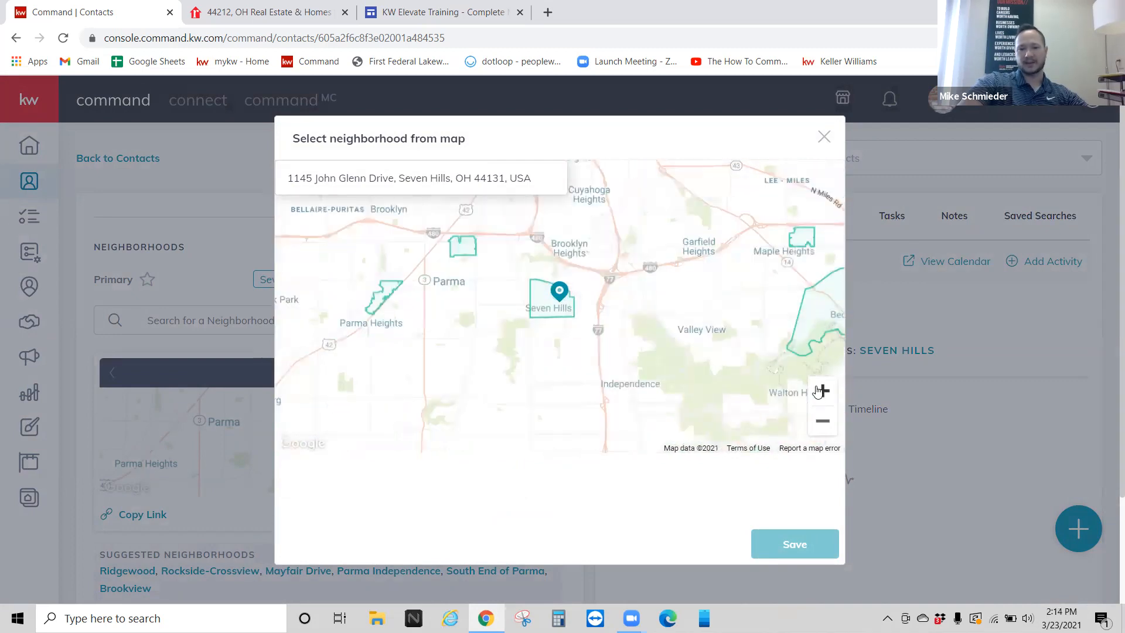
click(820, 391)
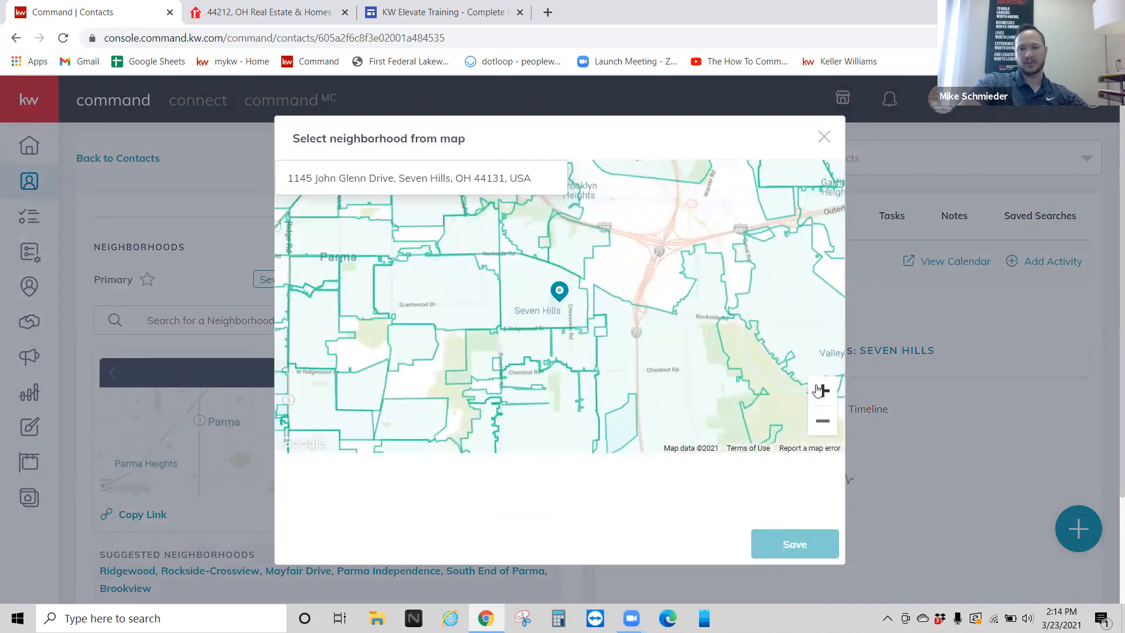
click(820, 391)
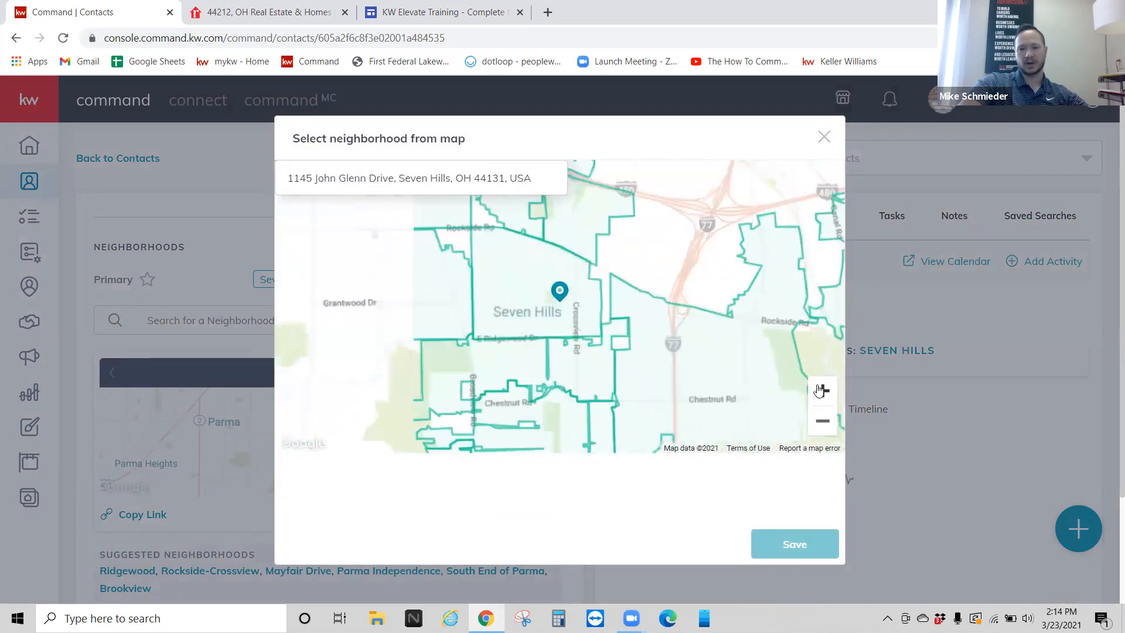
click(492, 299)
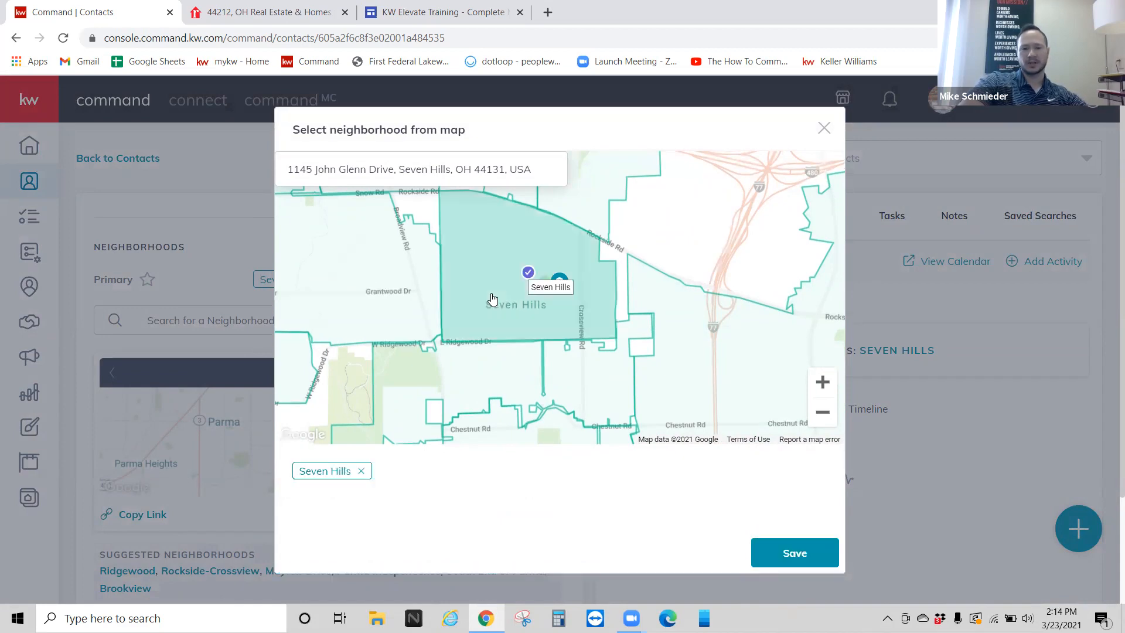
click(794, 553)
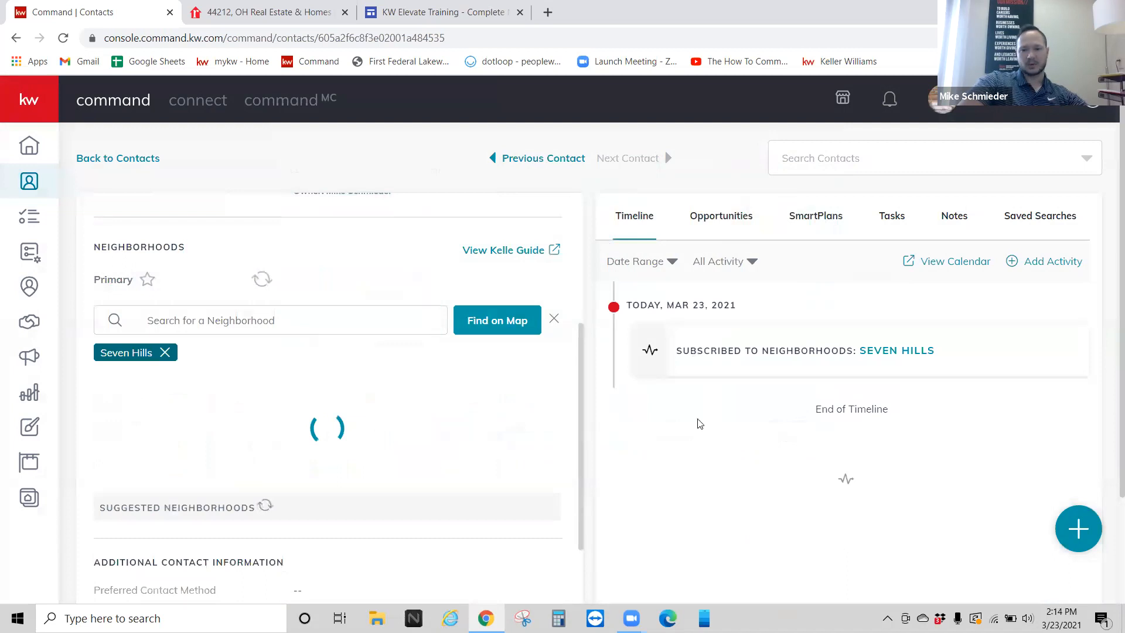
scroll(301, 388, up, 5)
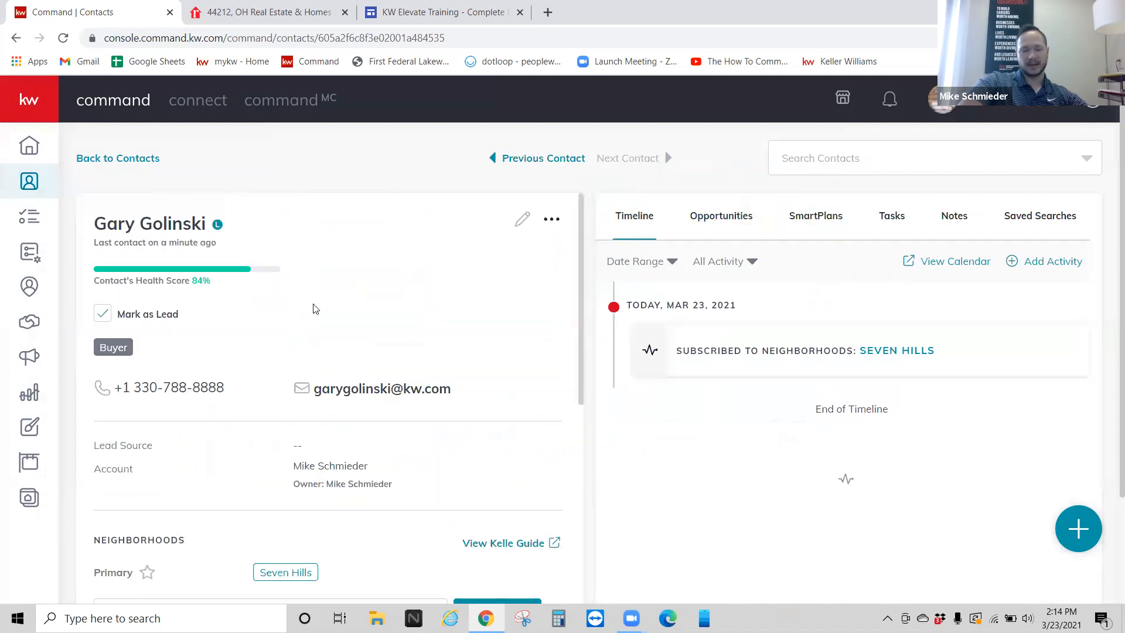
Step: Check the contact's empty Opportunities tab, then go to the Opportunities overview page
right_click(348, 293)
click(317, 335)
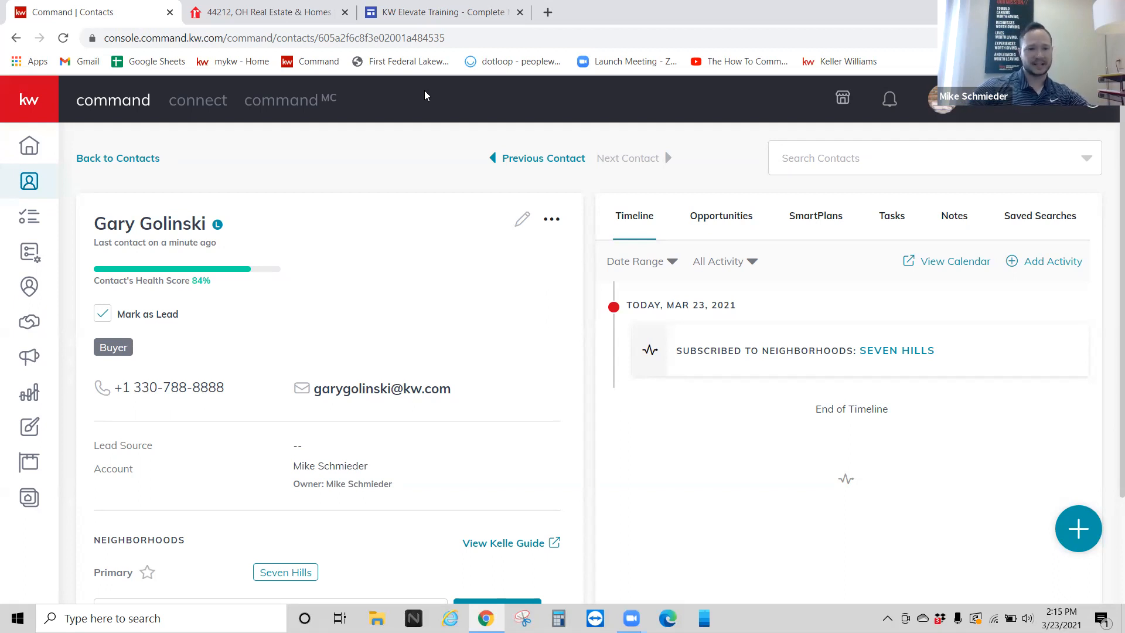
click(714, 222)
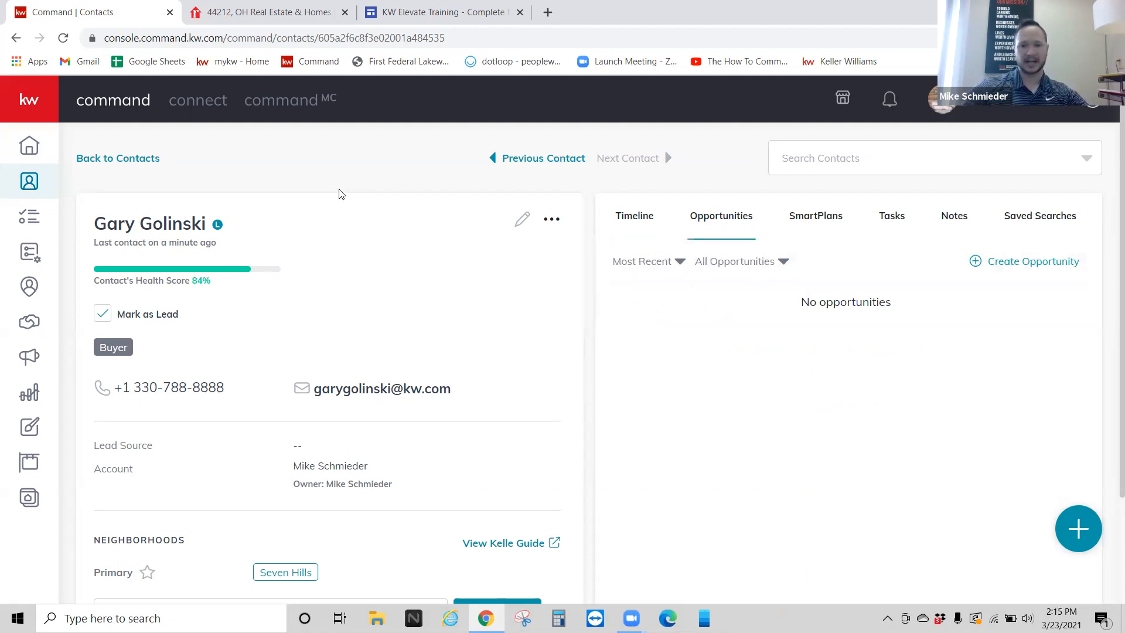
mouse_move(27, 176)
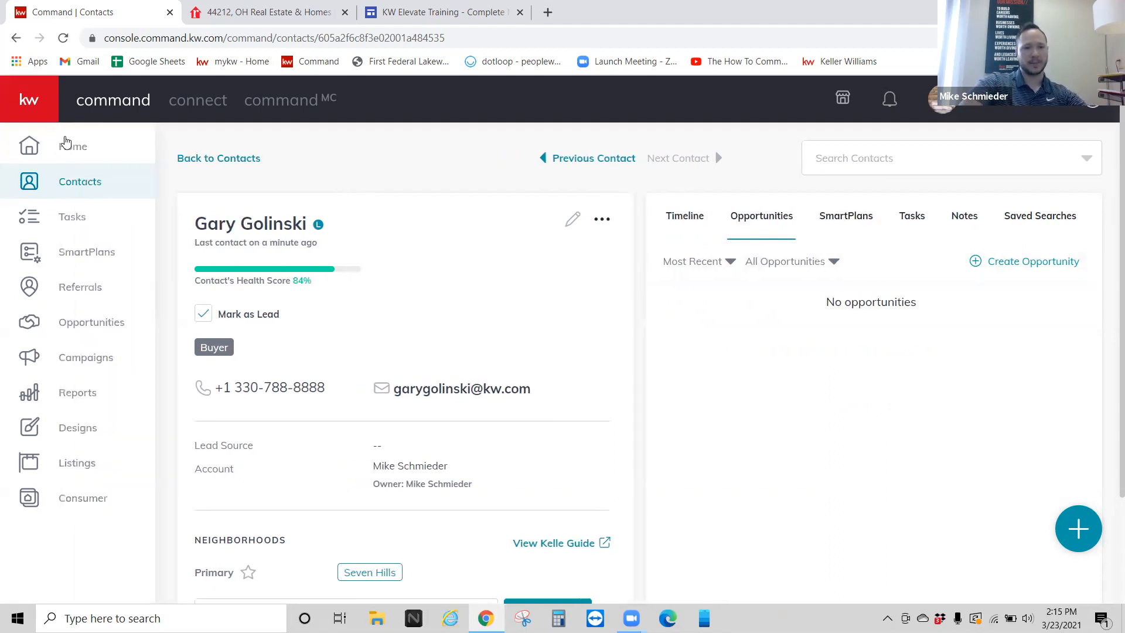
click(108, 323)
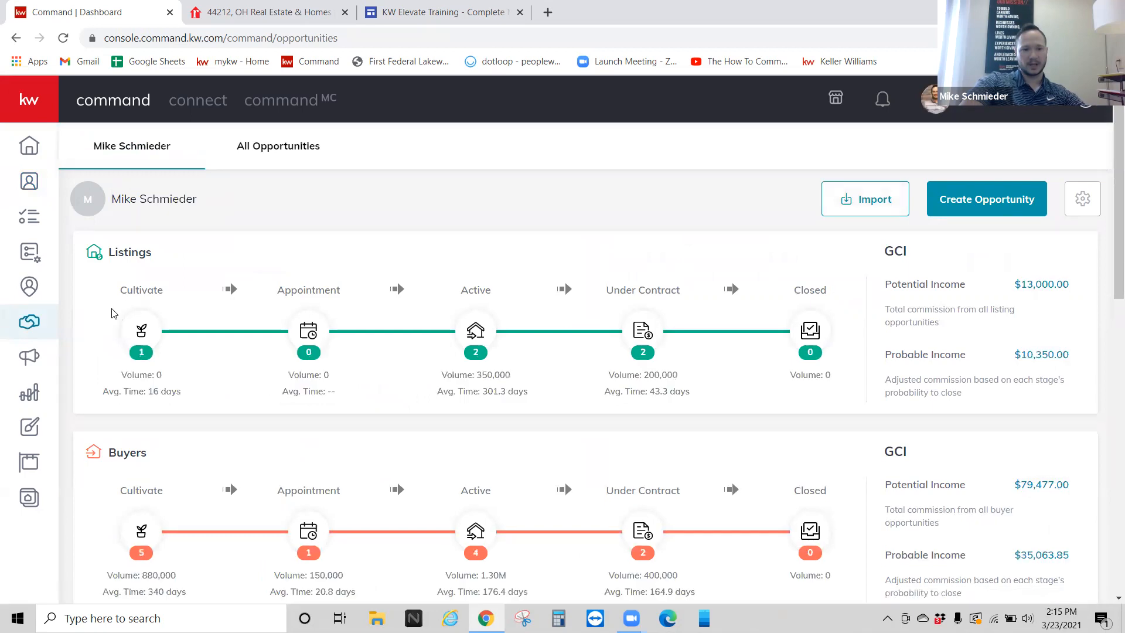
Step: Cancel Create Opportunity, return to the buyer's record, and view its still-empty Opportunities tab
click(985, 203)
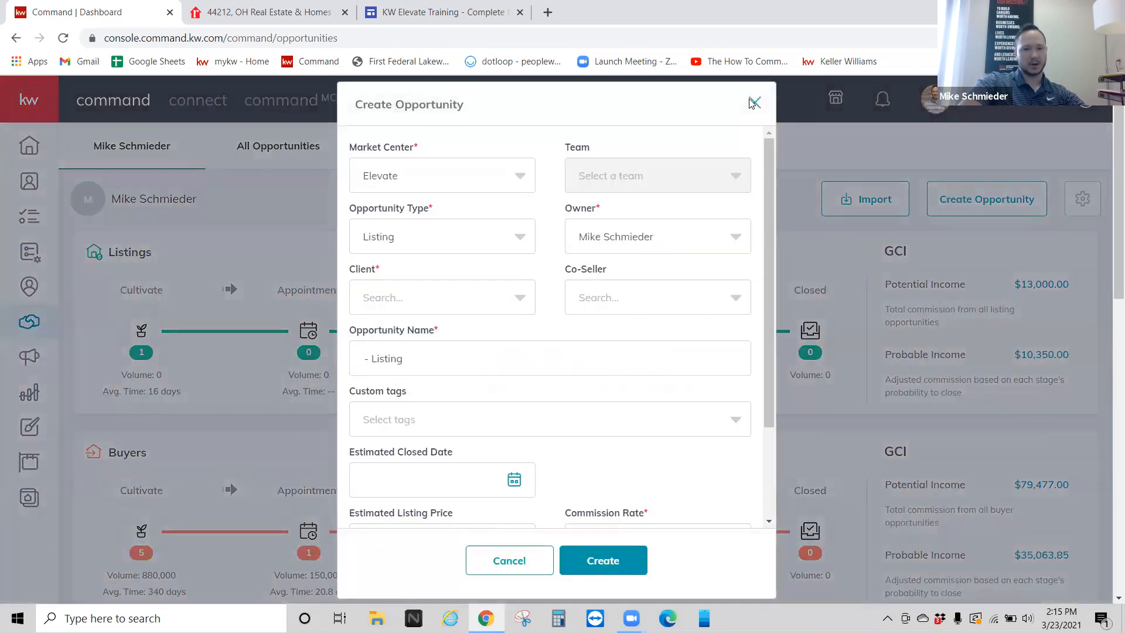
click(753, 103)
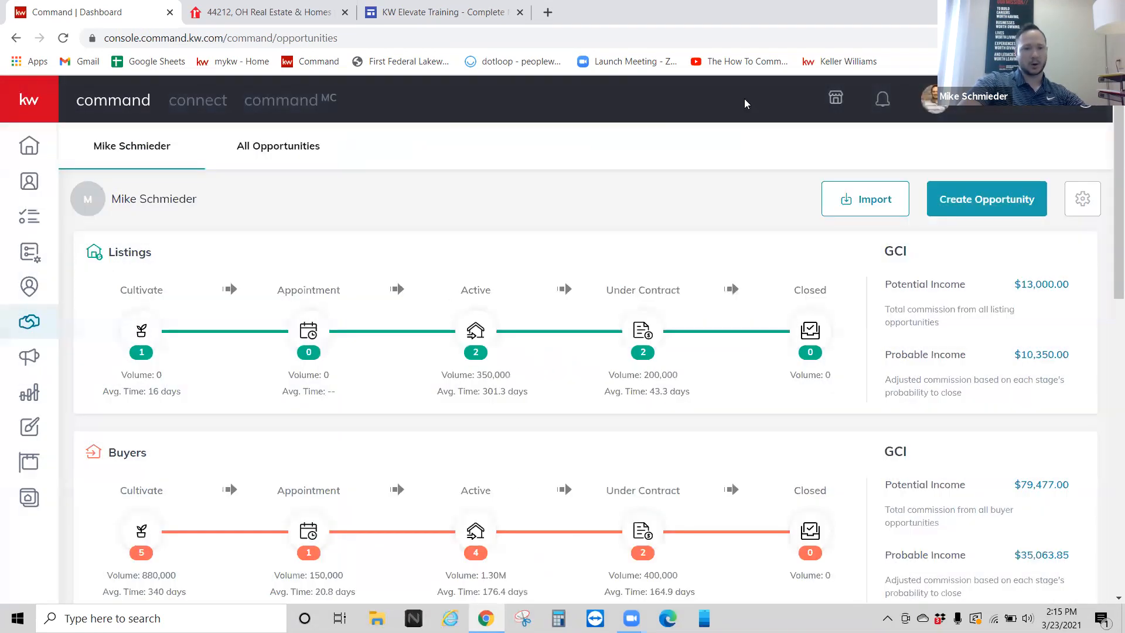
key(alt+Left)
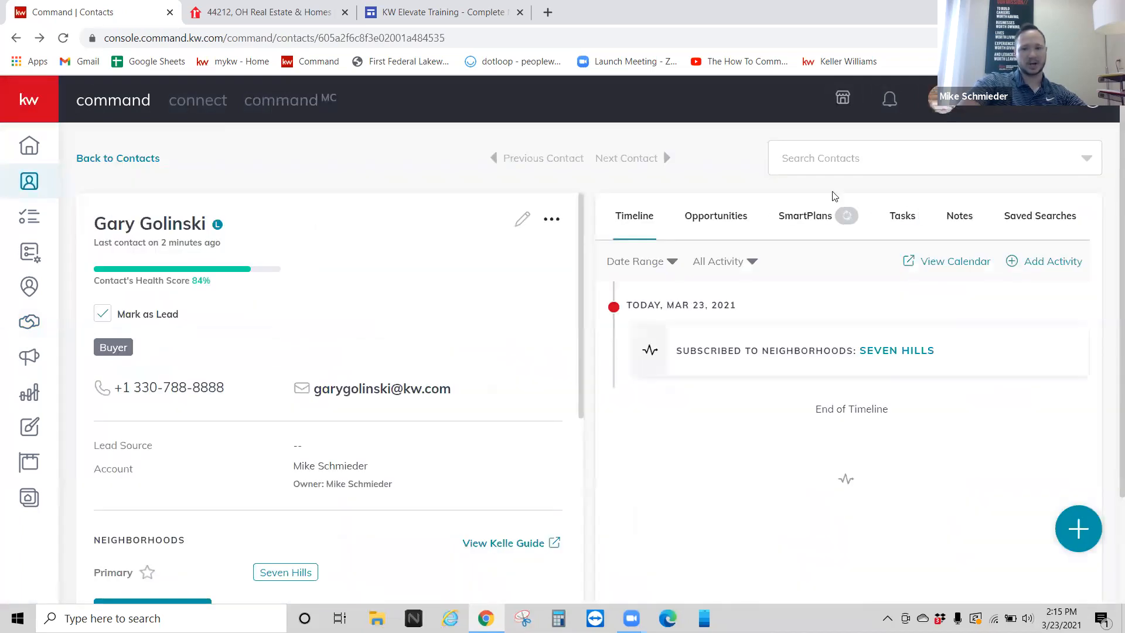
click(725, 219)
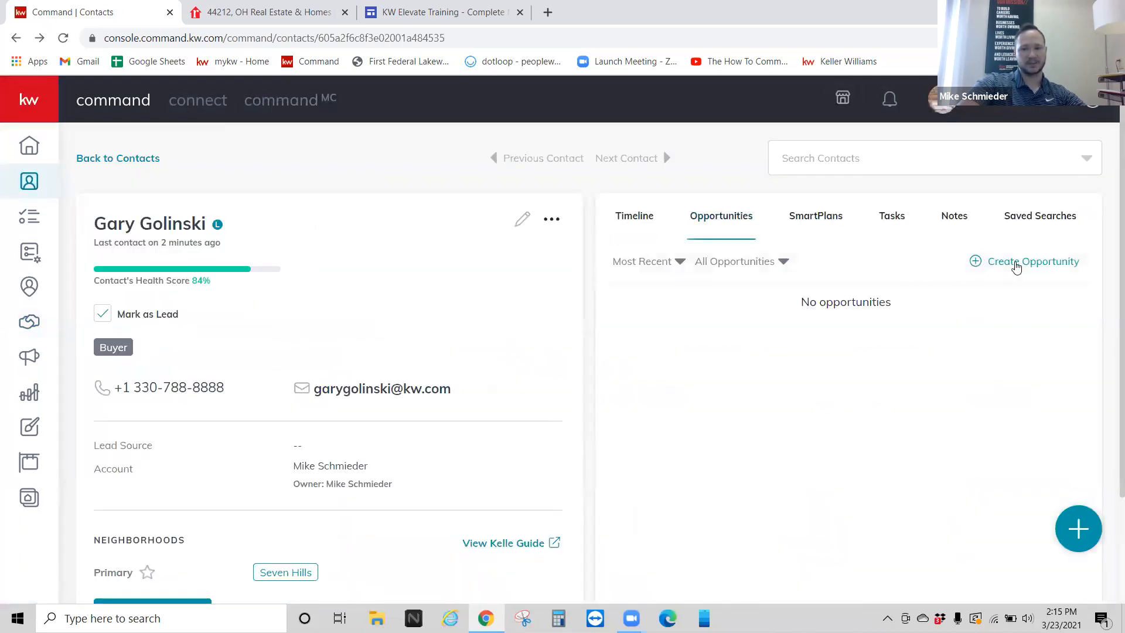
click(1016, 262)
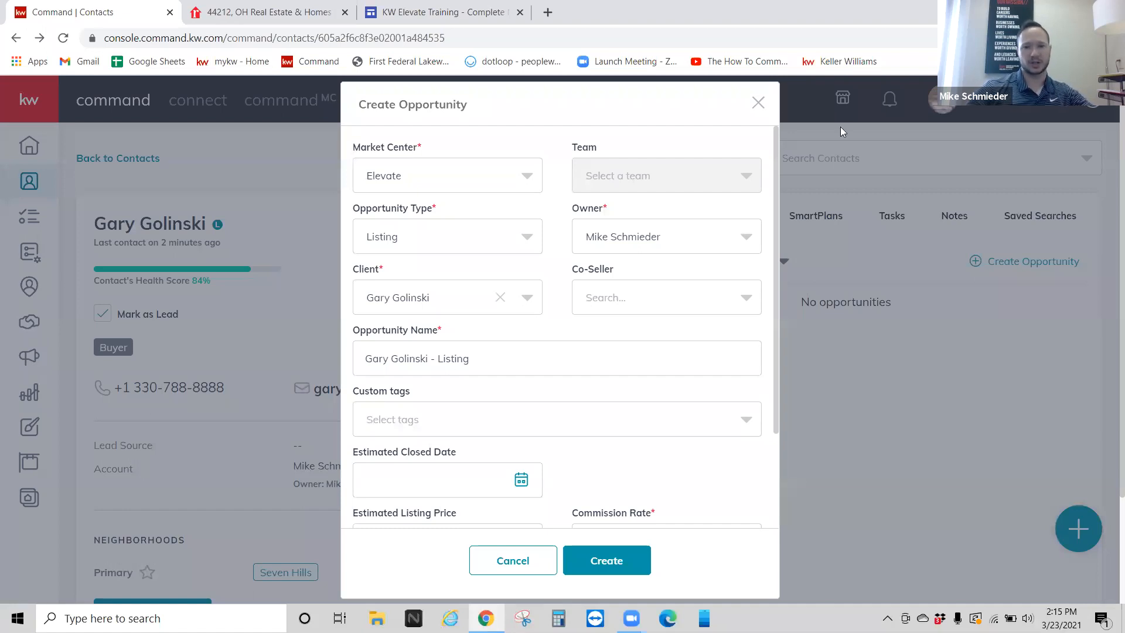
click(757, 103)
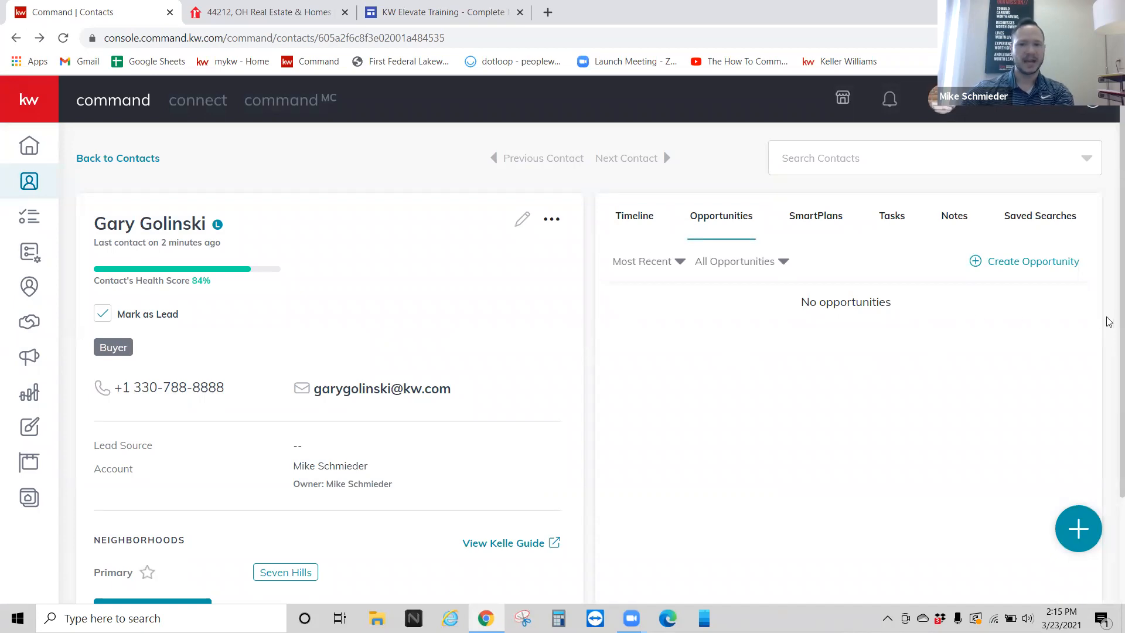
scroll(707, 357, down, 2)
scroll(707, 353, up, 2)
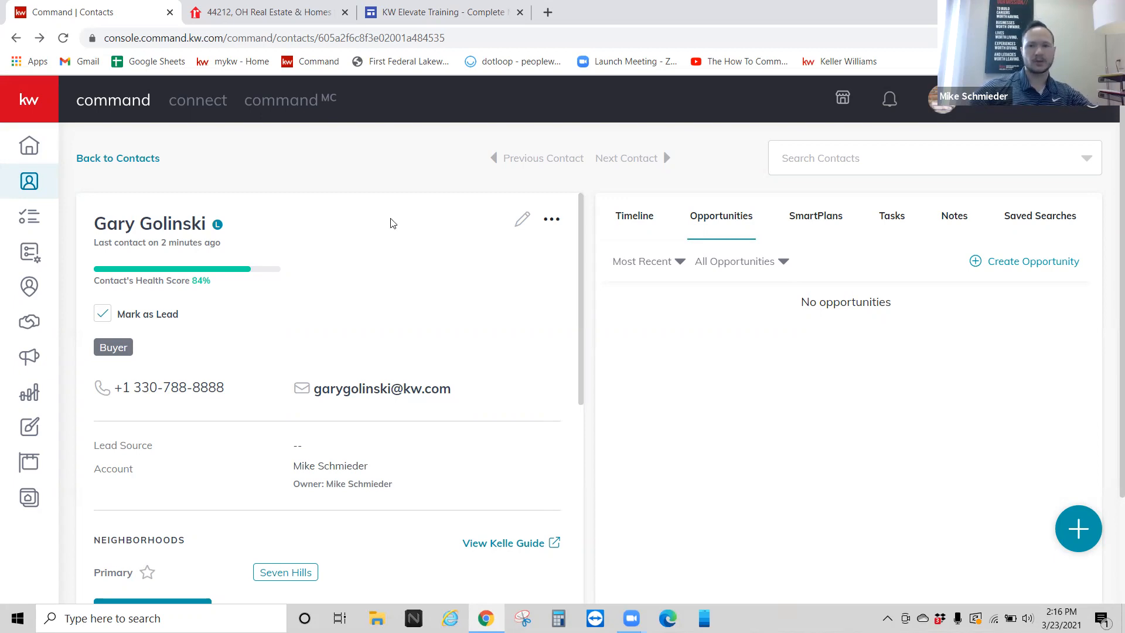
Step: Start a new opportunity for this contact with Opportunity Type set to Buyer
click(1006, 264)
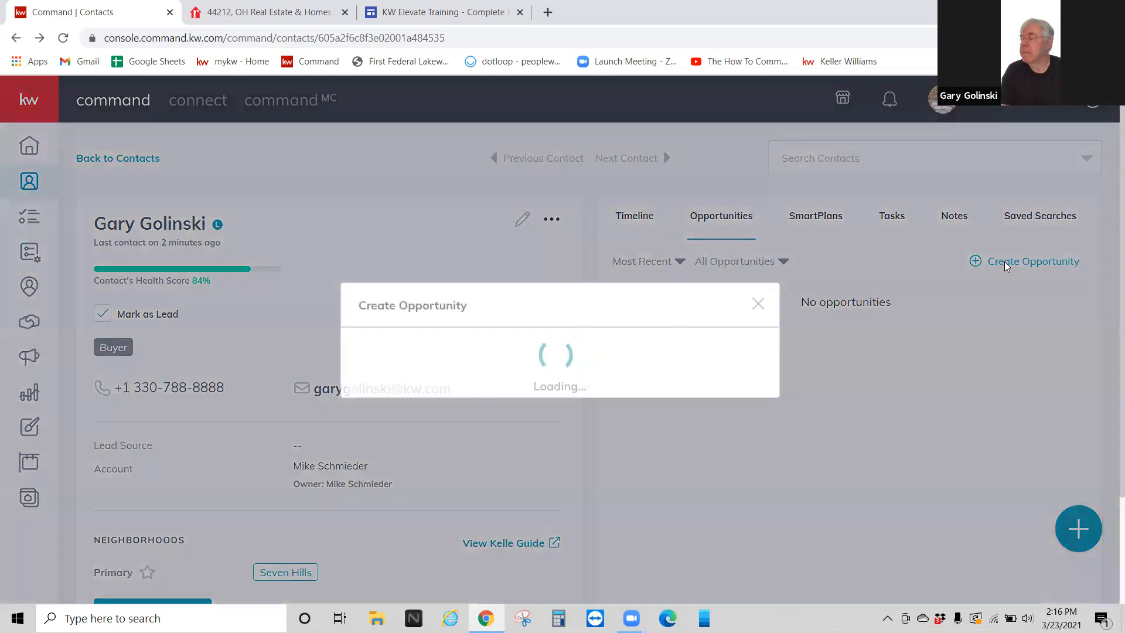
scroll(504, 259, down, 1)
scroll(499, 261, up, 1)
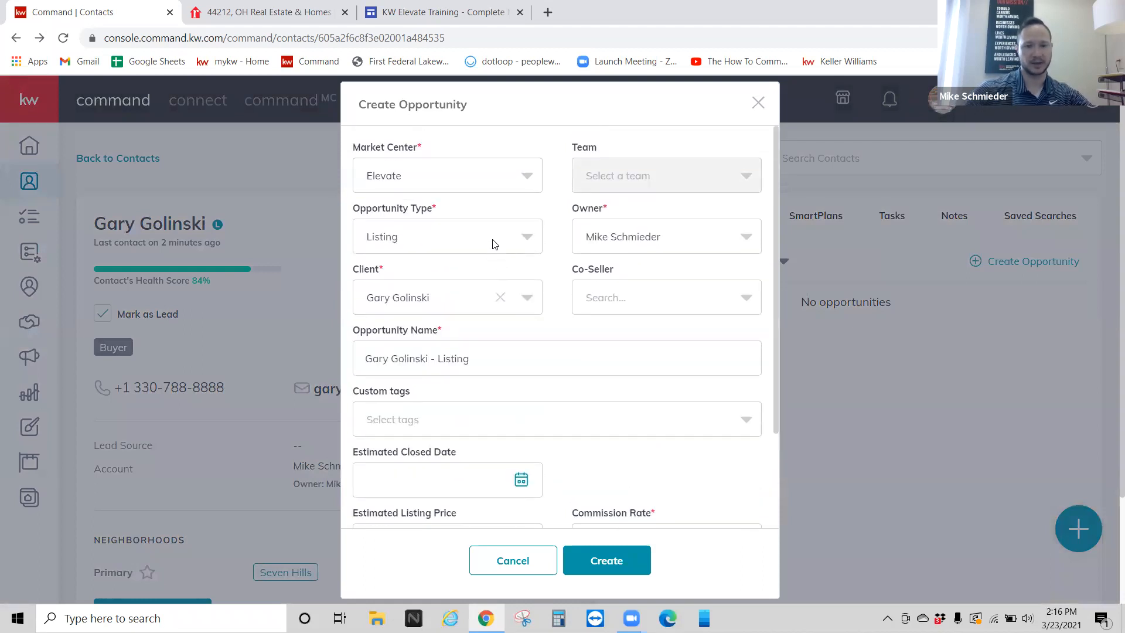
click(523, 242)
click(392, 321)
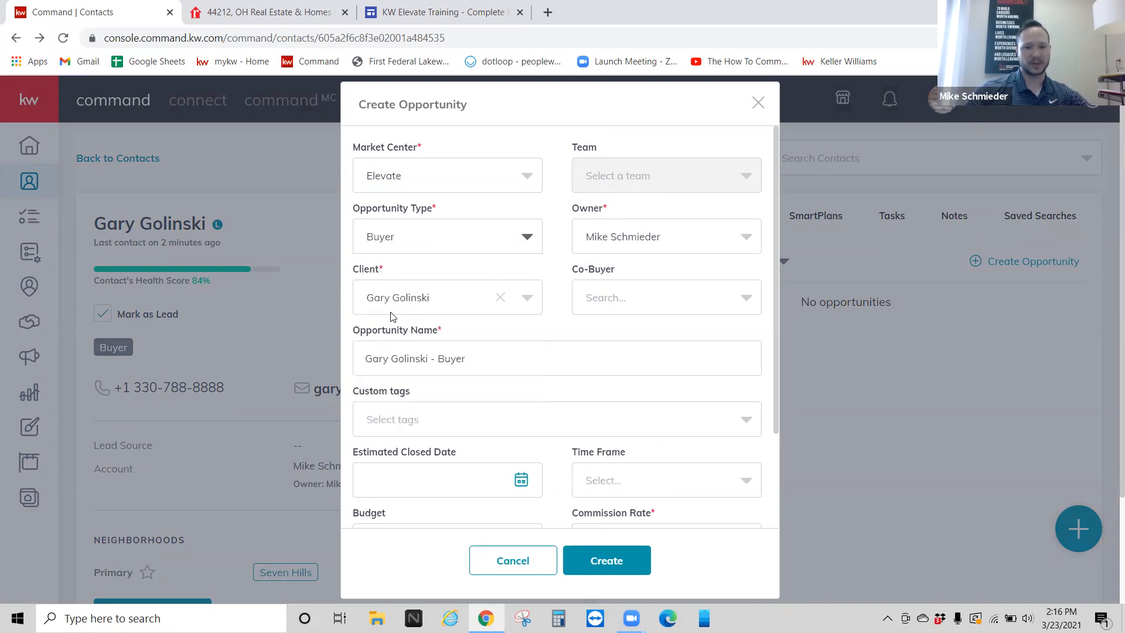
click(413, 236)
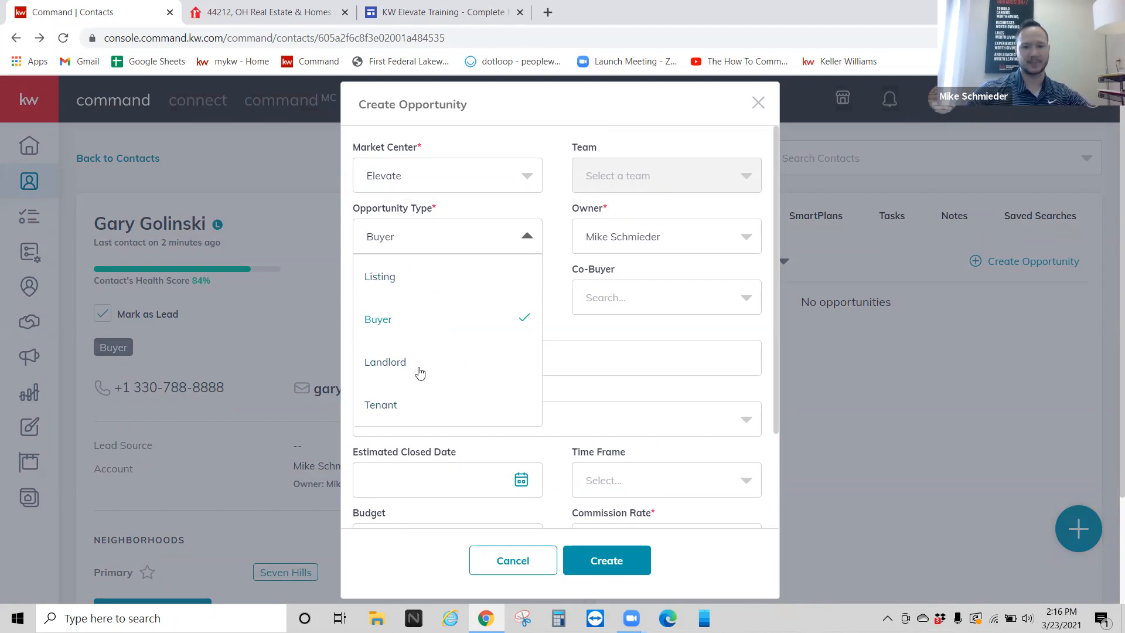
click(565, 240)
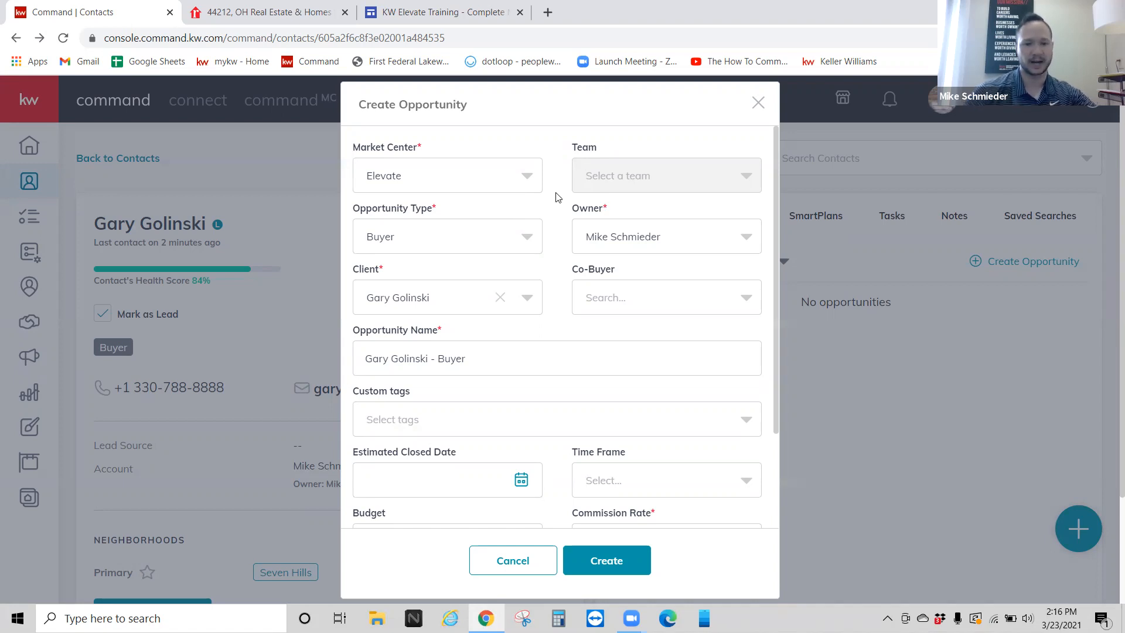
scroll(557, 197, down, 3)
drag(469, 234, 362, 232)
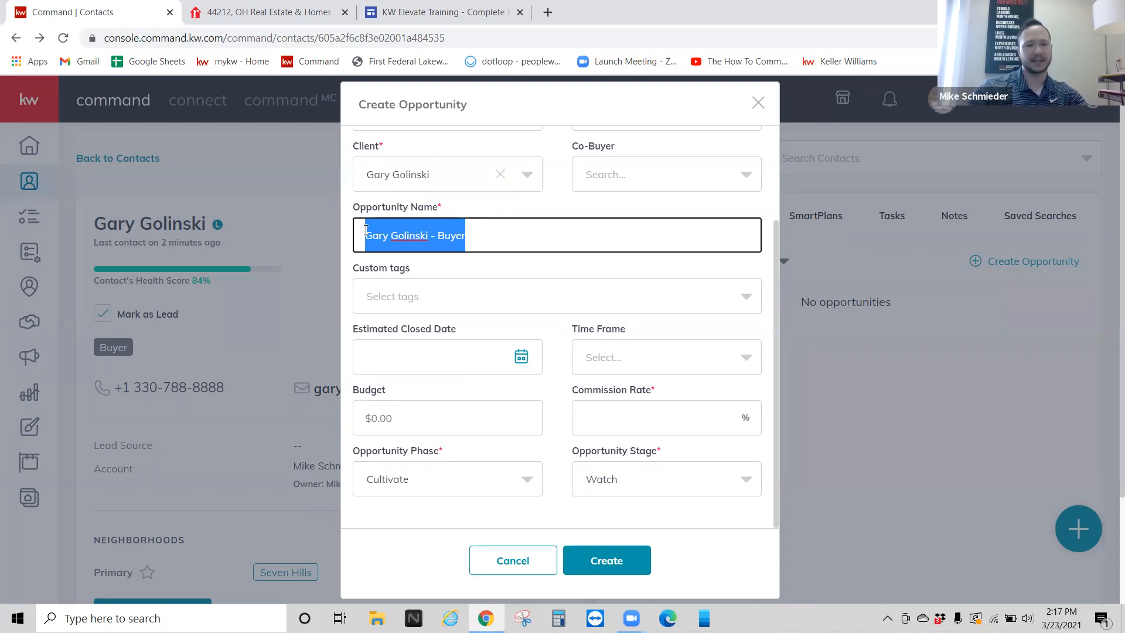
Step: Leave the default opportunity name unchanged and bring up the Estimated Closed Date calendar
click(512, 227)
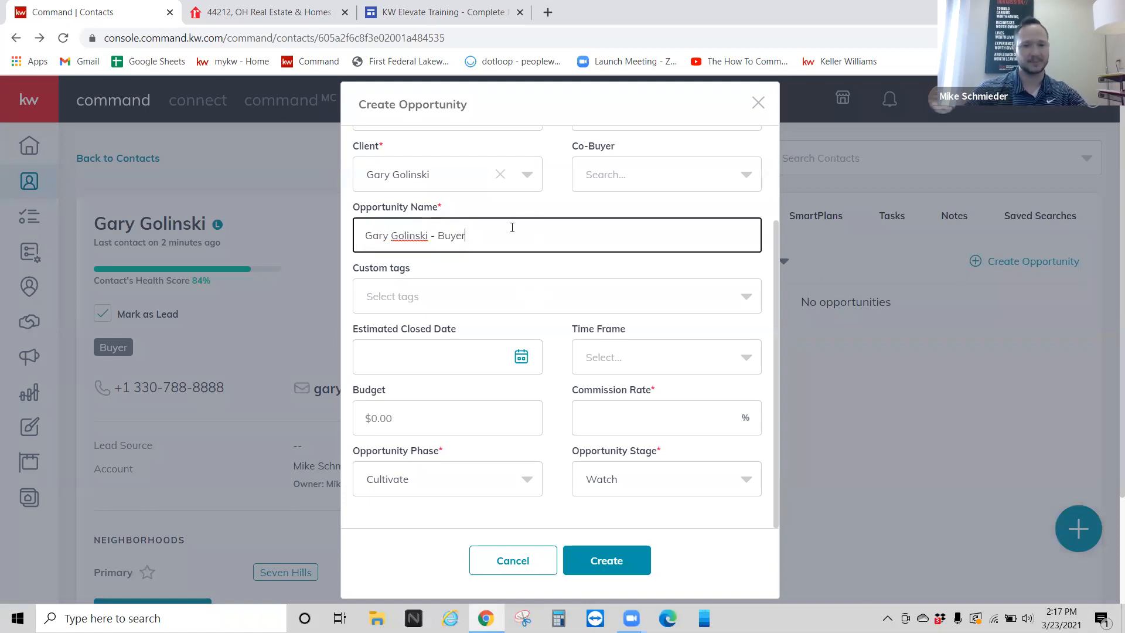
drag(512, 228, 333, 234)
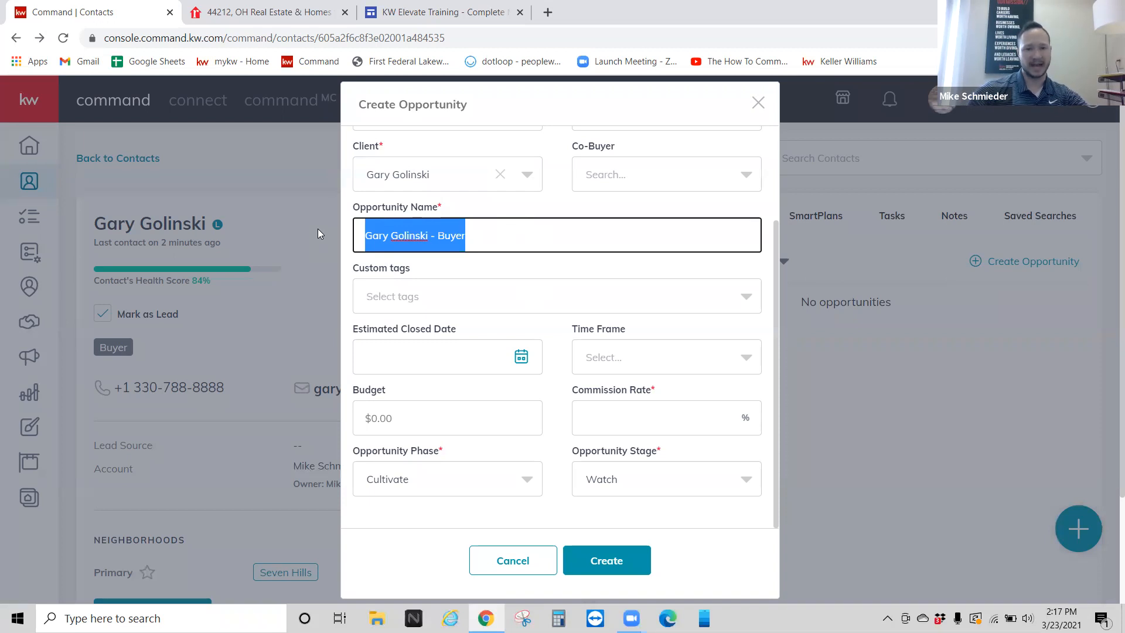
click(436, 262)
scroll(433, 266, down, 1)
click(412, 241)
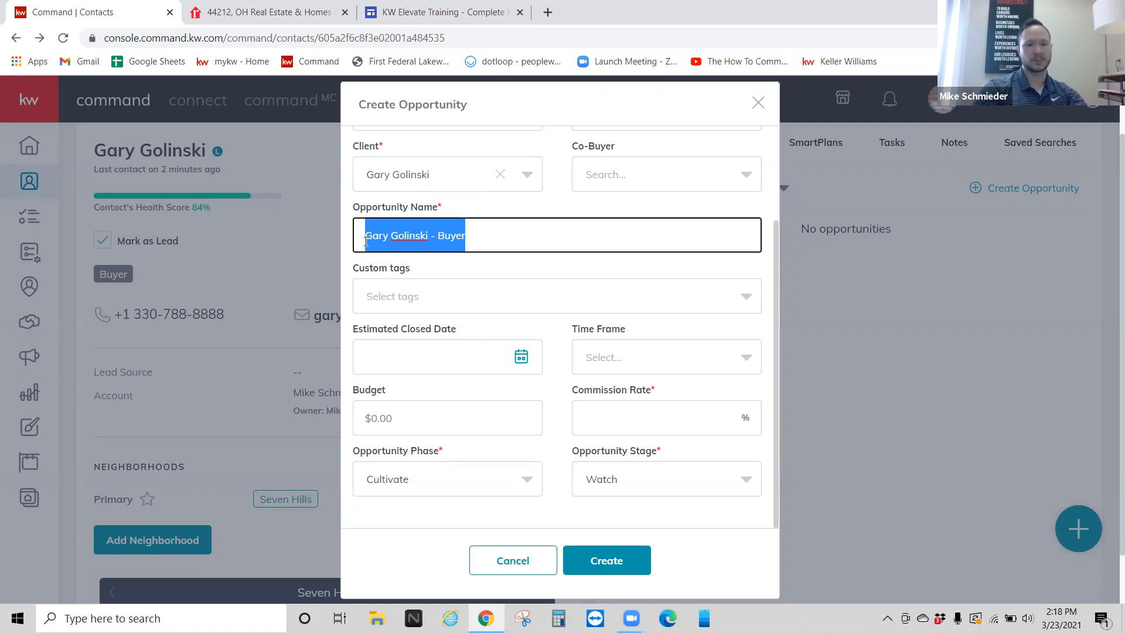
click(516, 248)
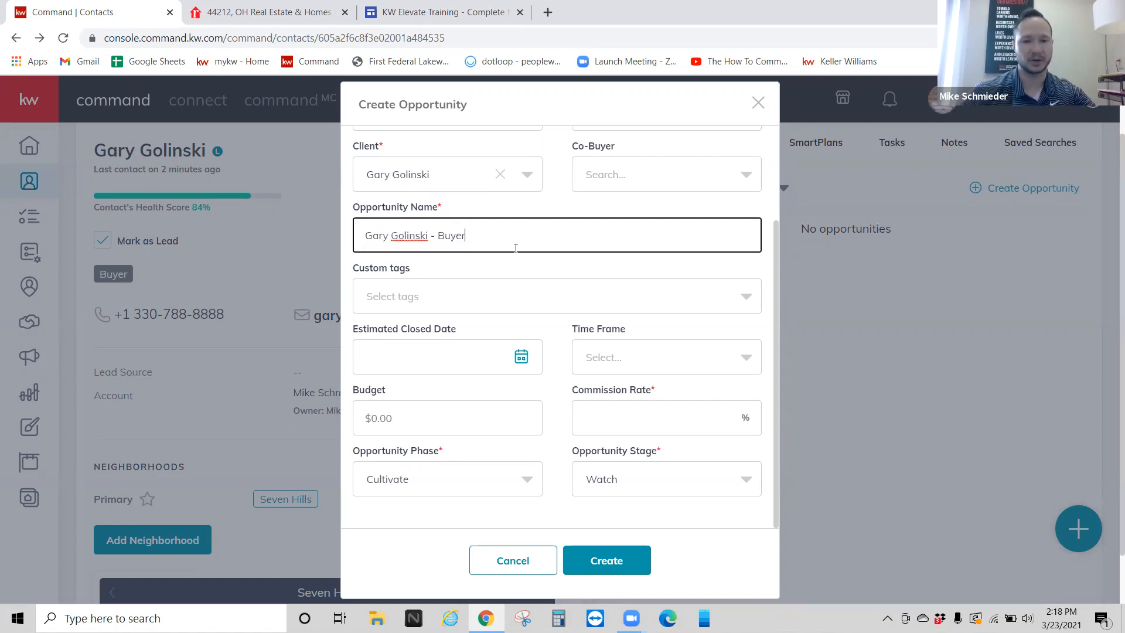
scroll(520, 242, down, 1)
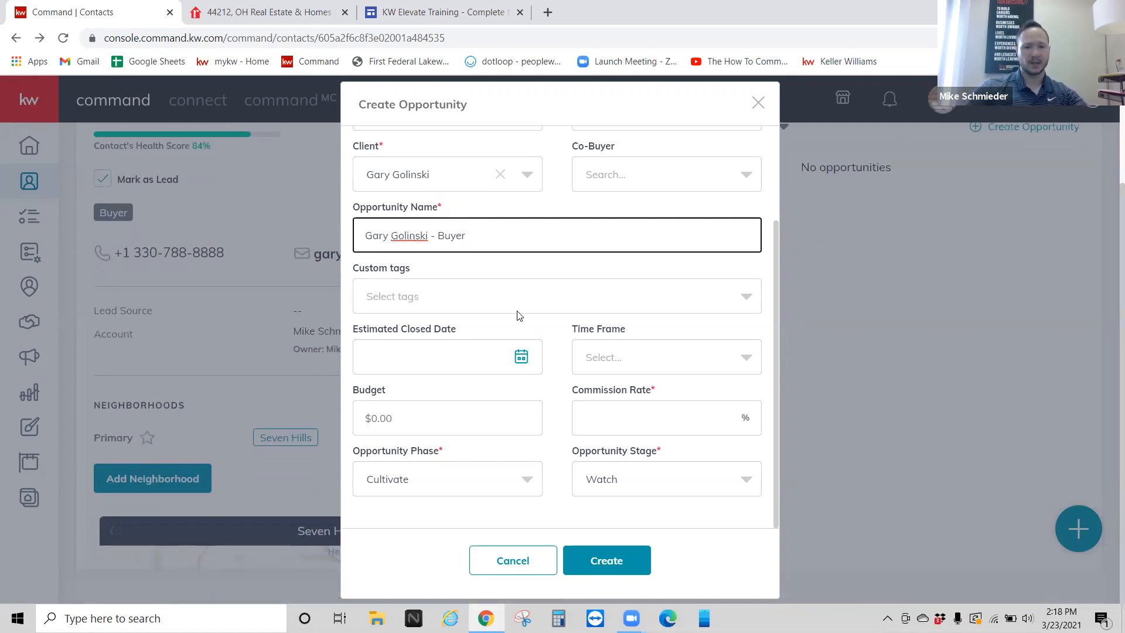
click(521, 356)
scroll(515, 359, down, 2)
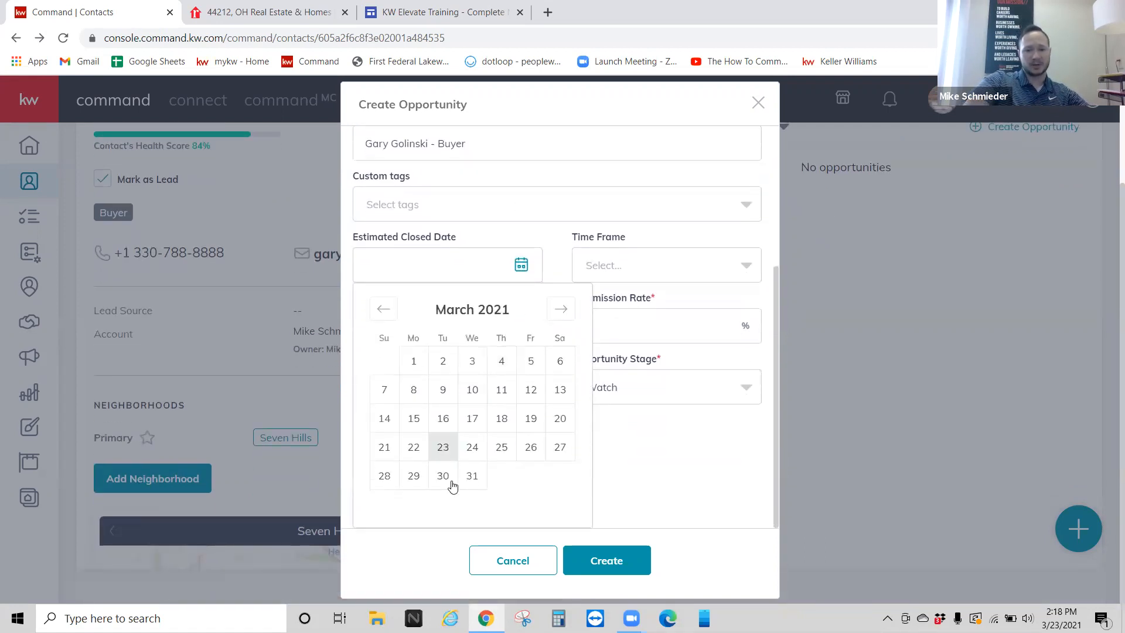
Step: Set the estimated closed date to April 1, 2021 and the time frame to 1 month
click(561, 309)
click(490, 363)
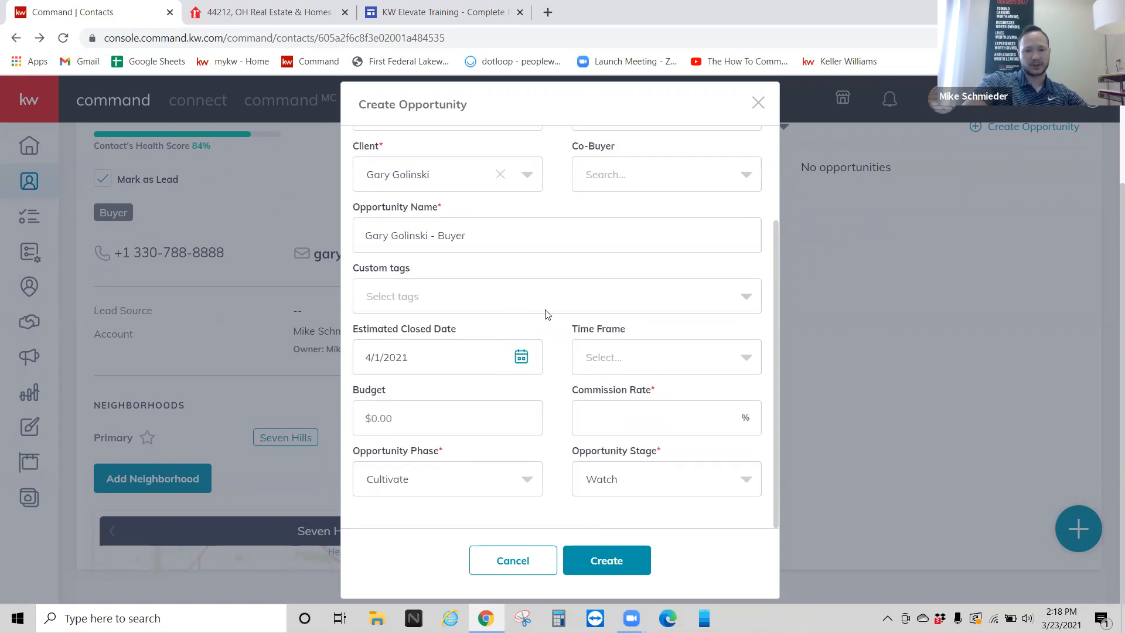
click(624, 360)
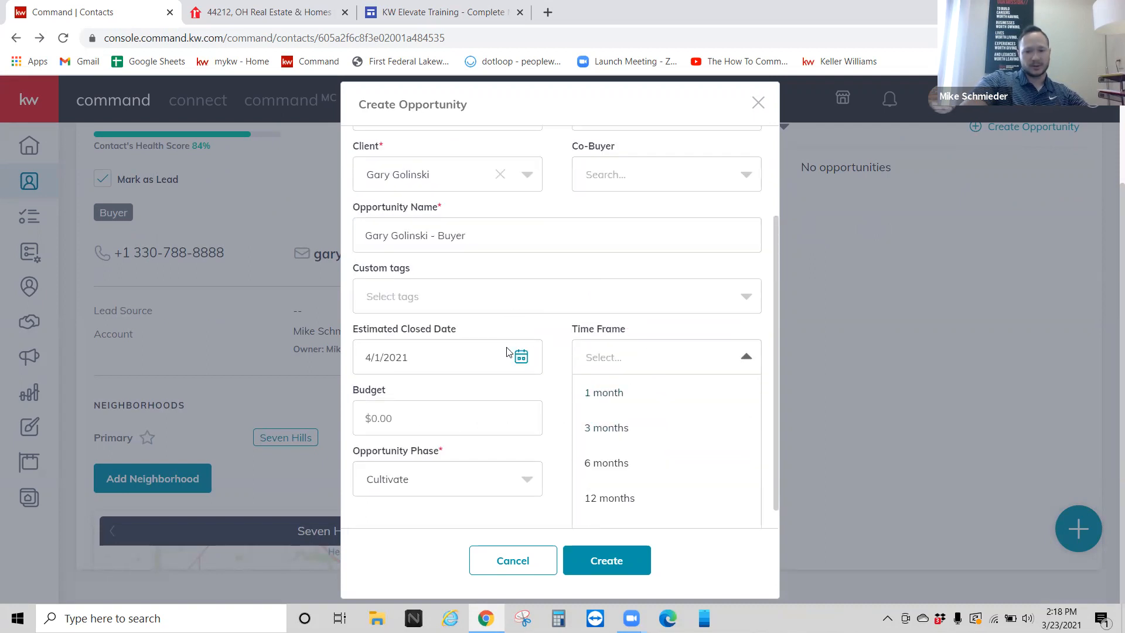
click(612, 400)
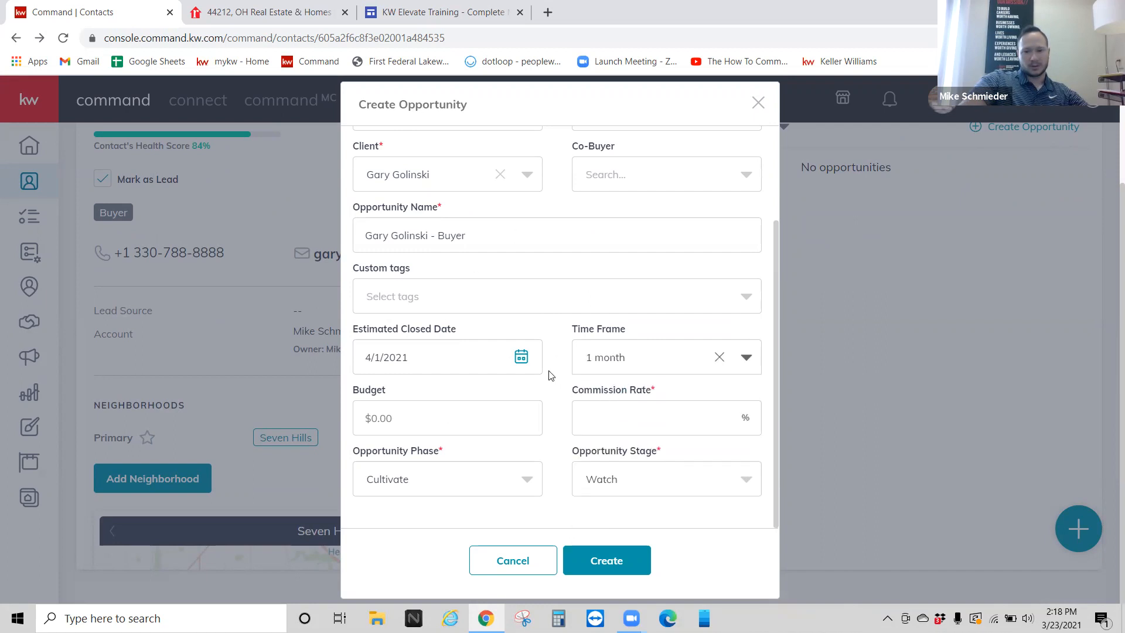
Step: Enter a 3% commission rate, keeping the 1-month time frame
click(463, 410)
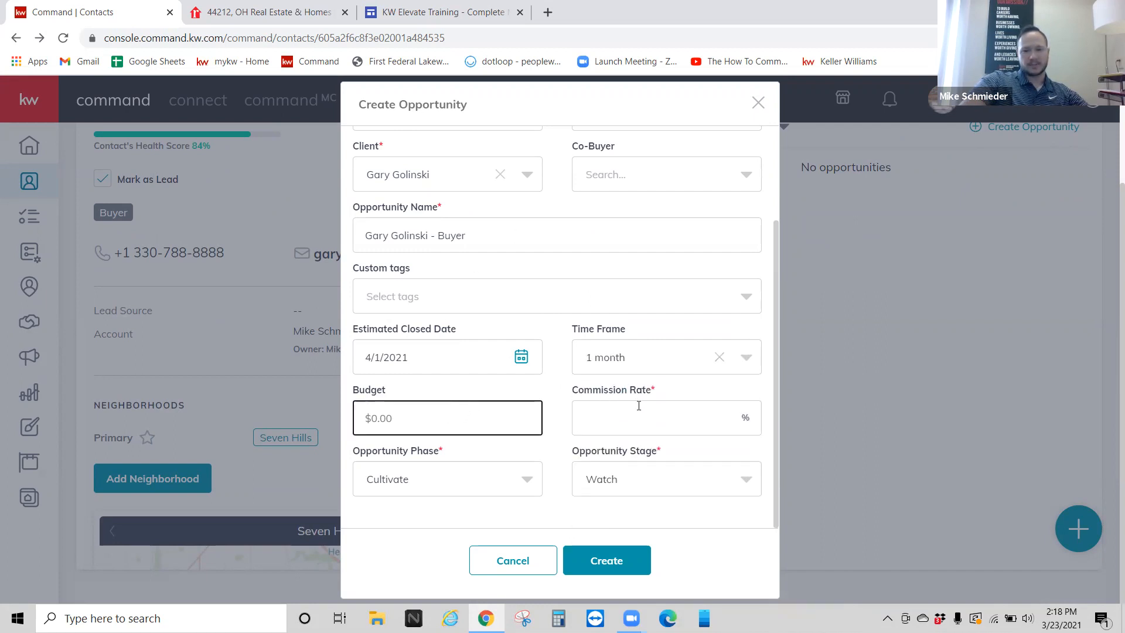
click(638, 406)
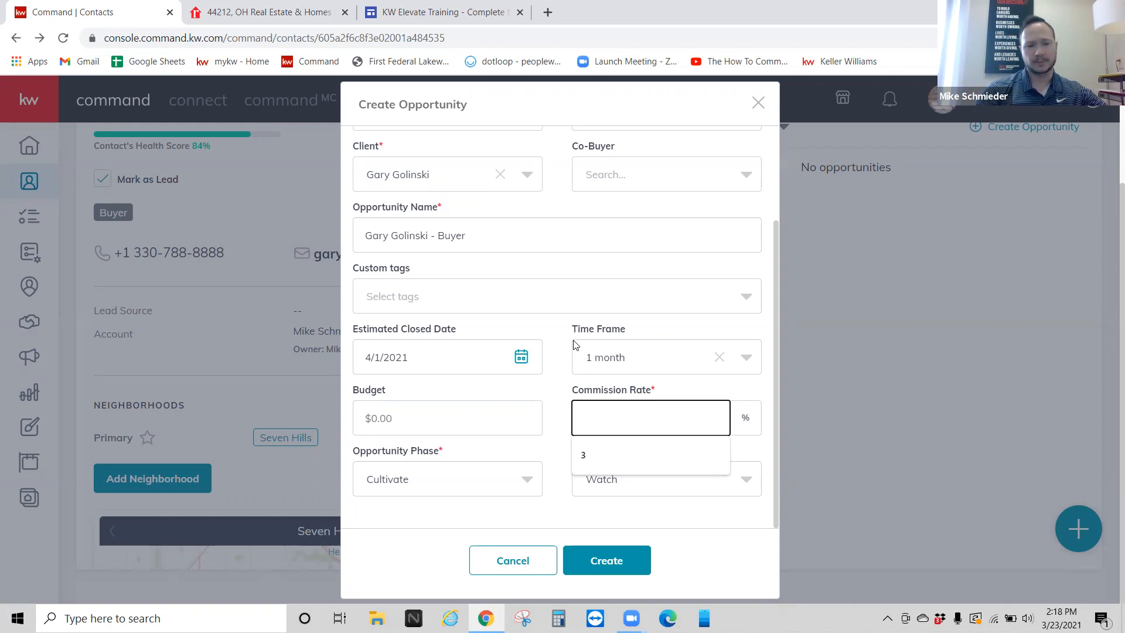
text(3)
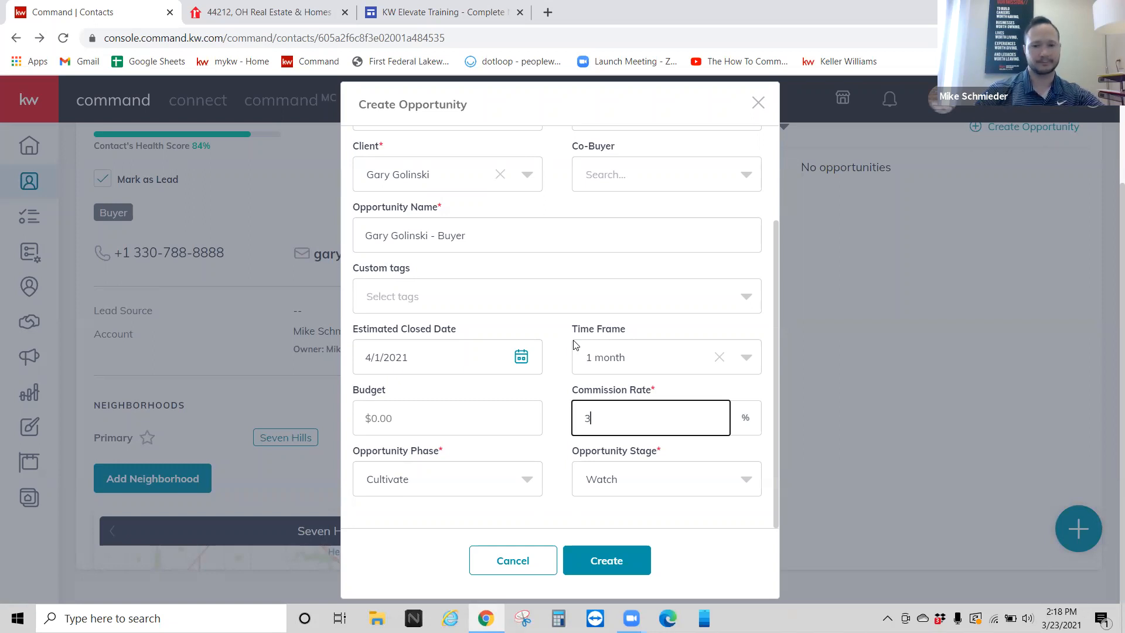
click(574, 345)
click(571, 347)
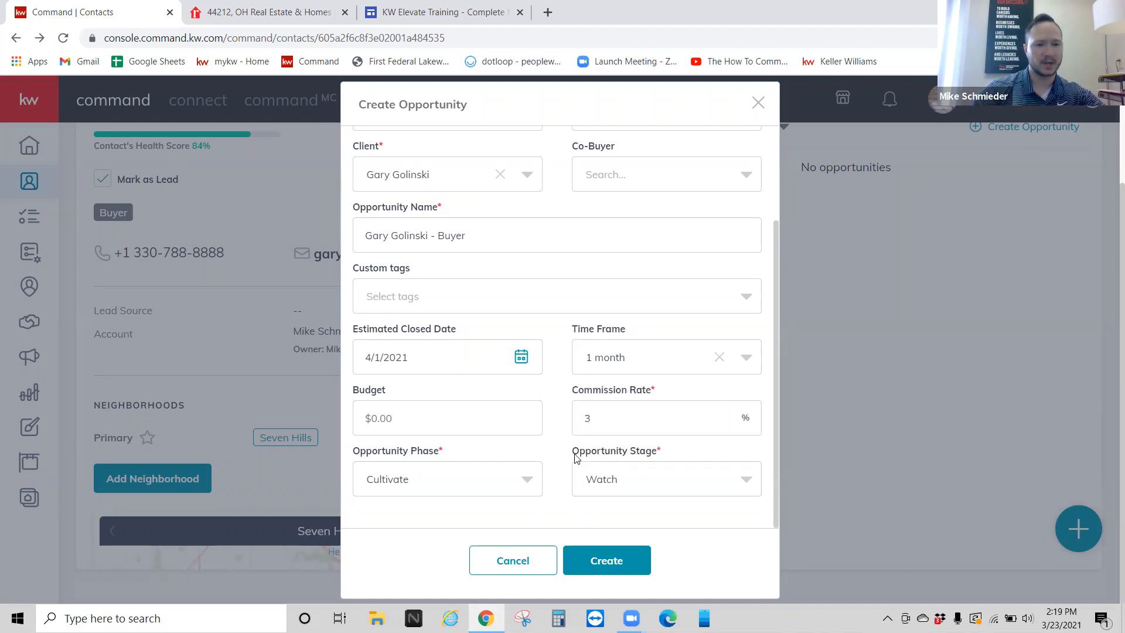
Step: Try Active as the opportunity phase and review its stage options, leaving Searching
click(447, 476)
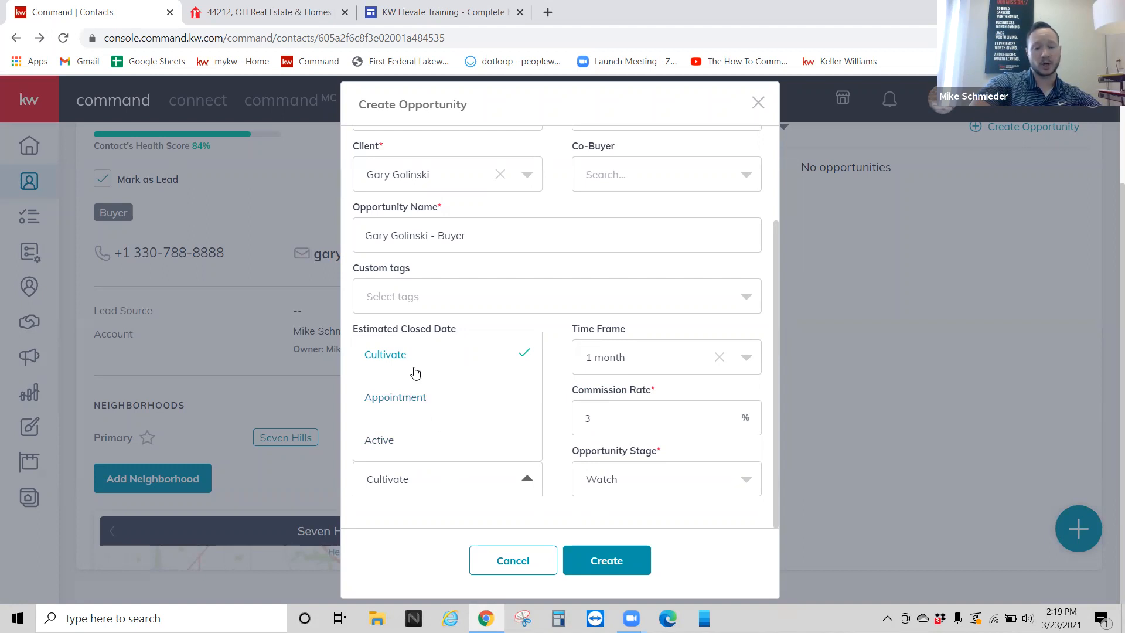
click(421, 447)
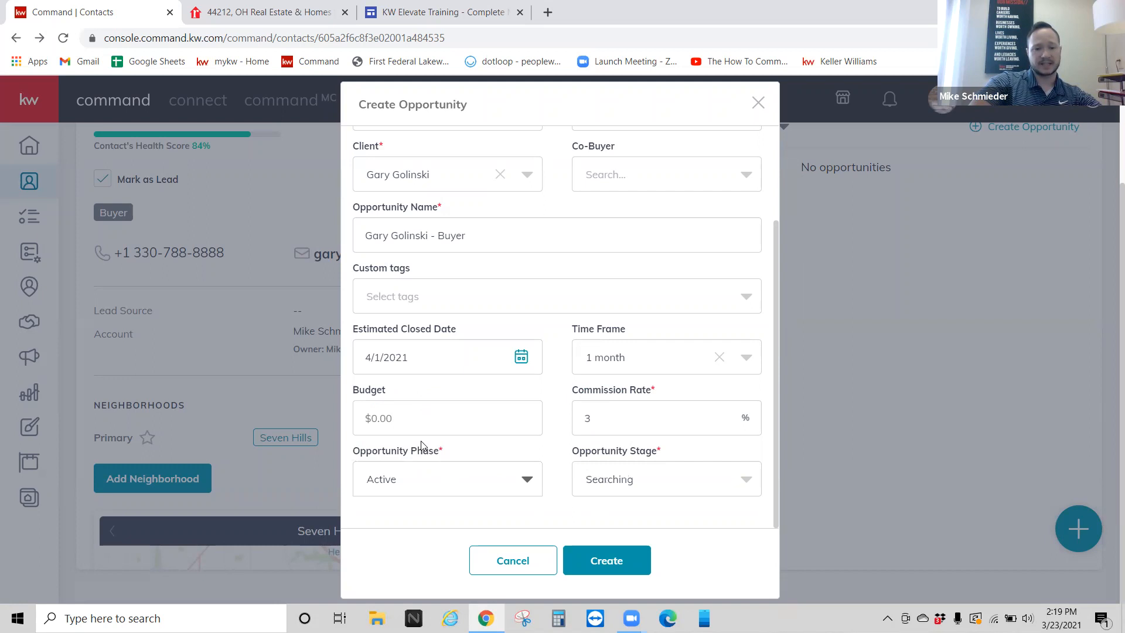
click(433, 467)
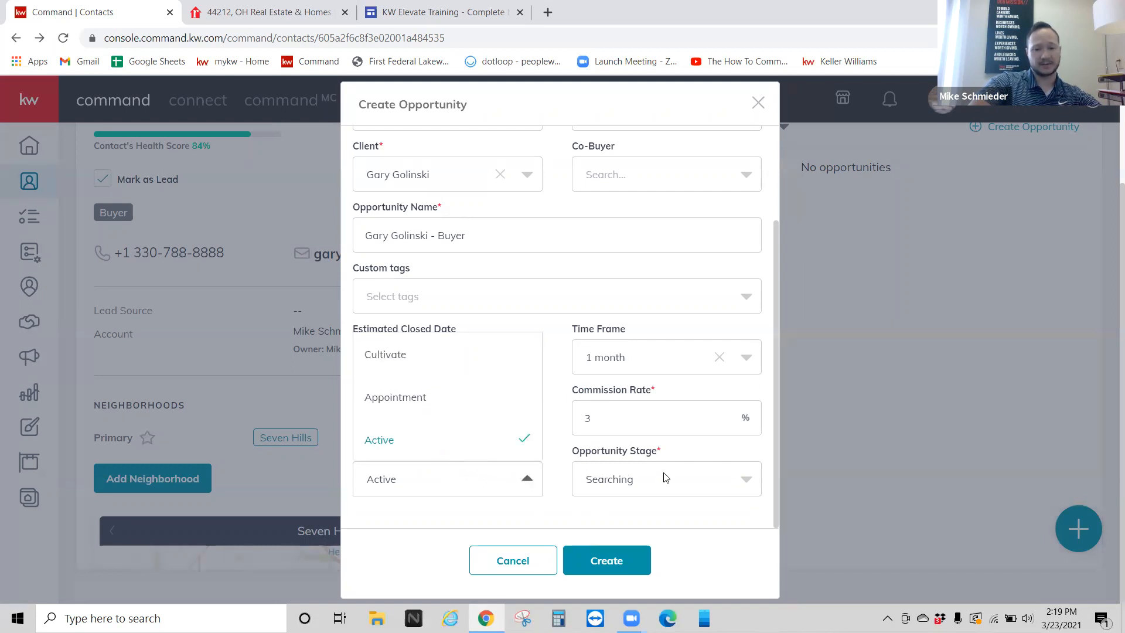
click(615, 467)
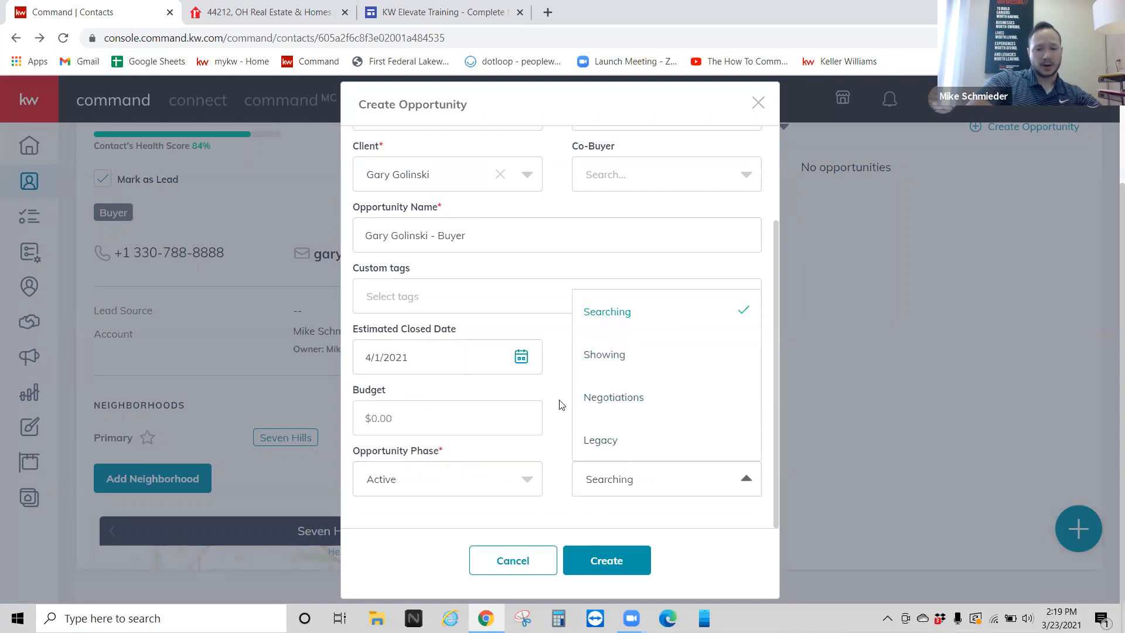
click(618, 492)
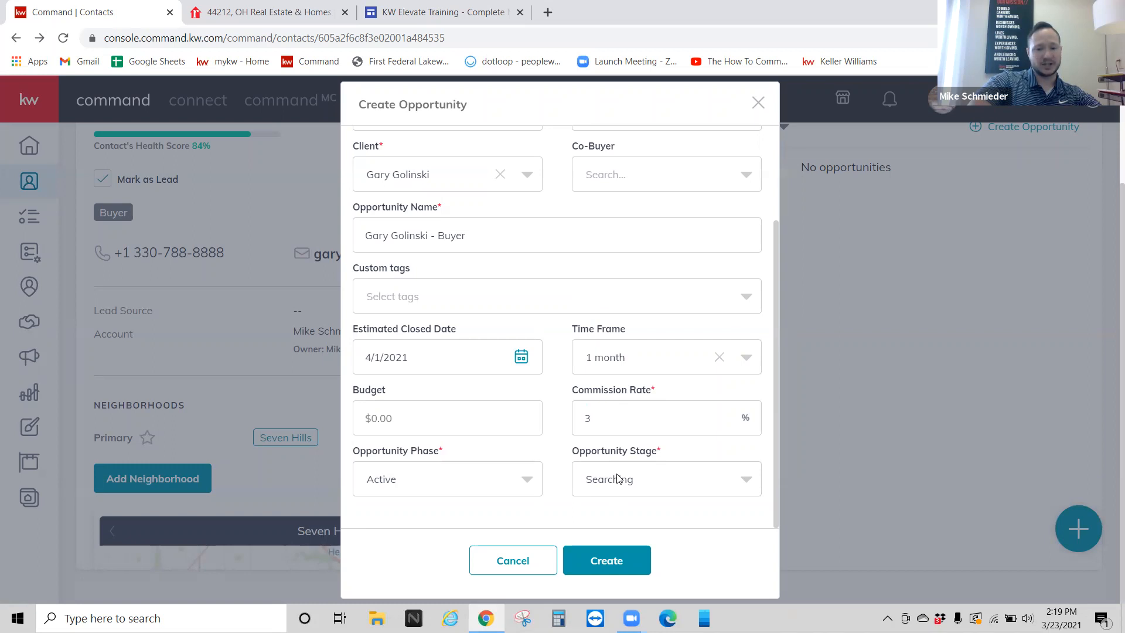
click(617, 477)
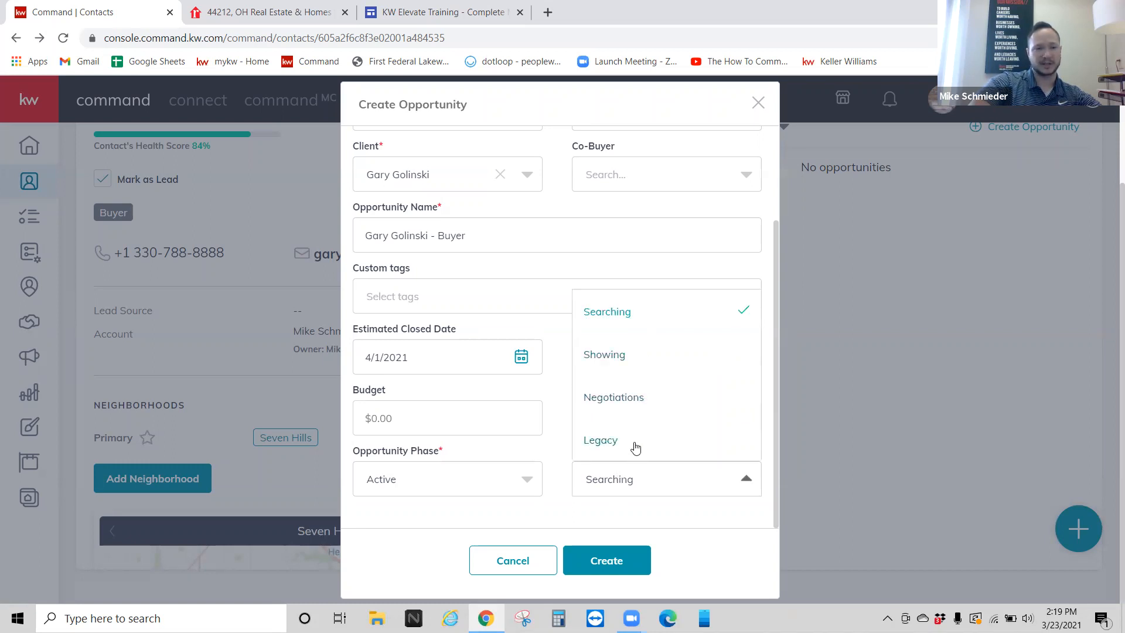
Step: Change the opportunity phase to Appointment, keeping the Scheduling stage
click(471, 478)
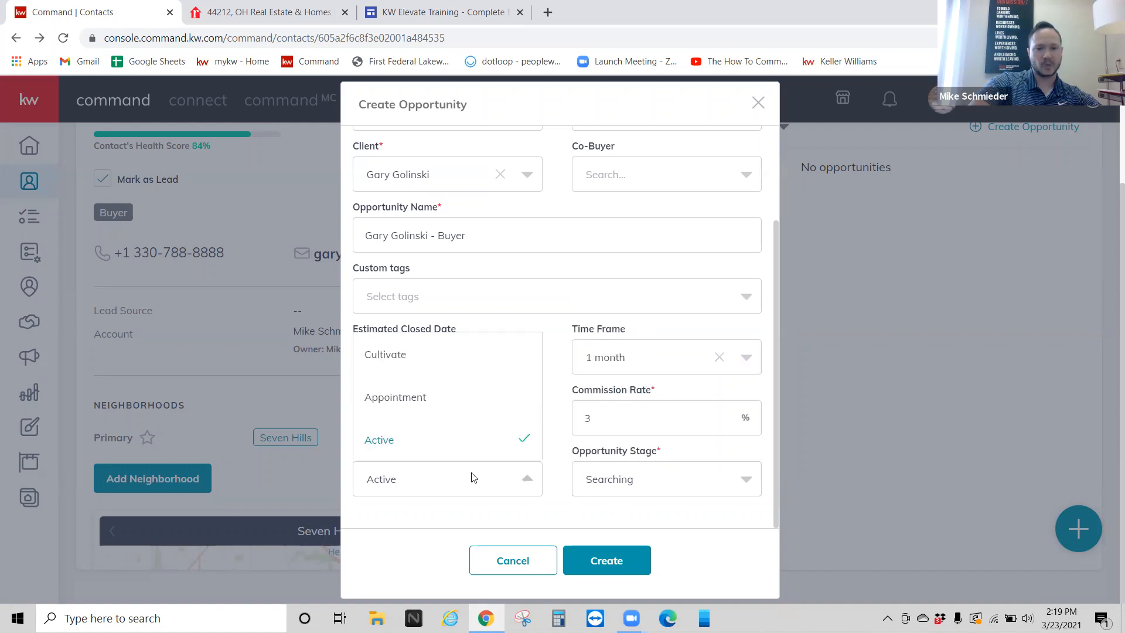
click(453, 401)
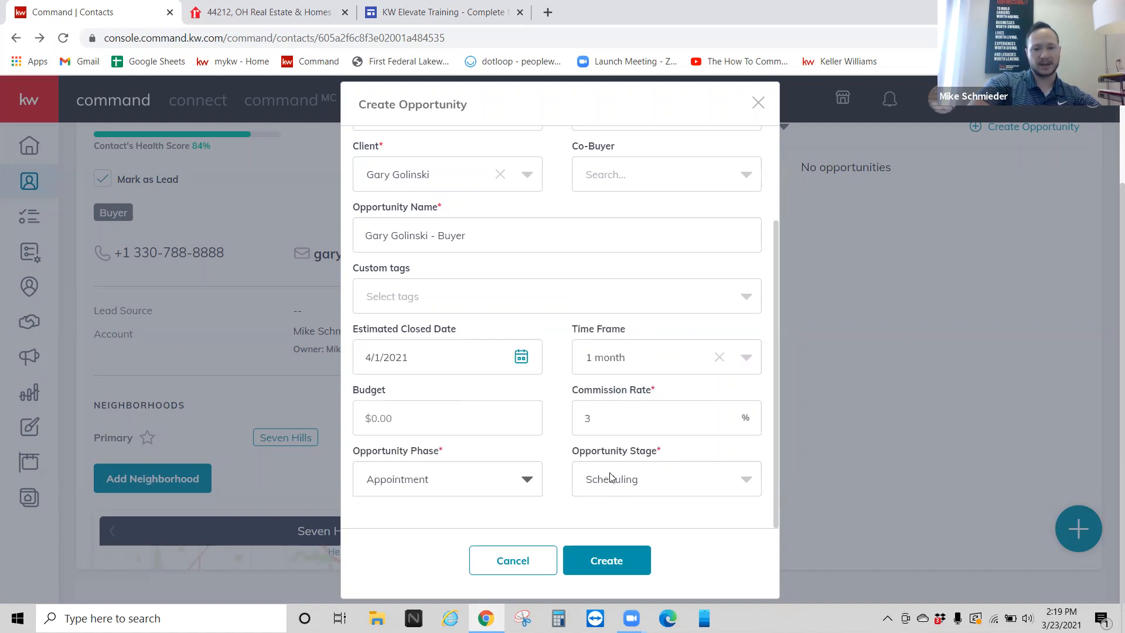
click(610, 476)
click(554, 472)
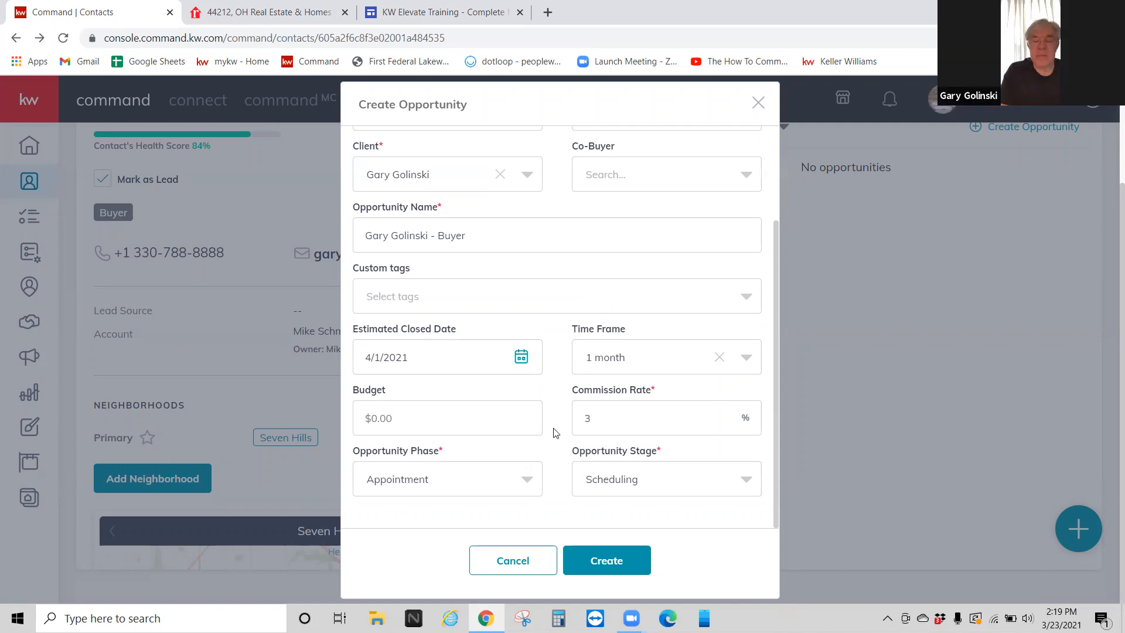
click(440, 475)
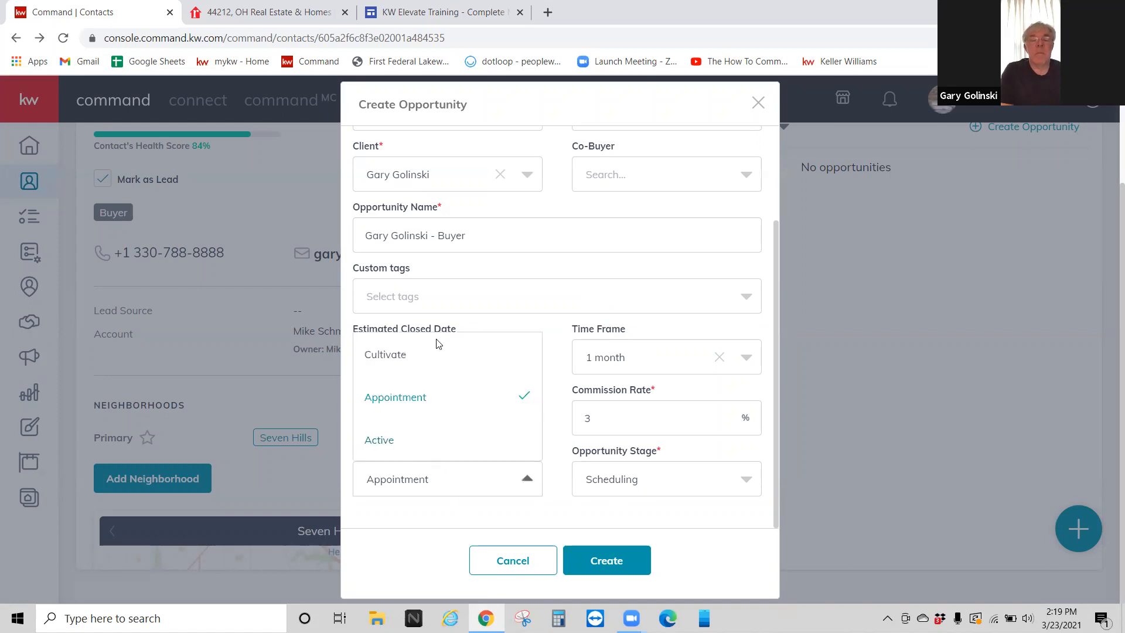
click(458, 267)
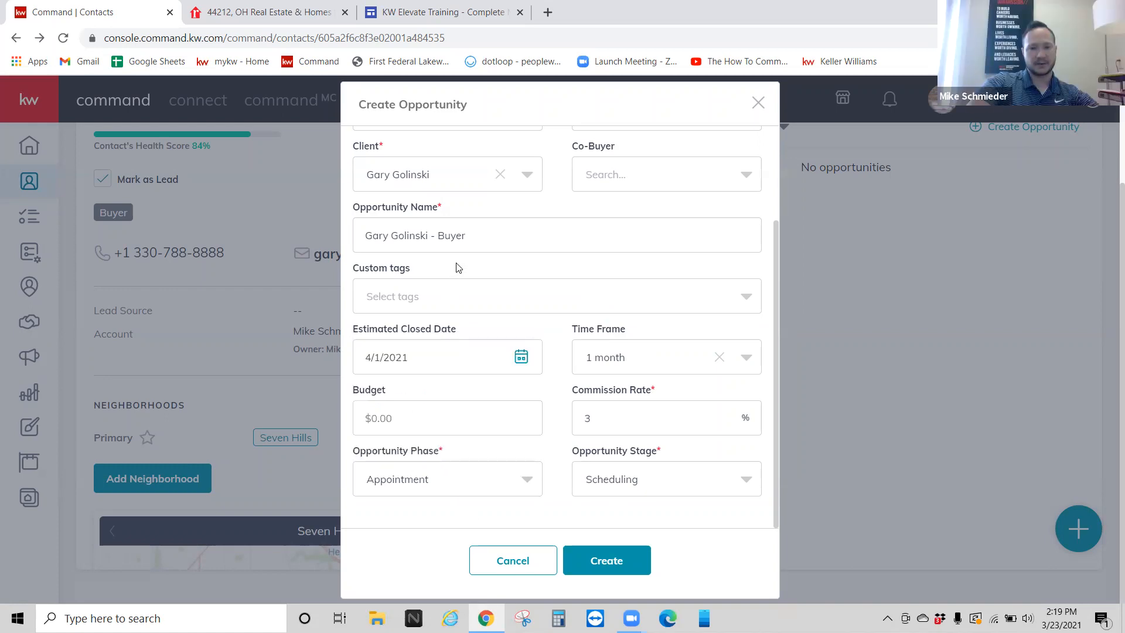
click(238, 11)
scroll(70, 306, down, 1)
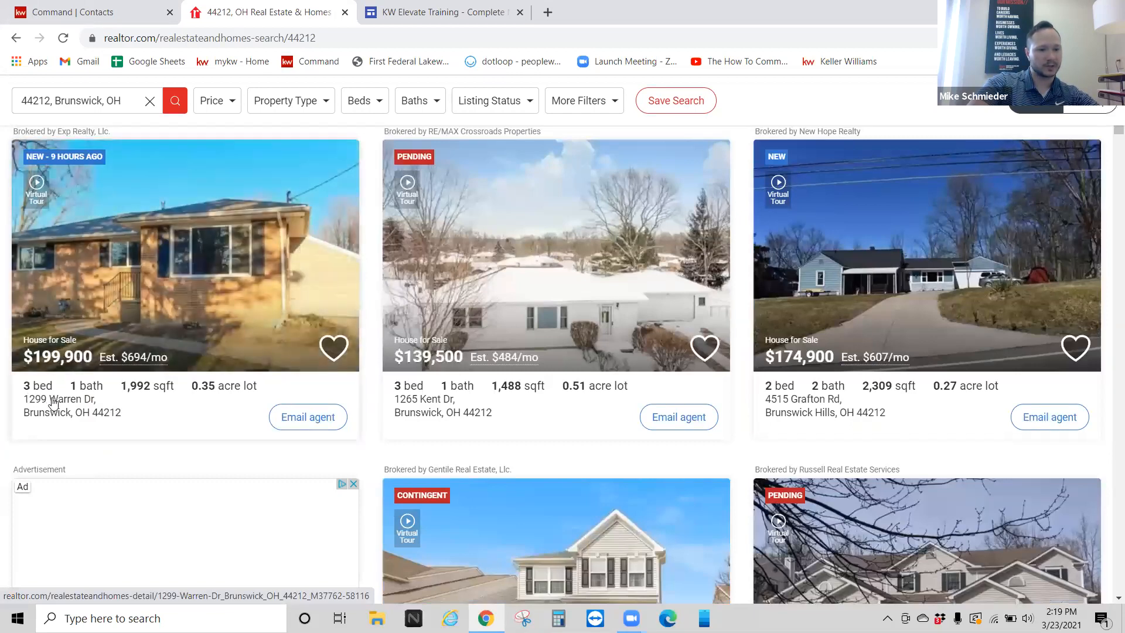
click(92, 11)
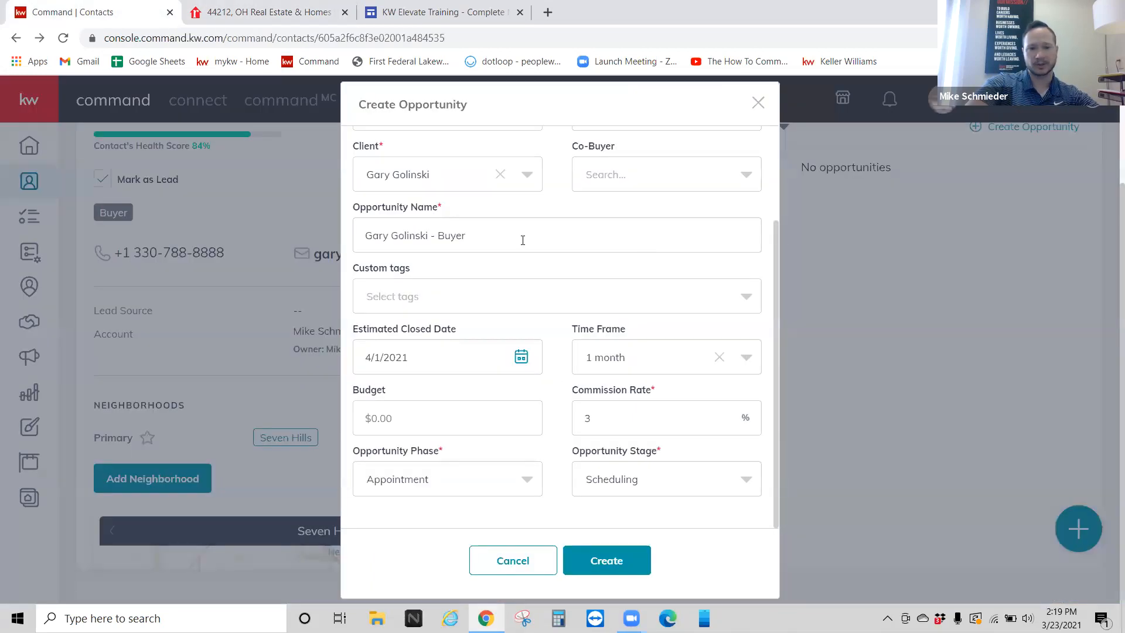
triple_click(493, 242)
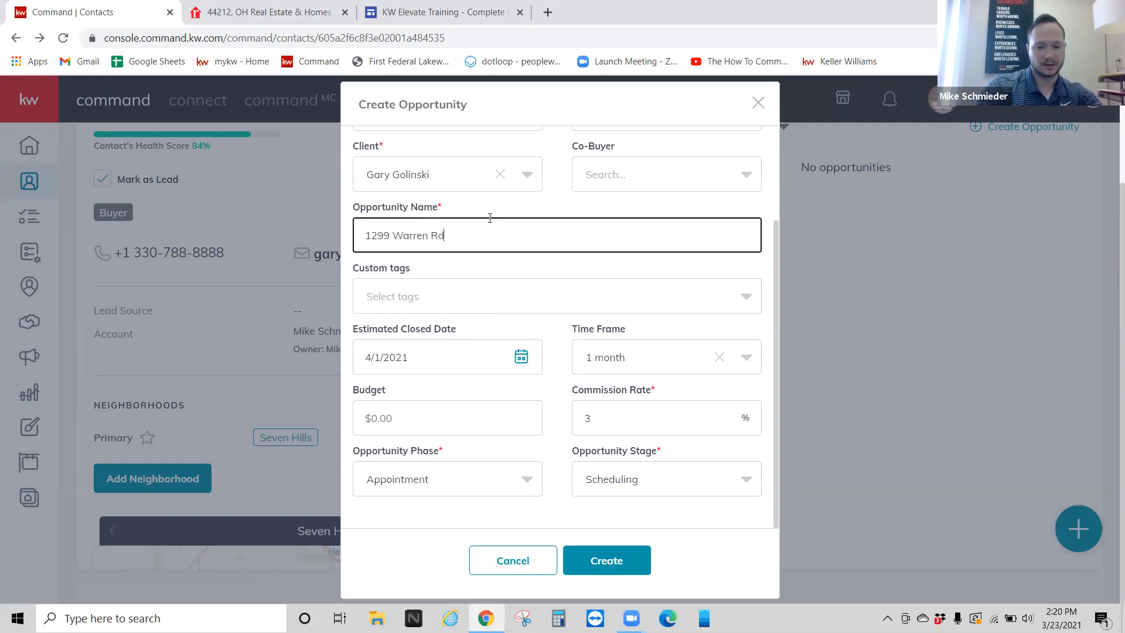
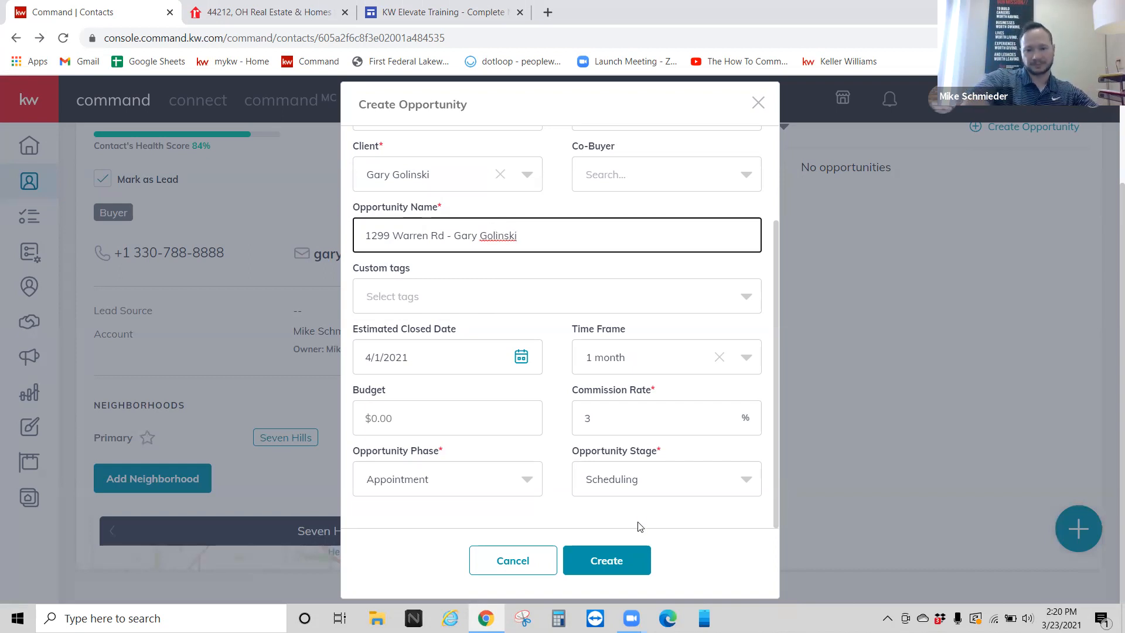
Step: Set phase Active and stage Negotiations, then create the opportunity
click(478, 490)
click(413, 441)
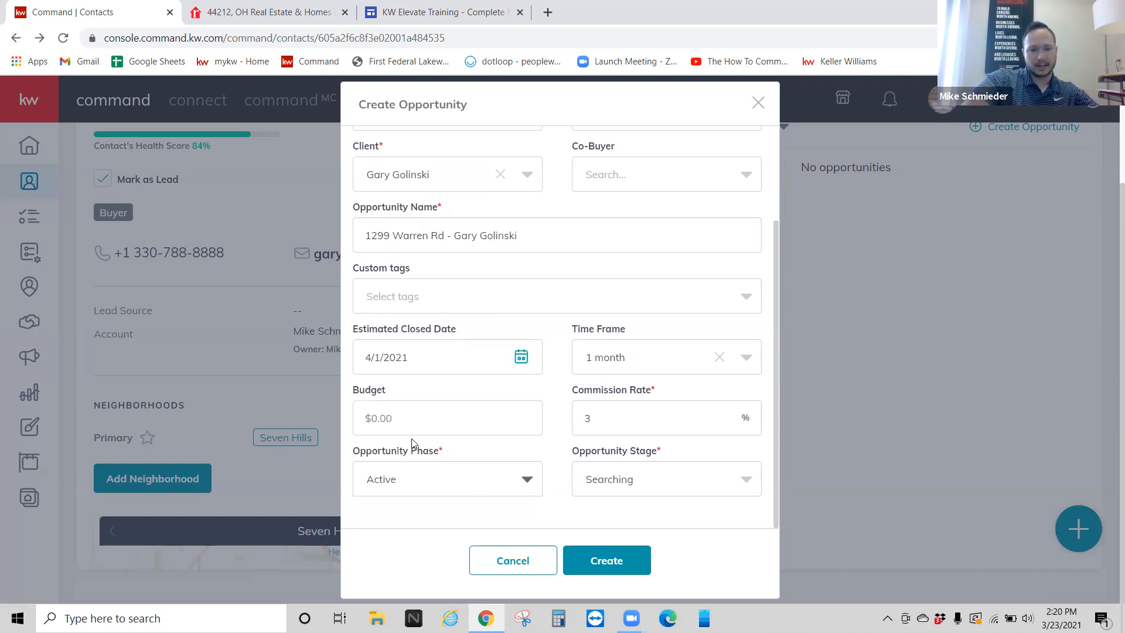
click(645, 489)
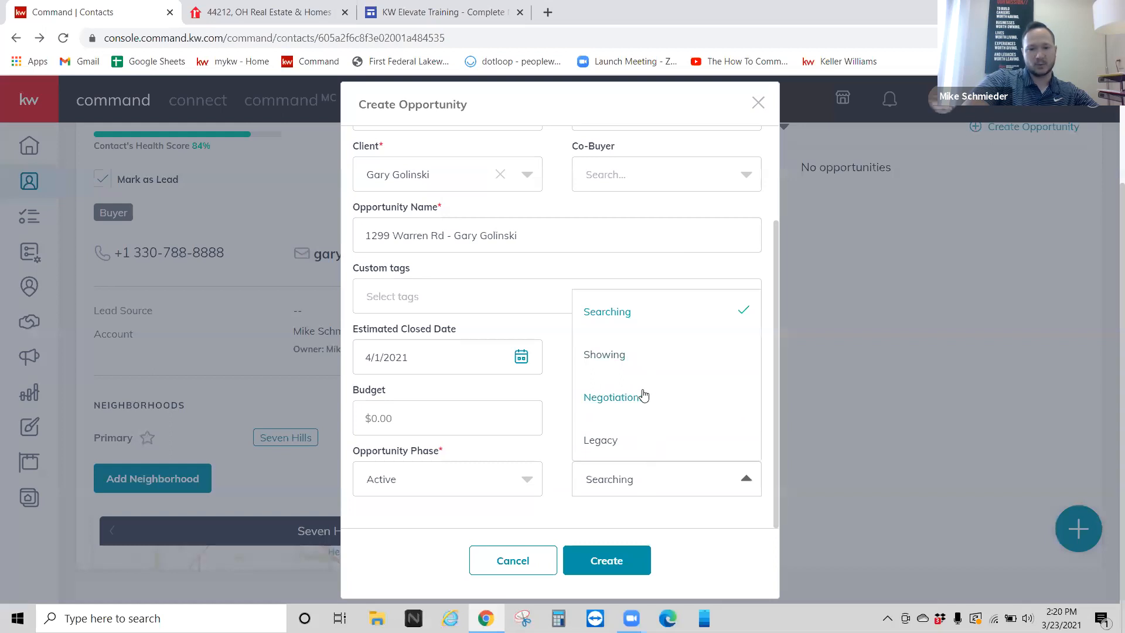
click(644, 396)
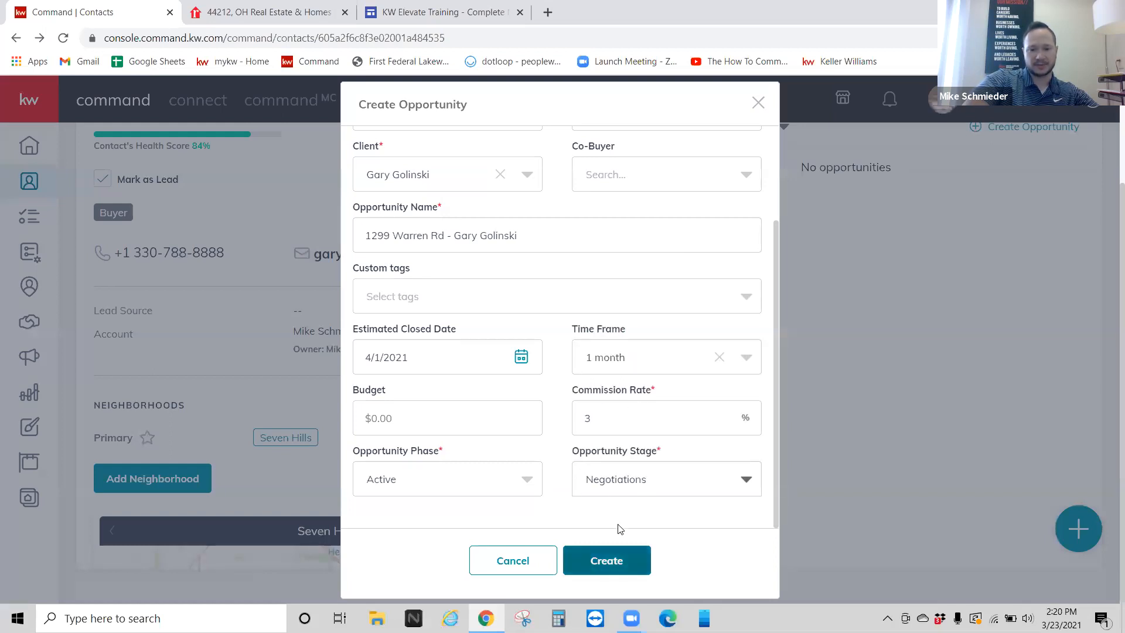
click(612, 556)
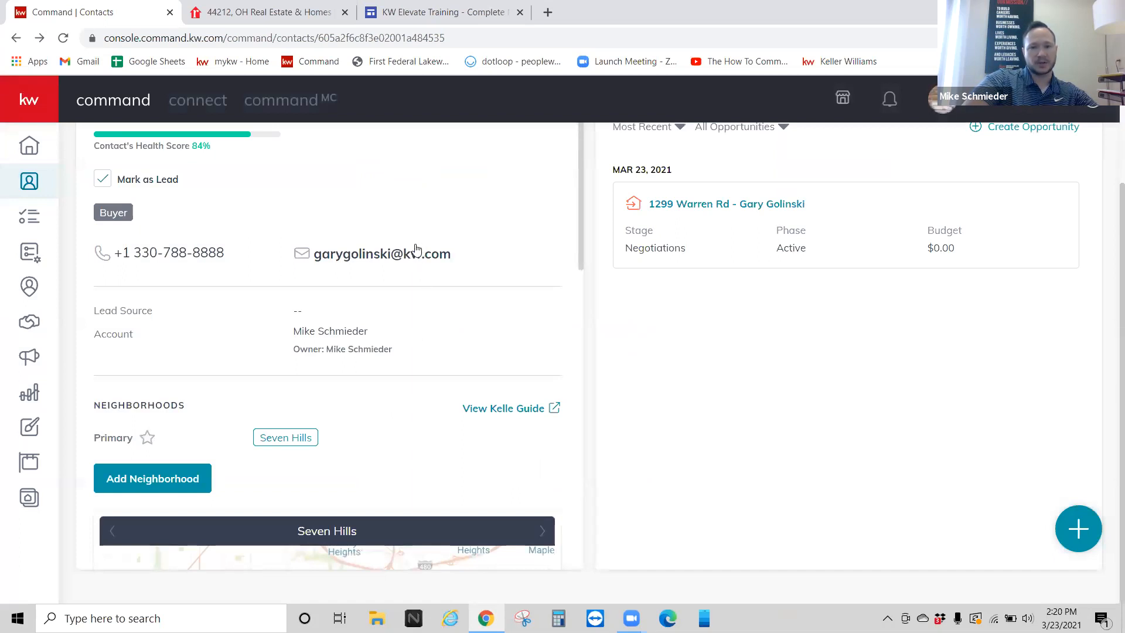
scroll(417, 242, up, 1)
scroll(416, 241, up, 1)
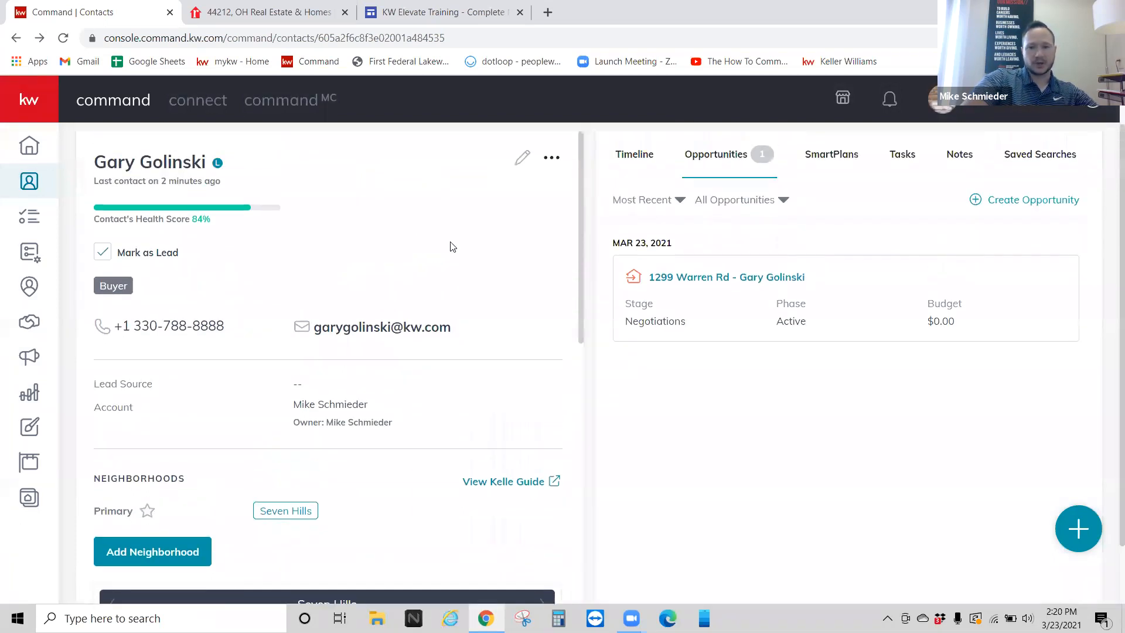
click(706, 281)
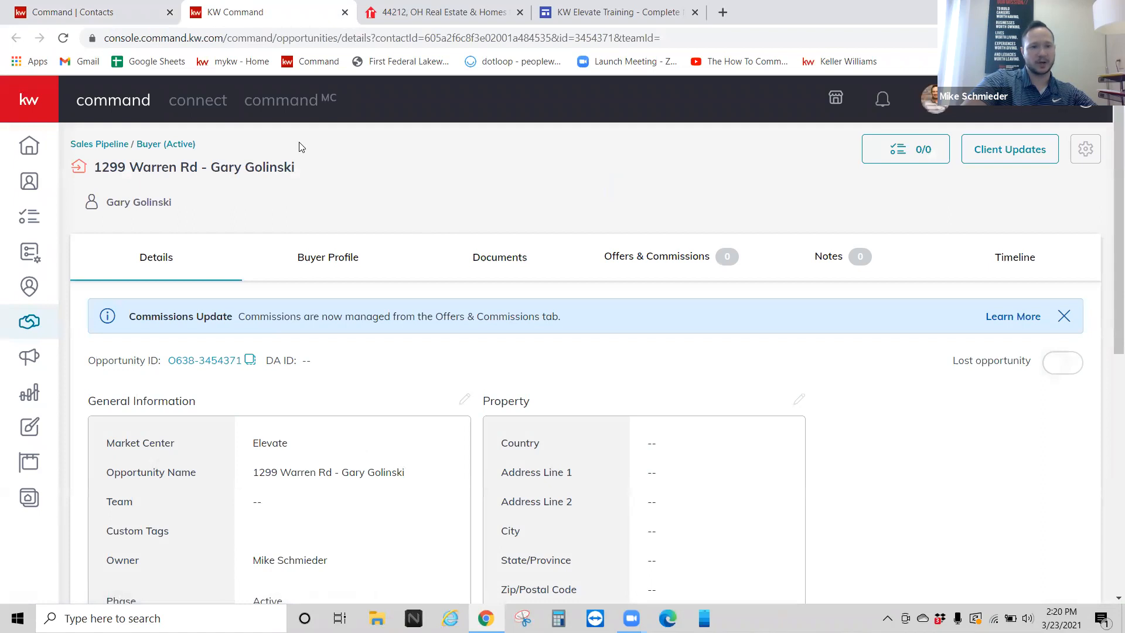
click(345, 12)
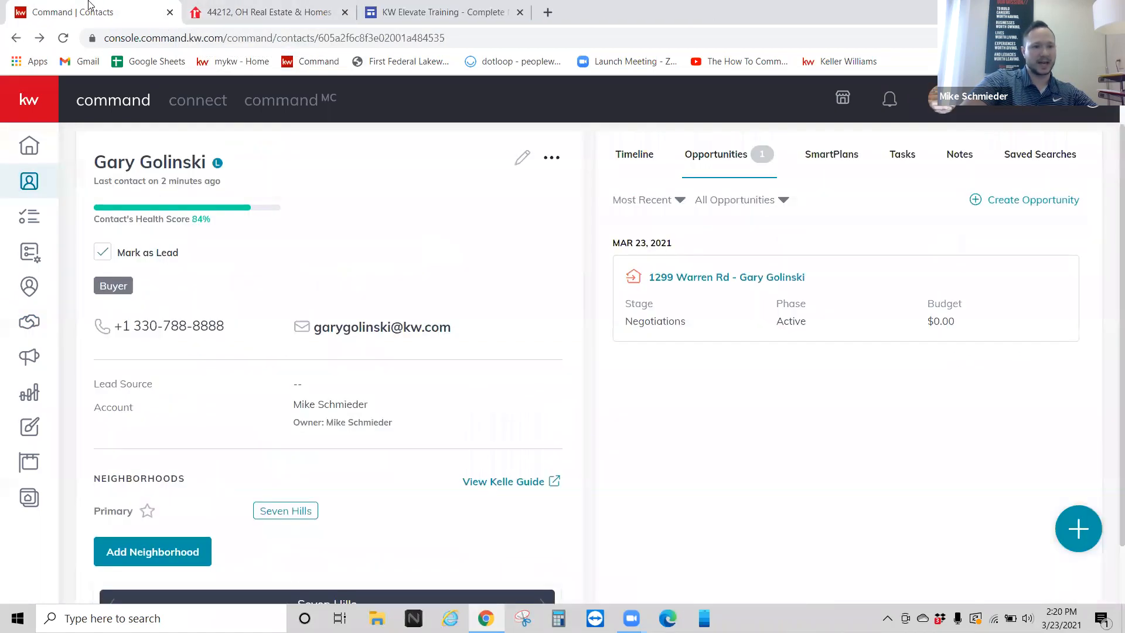
click(37, 97)
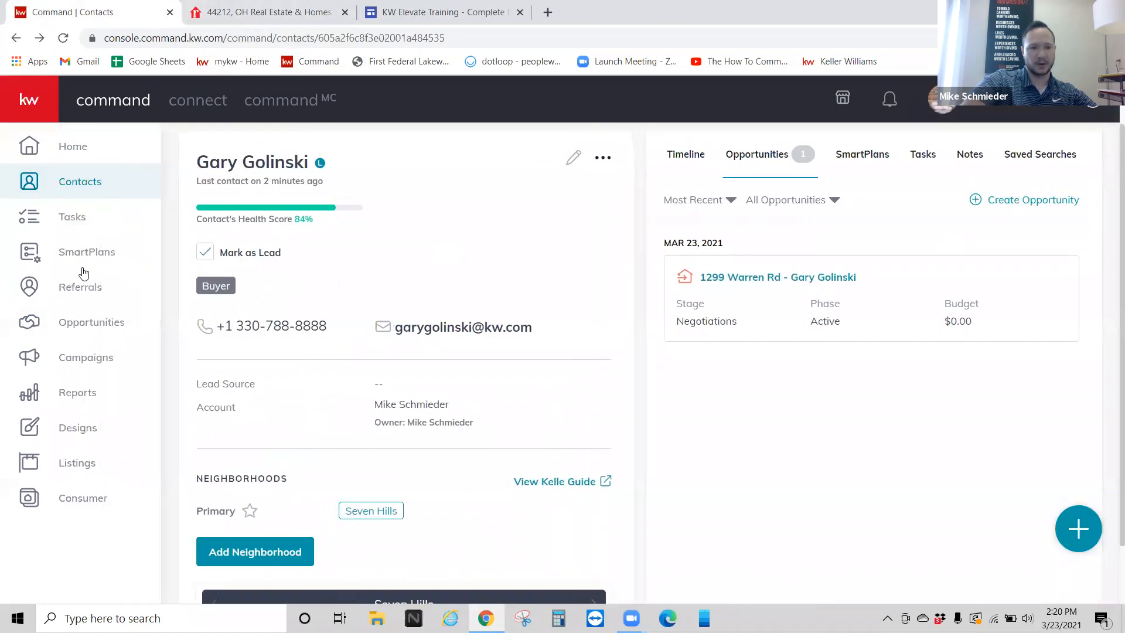
click(72, 324)
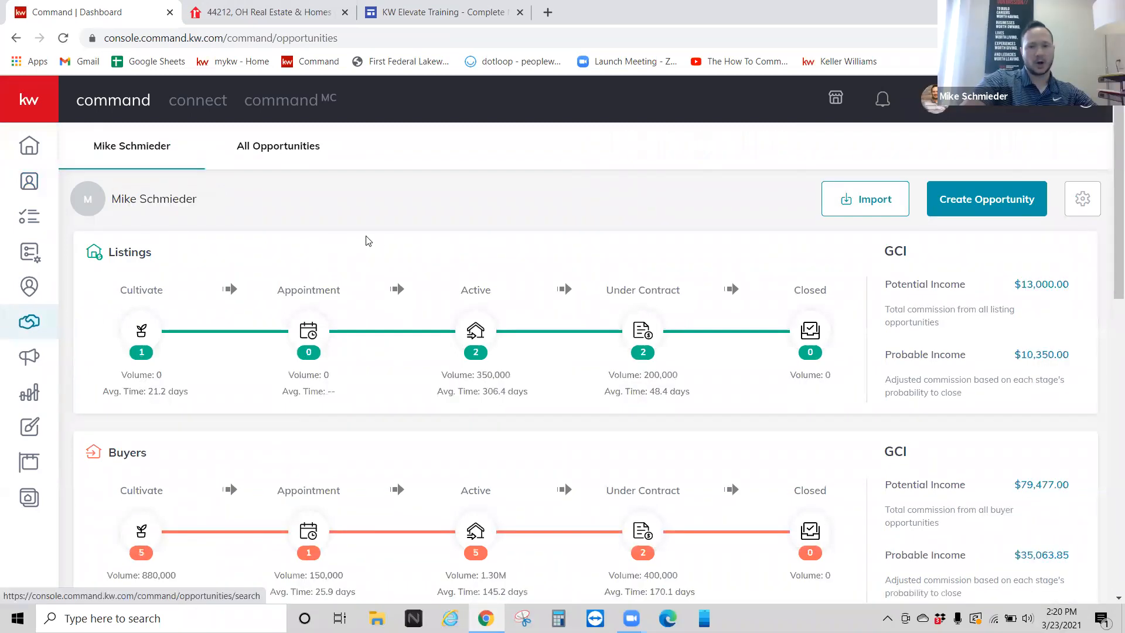
scroll(345, 249, down, 1)
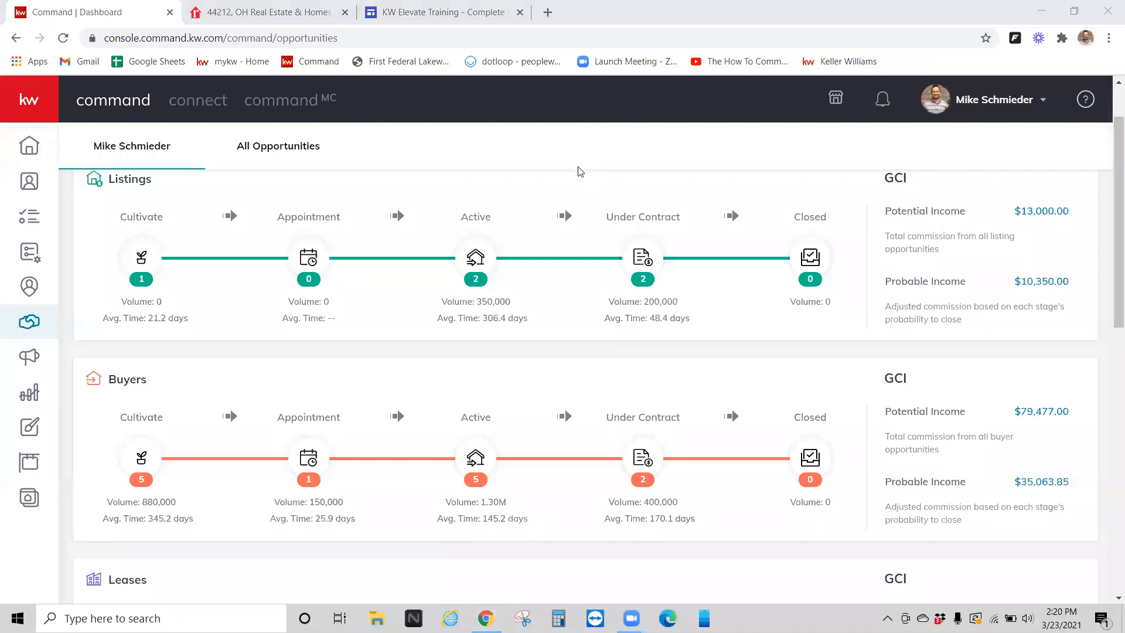
scroll(447, 294, down, 1)
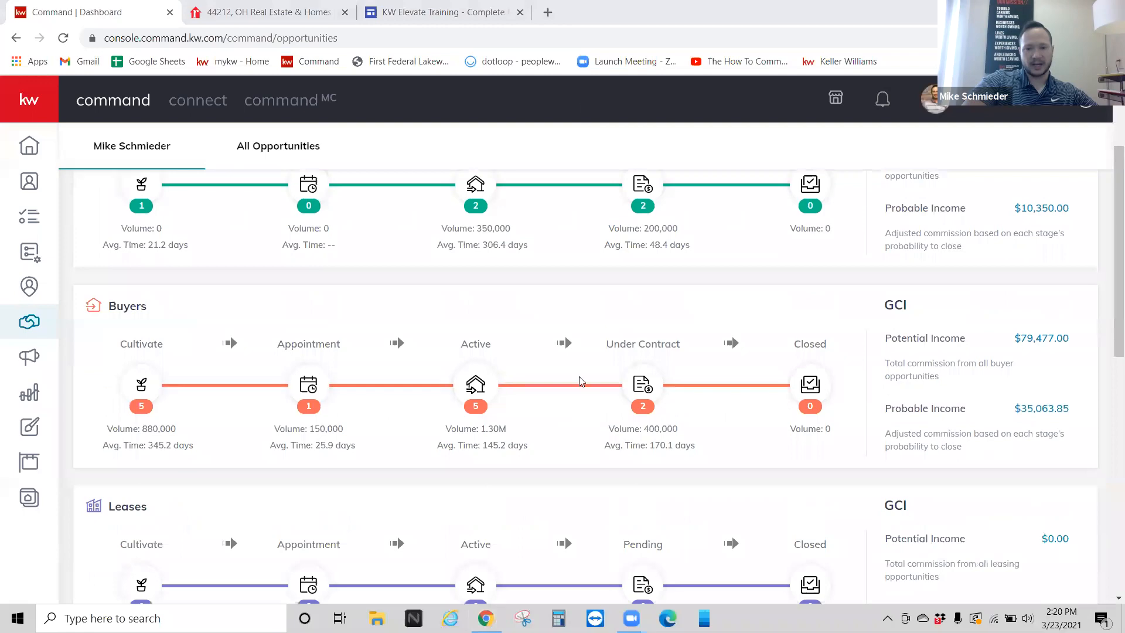
click(476, 384)
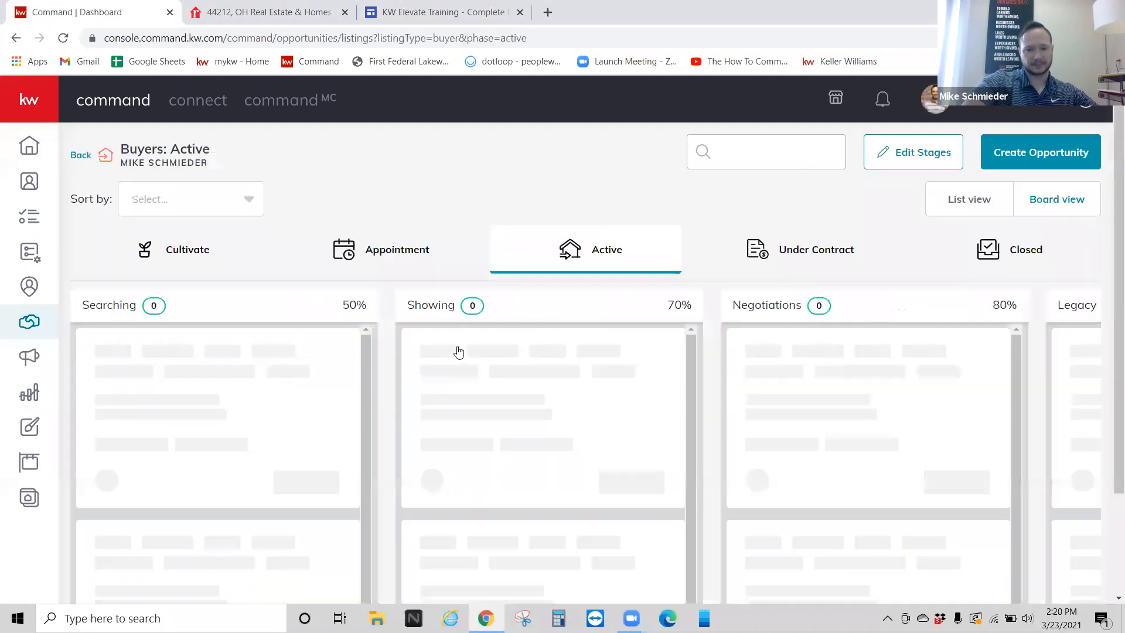
scroll(346, 319, down, 1)
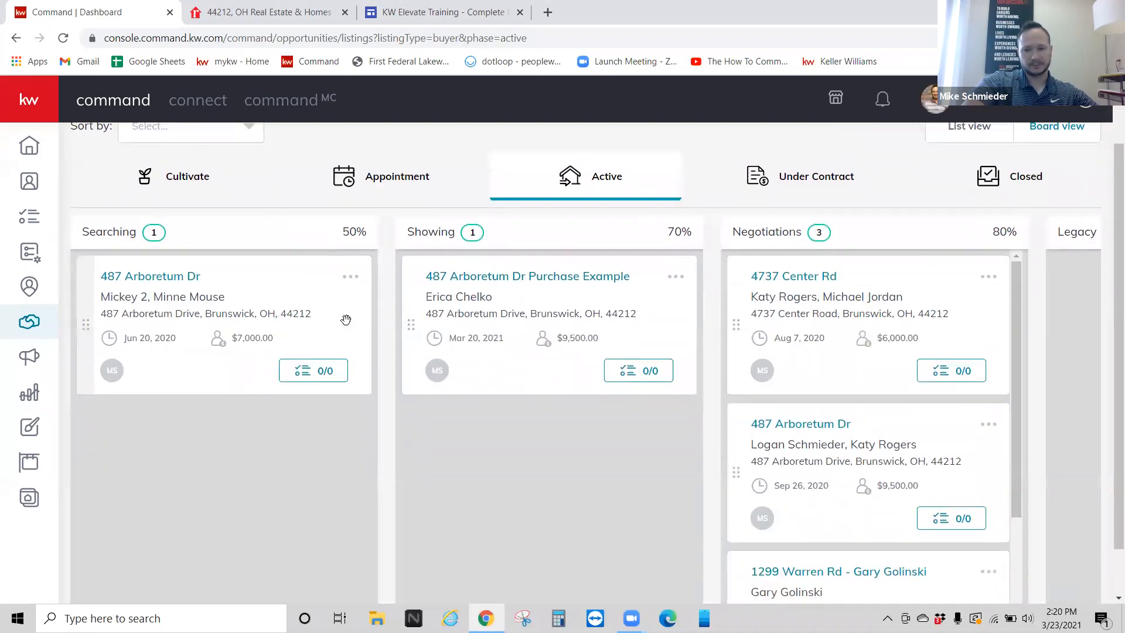
scroll(345, 319, down, 1)
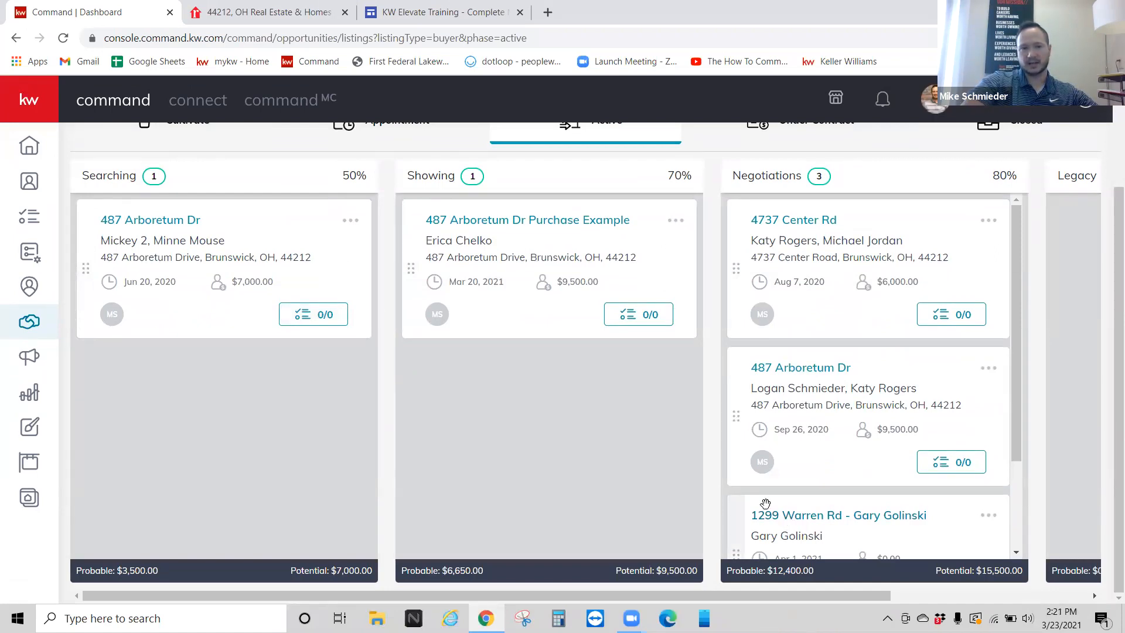
scroll(374, 418, up, 3)
key(alt+Left)
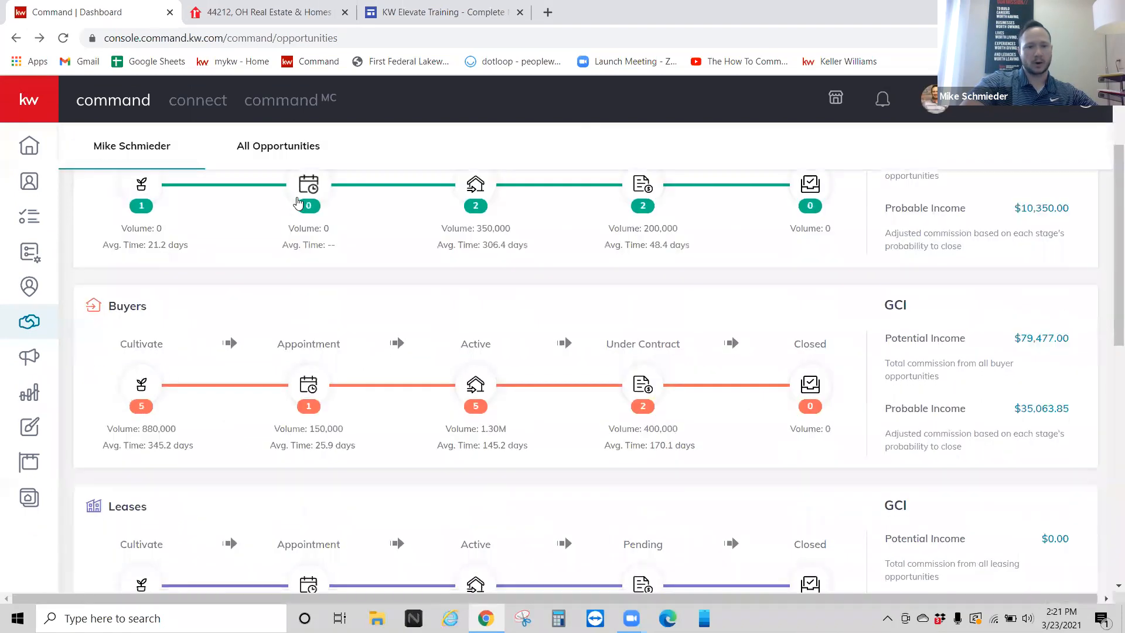
click(247, 151)
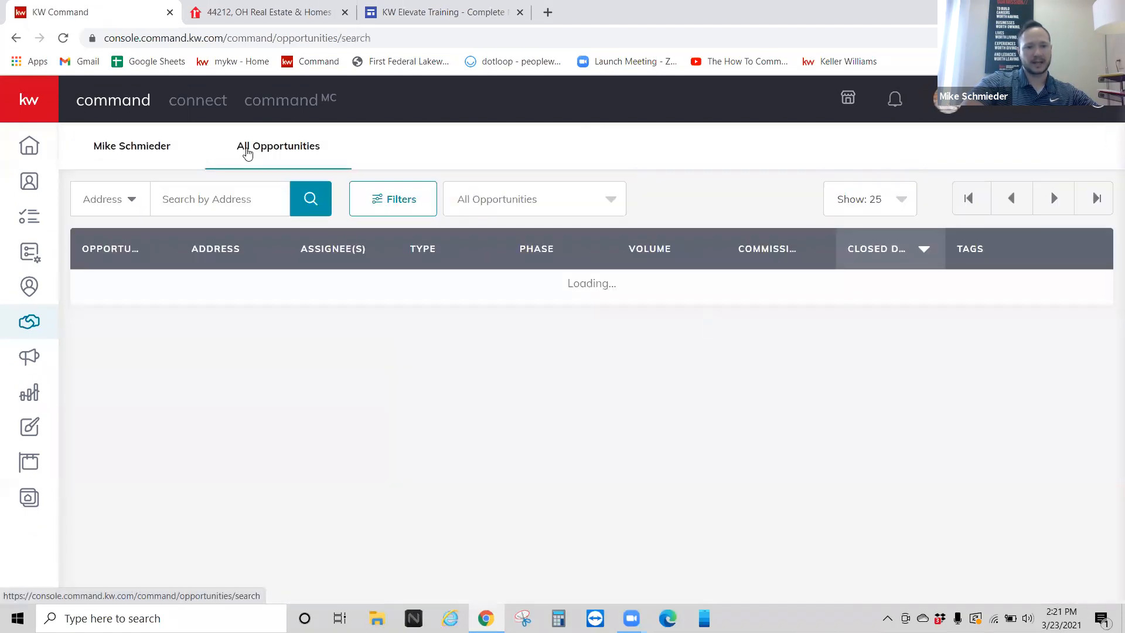
click(113, 201)
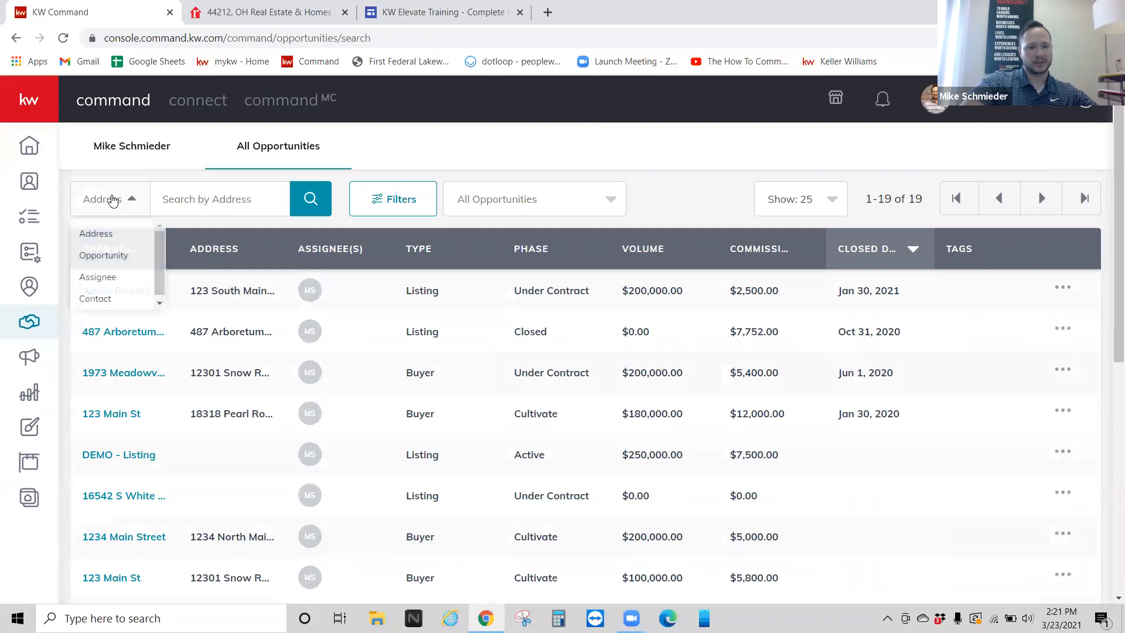
click(120, 299)
click(197, 202)
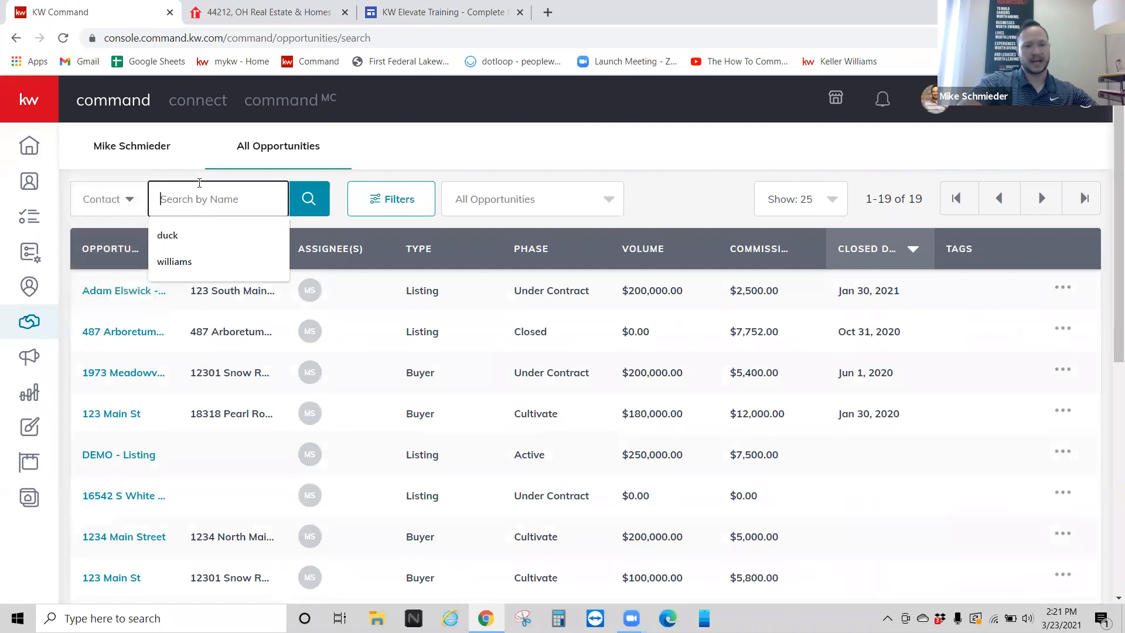
text(gol)
click(309, 200)
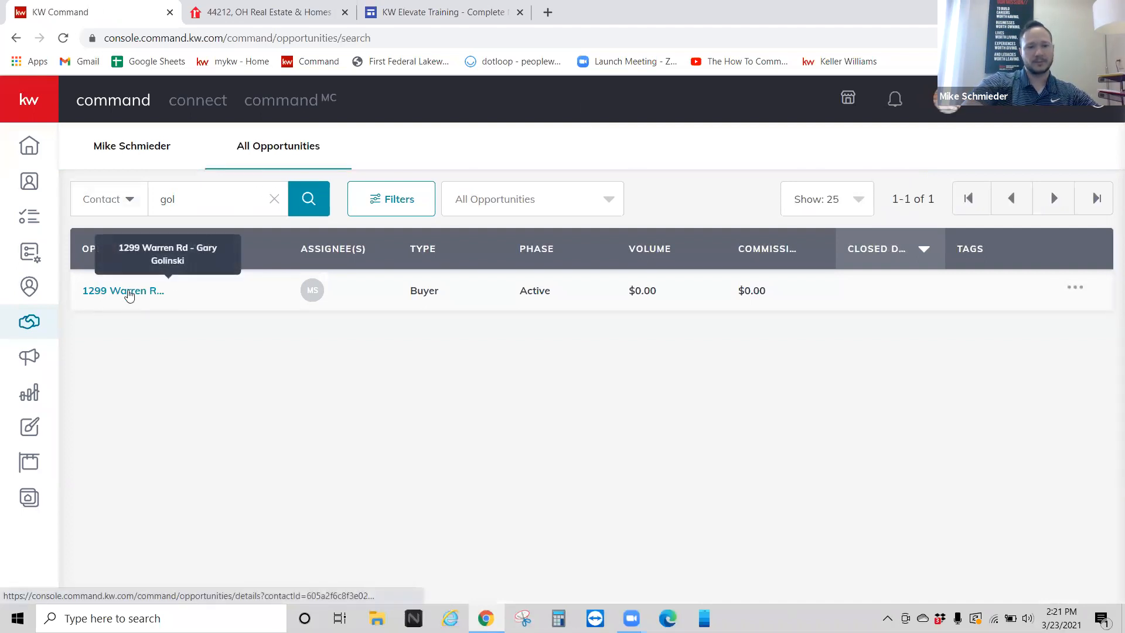
click(129, 295)
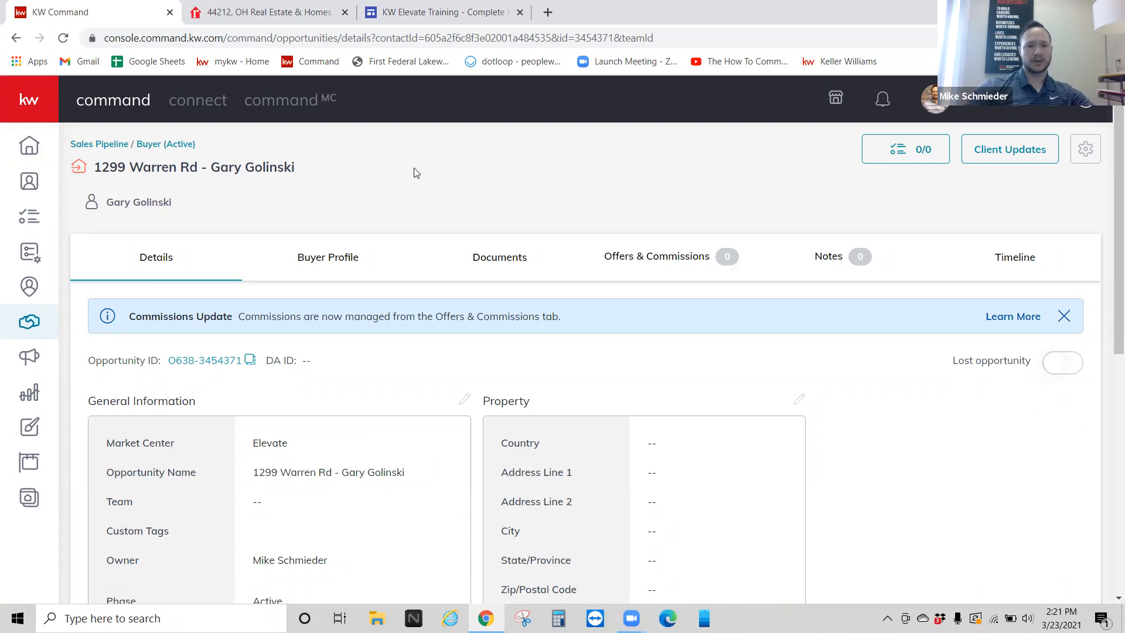
scroll(568, 320, down, 1)
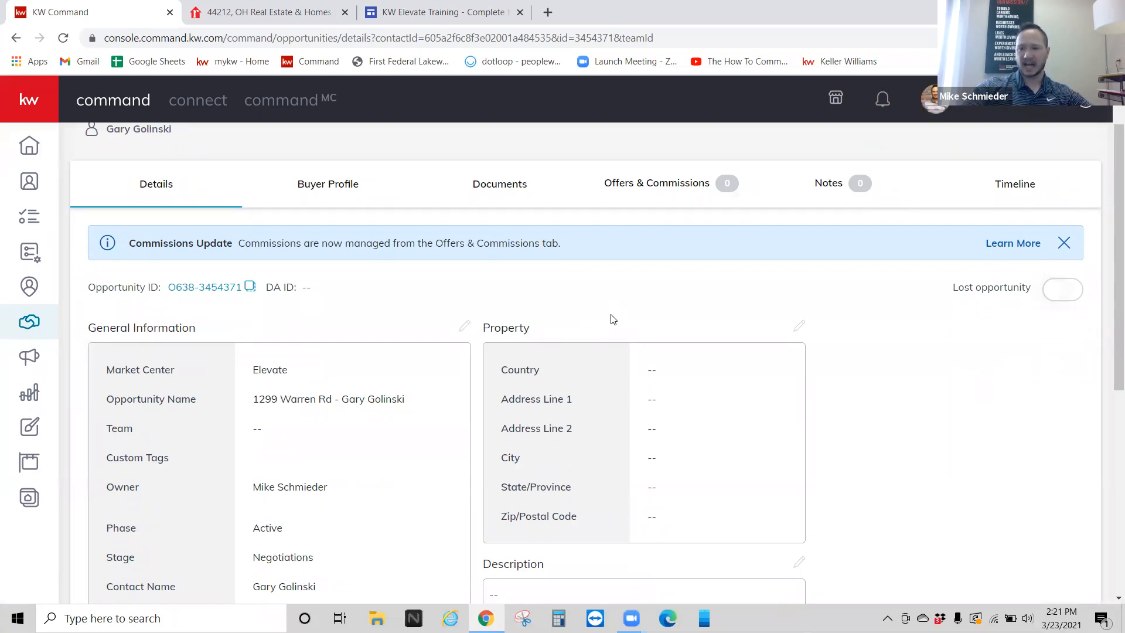
click(799, 327)
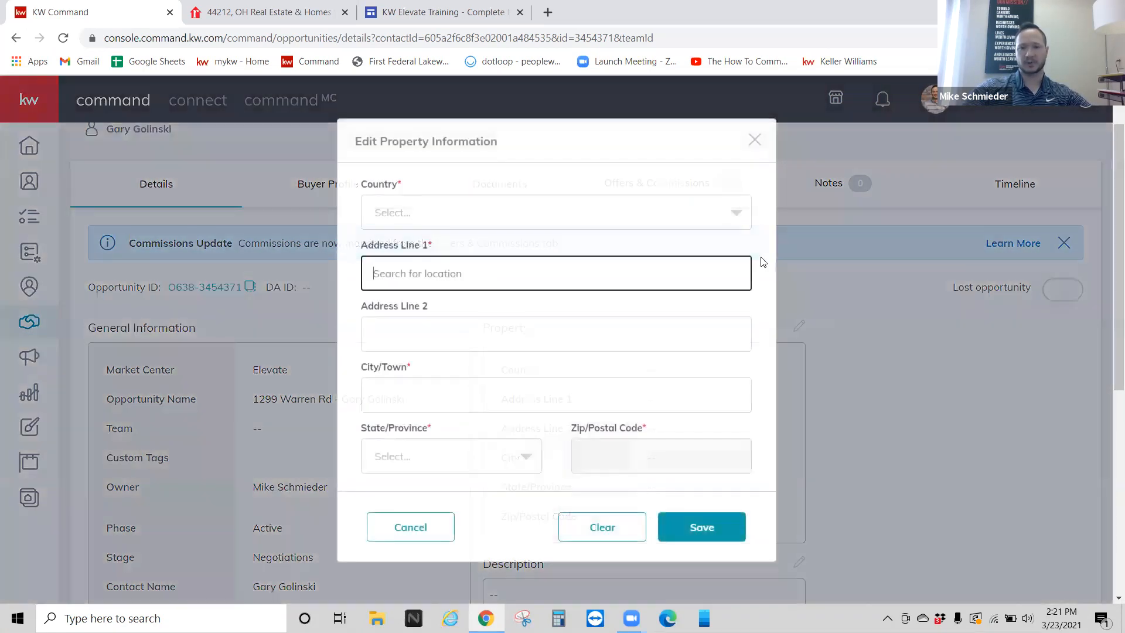
click(753, 132)
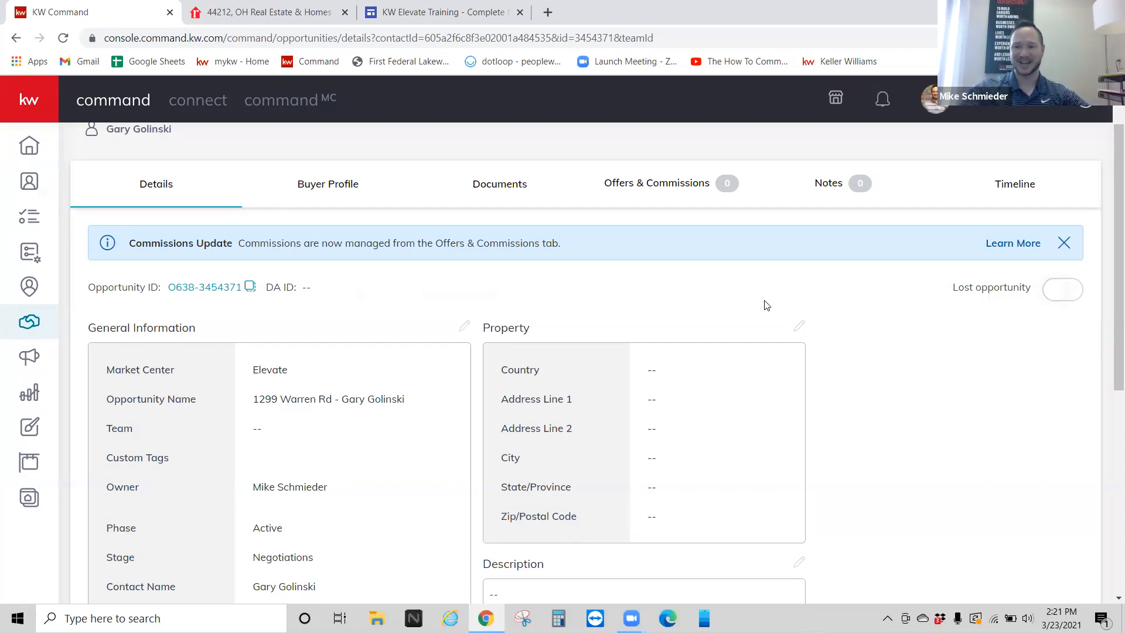
click(799, 325)
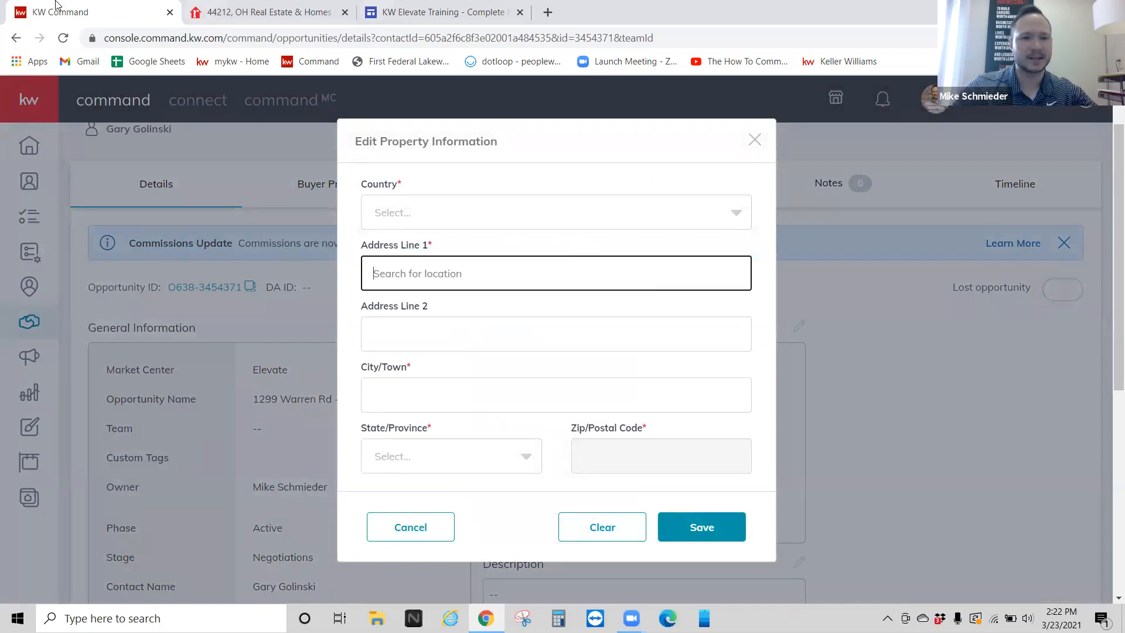
click(276, 7)
click(69, 4)
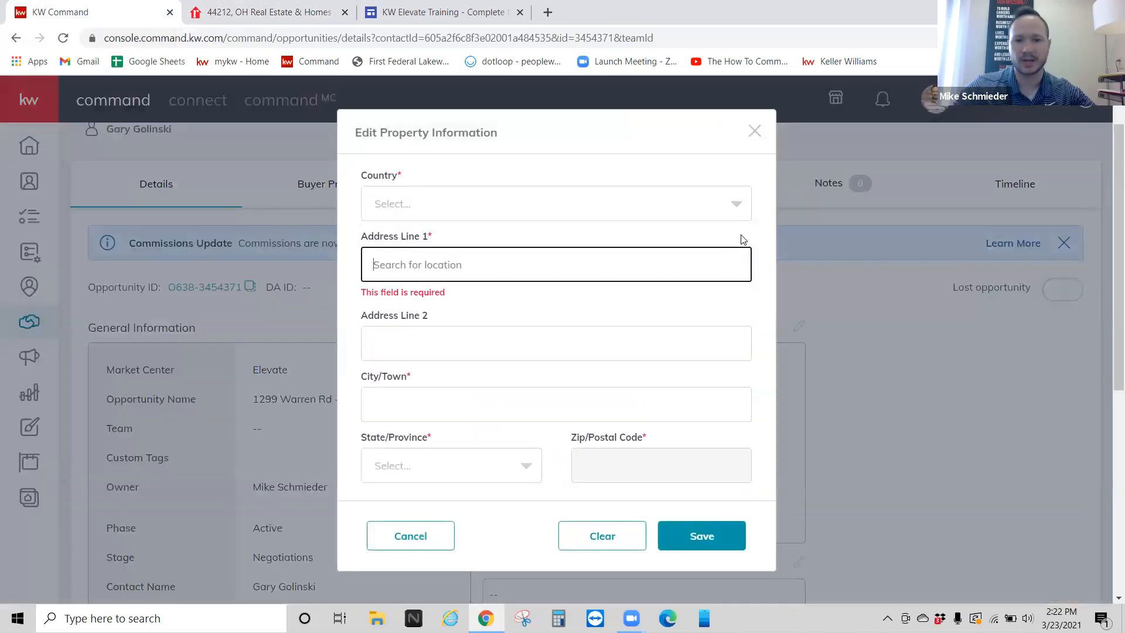
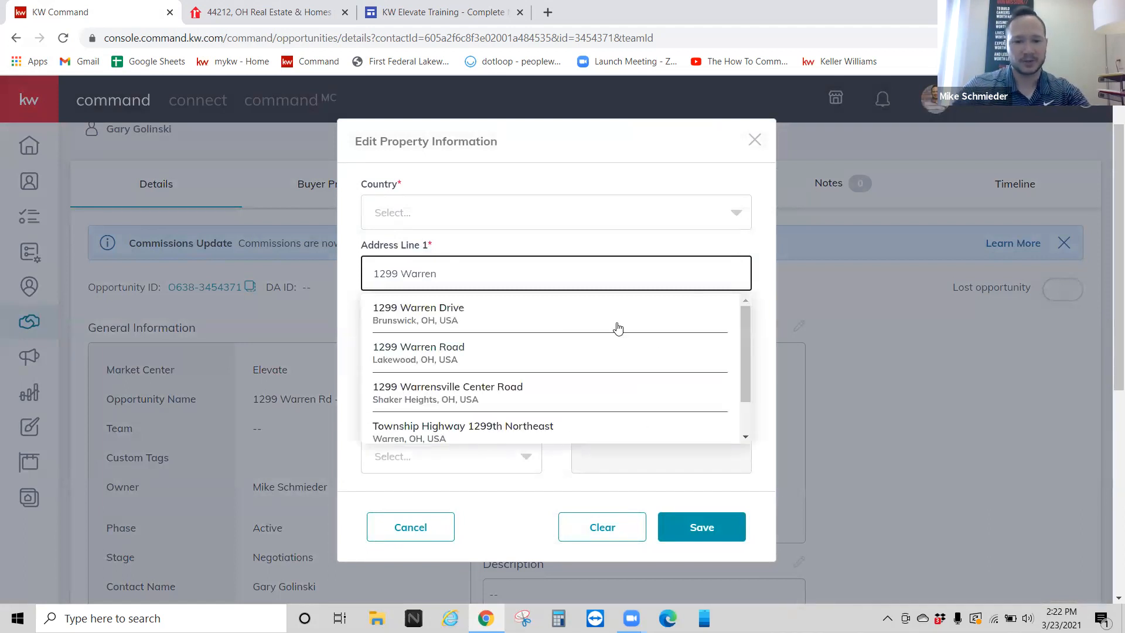
click(448, 309)
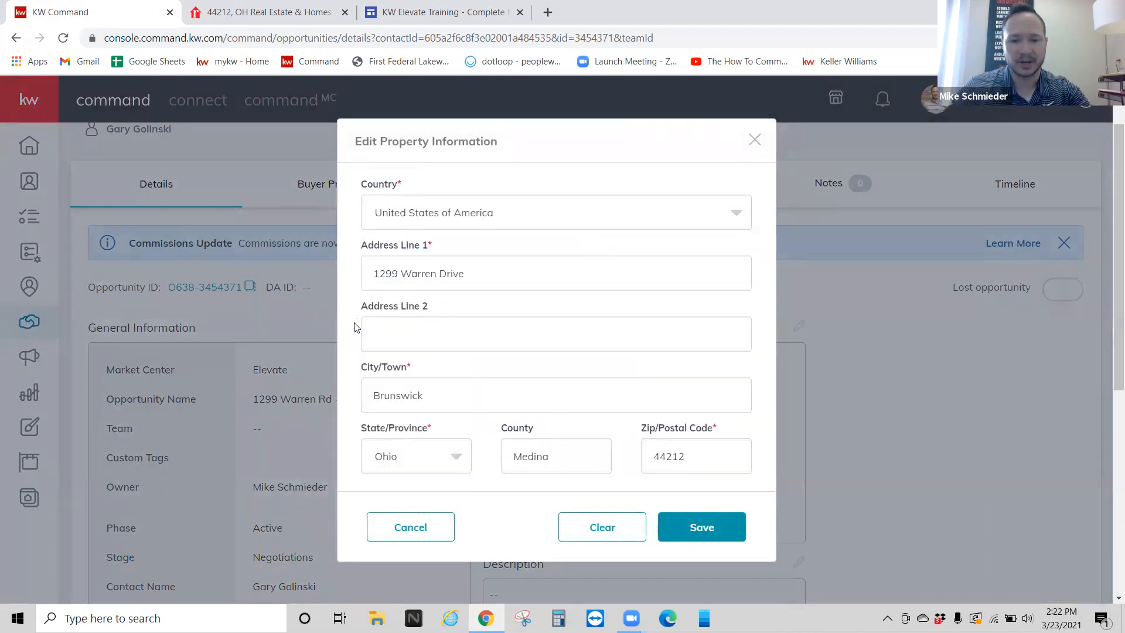
scroll(363, 319, down, 1)
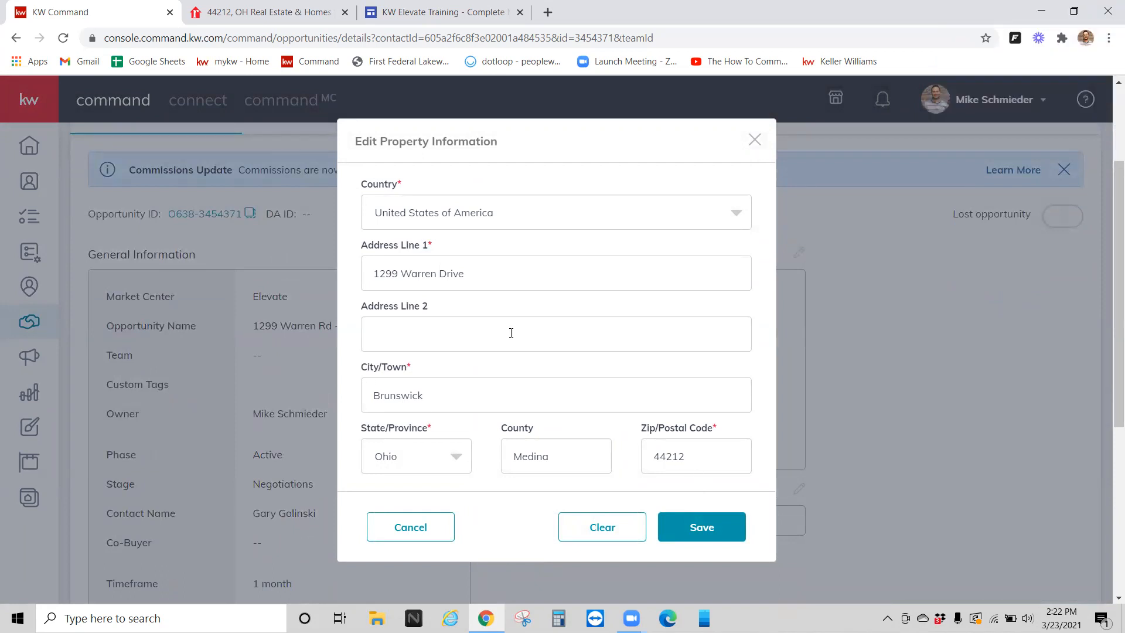
click(701, 526)
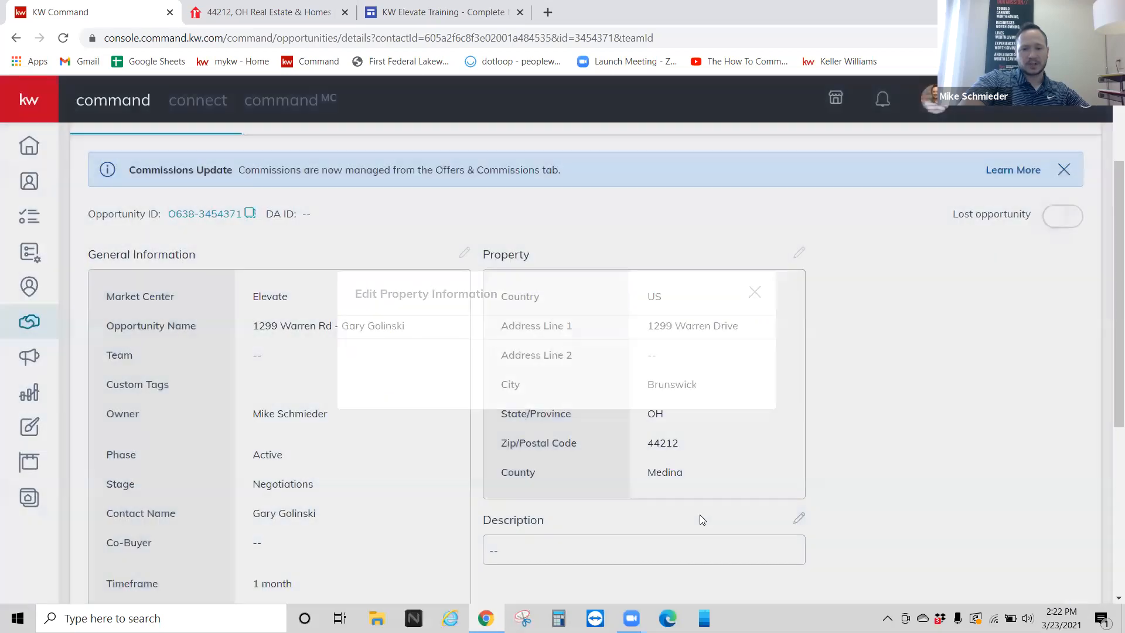
scroll(597, 345, up, 3)
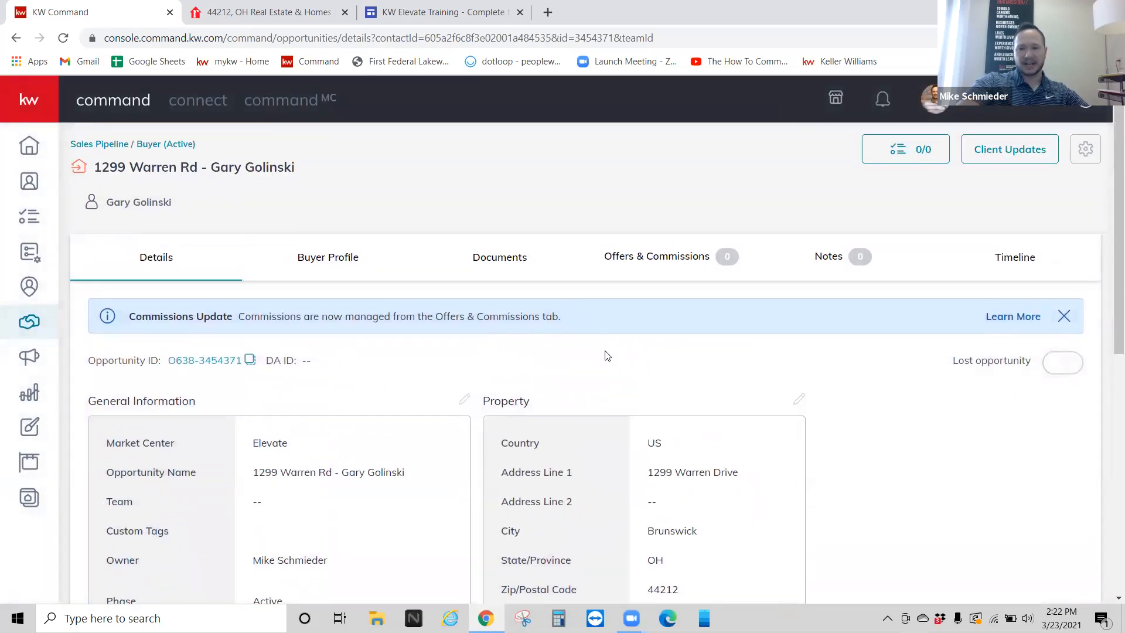
Step: Start a Dotloop transaction from the opportunity's Documents page and open the linked loop
click(507, 270)
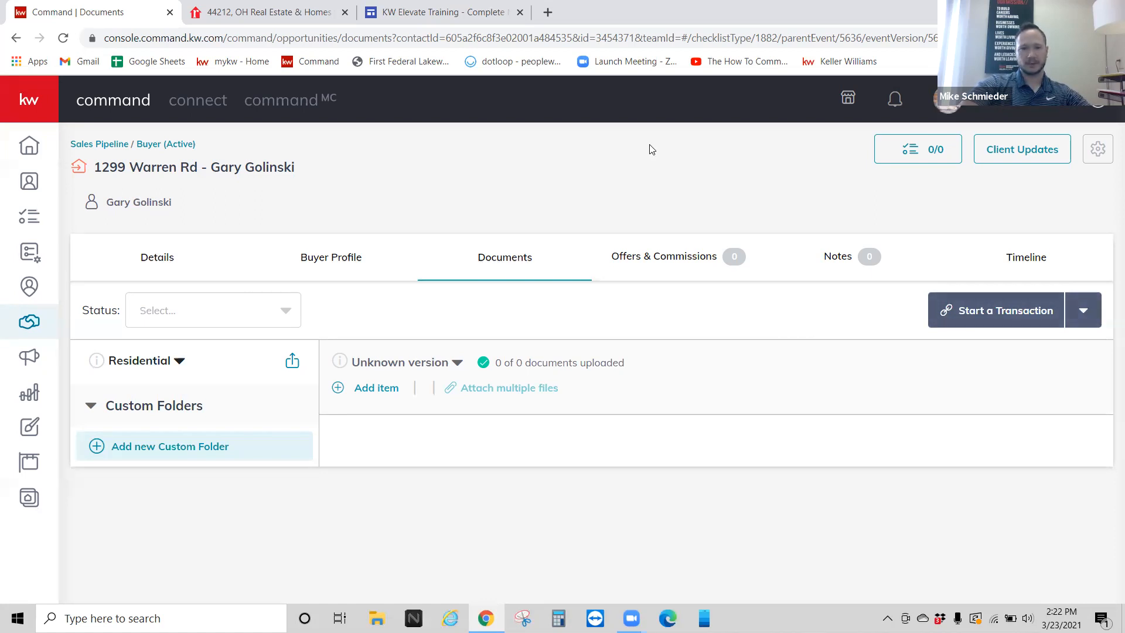
click(1082, 310)
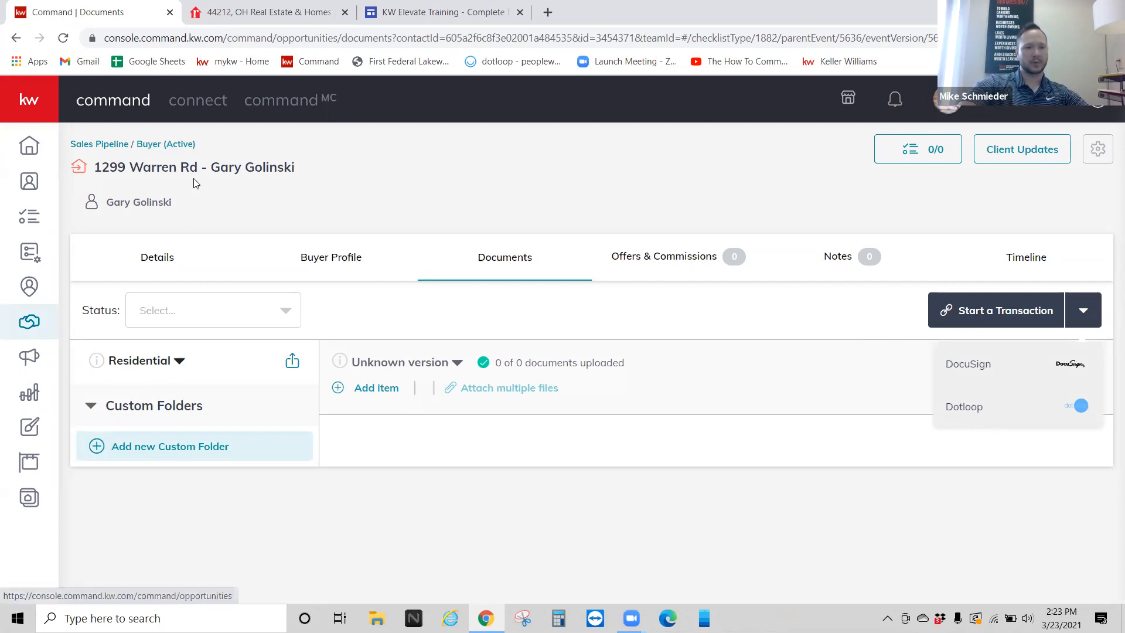
drag(303, 167, 112, 166)
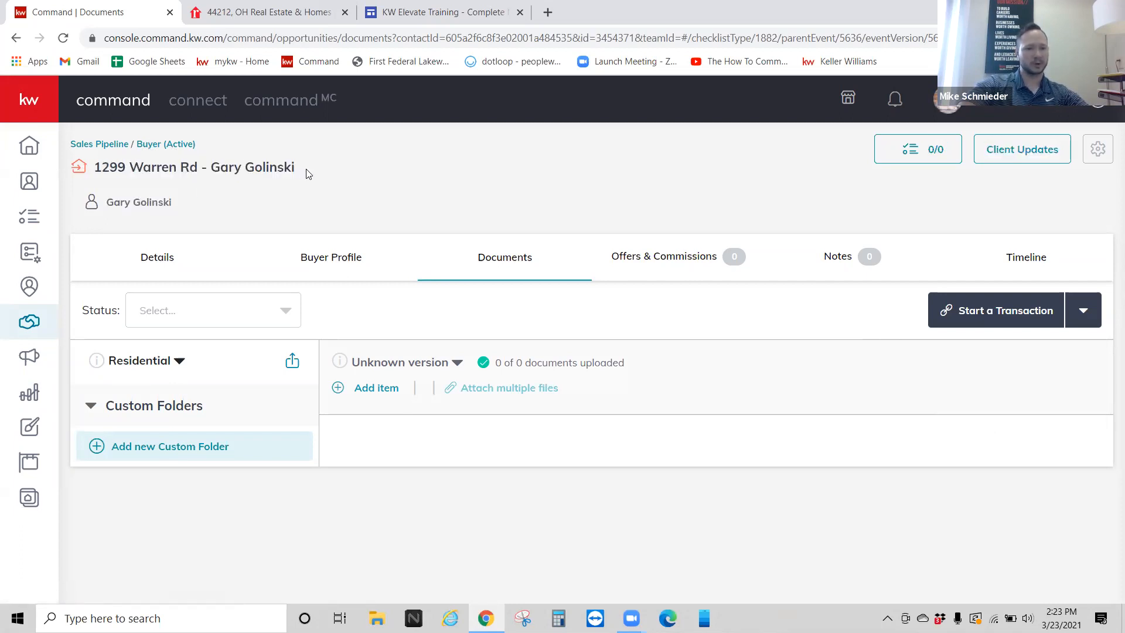
click(1081, 312)
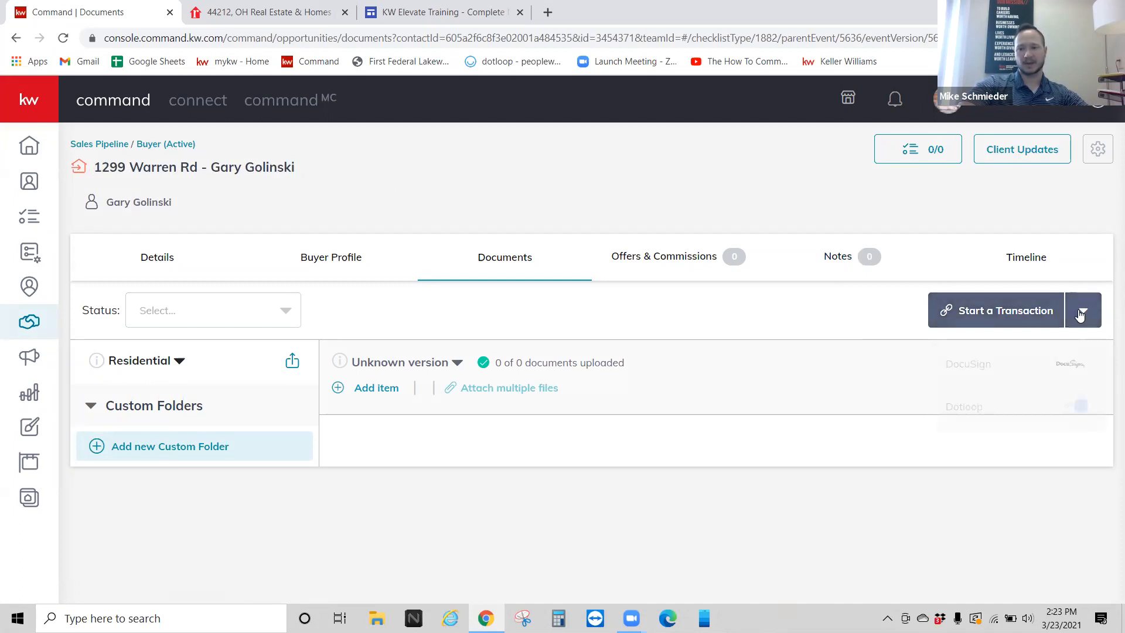
click(962, 410)
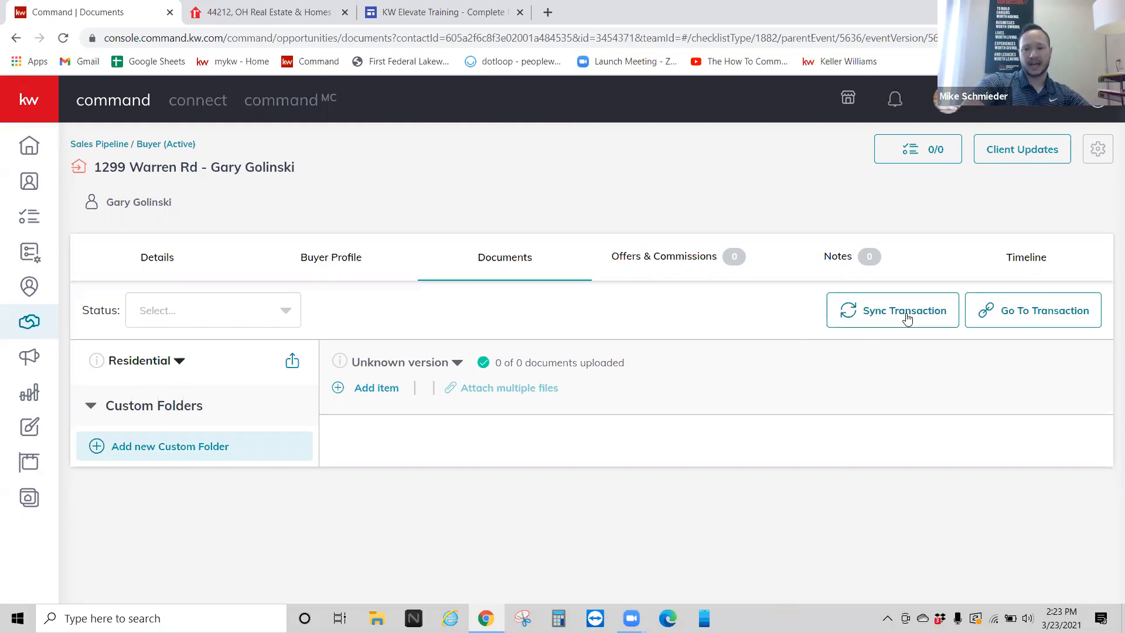
click(1028, 310)
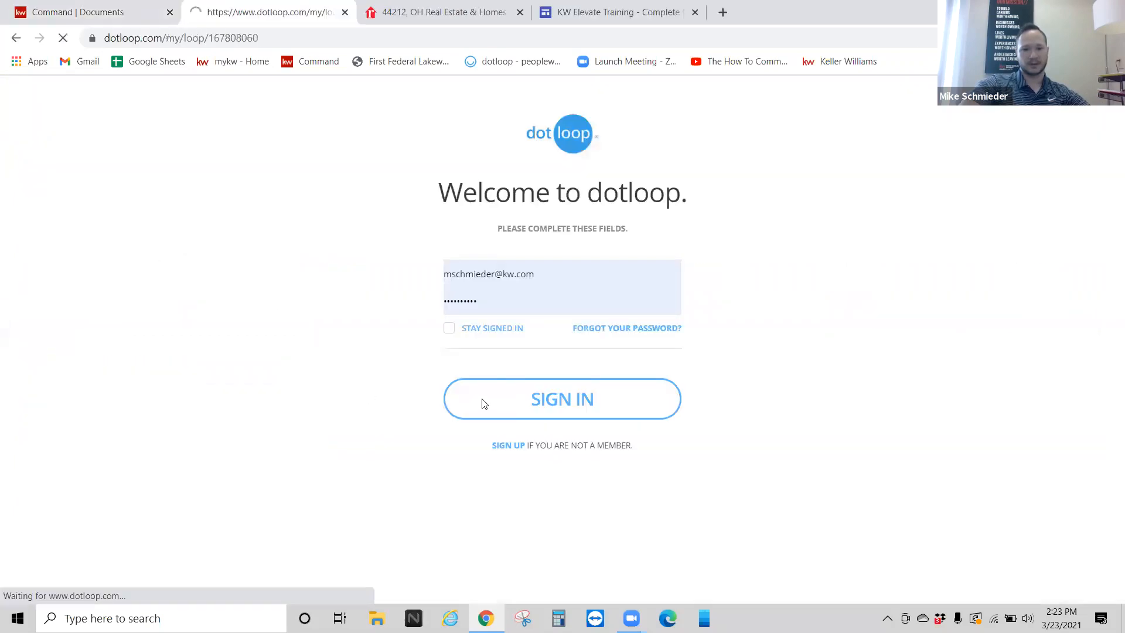
Step: Copy all 12 documents of the Conventional Purchase Packet template into the dotloop loop
click(484, 402)
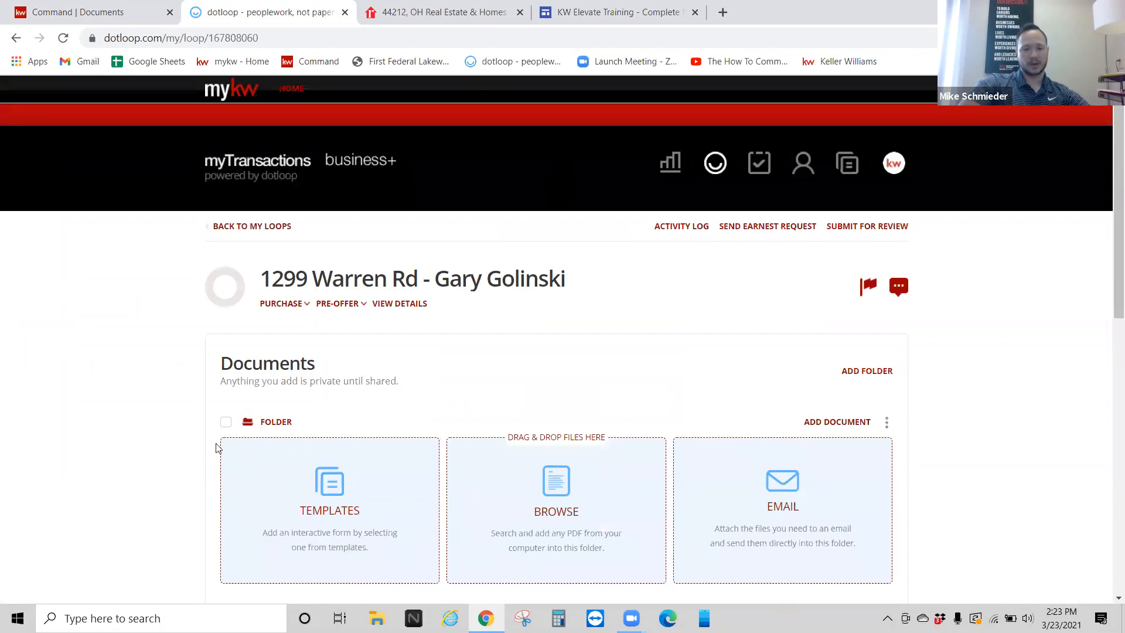
scroll(340, 425, down, 1)
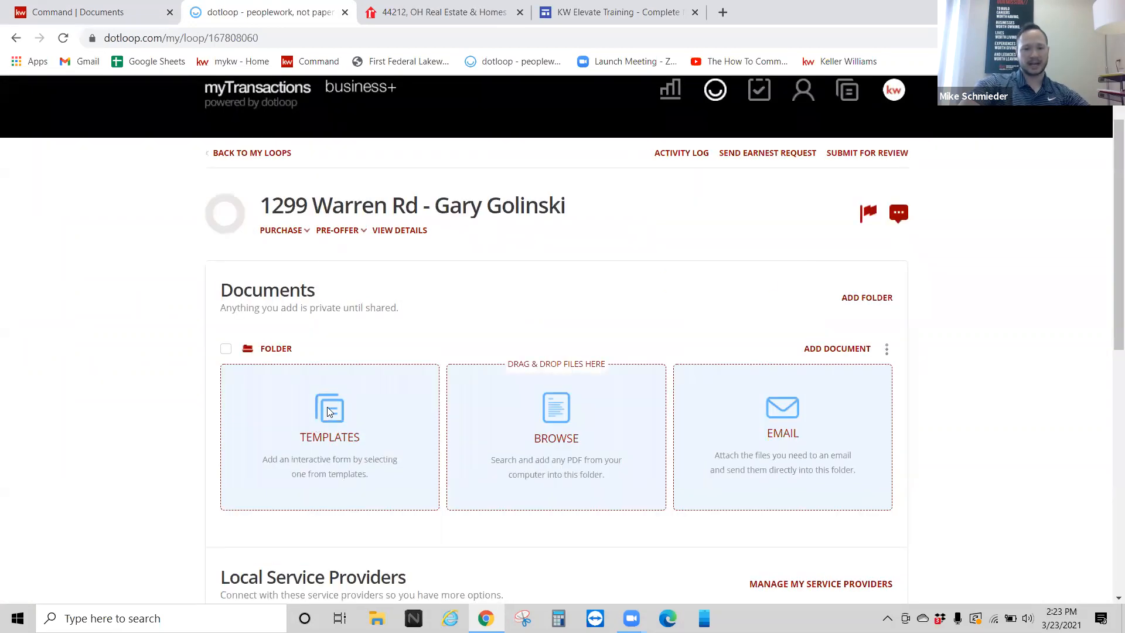
click(329, 413)
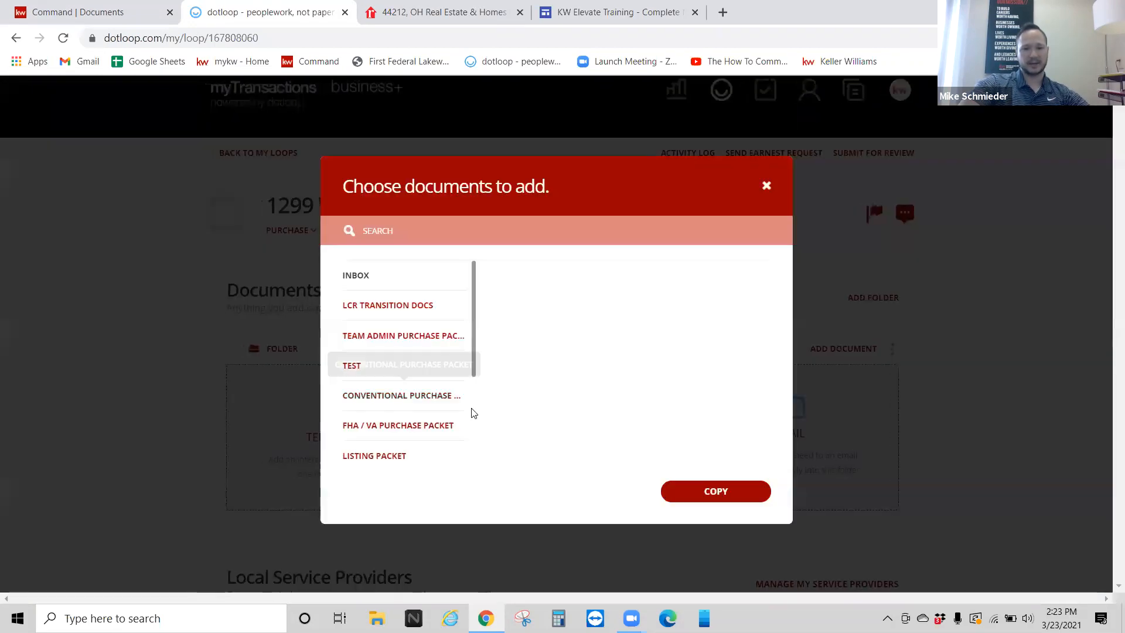
click(375, 399)
click(499, 276)
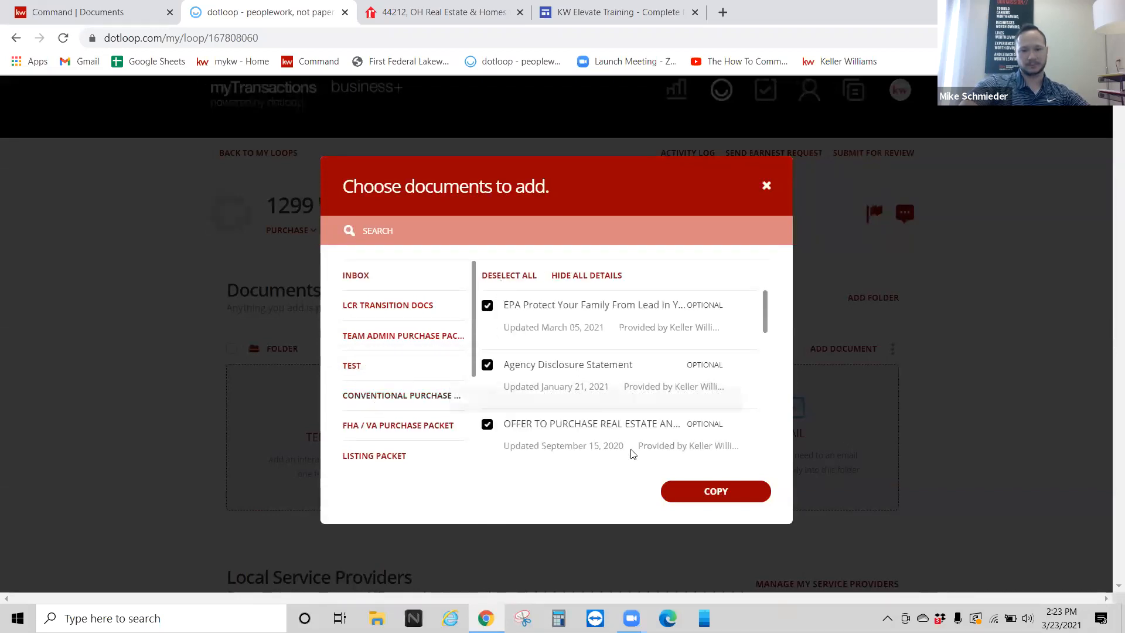
click(690, 499)
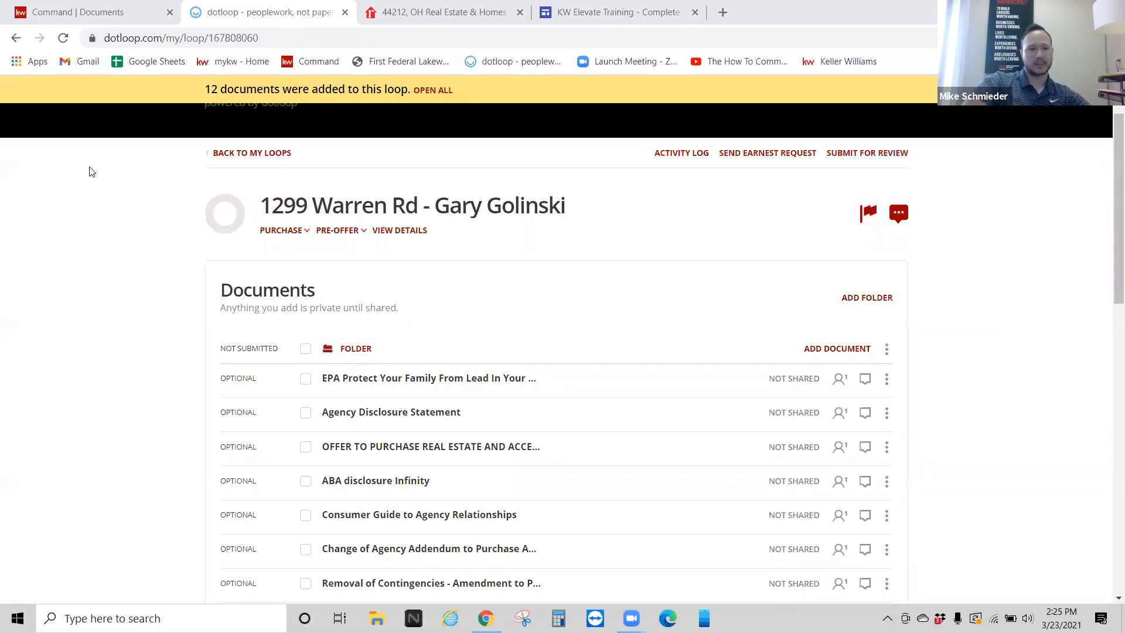
click(76, 13)
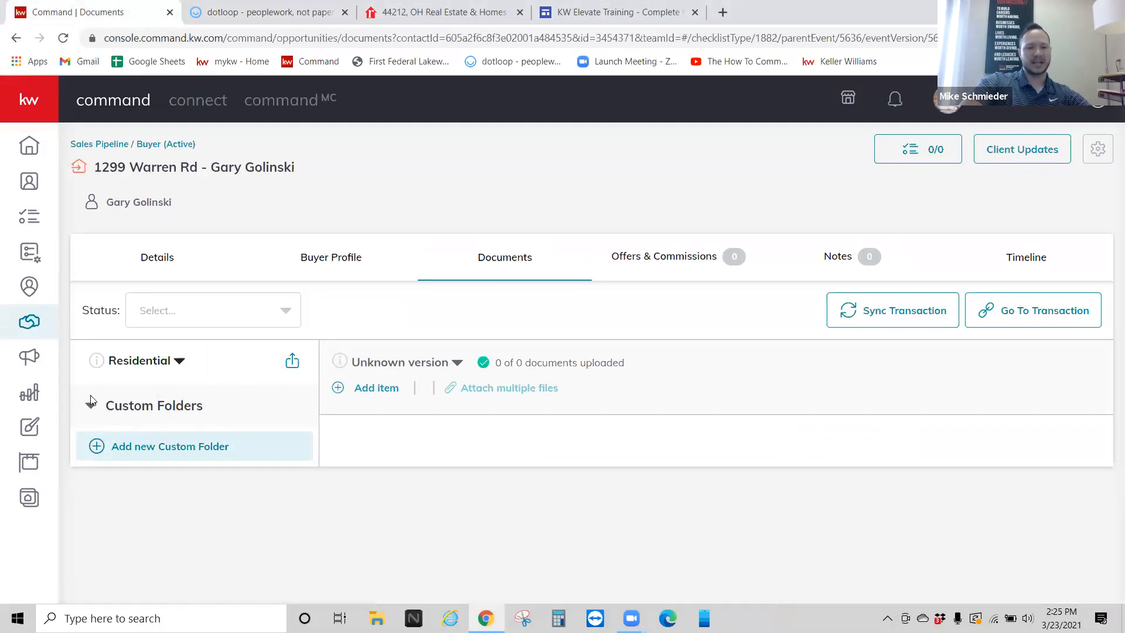
Step: Look through the Residential checklist type, status and version options unchanged, then go to the Details tab
click(179, 365)
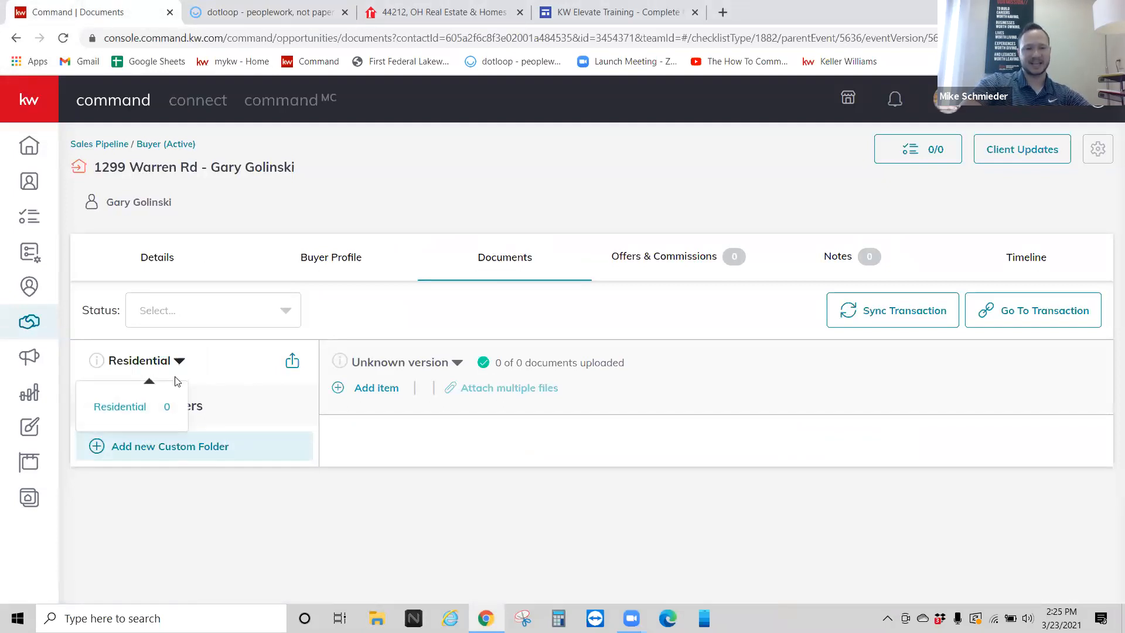
click(130, 404)
click(91, 404)
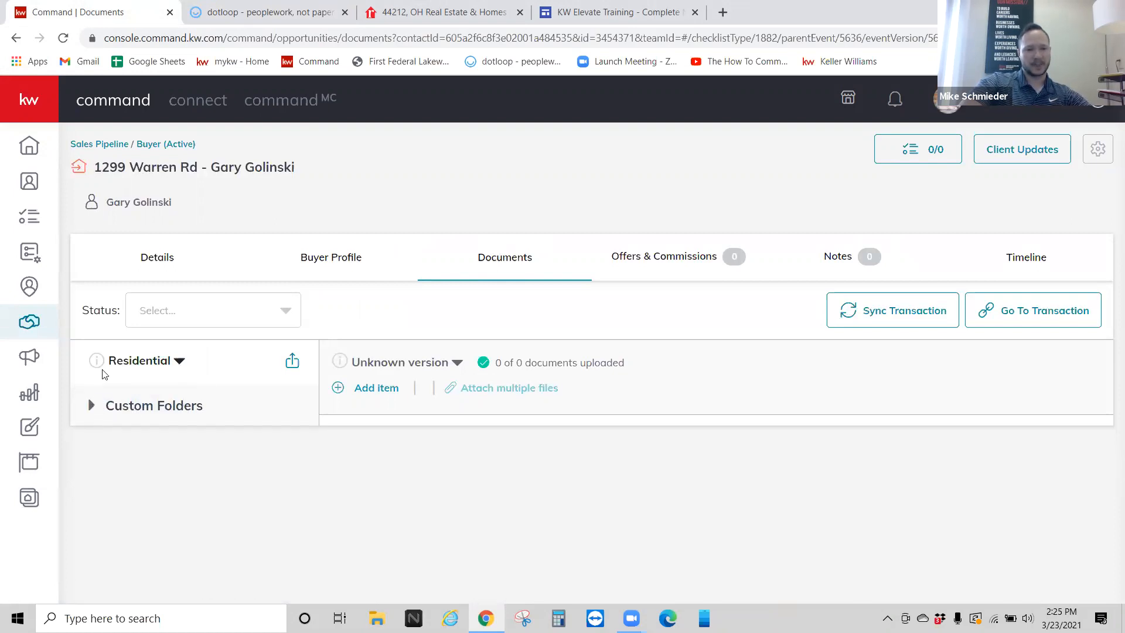
click(228, 313)
click(445, 302)
click(422, 366)
click(129, 404)
click(128, 403)
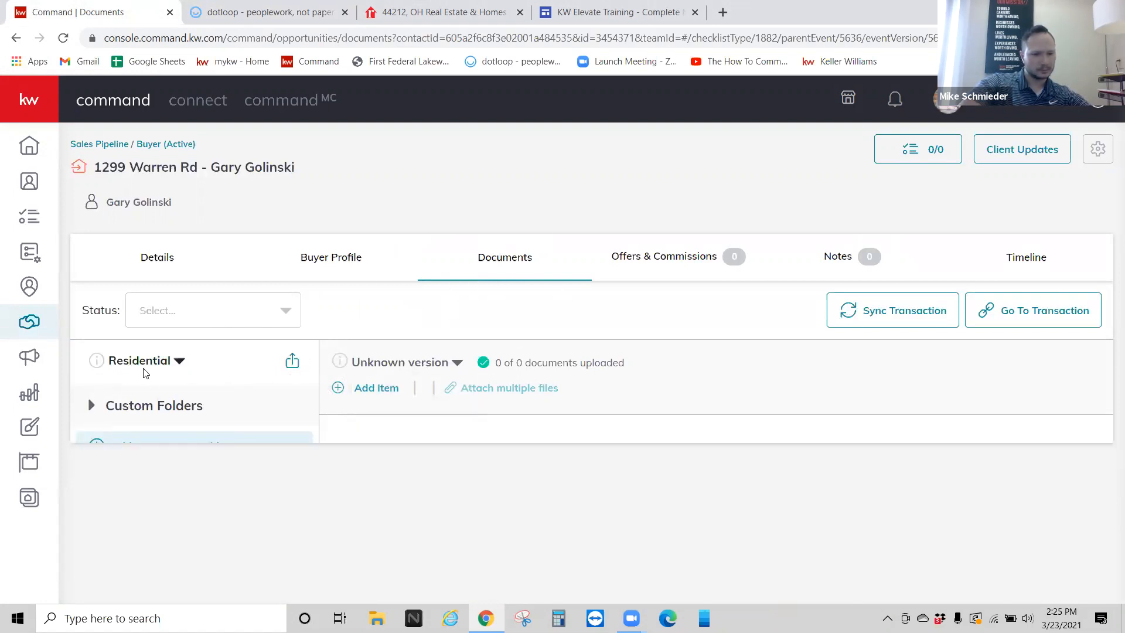
click(148, 361)
click(169, 259)
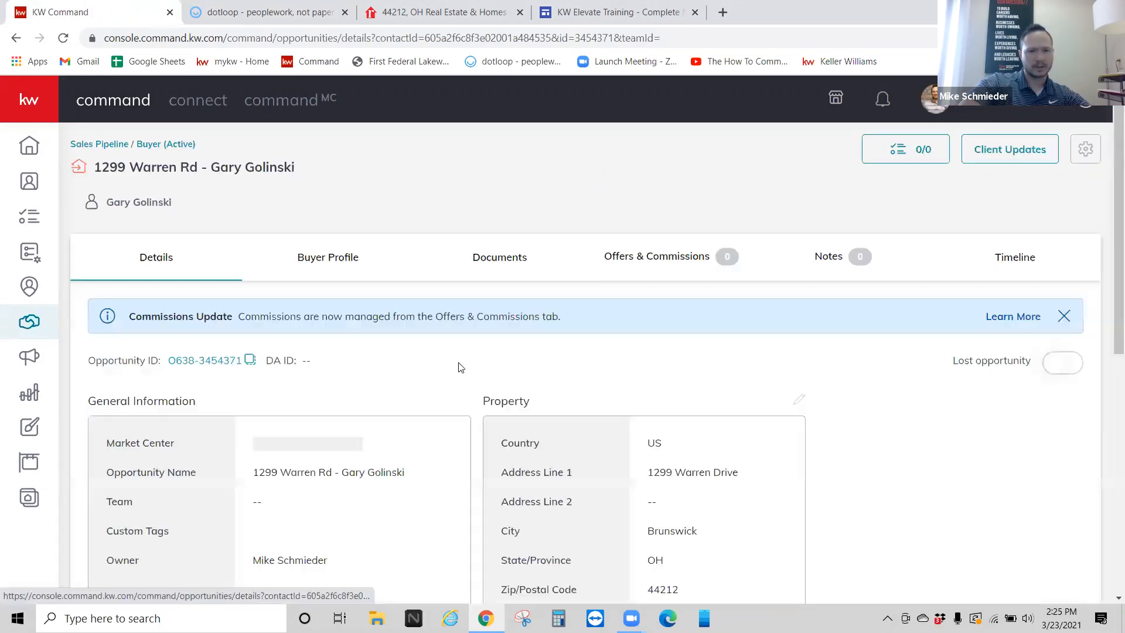
Step: Check the Contract Date in Edit General Information without changing it, then return to Documents
click(464, 400)
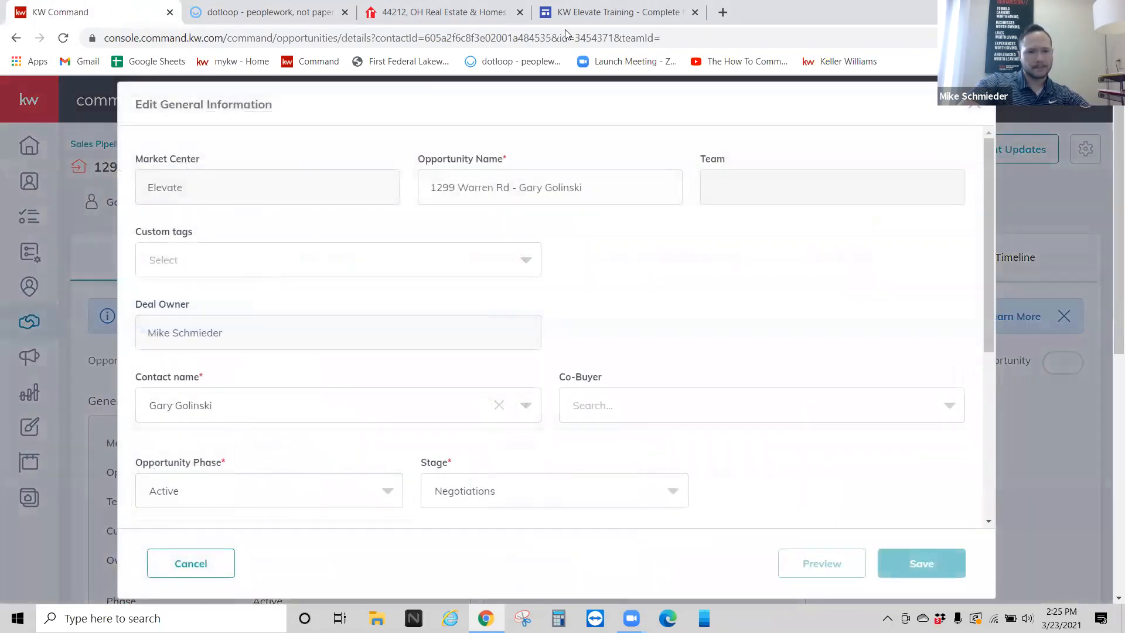
scroll(361, 297, down, 3)
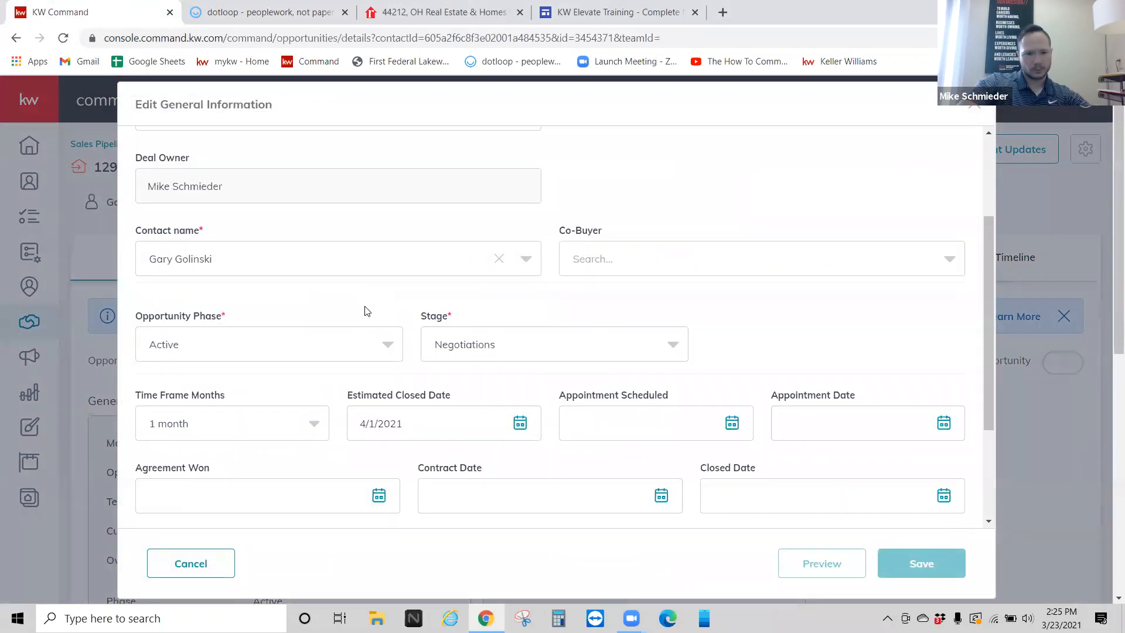
scroll(586, 404, down, 3)
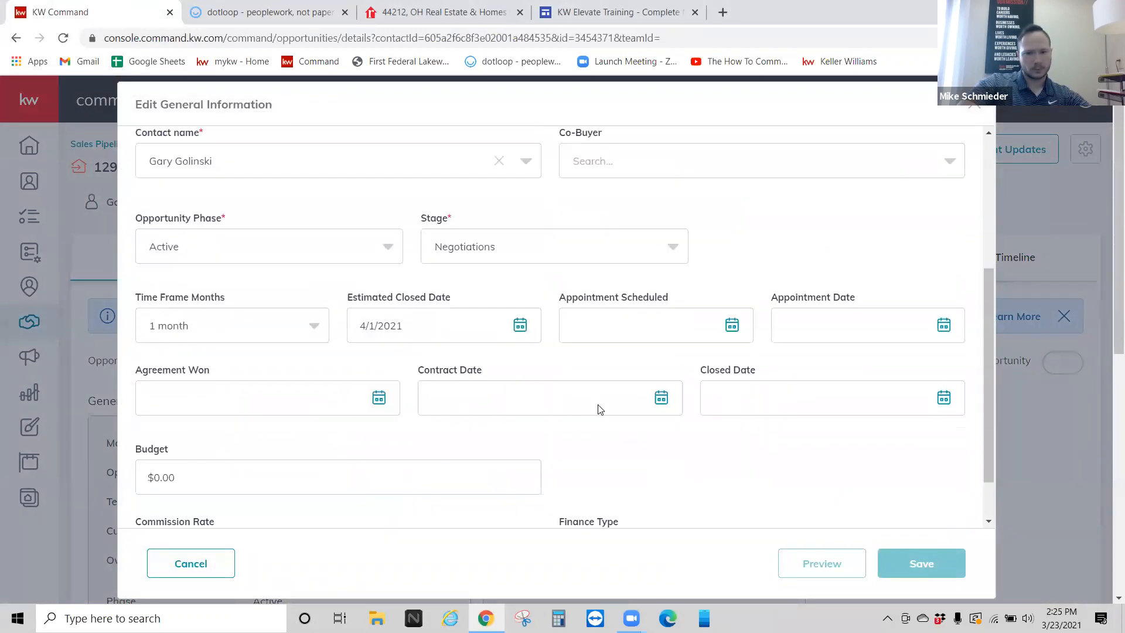
click(656, 344)
click(768, 397)
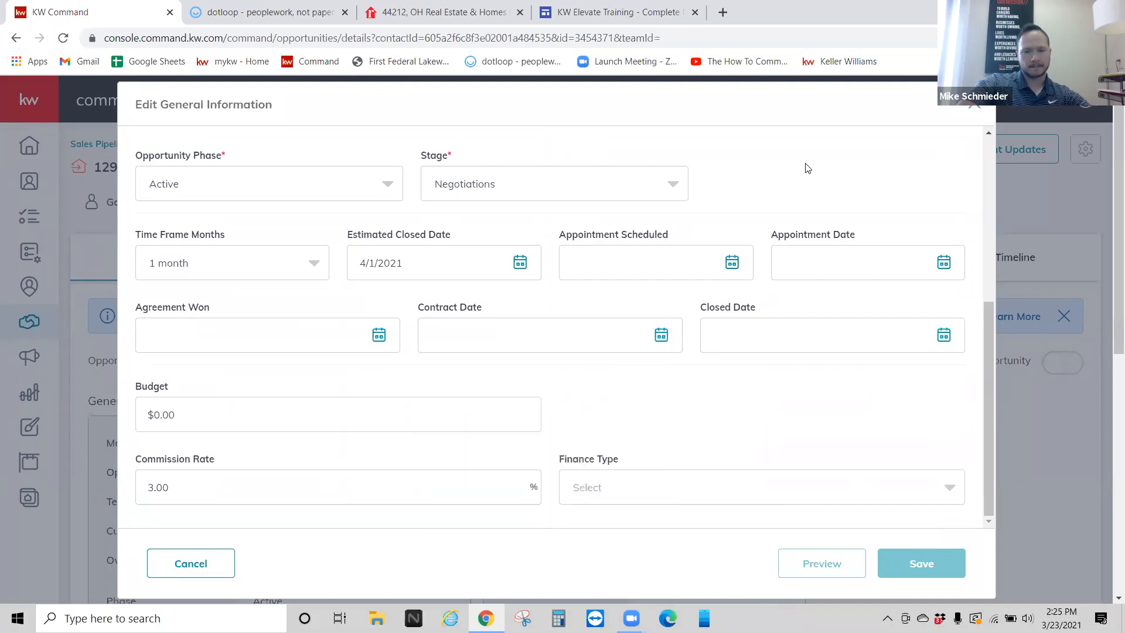
key(Escape)
click(495, 261)
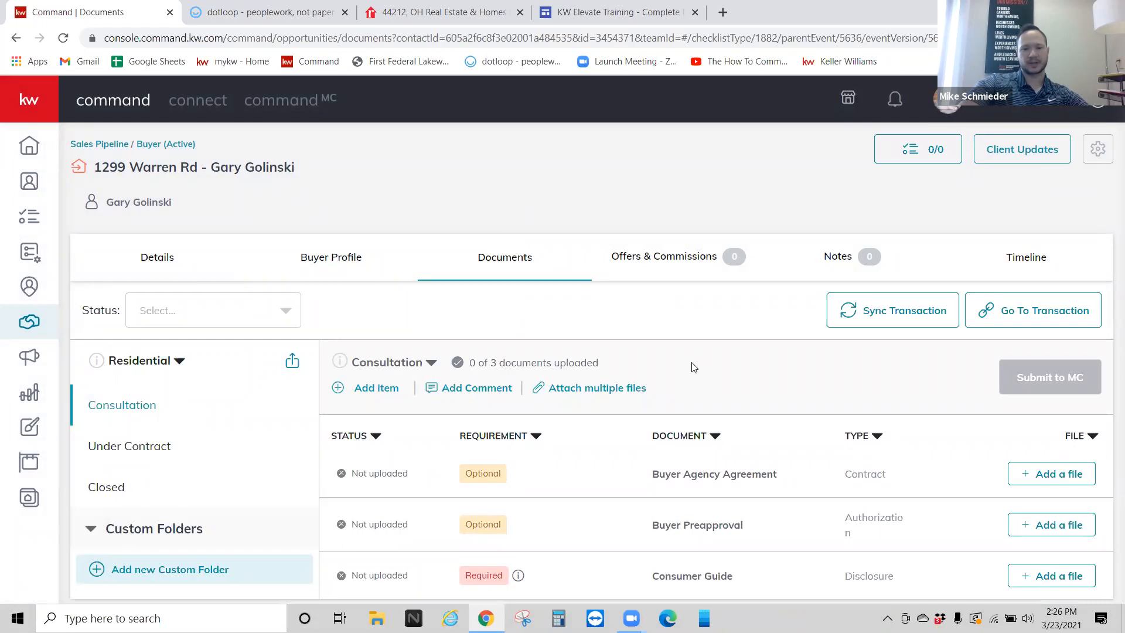
Step: Browse the Under Contract, Closed and Consultation checklists, ending on Under Contract
click(138, 452)
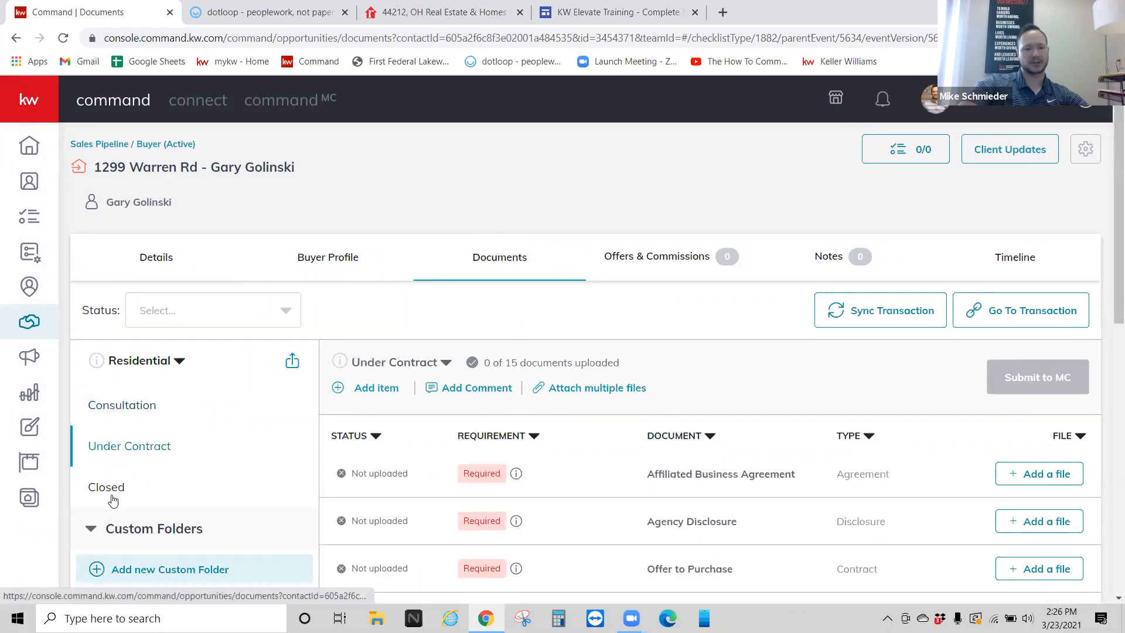
click(113, 499)
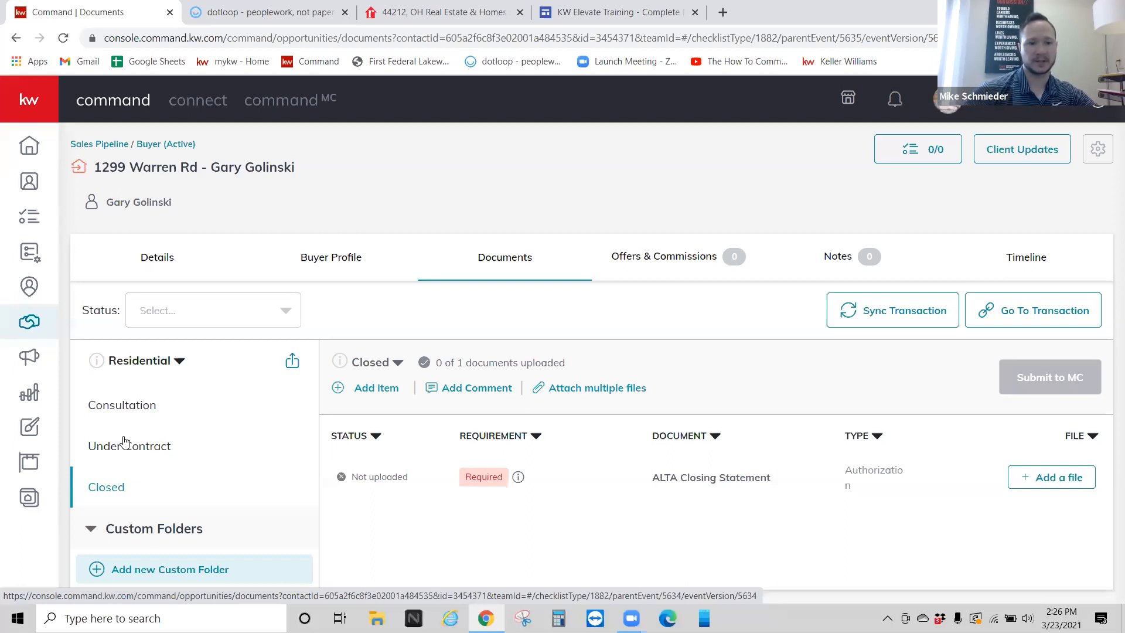
click(111, 406)
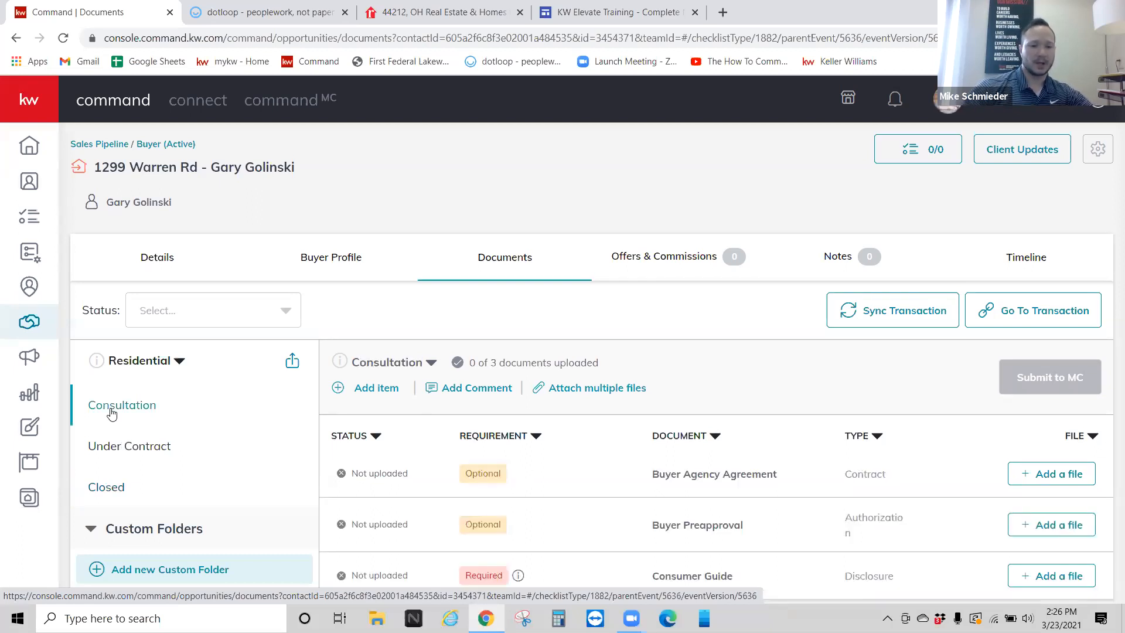
click(124, 448)
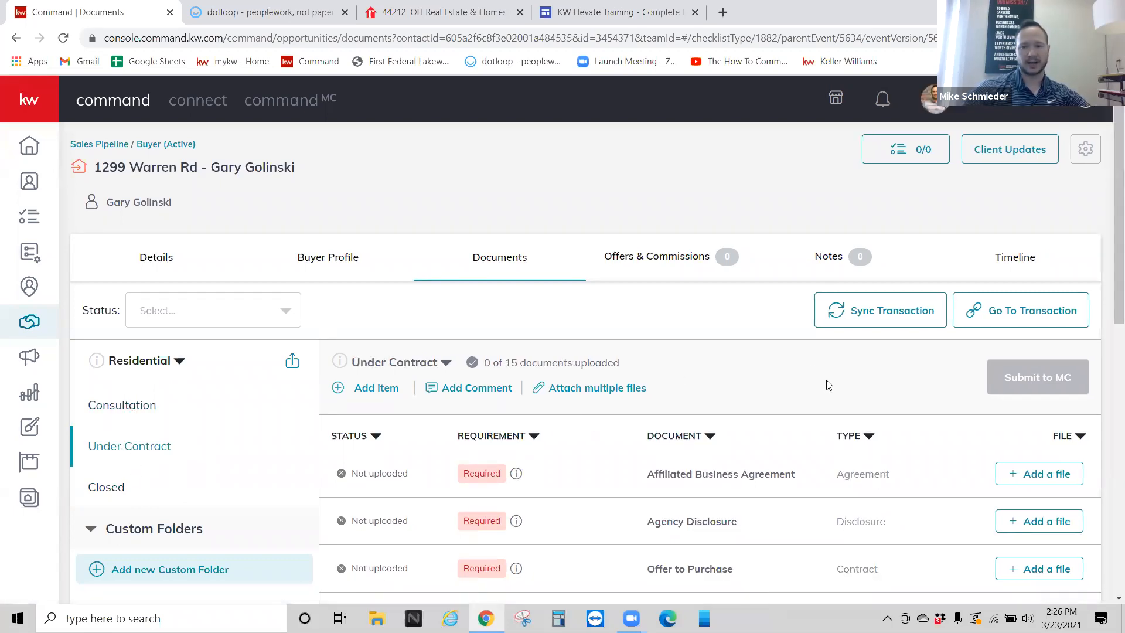
Step: Sync the transaction to dotloop and confirm updating the loop from Command
click(837, 321)
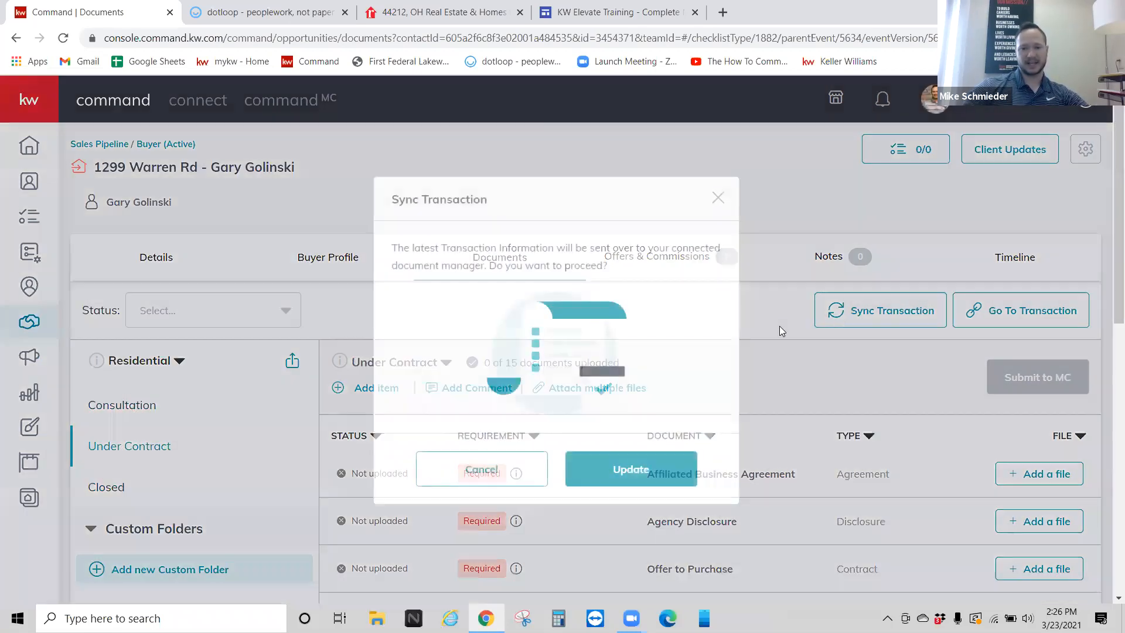
click(656, 470)
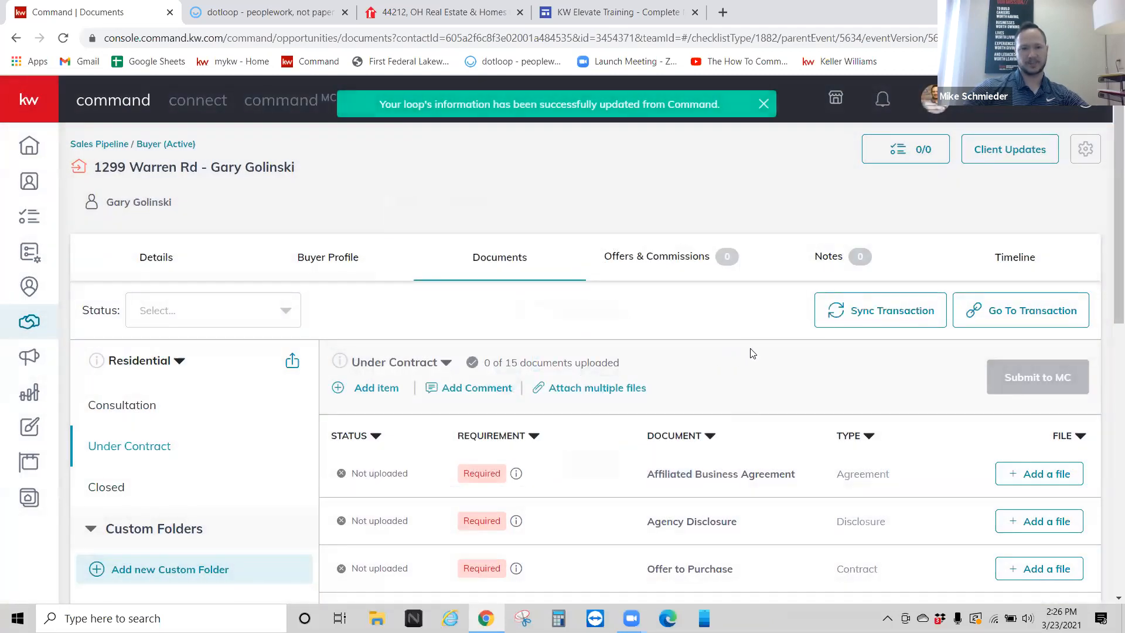
scroll(751, 353, down, 1)
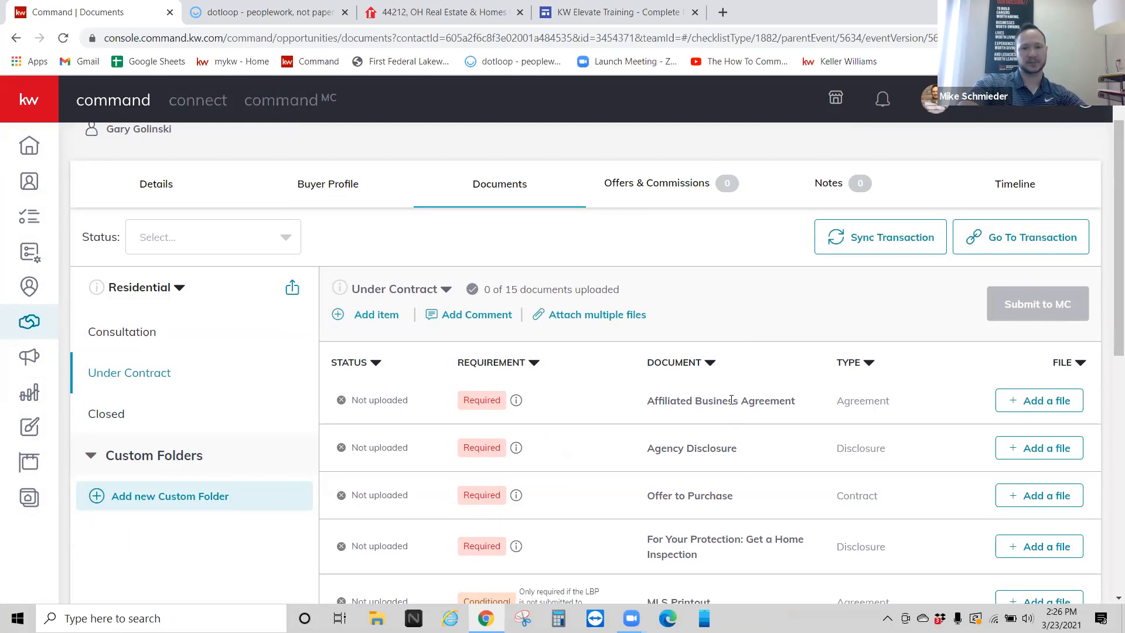
Step: Assign ABA disclosure Infinity.pdf from dotloop to the Affiliated Business Agreement checklist item
click(1008, 404)
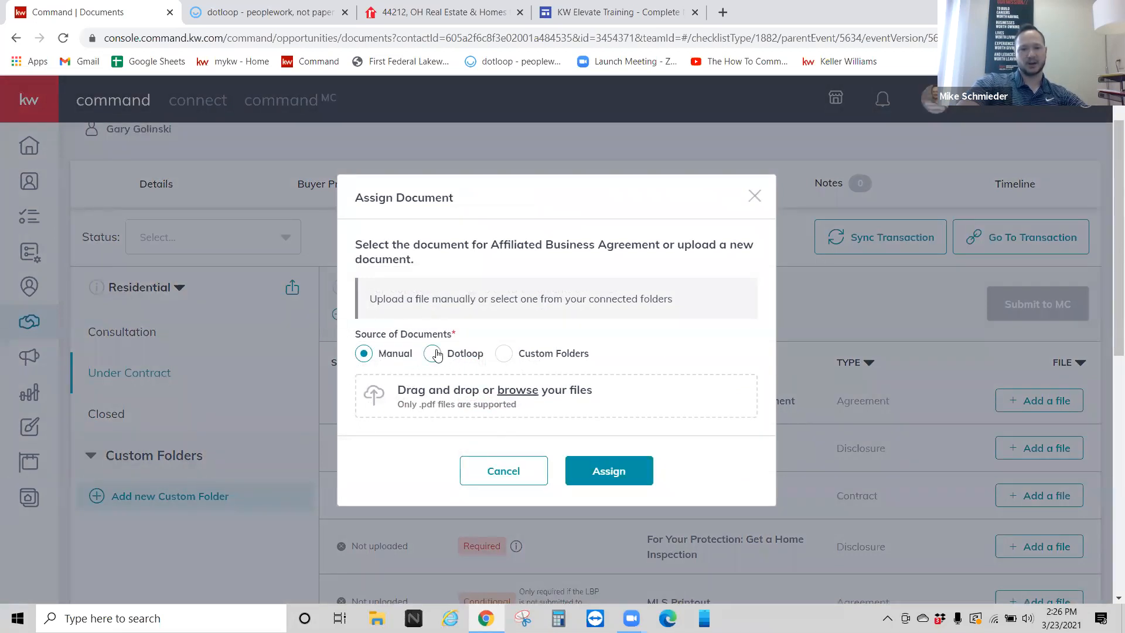
click(435, 353)
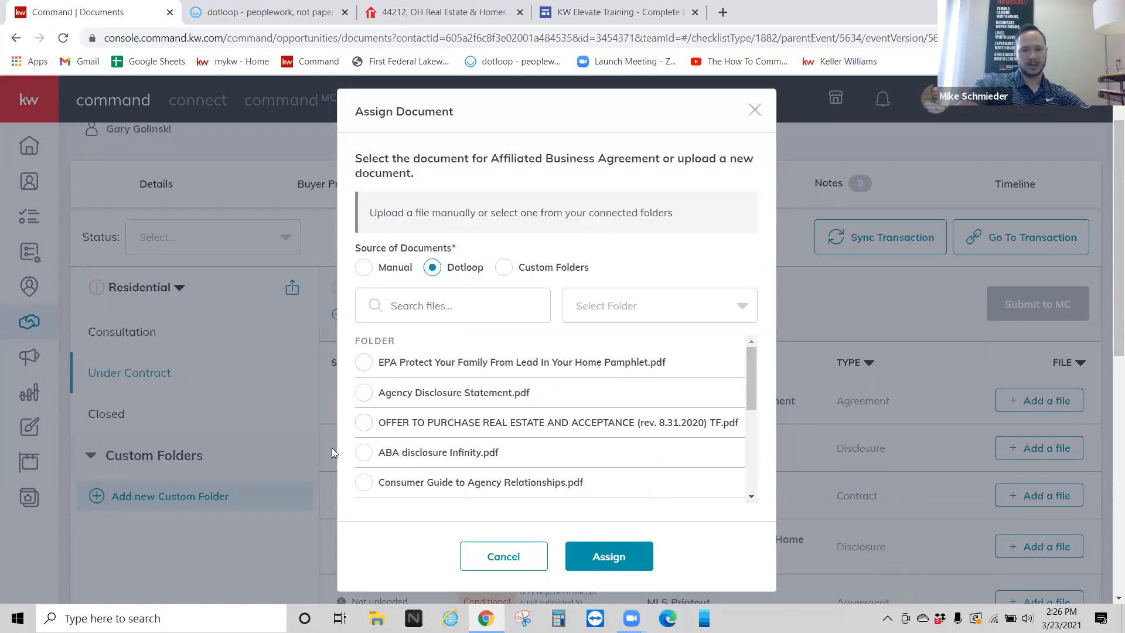
click(363, 452)
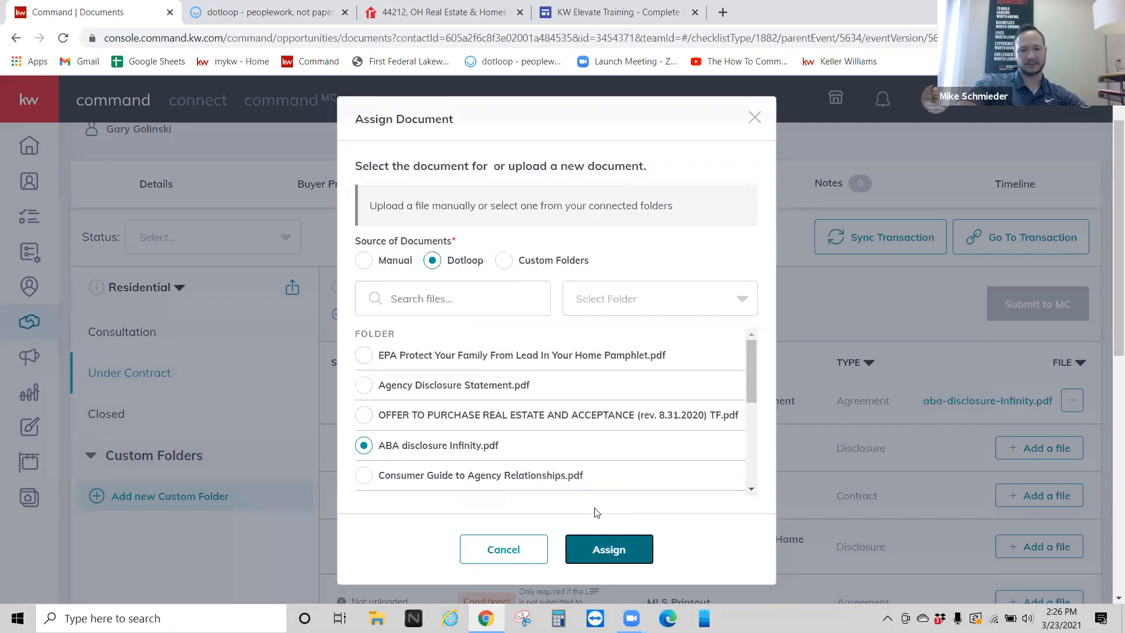
click(606, 547)
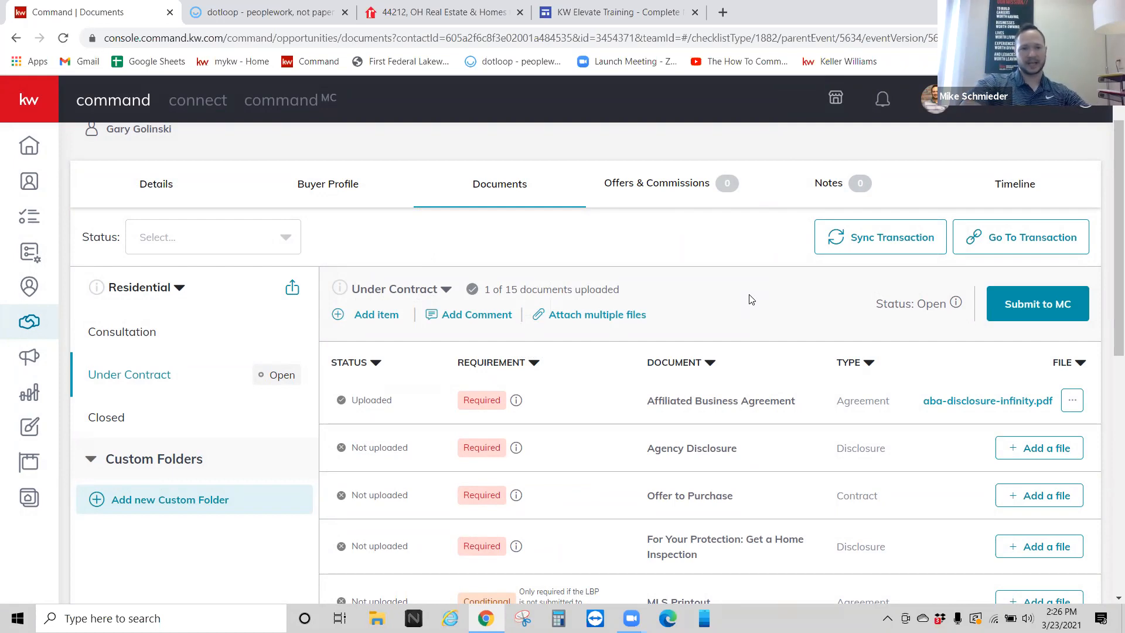
click(146, 331)
Step: Reopen Under Contract and submit its checklist, 1 of 15 documents uploaded, to MC for review
click(135, 456)
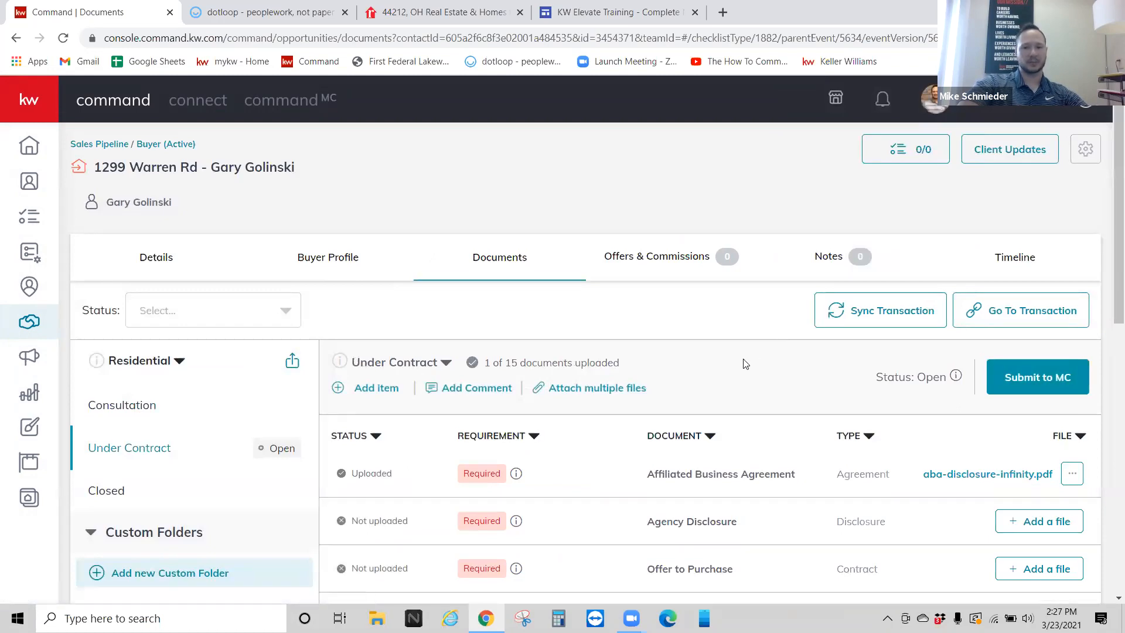
scroll(744, 362, down, 1)
click(1021, 308)
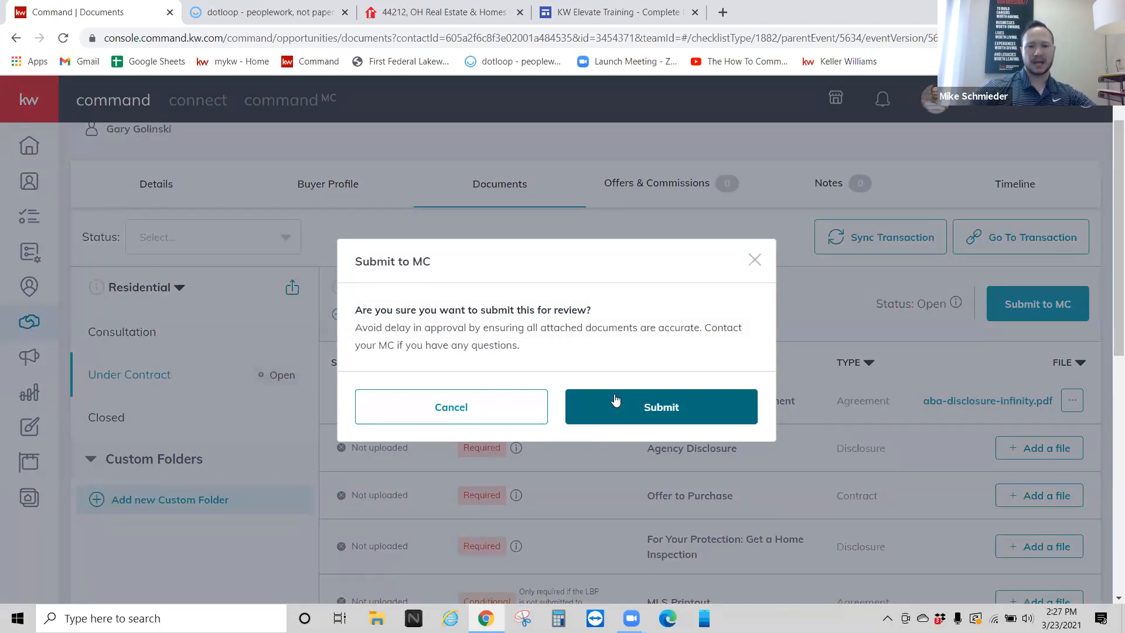
click(615, 399)
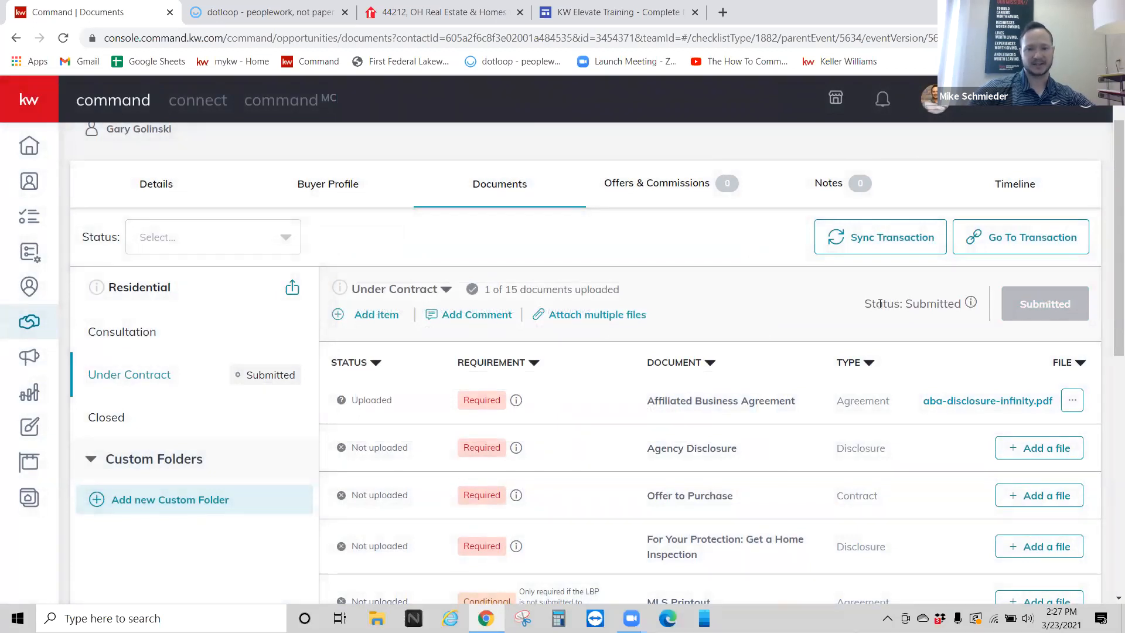
click(461, 316)
click(368, 448)
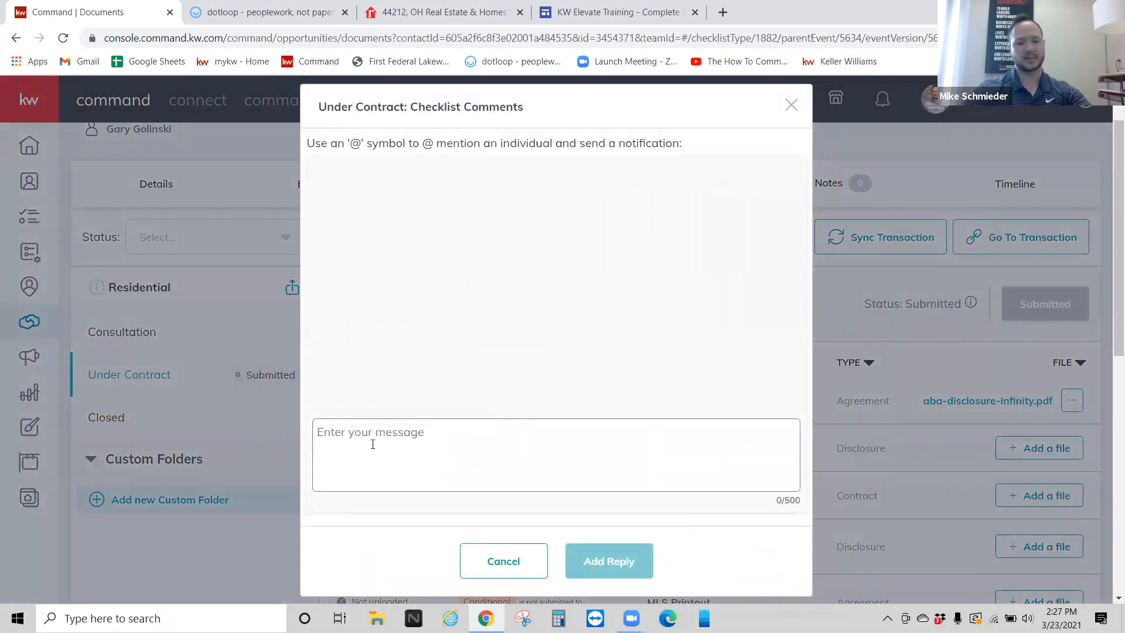
text(@)
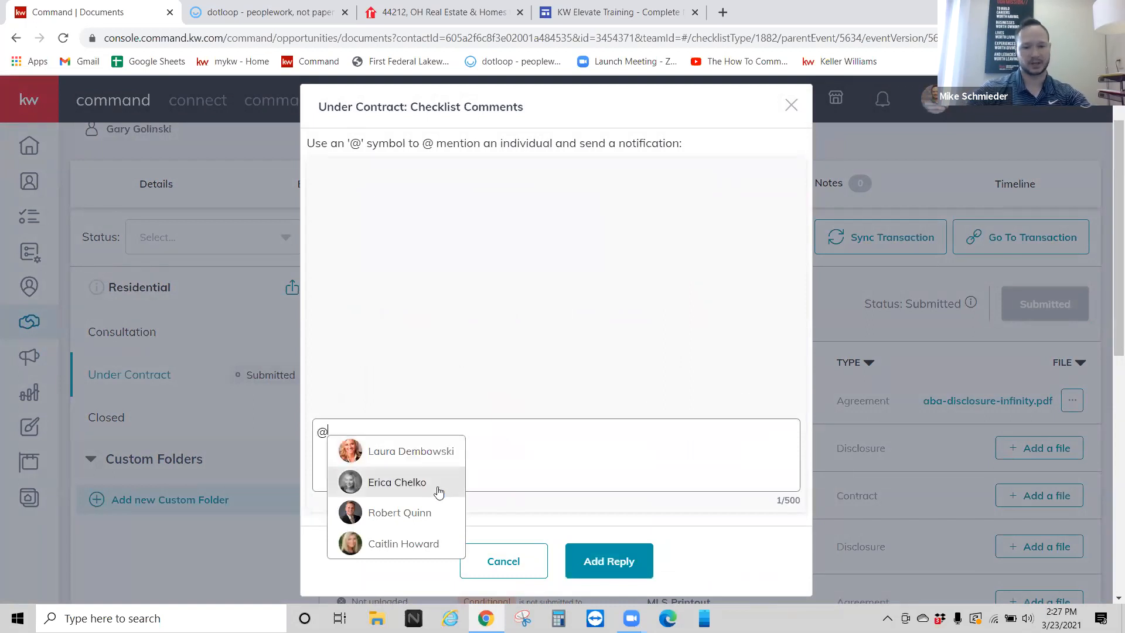
click(415, 518)
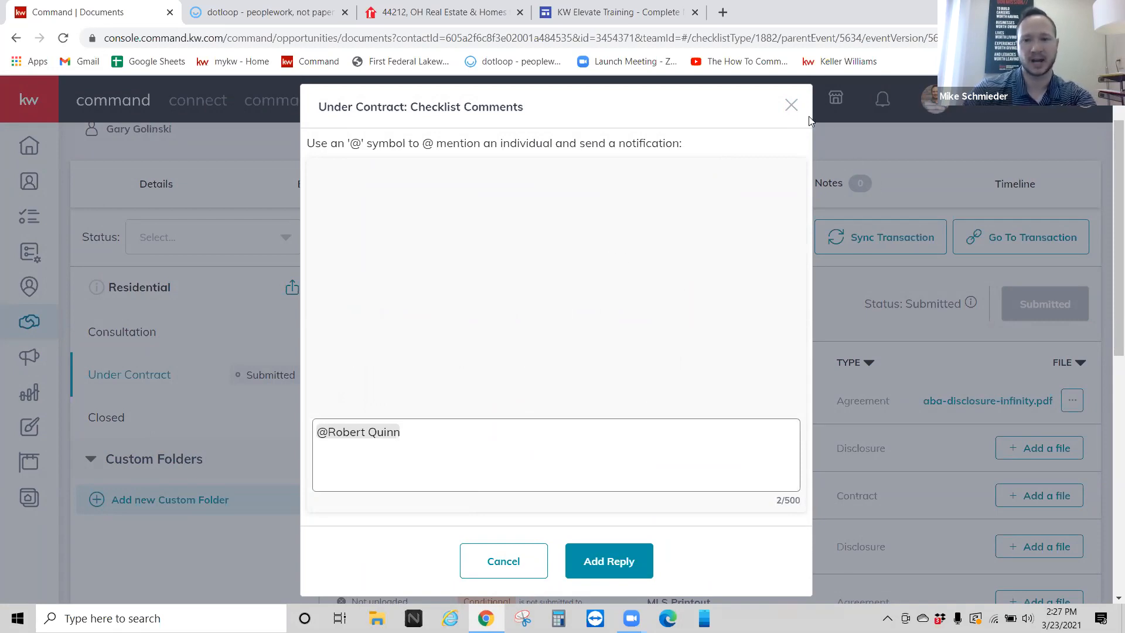
click(790, 104)
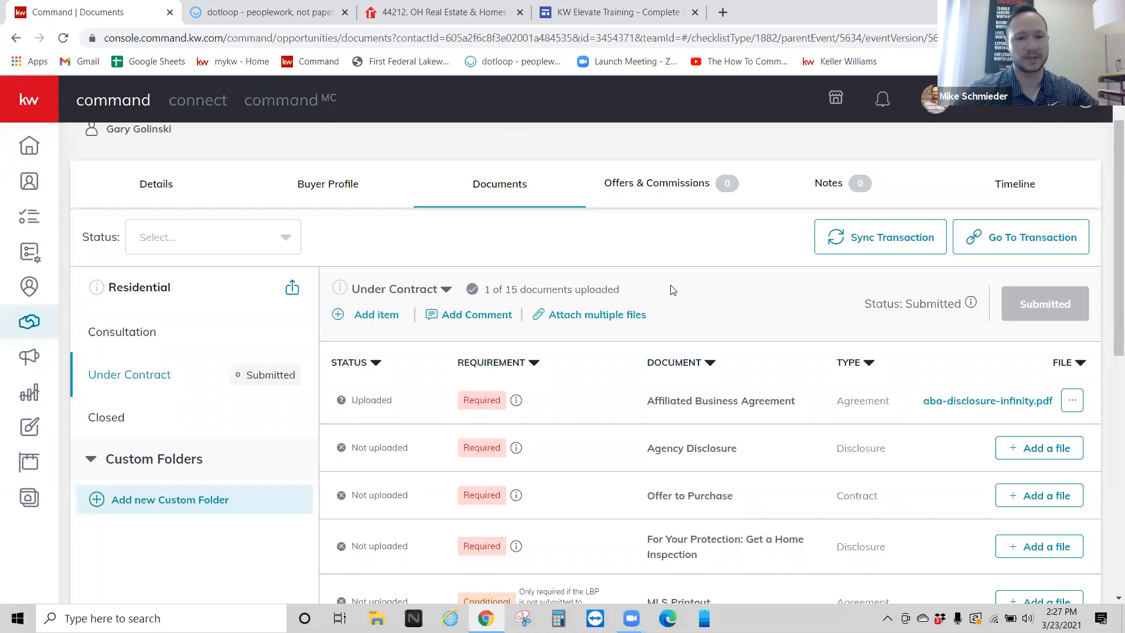
scroll(690, 290, down, 1)
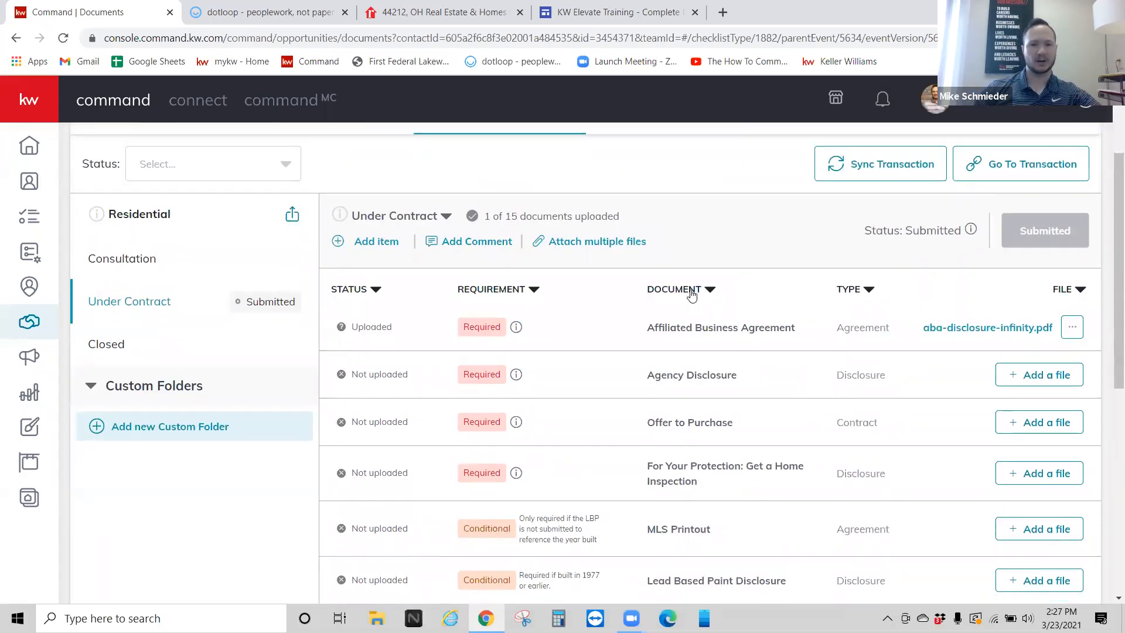
scroll(691, 295, up, 1)
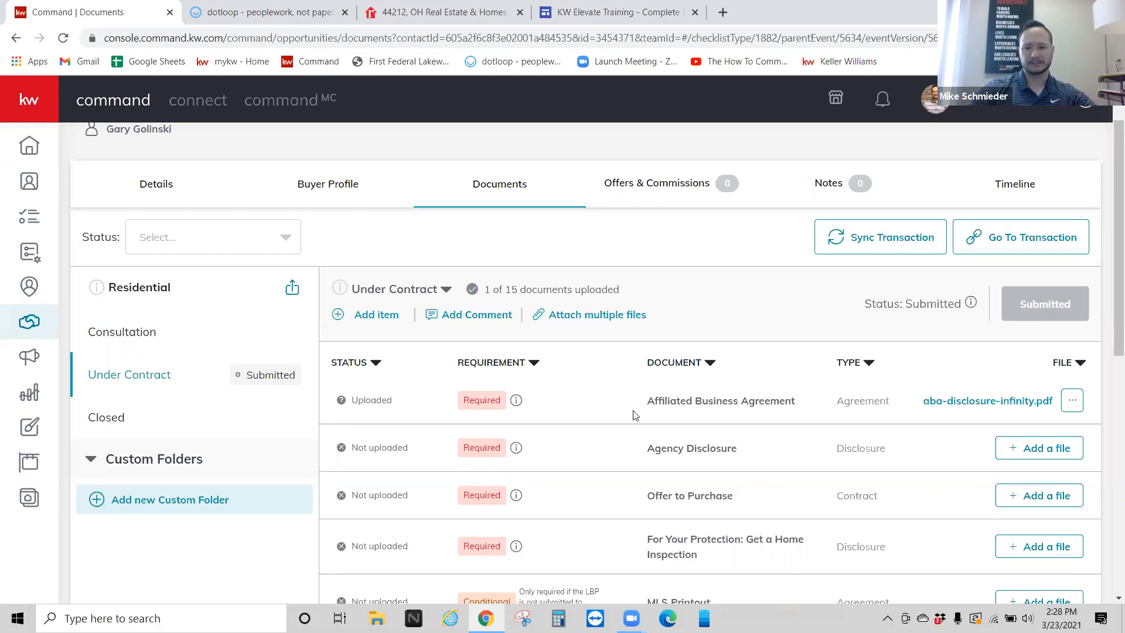
scroll(638, 429, down, 1)
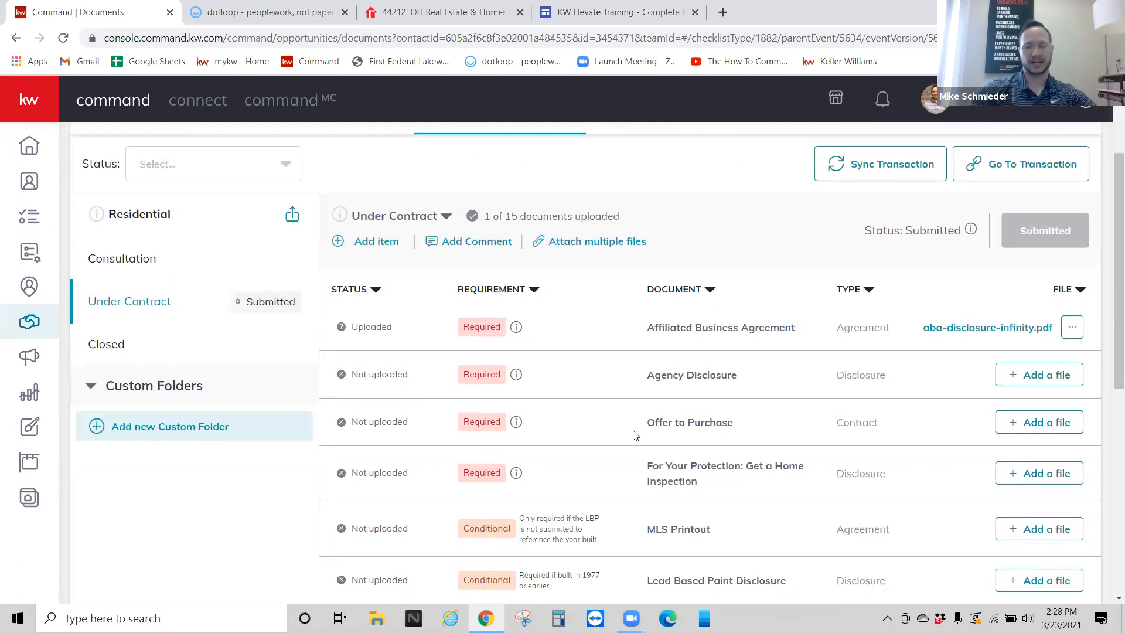
scroll(634, 433, up, 1)
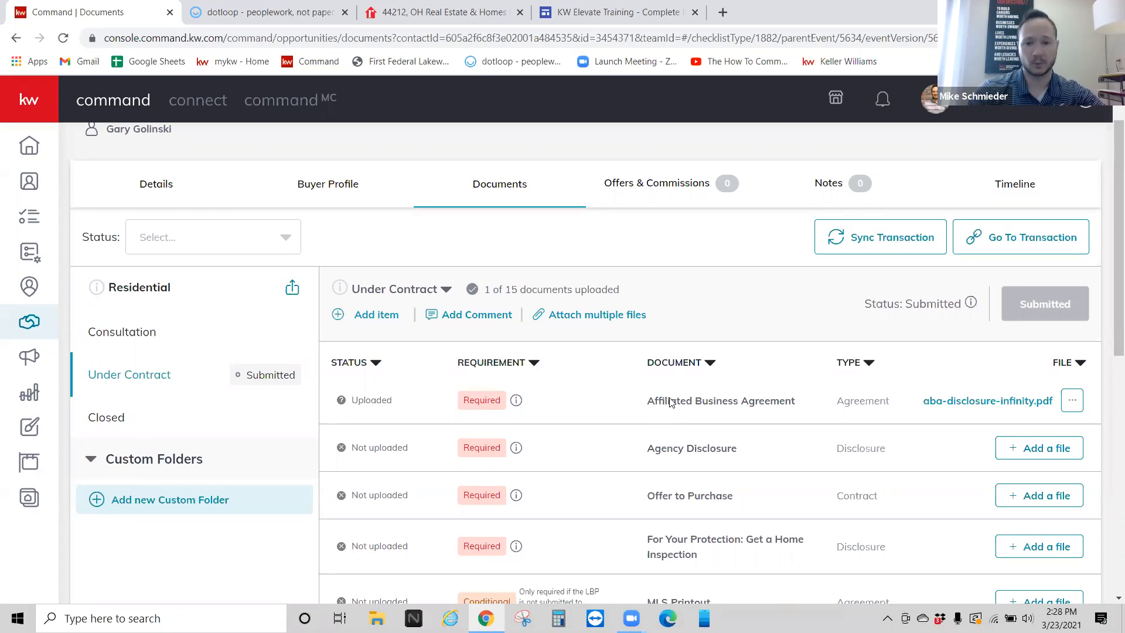
click(1044, 456)
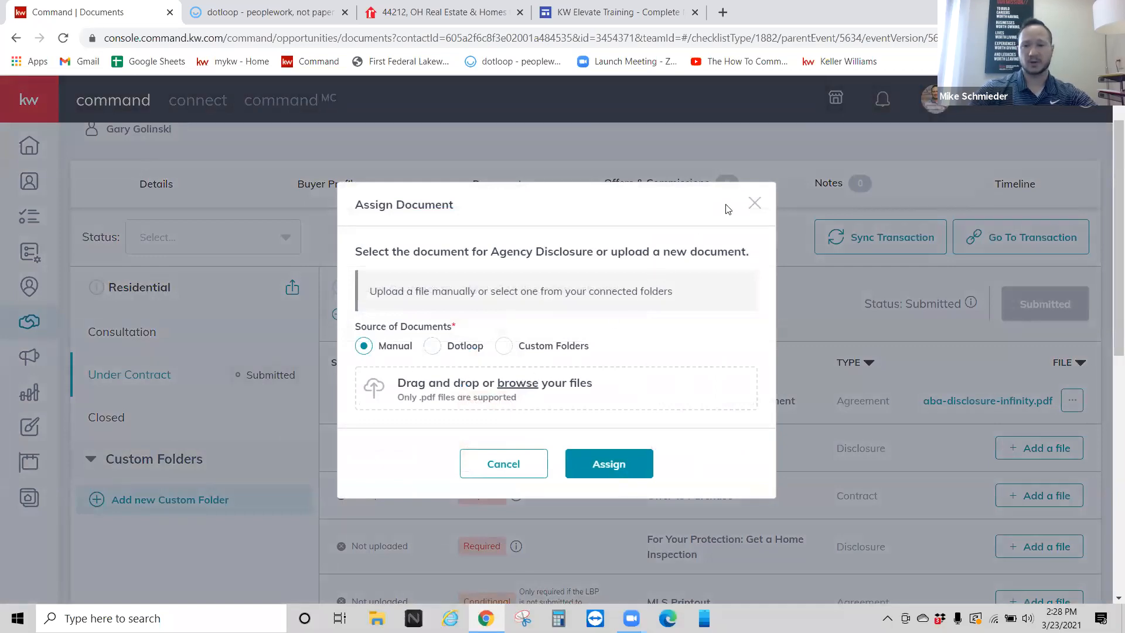
click(754, 202)
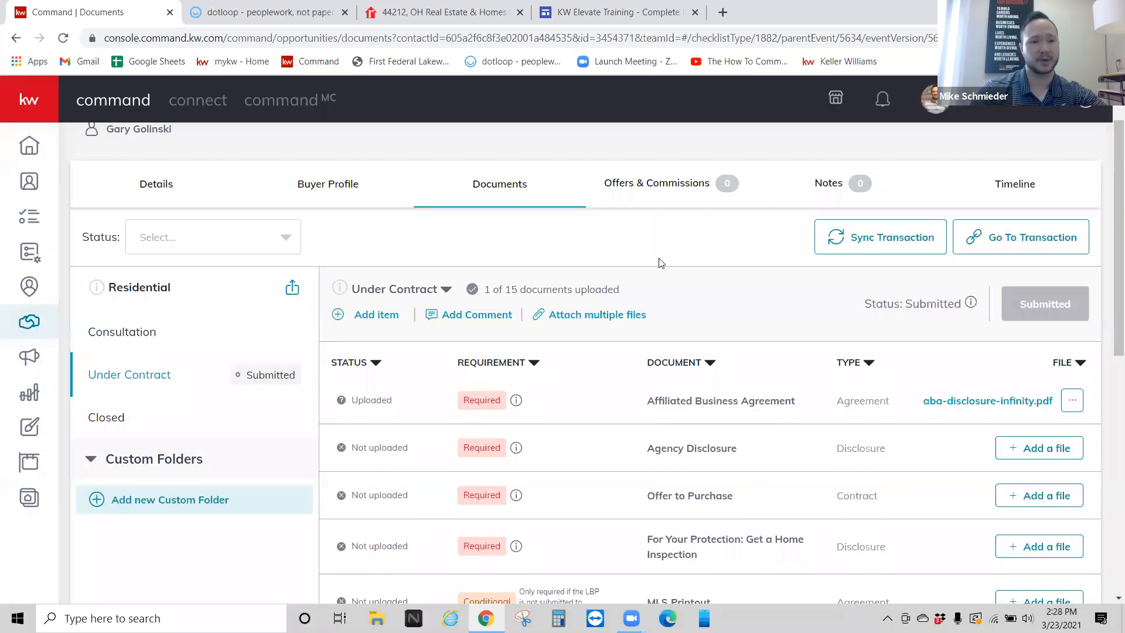
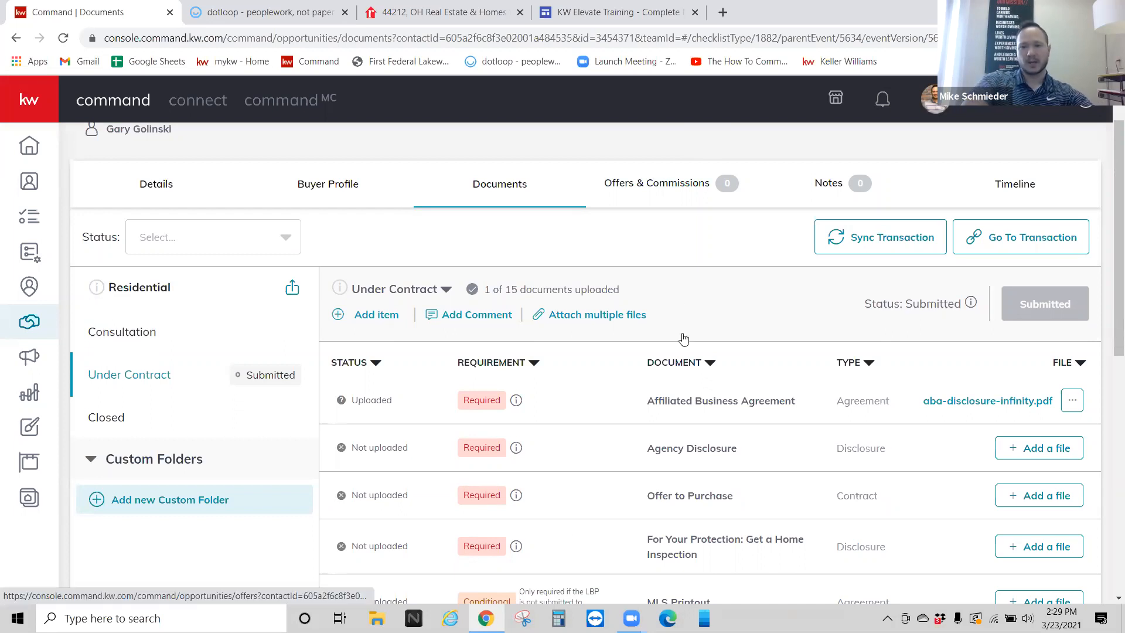
Step: Open the Offers & Commissions tab to add a new offer version for the buyer's deal
click(659, 195)
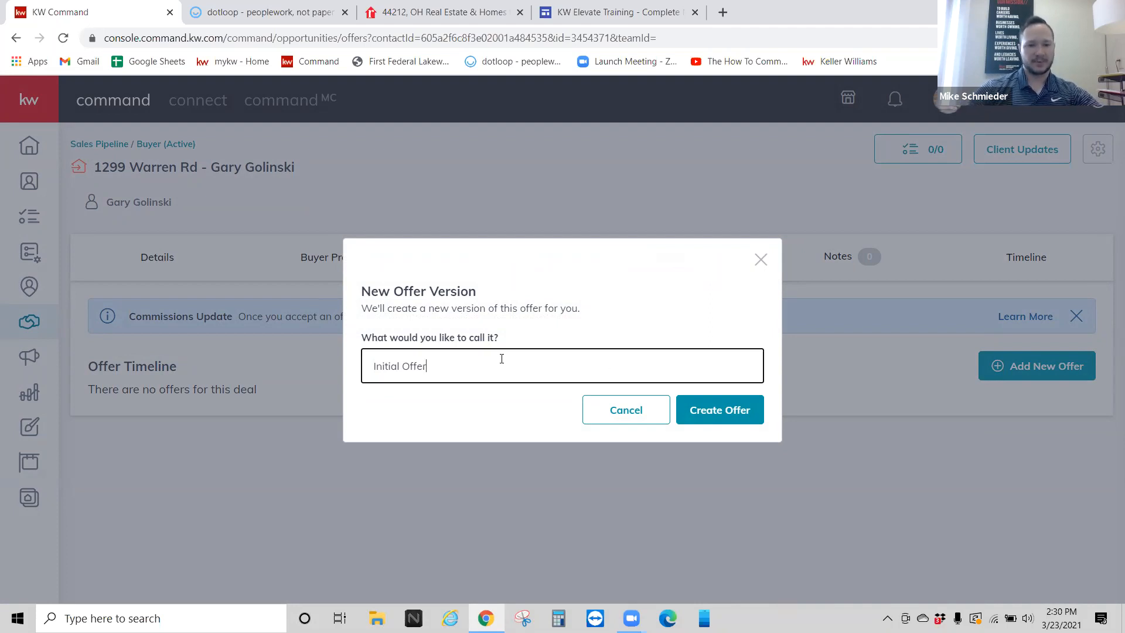
Step: Replace the proposed offer name with 'Initial Offers', chosen from the autofill suggestions
drag(500, 359, 369, 359)
click(664, 315)
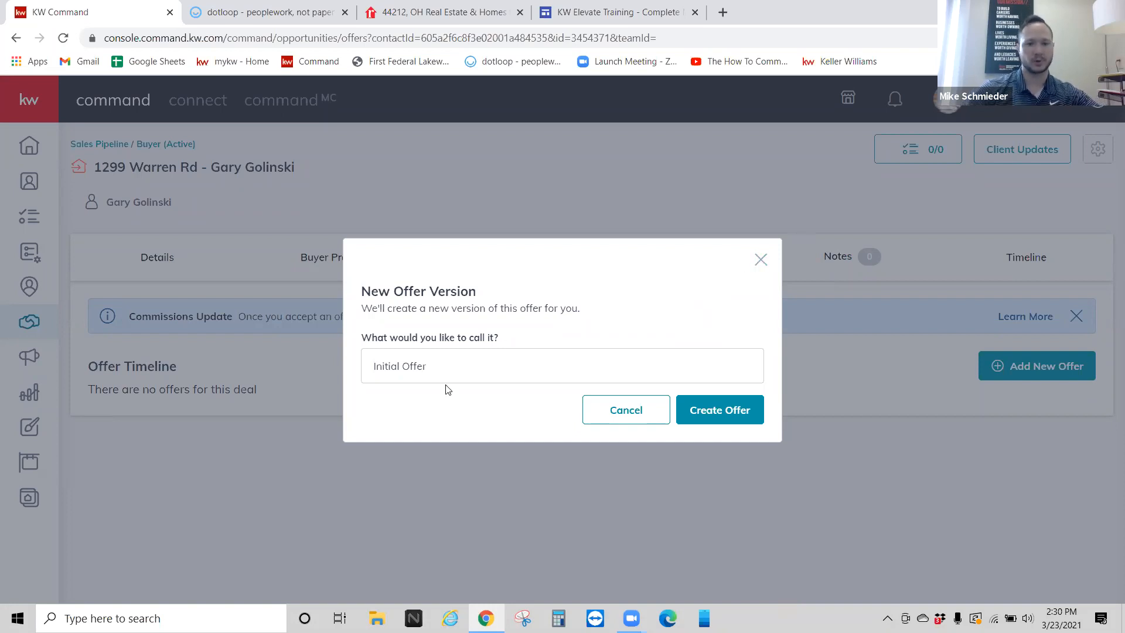
click(449, 357)
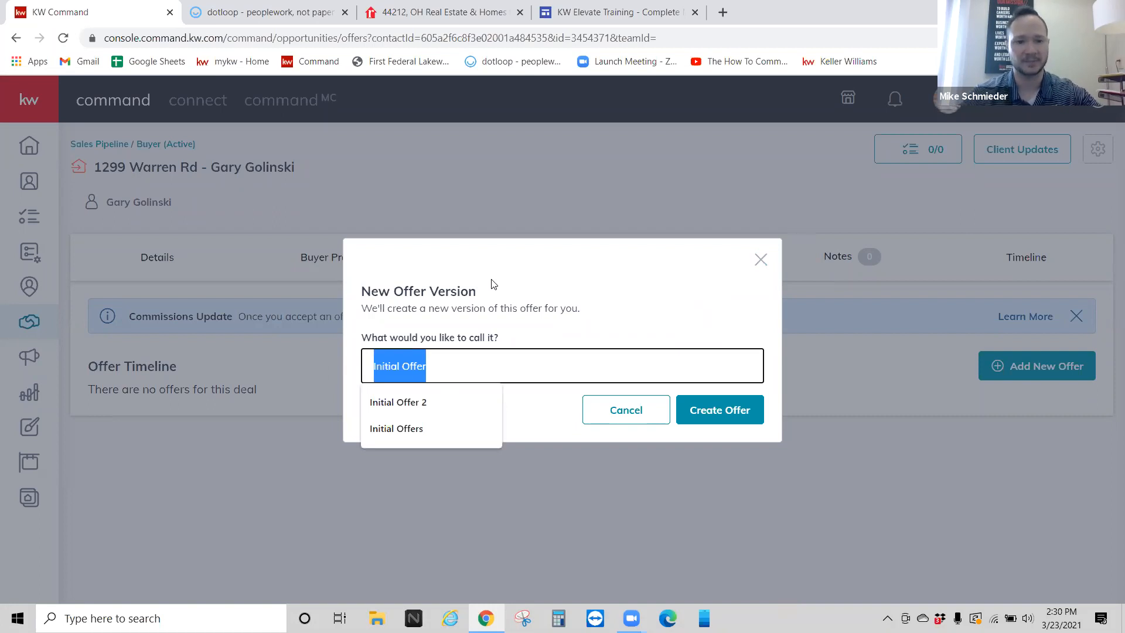
text(123 Main St)
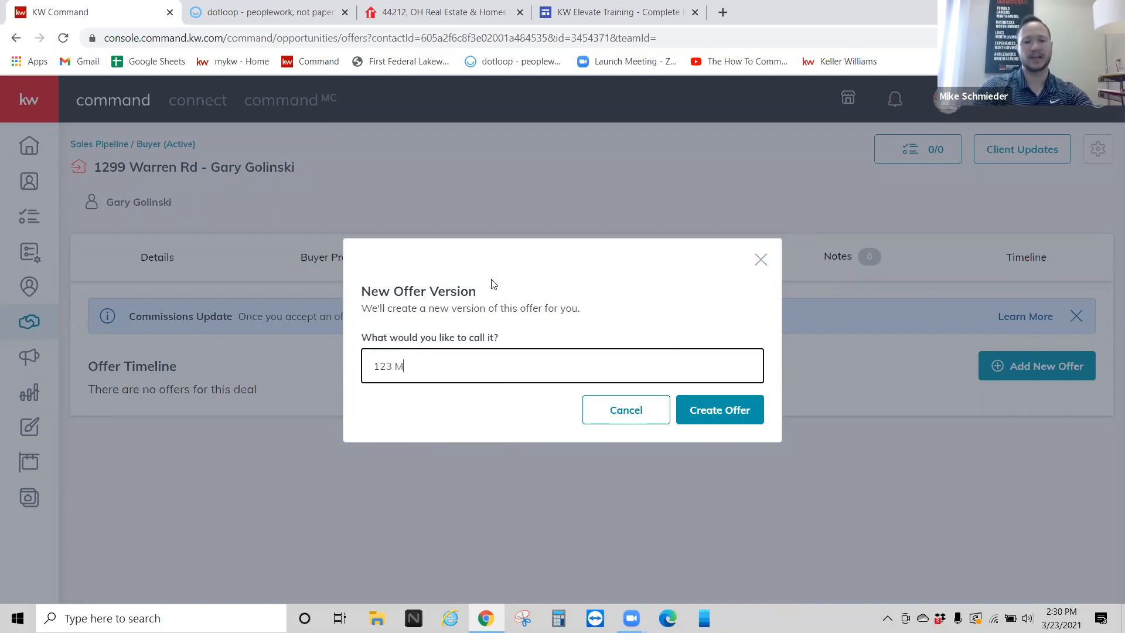
key(BackSpace)
key(BackSpace)
key(BackSpace)
key(BackSpace)
key(BackSpace)
key(BackSpace)
key(BackSpace)
key(BackSpace)
key(BackSpace)
key(BackSpace)
key(BackSpace)
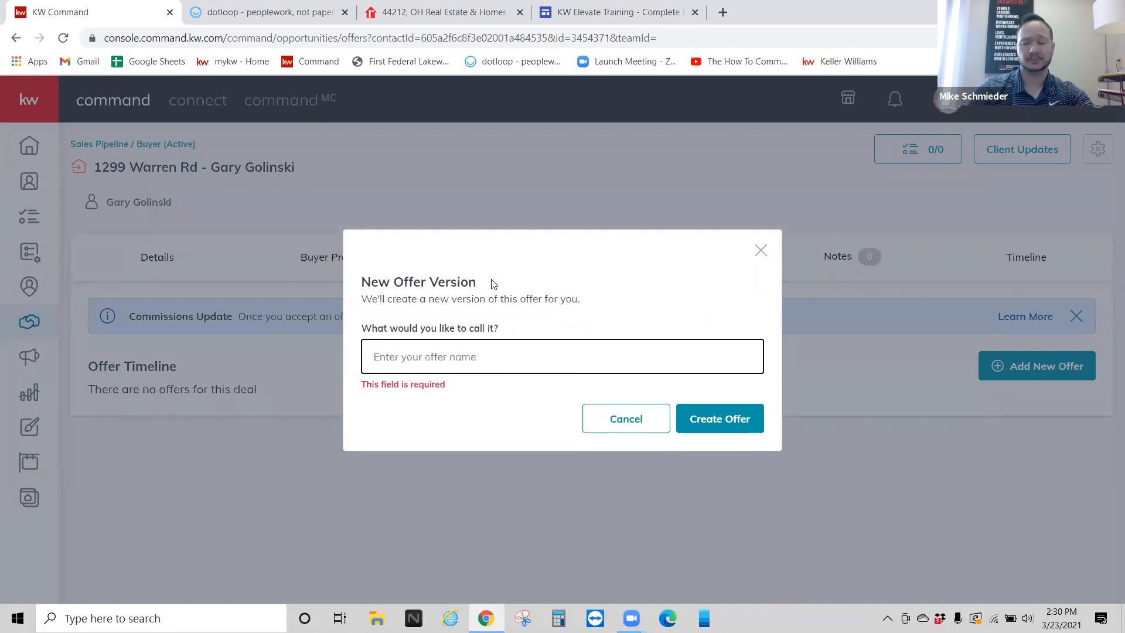
click(433, 356)
click(494, 365)
click(497, 351)
text(In)
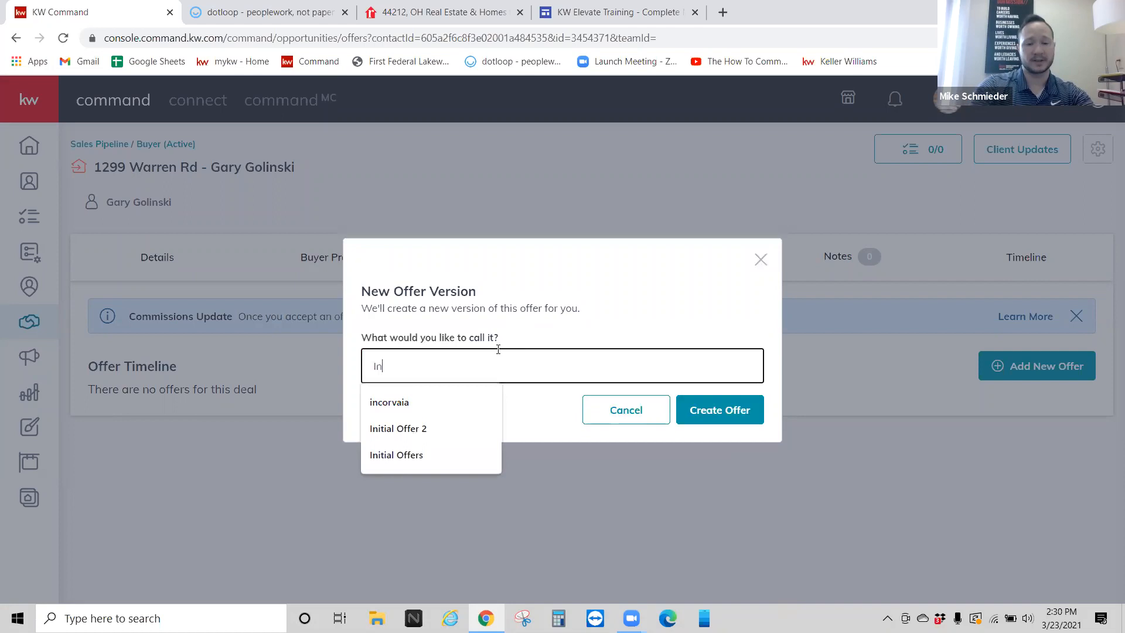
key(Down)
key(Down)
key(Down)
key(Return)
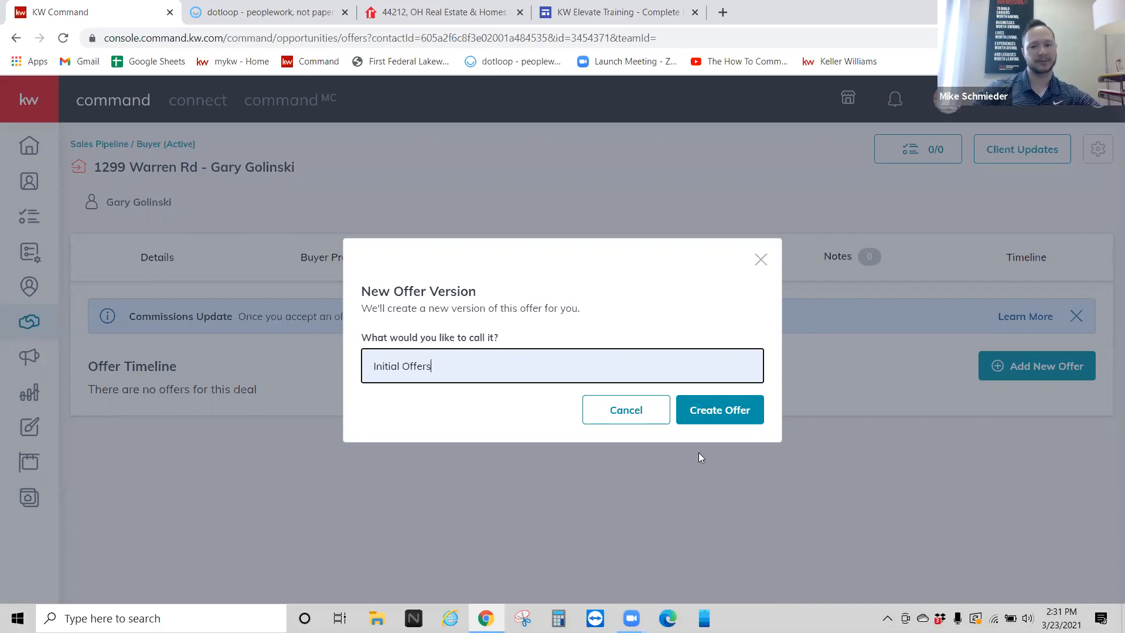
Step: Create the Initial Offers version and set its closed date to 4/1/2021
click(722, 414)
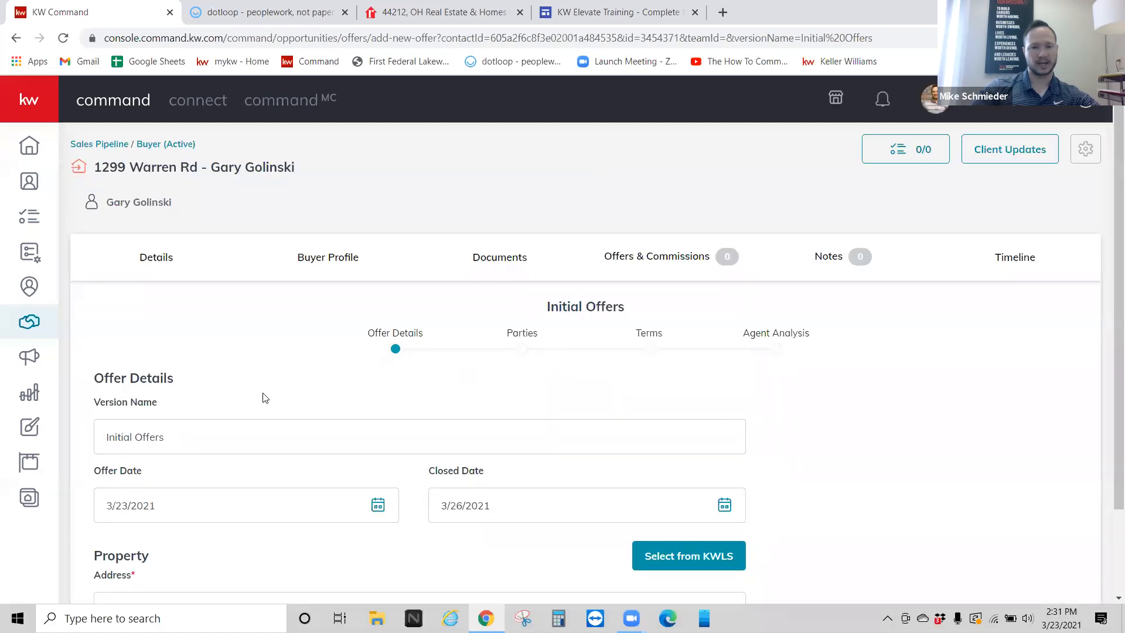
scroll(240, 356, down, 2)
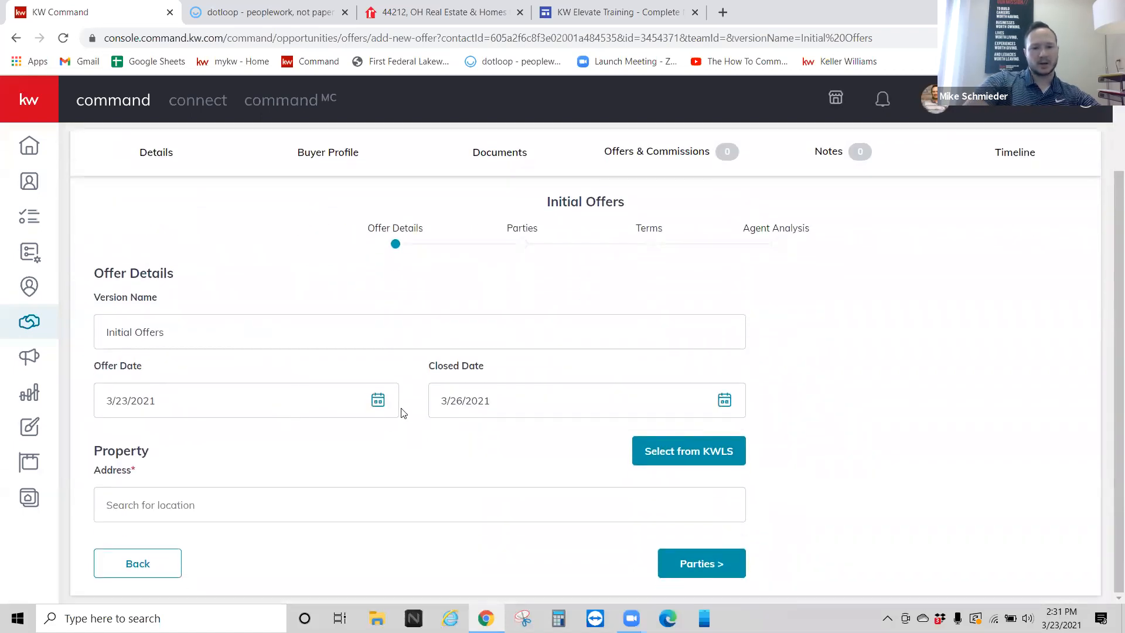
click(724, 400)
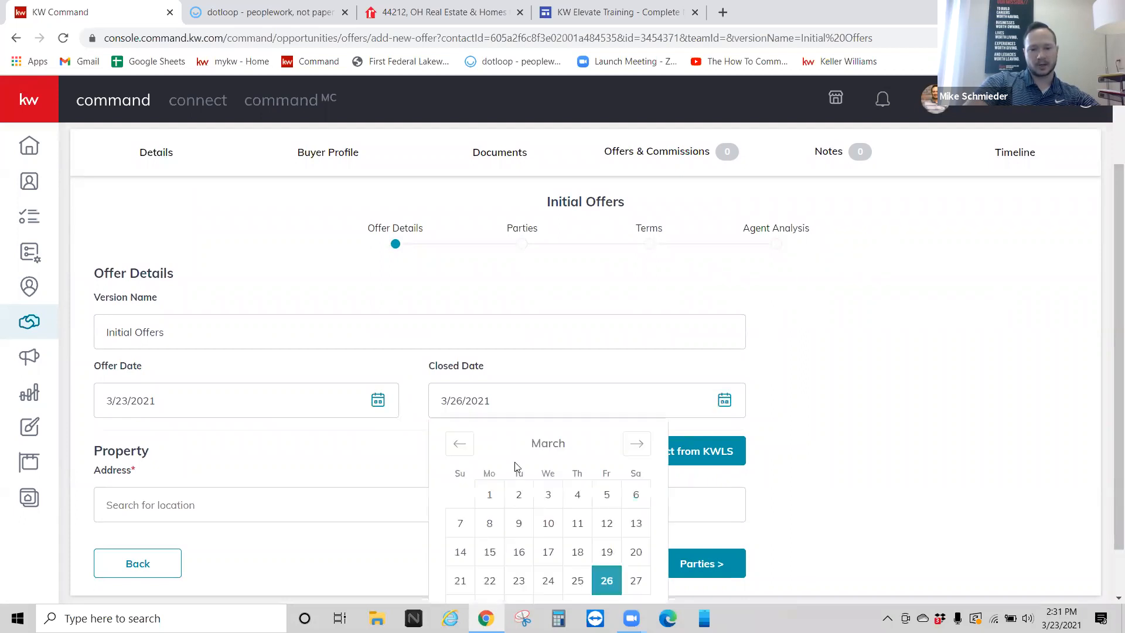
scroll(515, 466, down, 1)
click(637, 385)
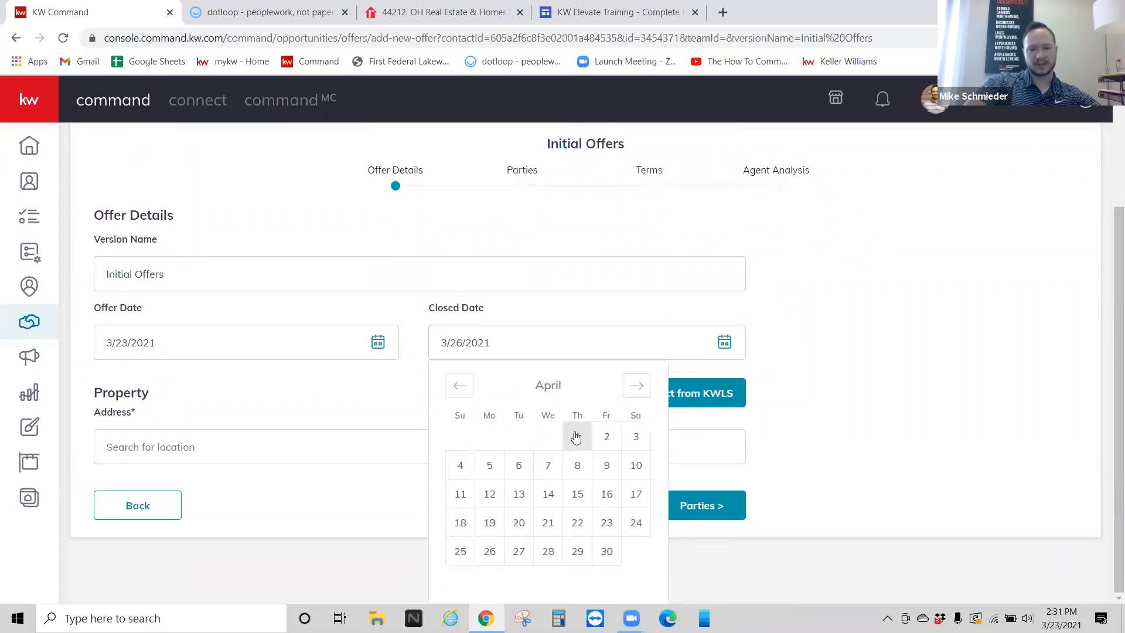
click(576, 436)
Step: Fill in the property address from the suggestion list and continue to Parties
click(292, 497)
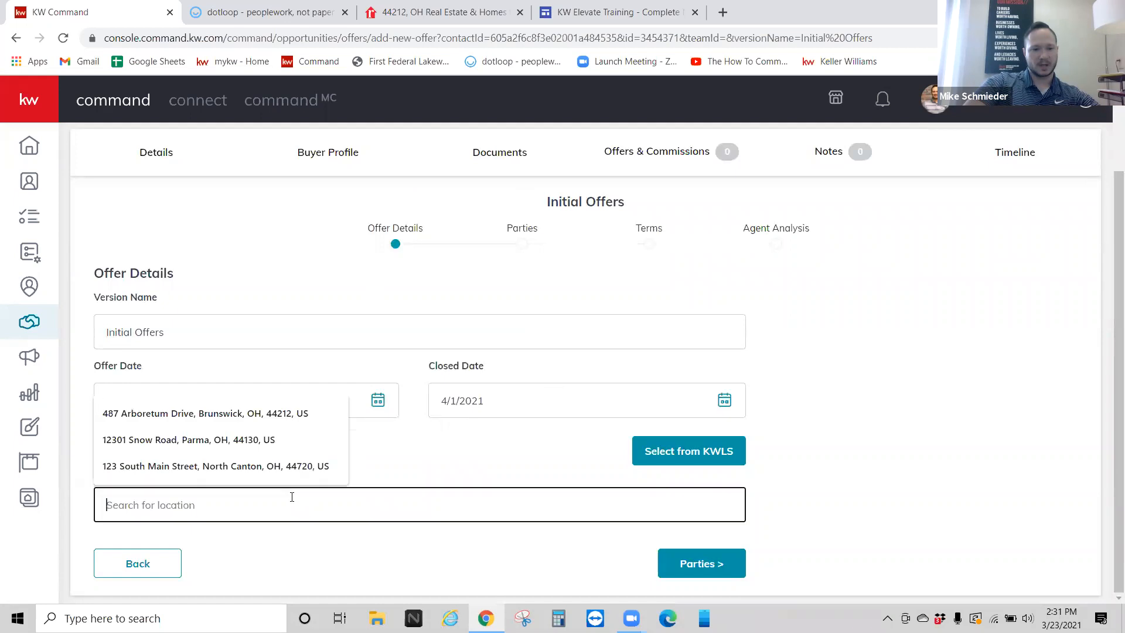
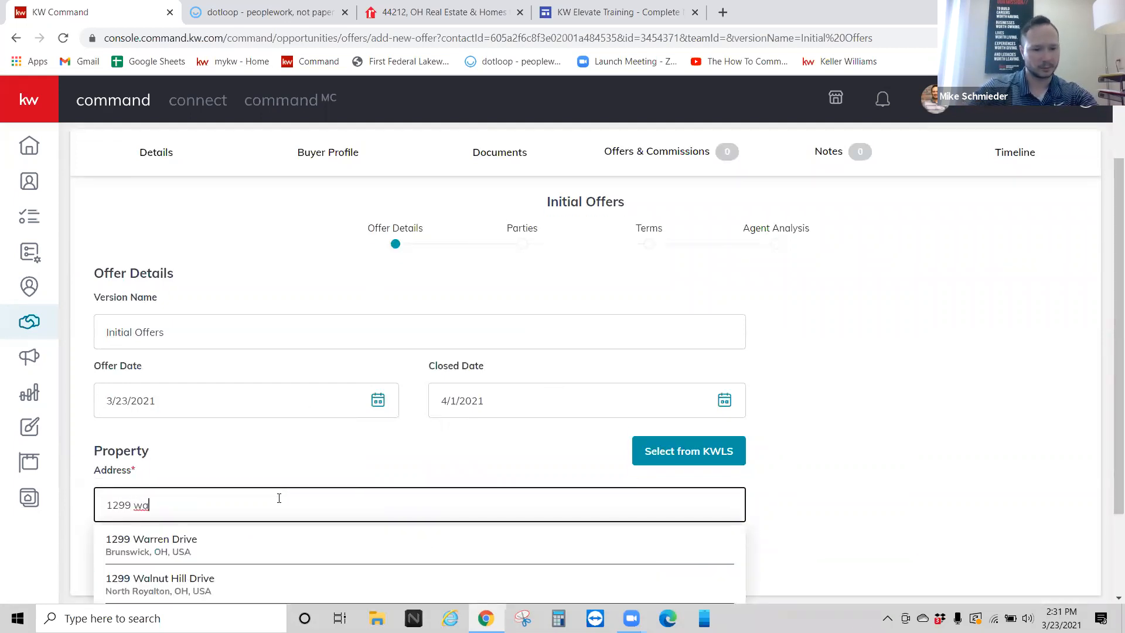
click(186, 543)
scroll(319, 425, down, 1)
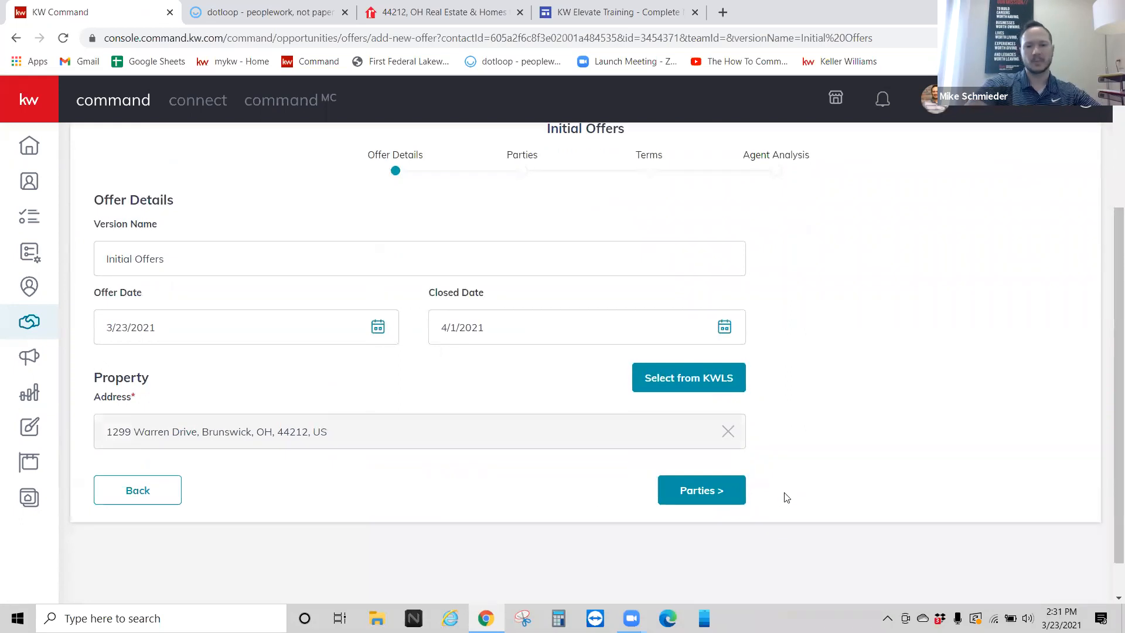
click(700, 488)
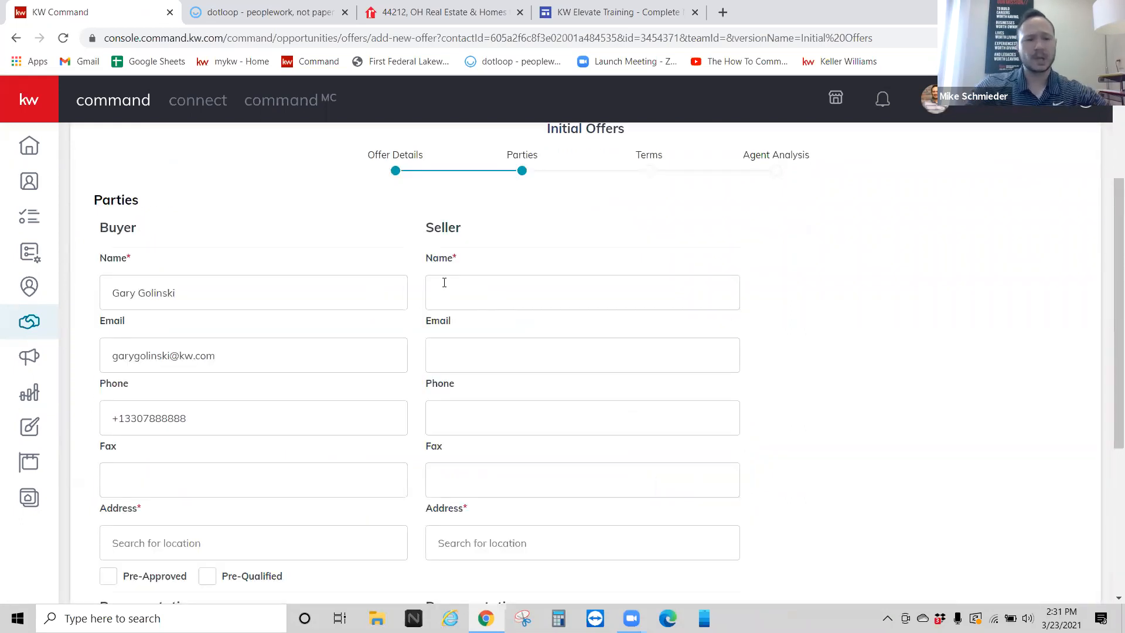
Step: Enter the seller's name and the seller's agent name in the offer's parties
scroll(217, 292, down, 5)
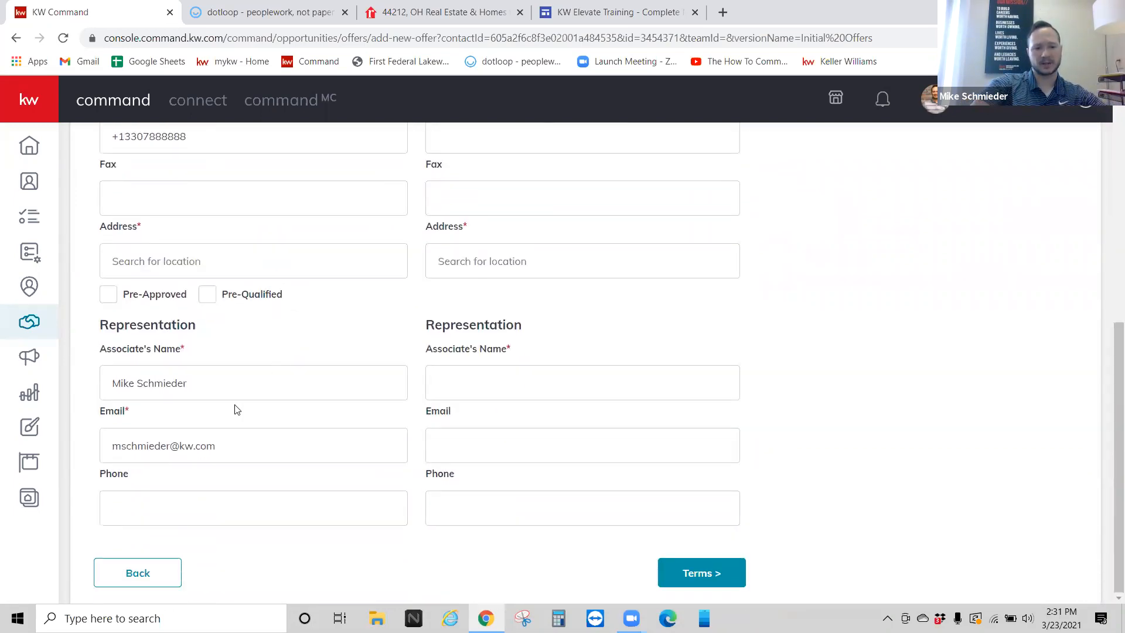
scroll(266, 413, up, 6)
click(559, 364)
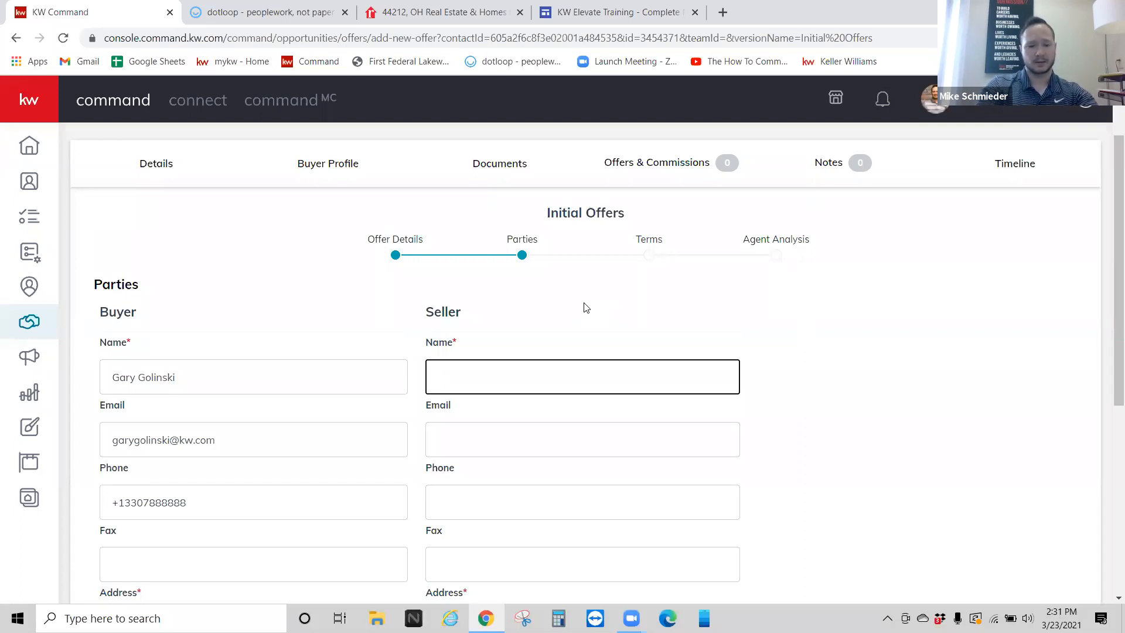
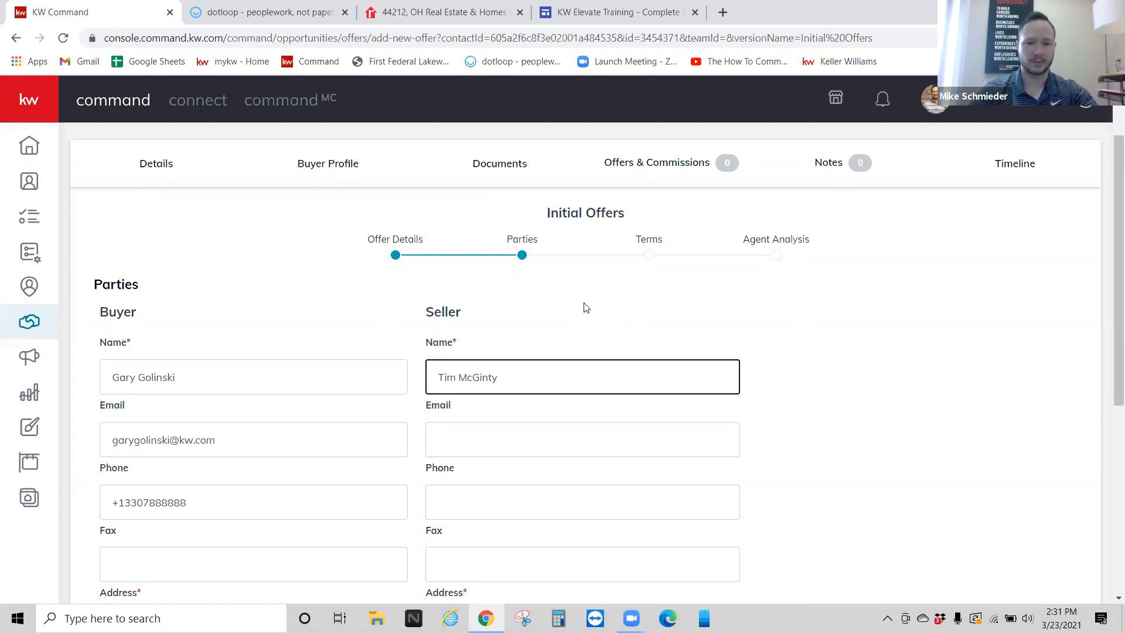
click(578, 312)
scroll(578, 312, down, 5)
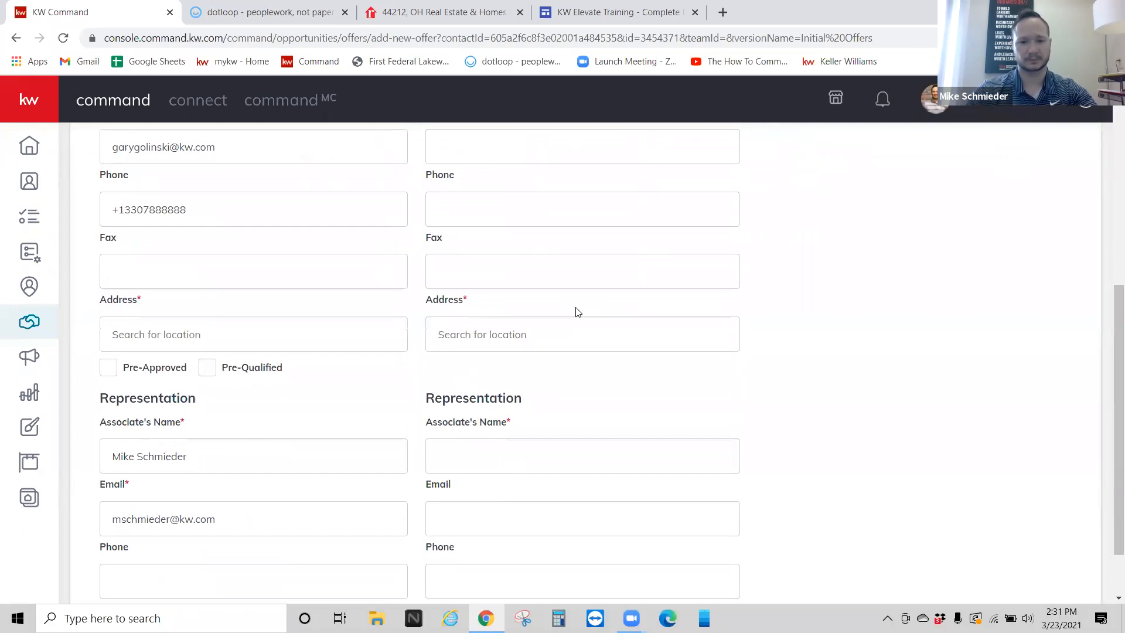
scroll(579, 312, down, 1)
click(456, 378)
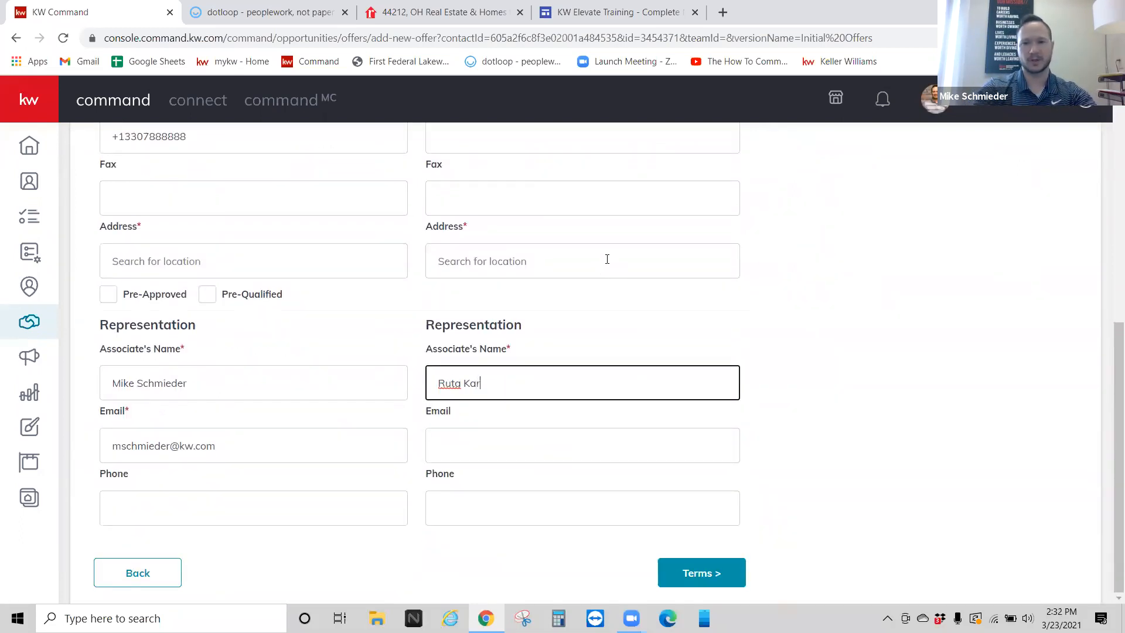
click(599, 318)
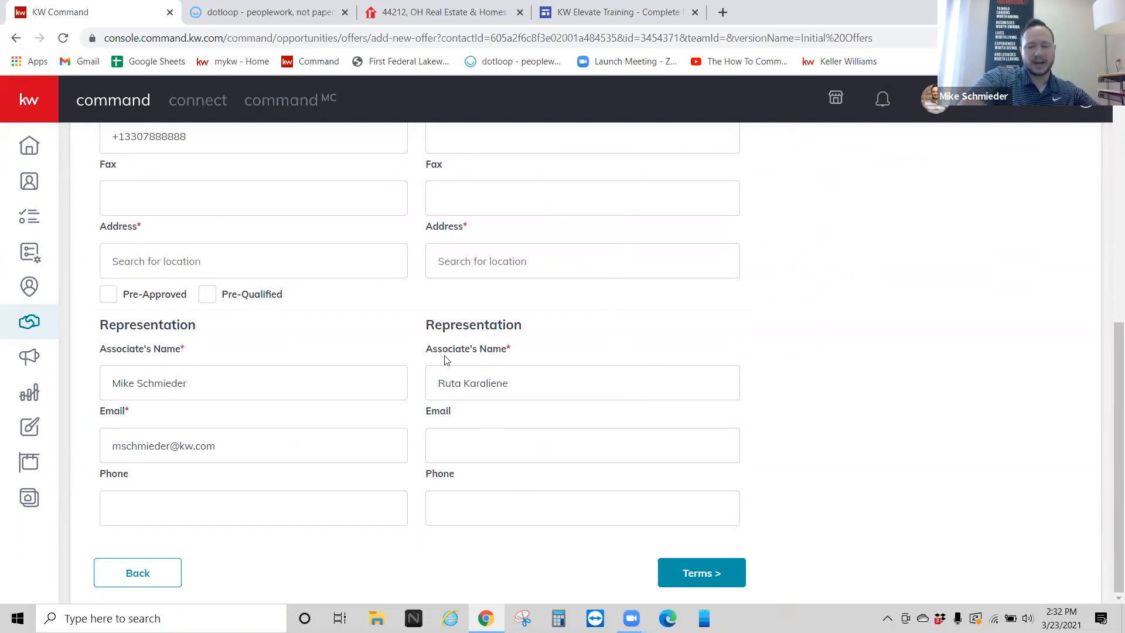
Step: Fill in the seller's and buyer's addresses from the address suggestions
scroll(468, 375, up, 7)
scroll(432, 357, down, 4)
click(482, 401)
click(334, 399)
click(647, 406)
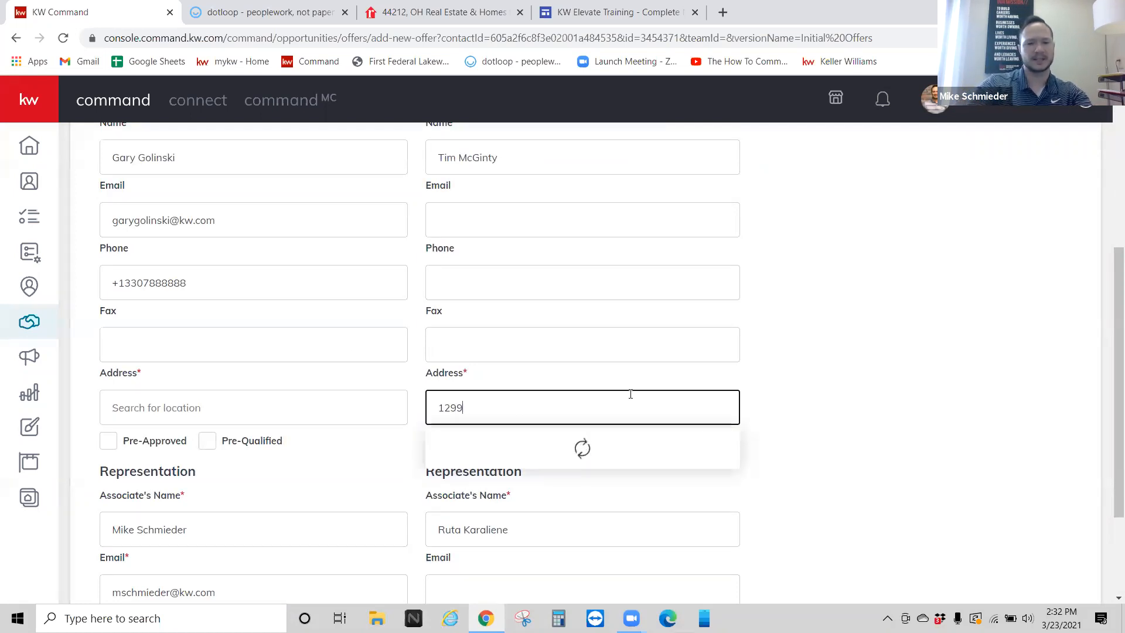
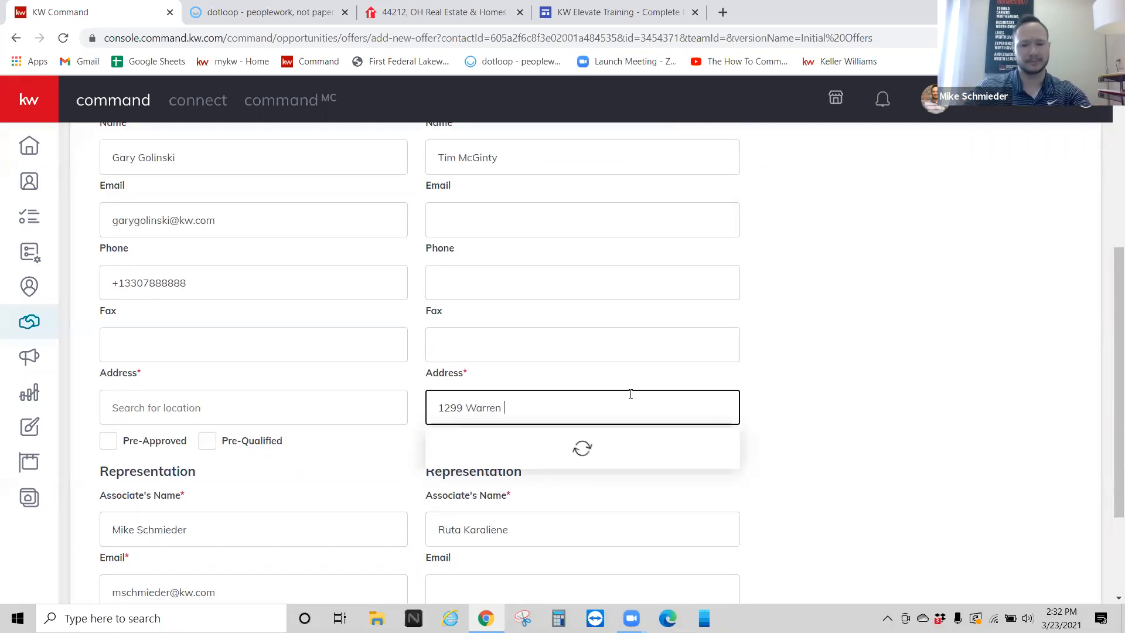
click(506, 453)
click(254, 399)
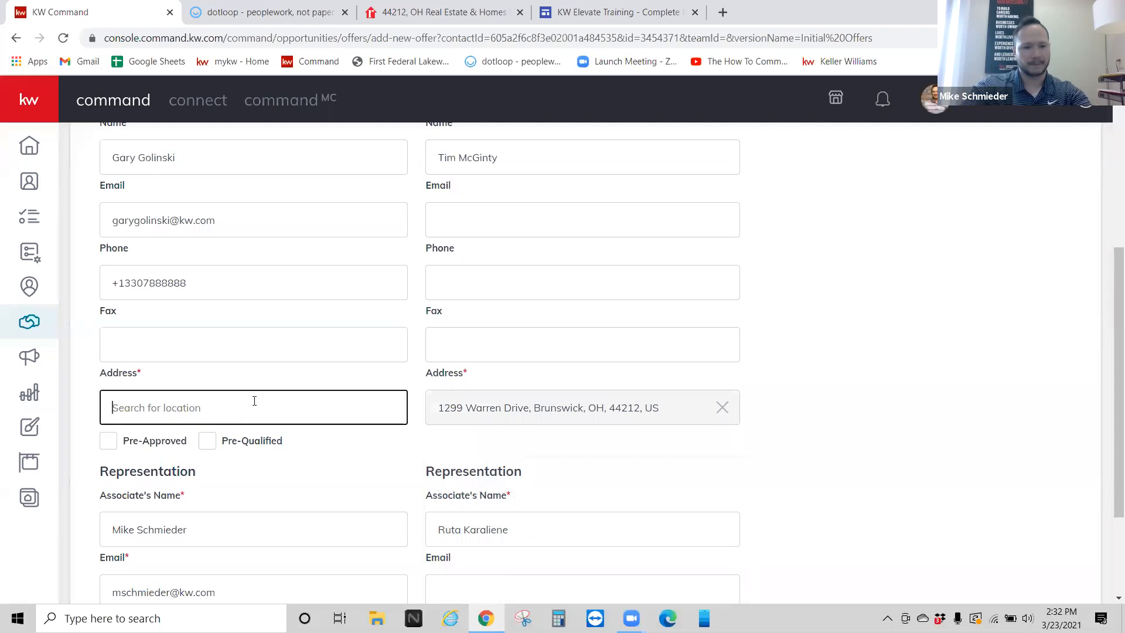
text(123 Main St)
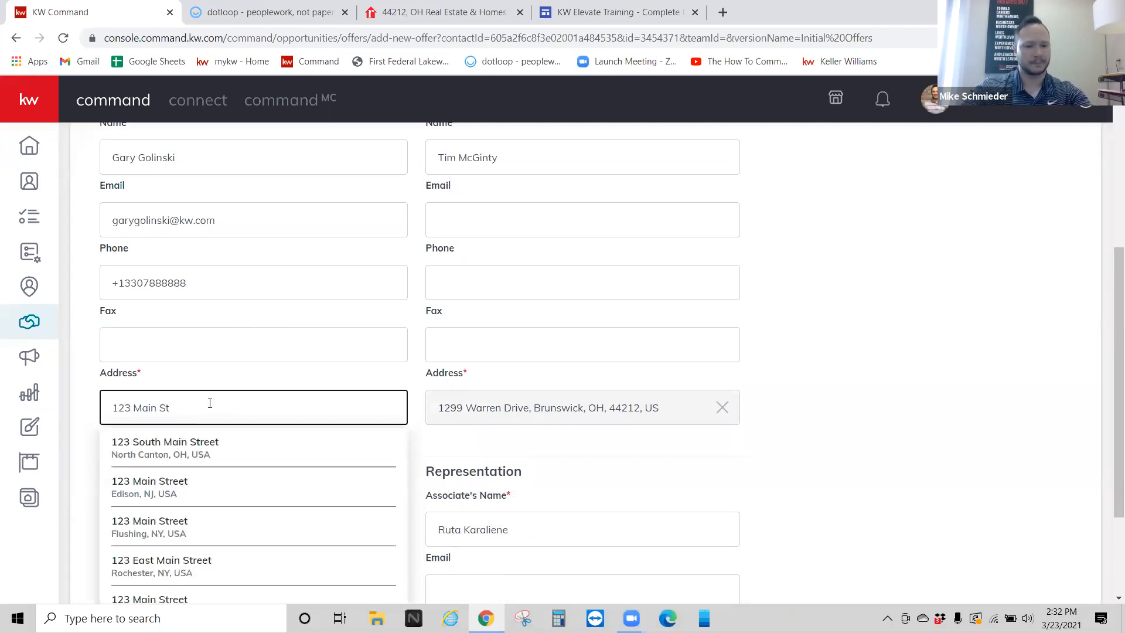
click(201, 448)
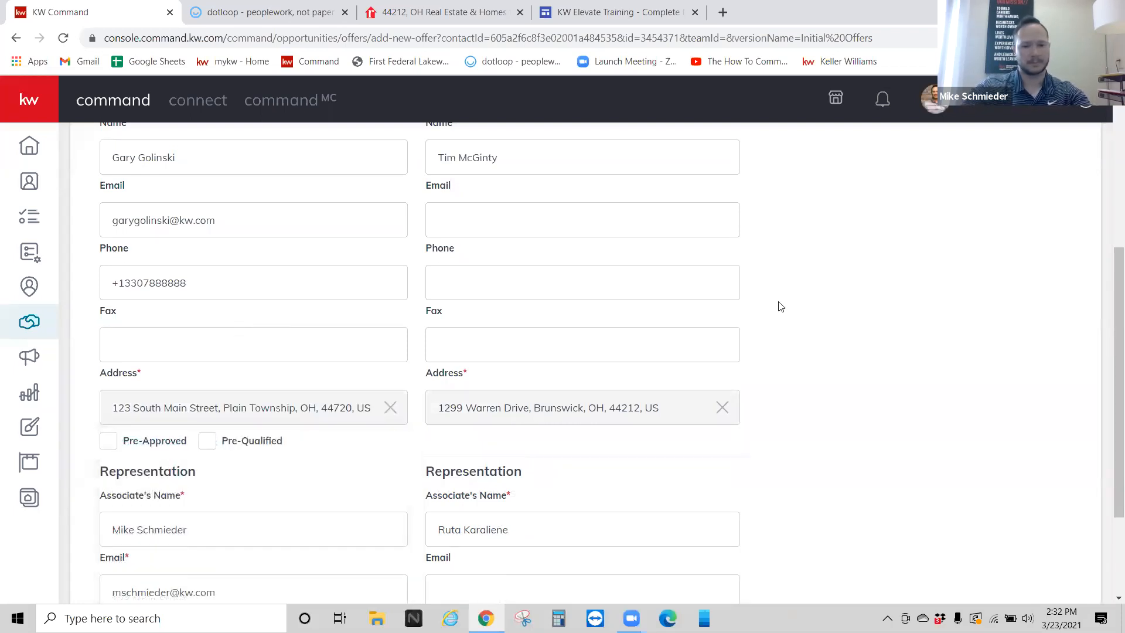
scroll(795, 329, down, 1)
scroll(791, 327, down, 2)
scroll(771, 326, up, 5)
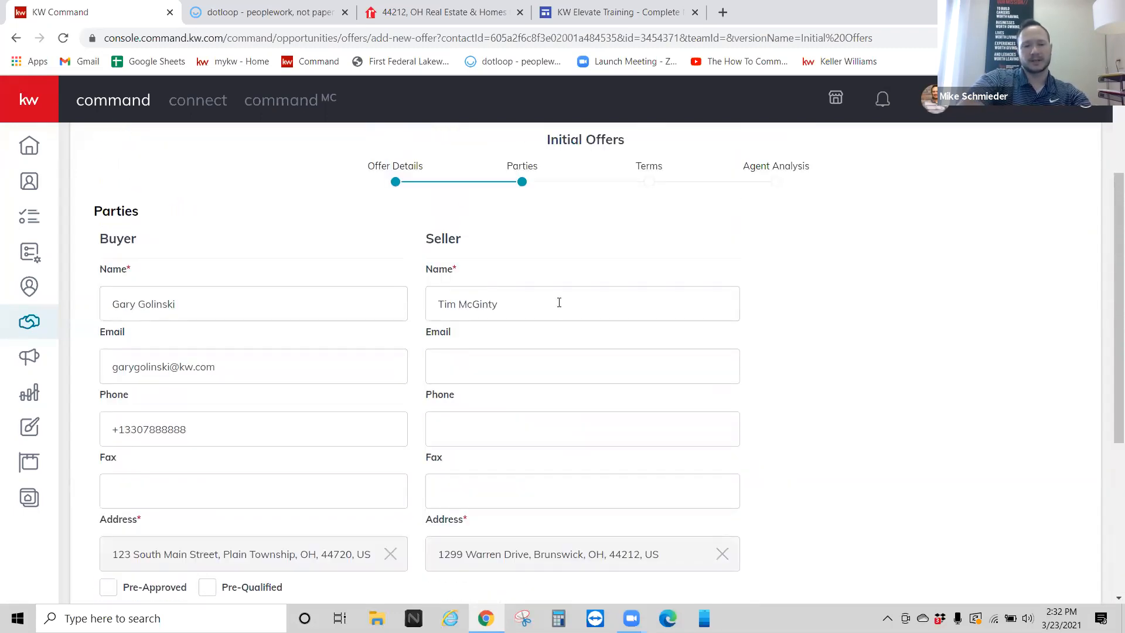
scroll(559, 302, down, 2)
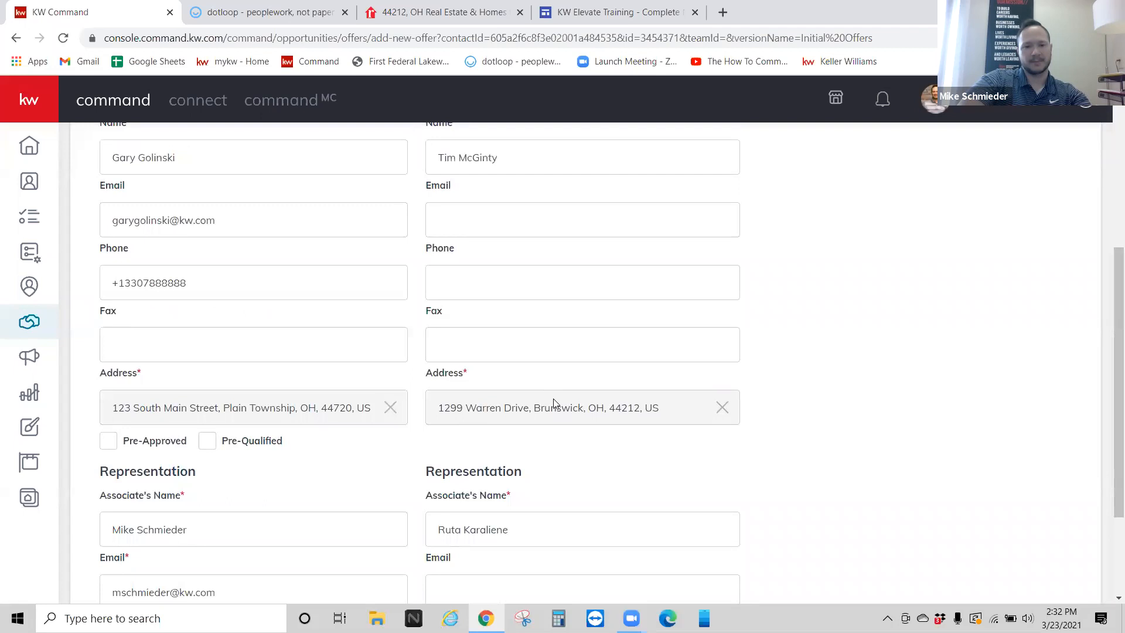
scroll(554, 397, down, 2)
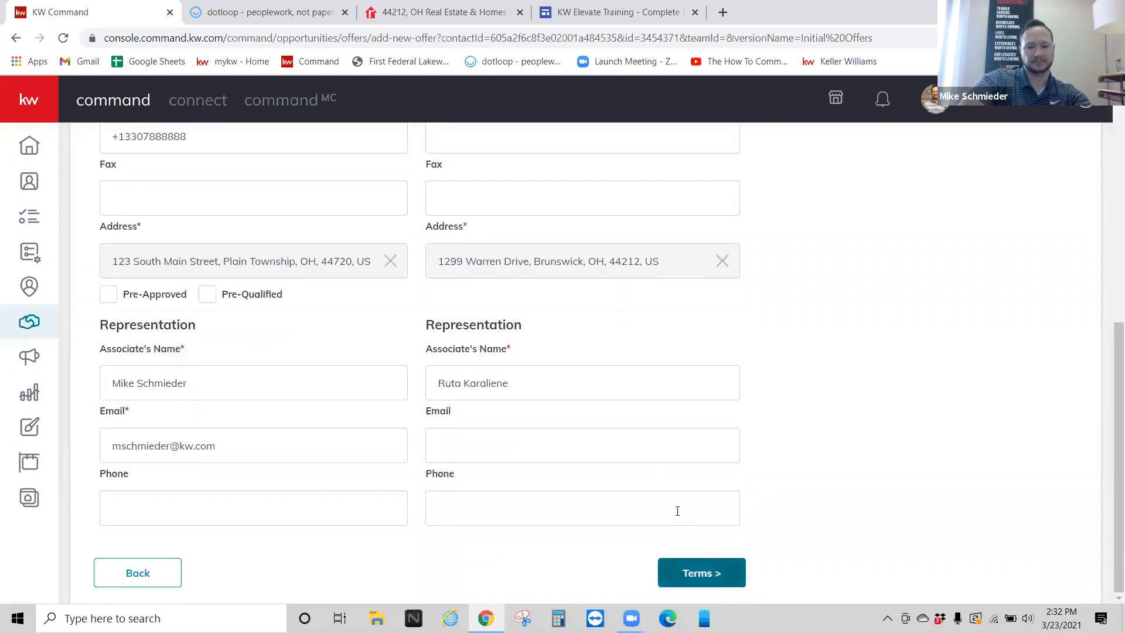
Step: On the Terms step, set the cash amount to $10,000.00
click(701, 572)
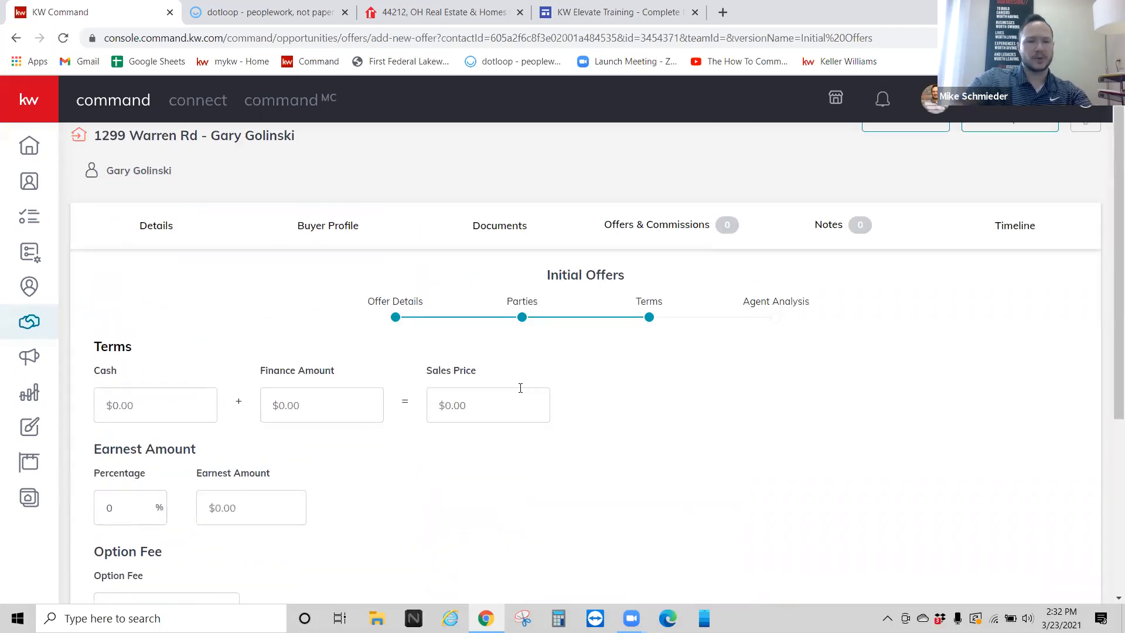
scroll(520, 388, down, 1)
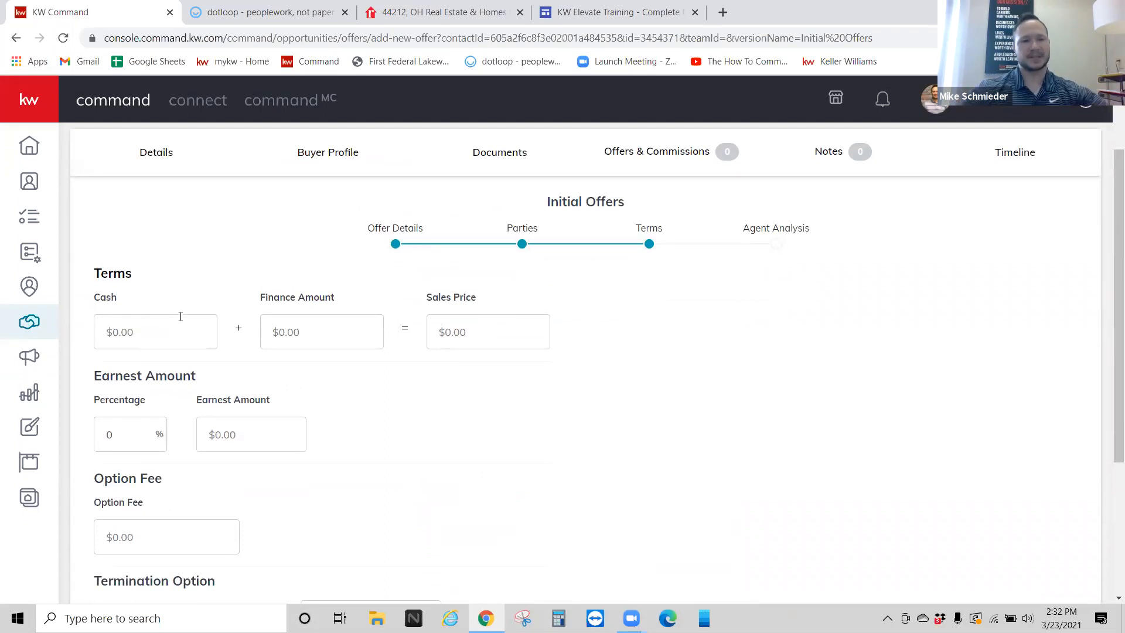
click(471, 326)
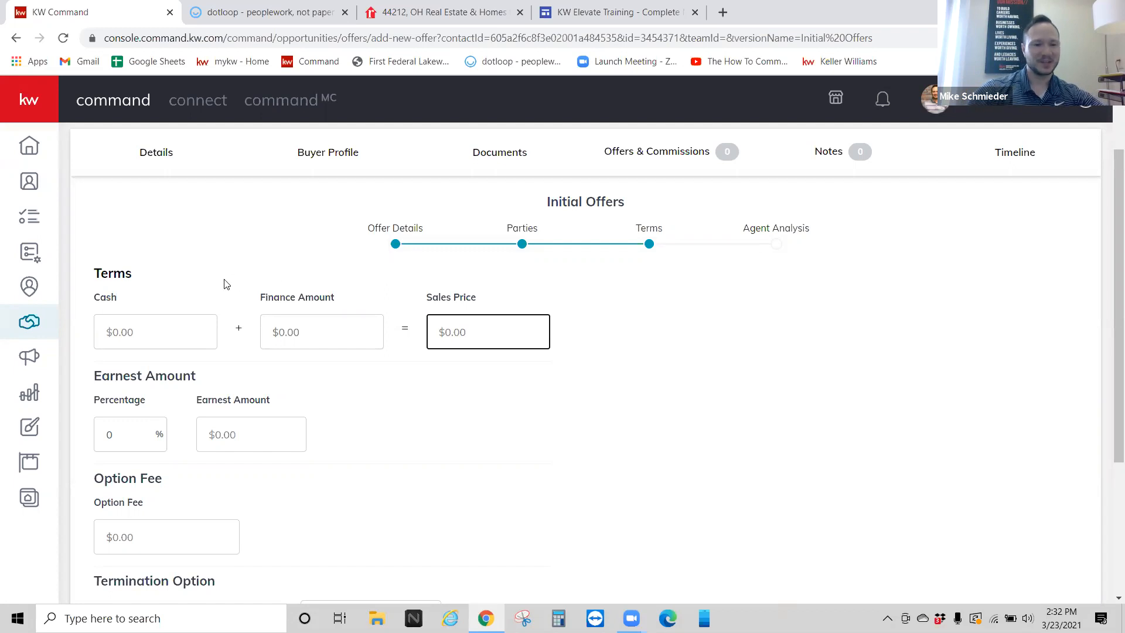
click(141, 332)
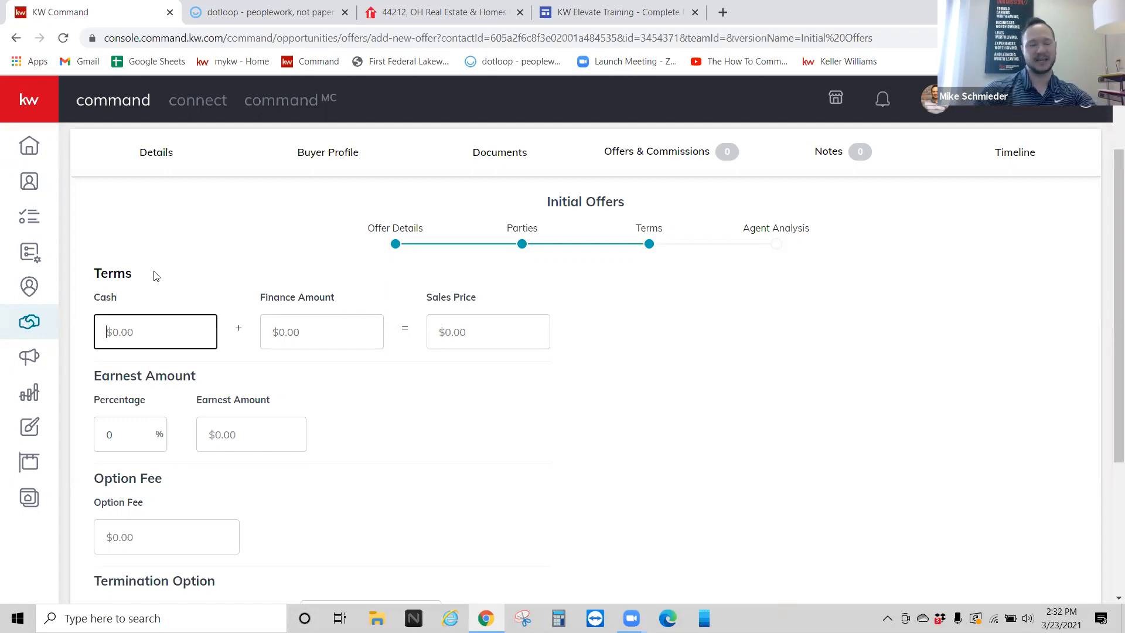
text(2000000)
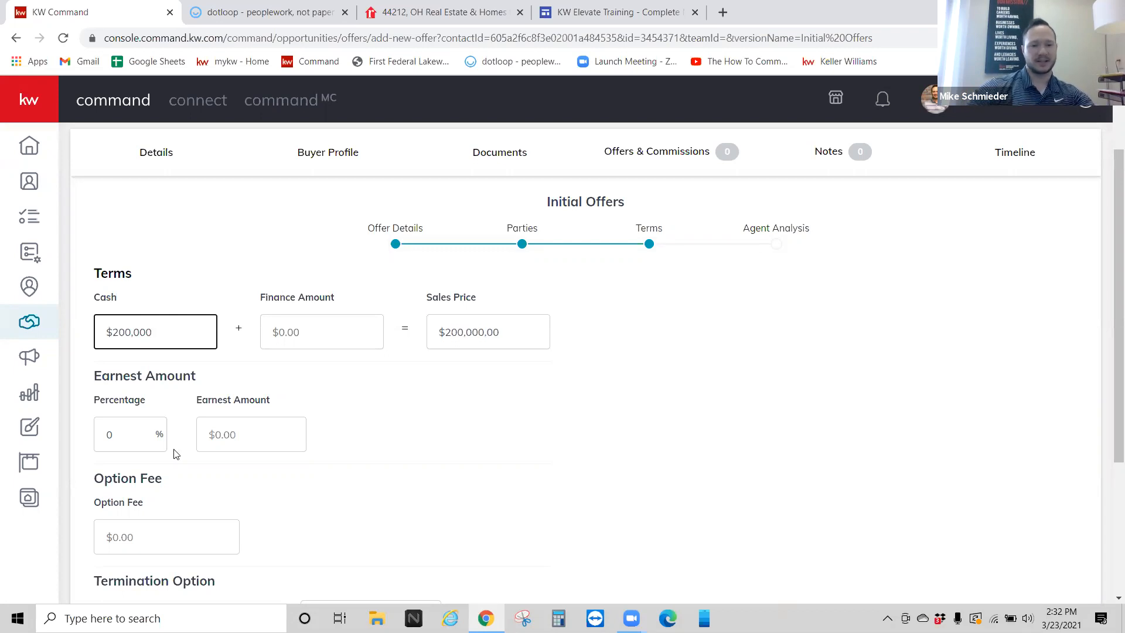
drag(174, 334, 108, 333)
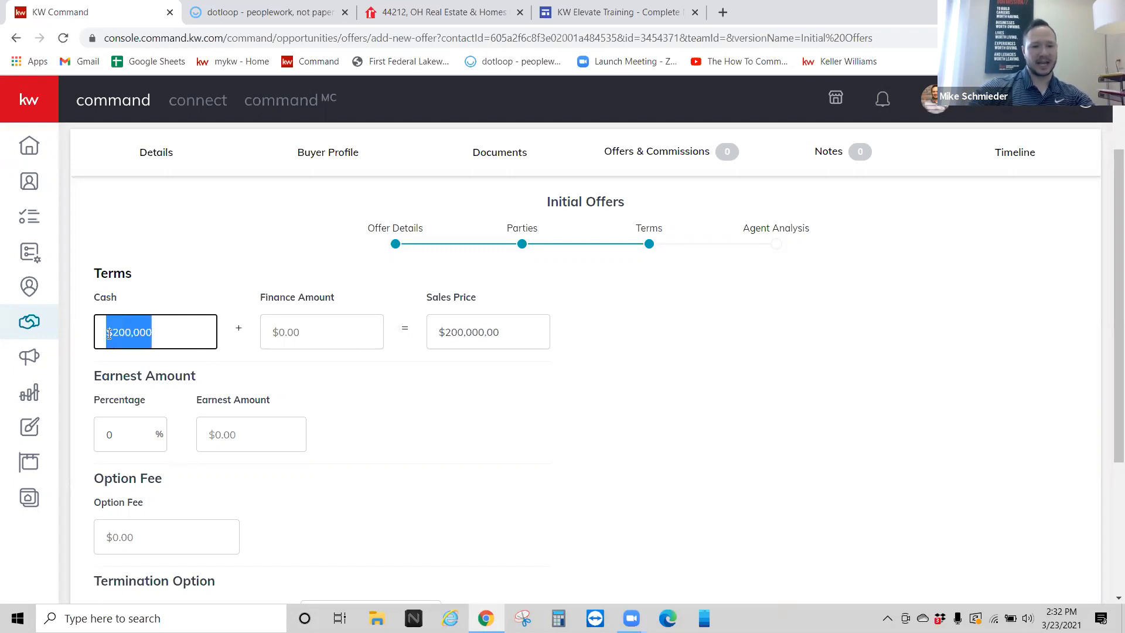
click(332, 339)
drag(183, 327, 97, 329)
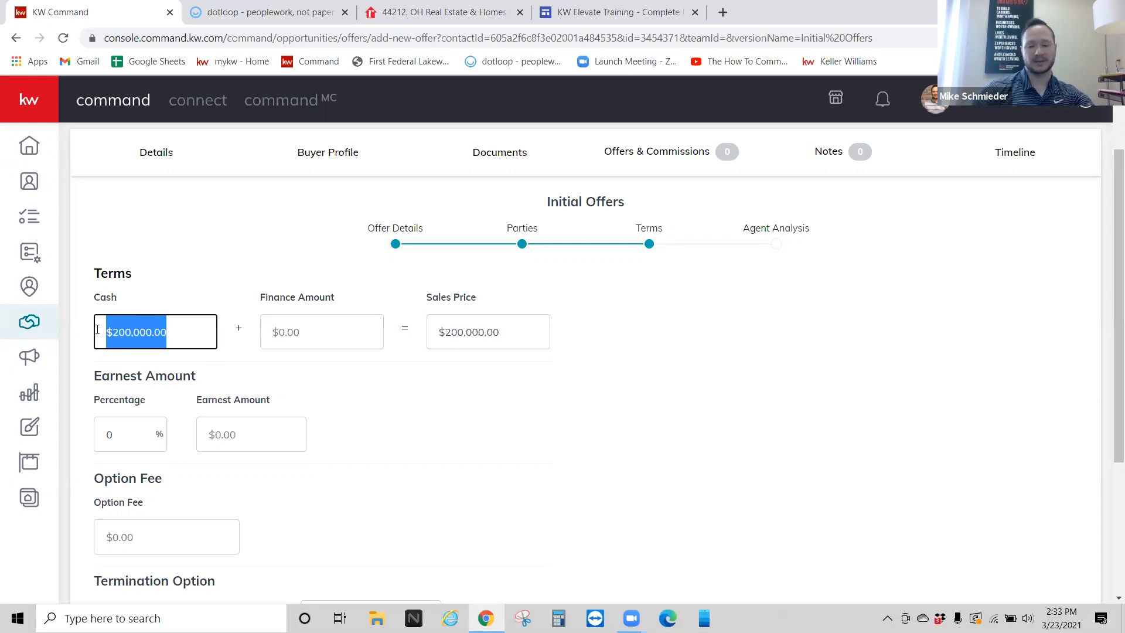
text(10000)
Step: Enter a $190,000.00 finance amount, bringing the sales price to $200,000.00
key(Tab)
text(190000)
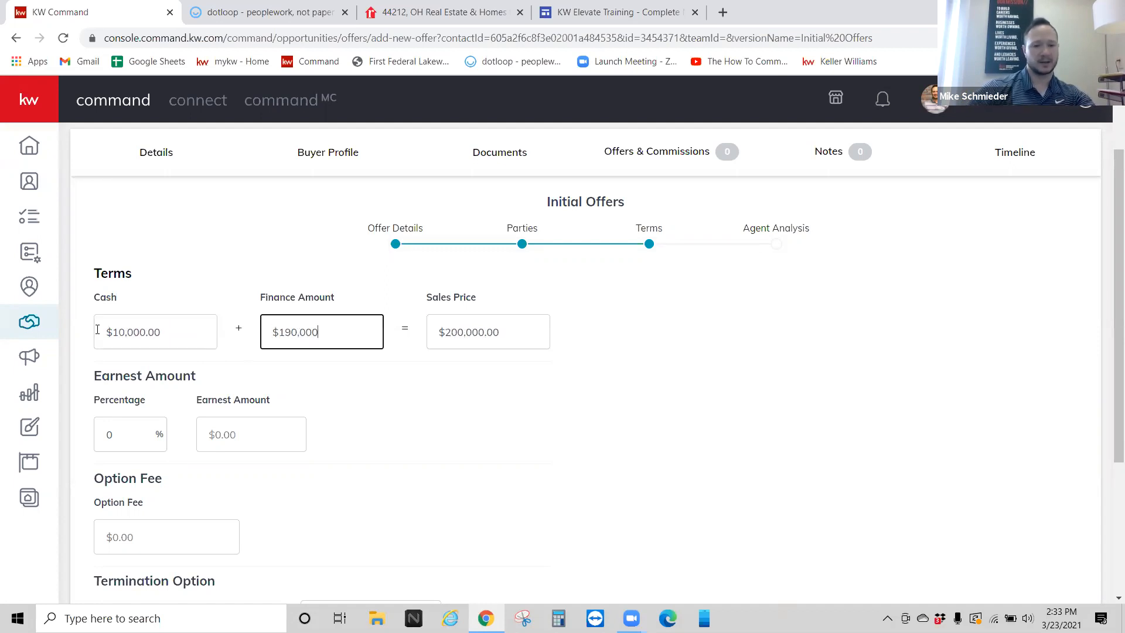
click(235, 286)
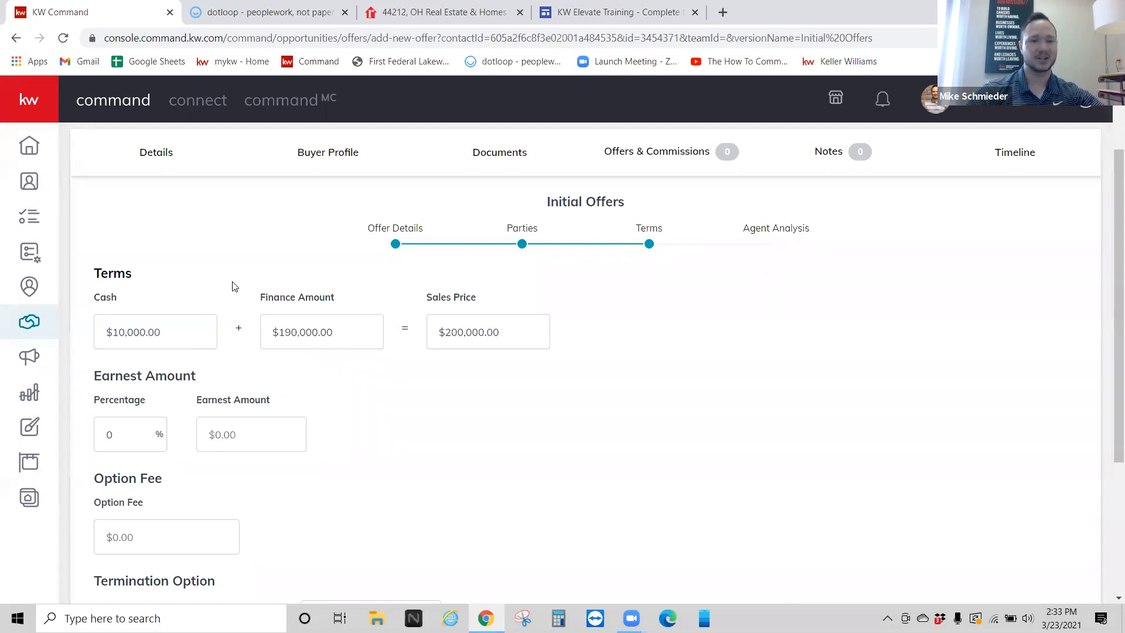
drag(333, 335, 139, 336)
click(153, 332)
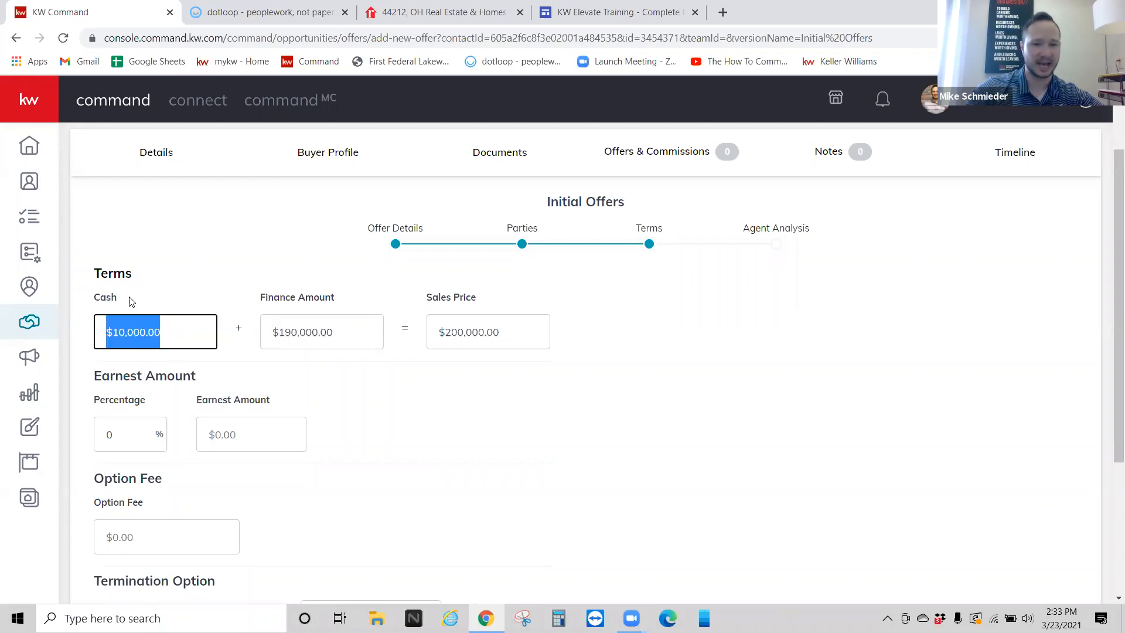
click(196, 254)
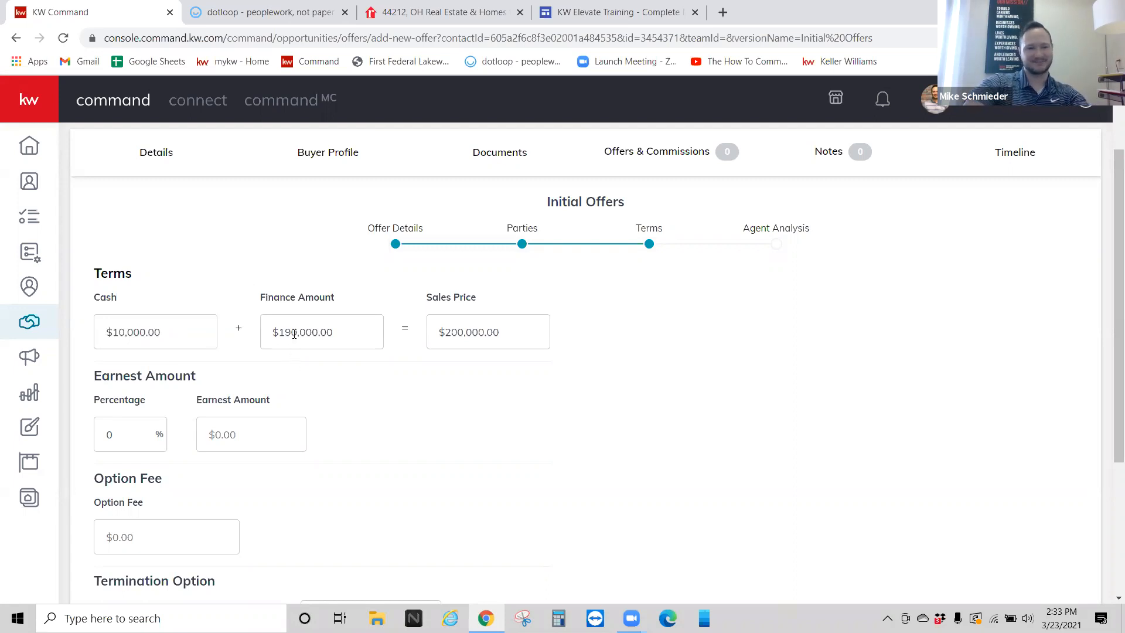
scroll(334, 328, down, 2)
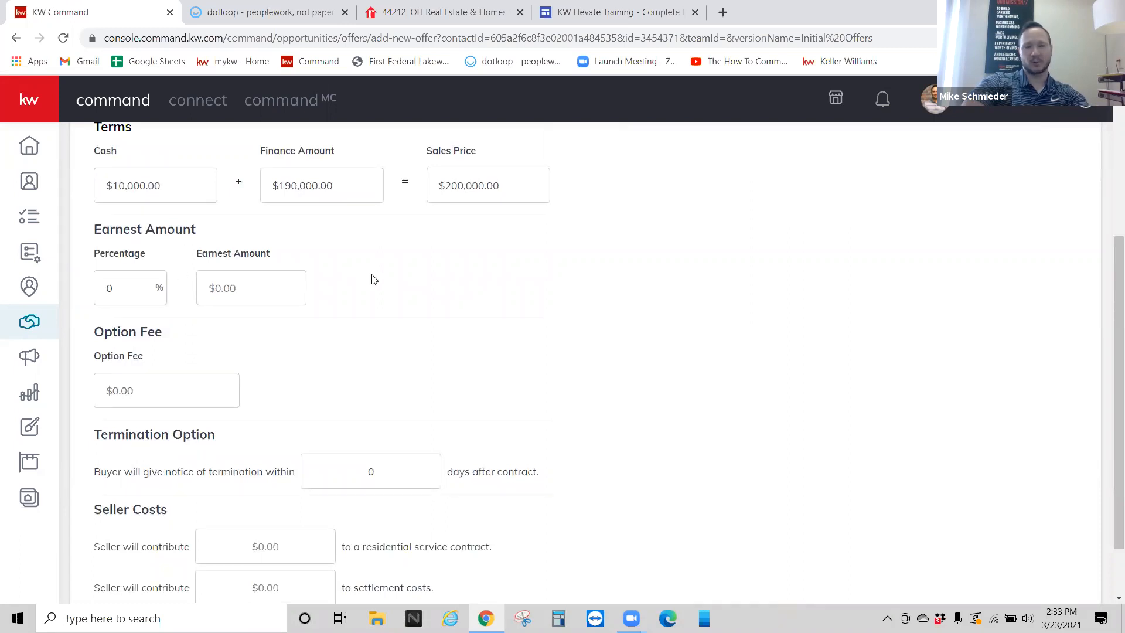
scroll(374, 279, down, 1)
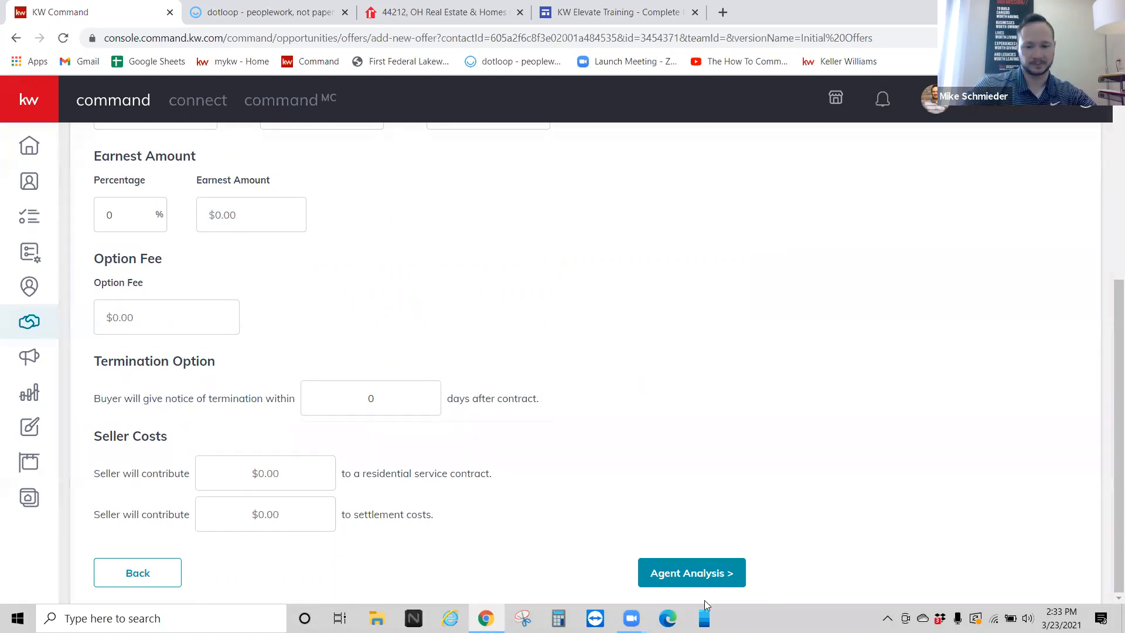
Step: Advance Initial Offers to Agent Analysis, leaving the Pros, Cons and Summary boxes empty
click(697, 573)
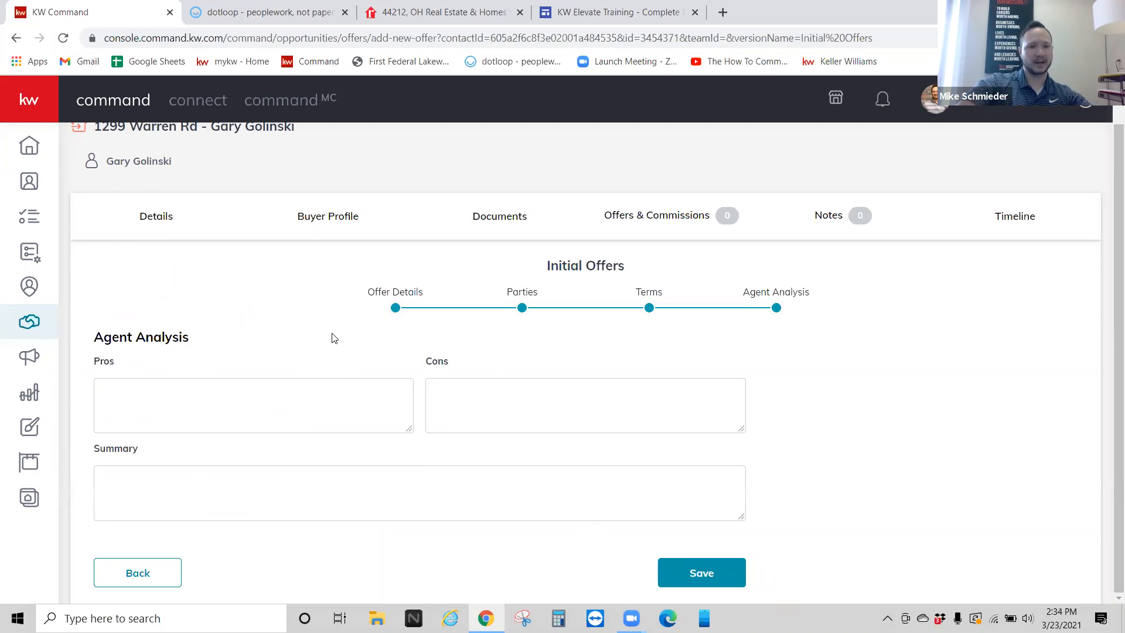
click(261, 394)
click(512, 422)
click(402, 476)
click(229, 292)
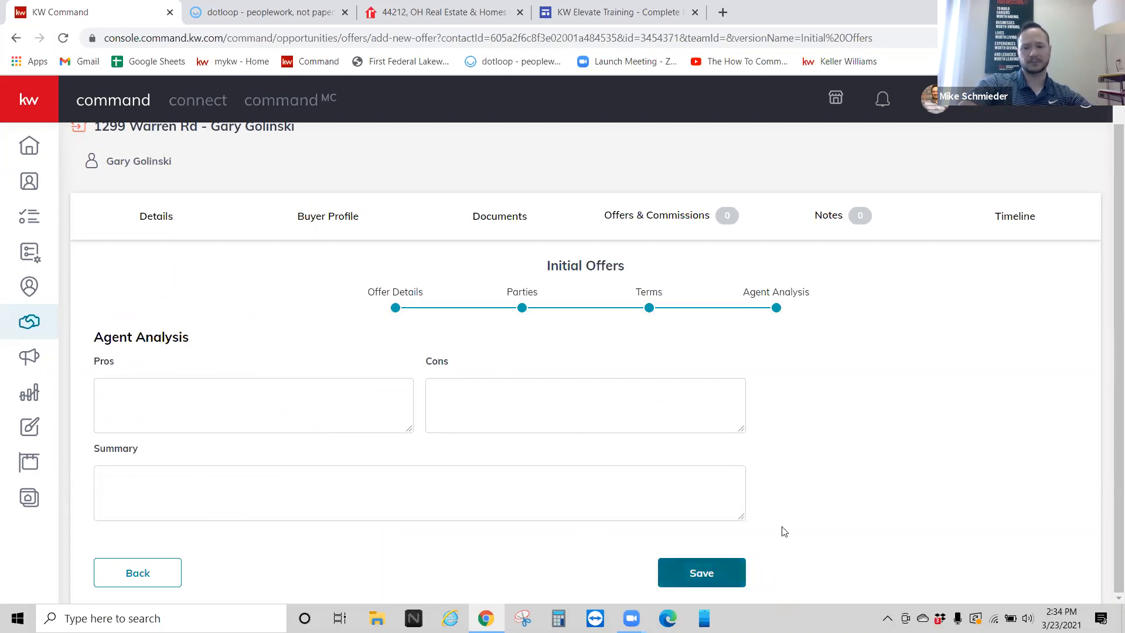
Step: Save the $200,000.00 offer, accept it, and bring up its Manage Commission page
key(Return)
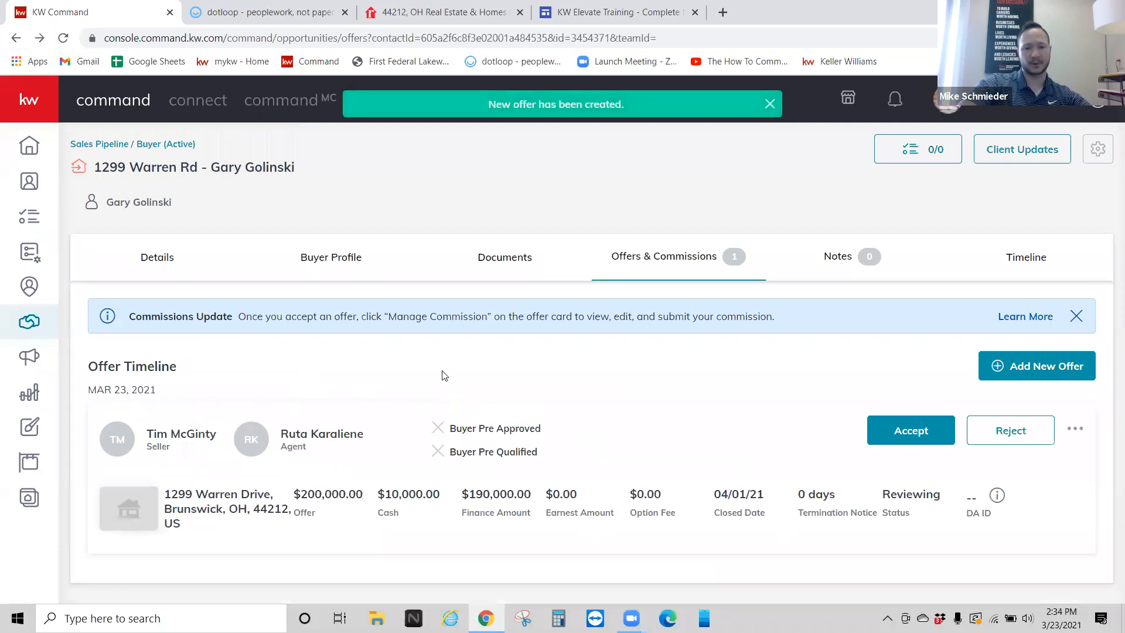
click(909, 438)
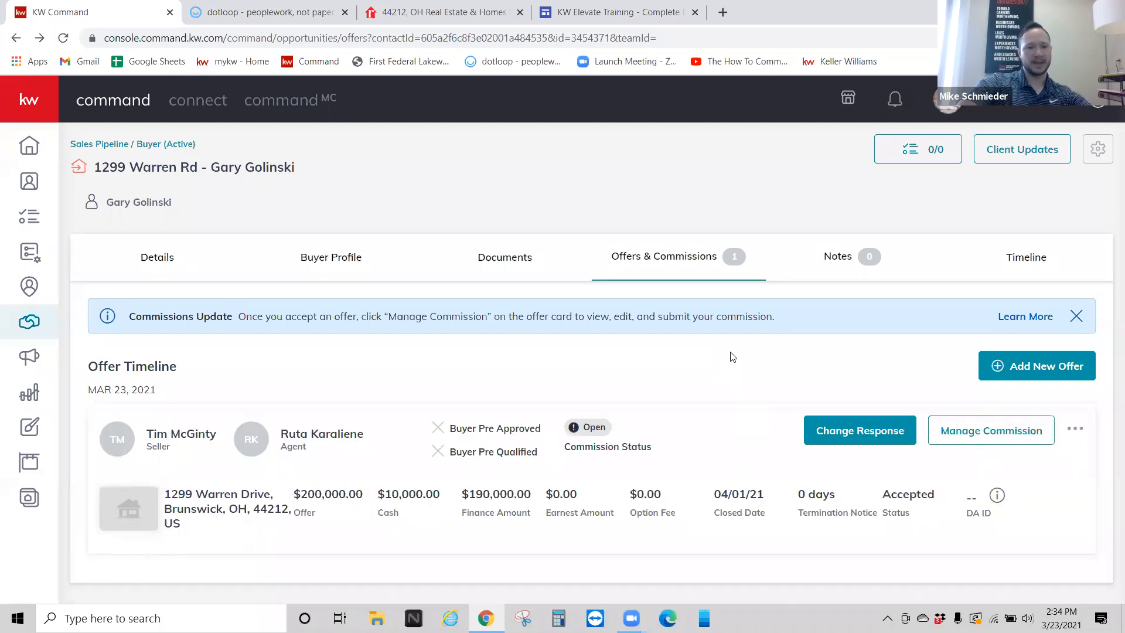
click(1003, 439)
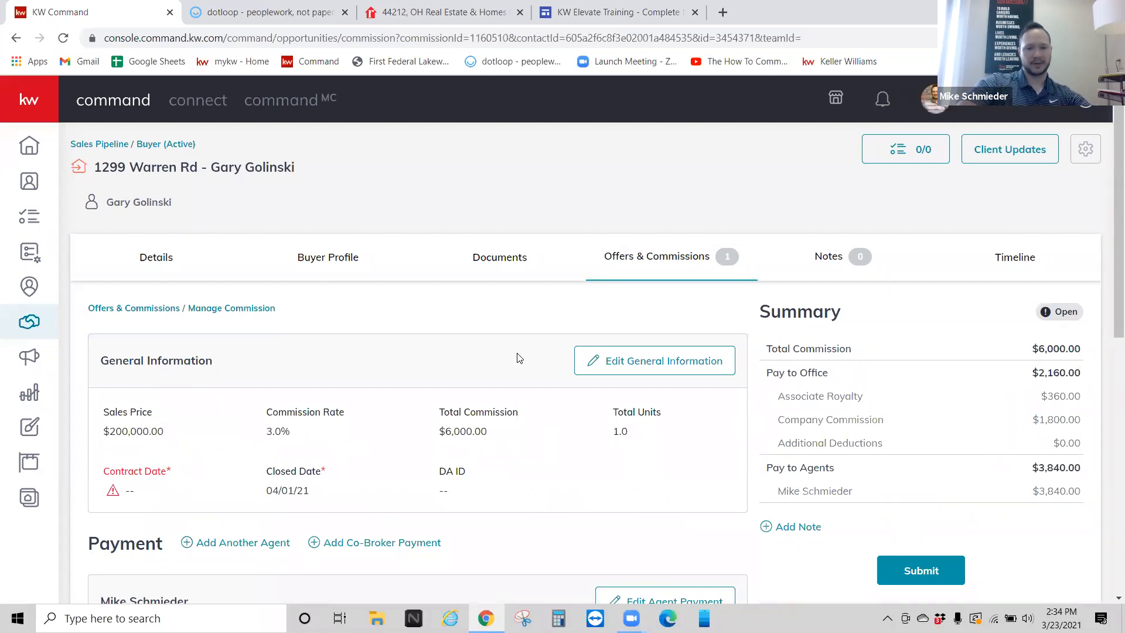
Step: In Edit General Information, set Total Commission to $5,195.00, giving a 2.60% rate
click(605, 367)
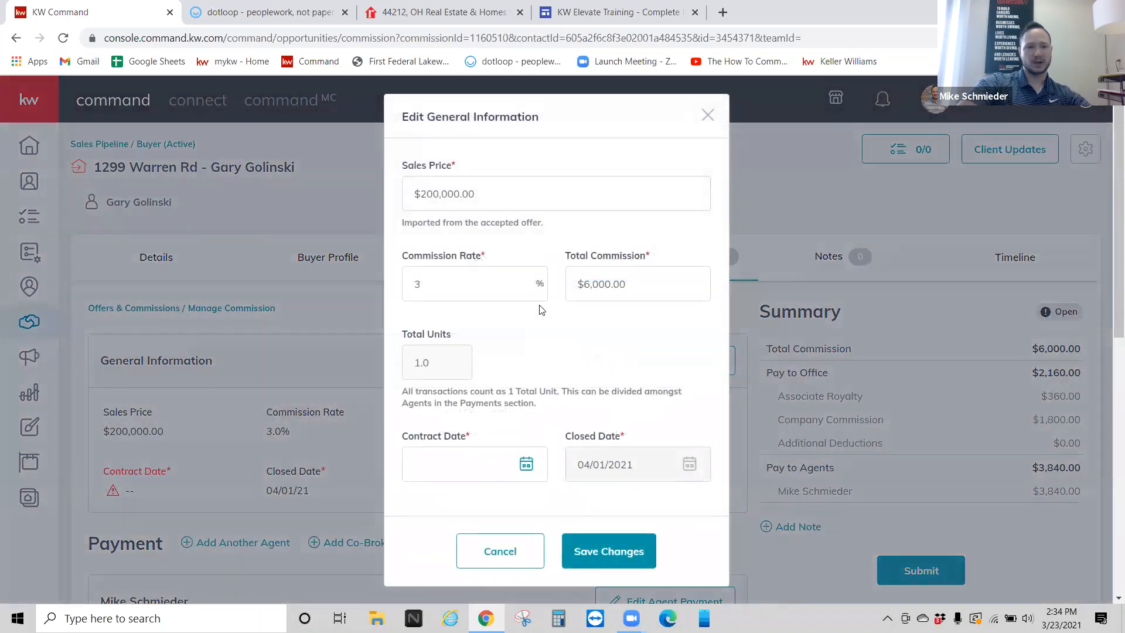
double_click(442, 284)
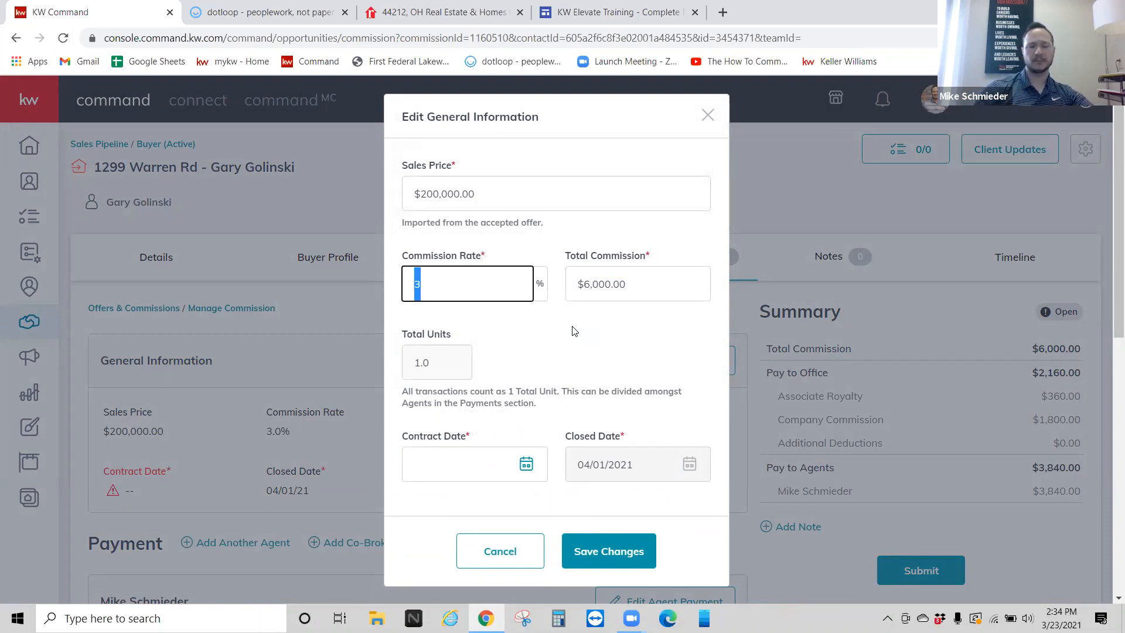
click(567, 311)
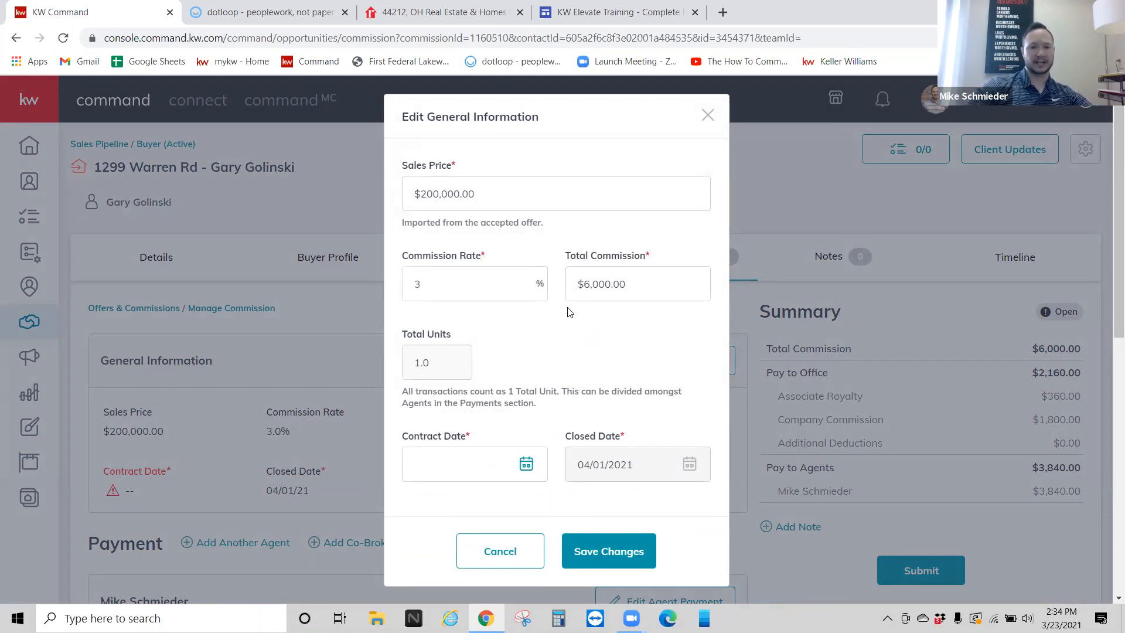
double_click(607, 292)
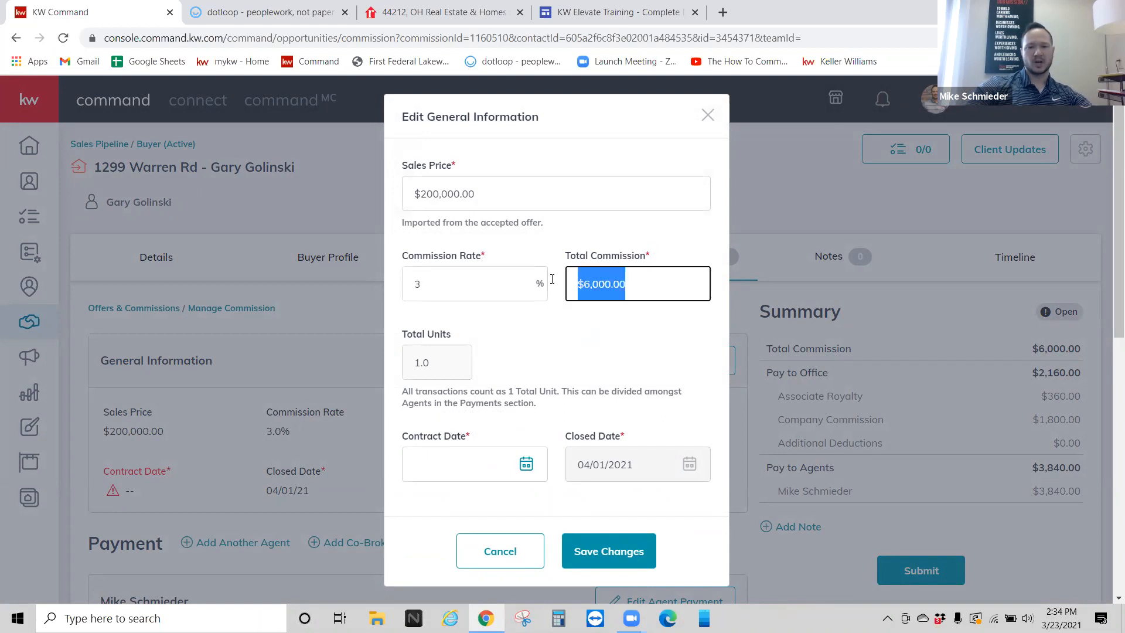
text(5000)
click(544, 364)
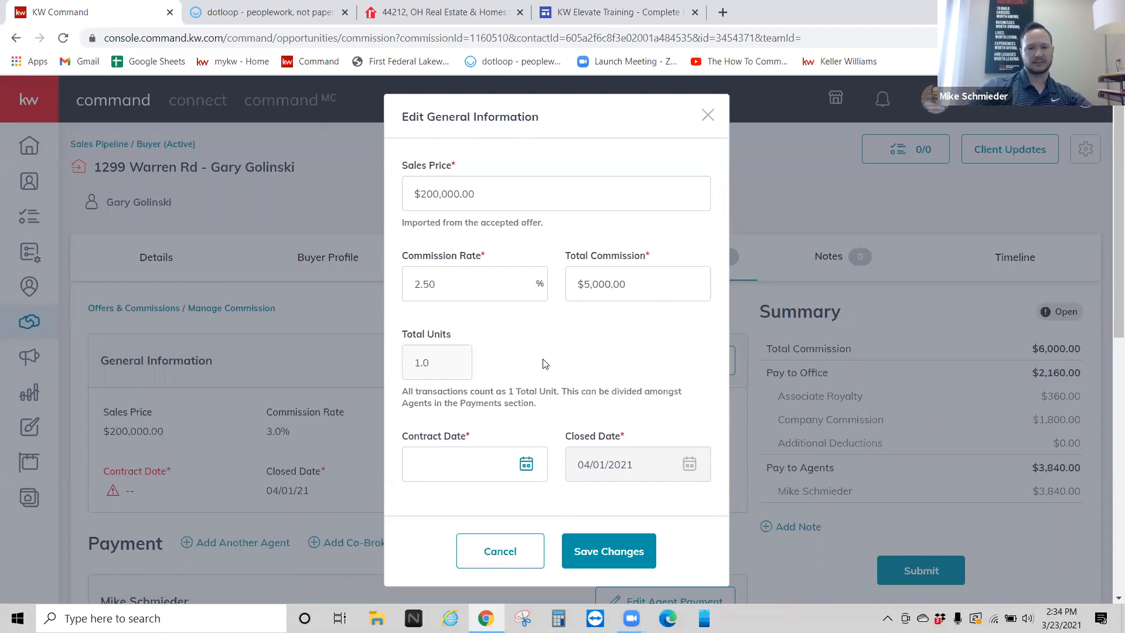
double_click(643, 284)
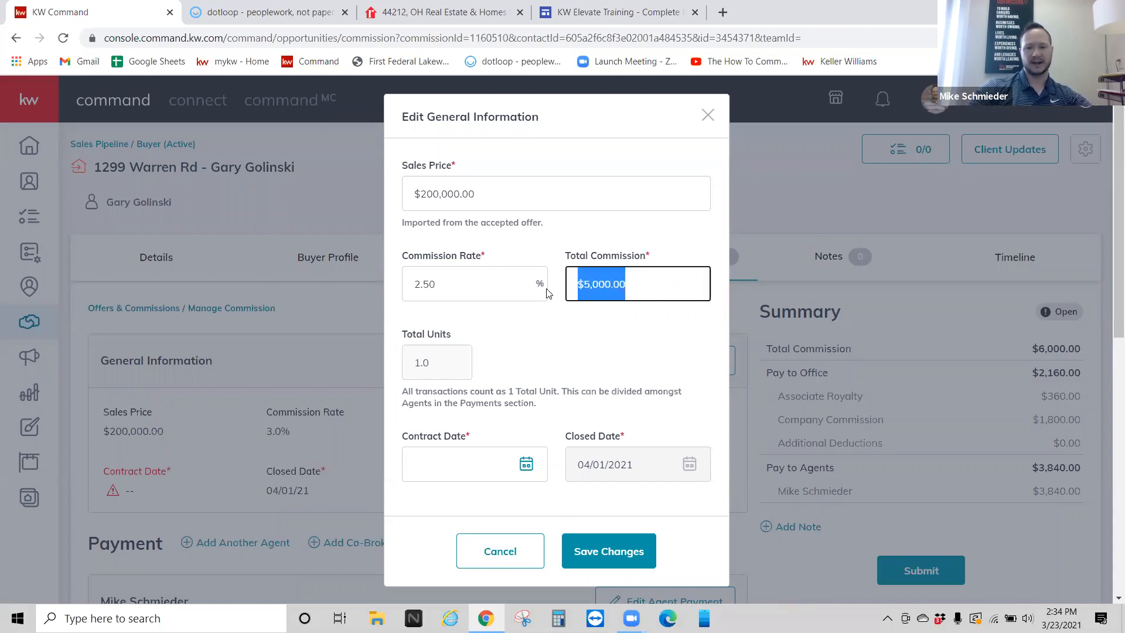
text(5250)
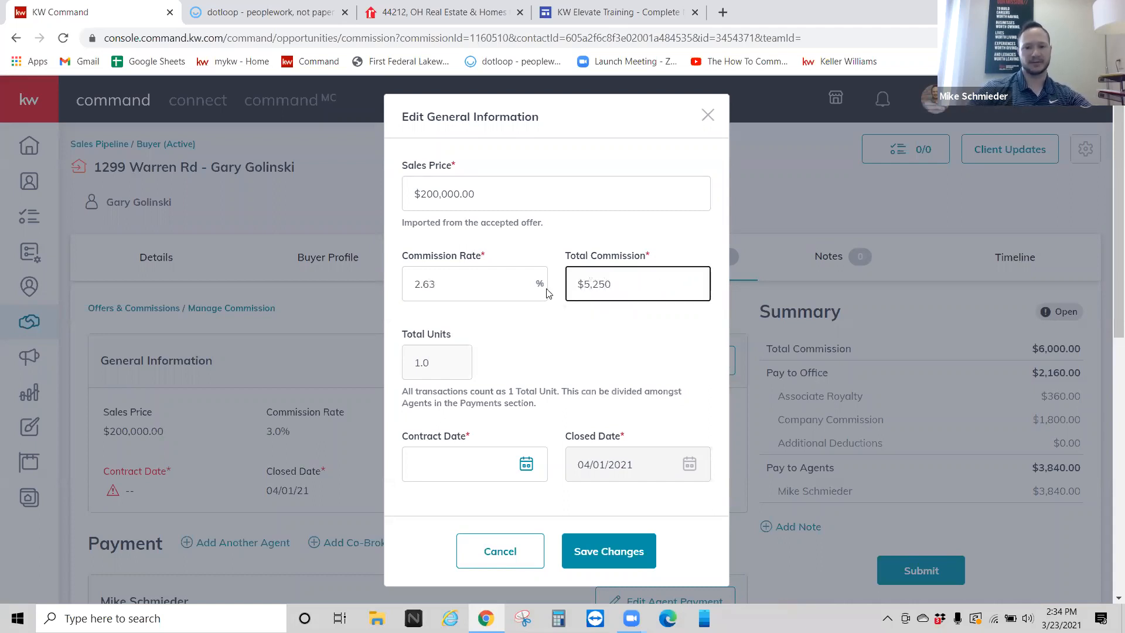
click(612, 321)
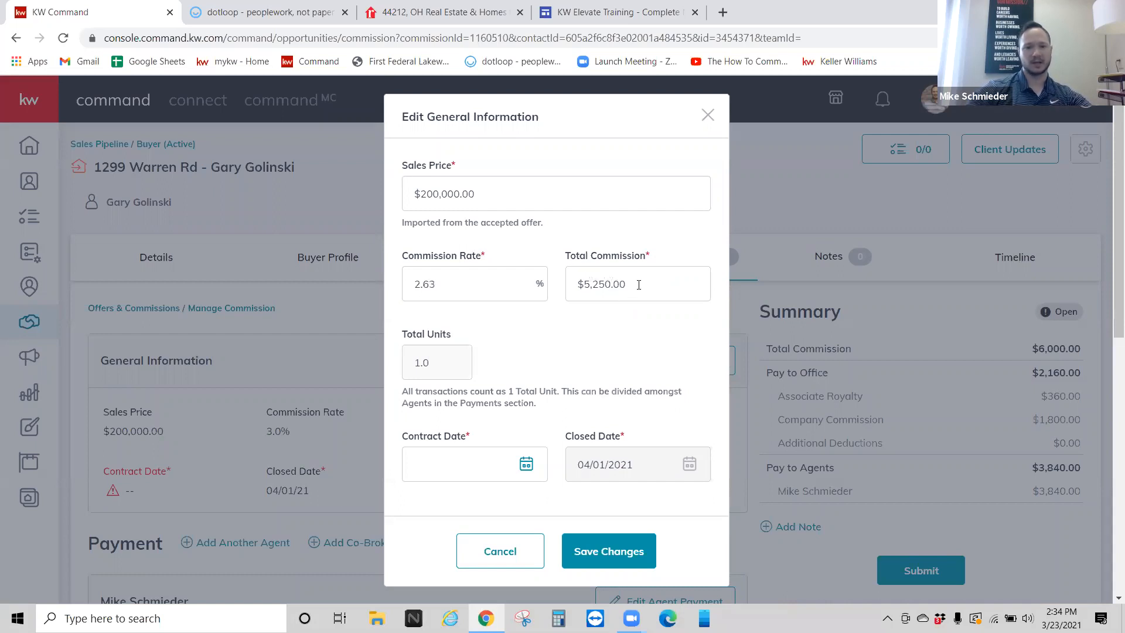
double_click(639, 284)
text(5195)
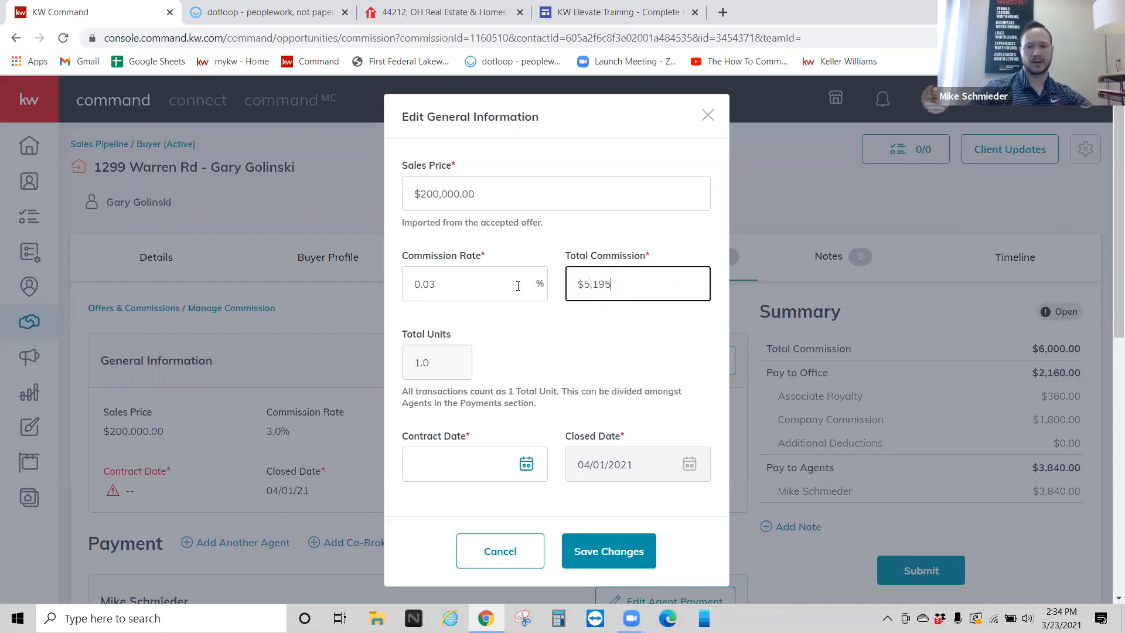
click(554, 350)
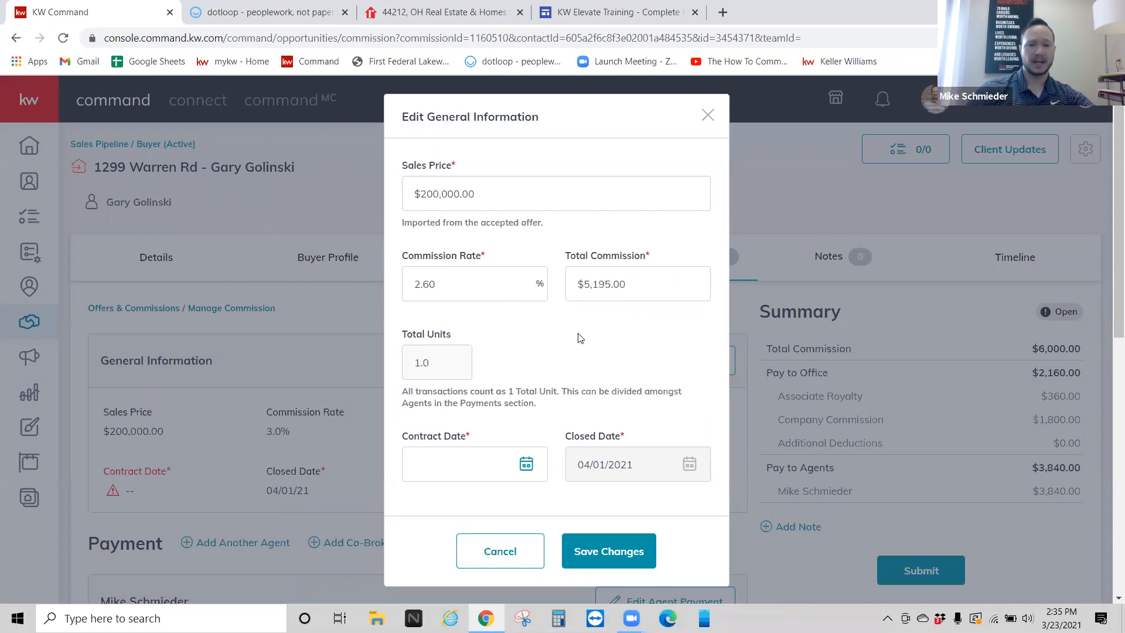
drag(637, 283, 574, 287)
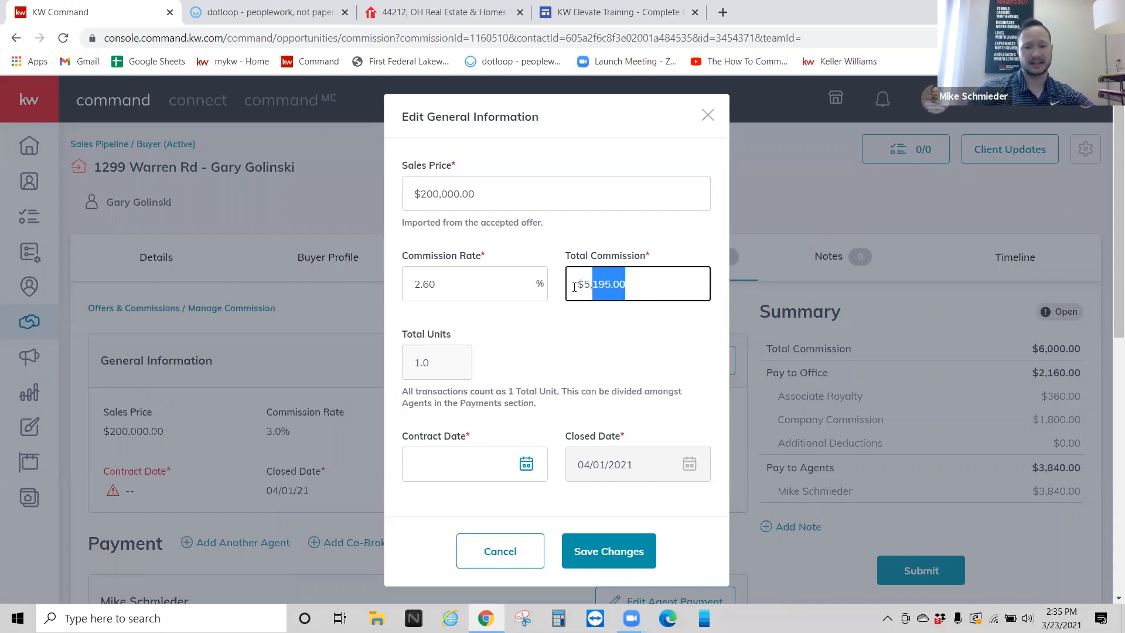
click(549, 356)
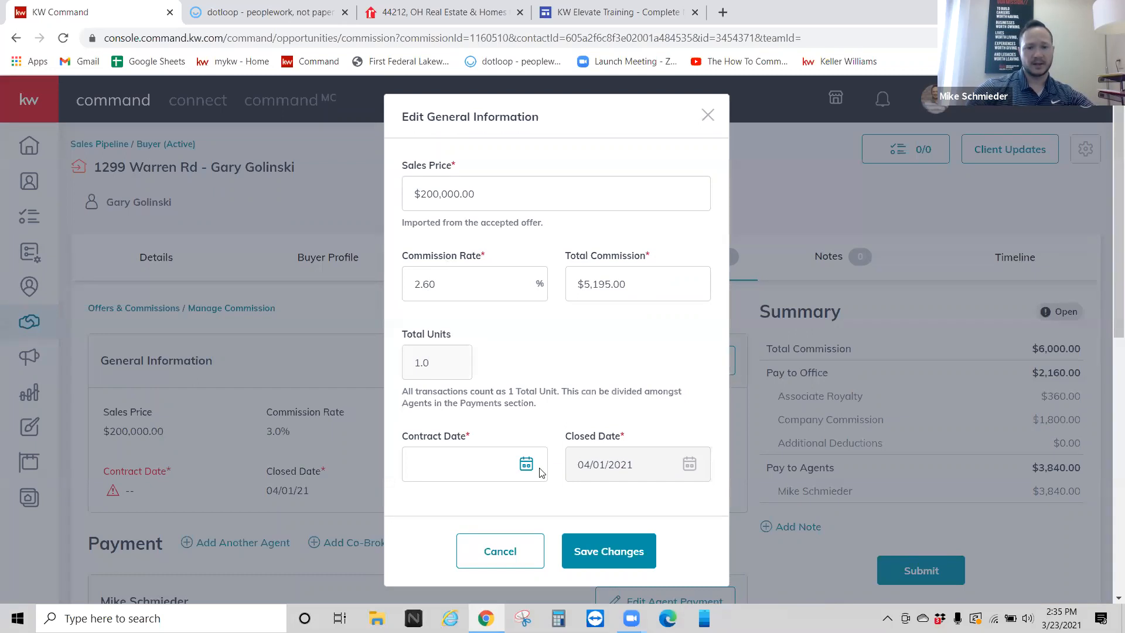
Step: Set the contract date to March 1, 2021 and save the general information
click(521, 464)
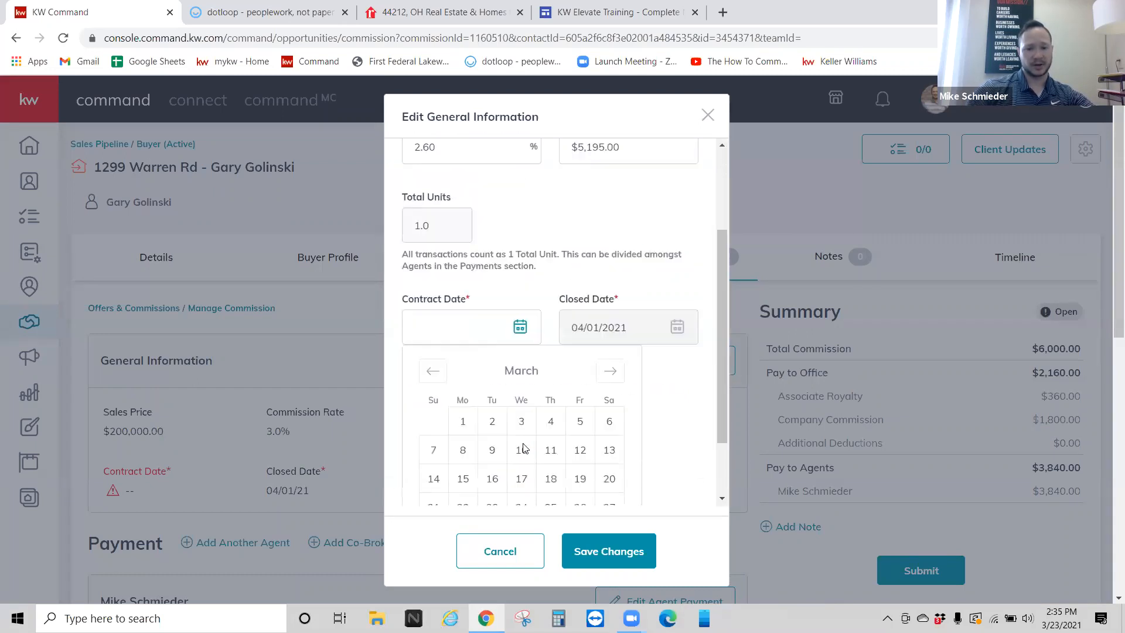
click(461, 412)
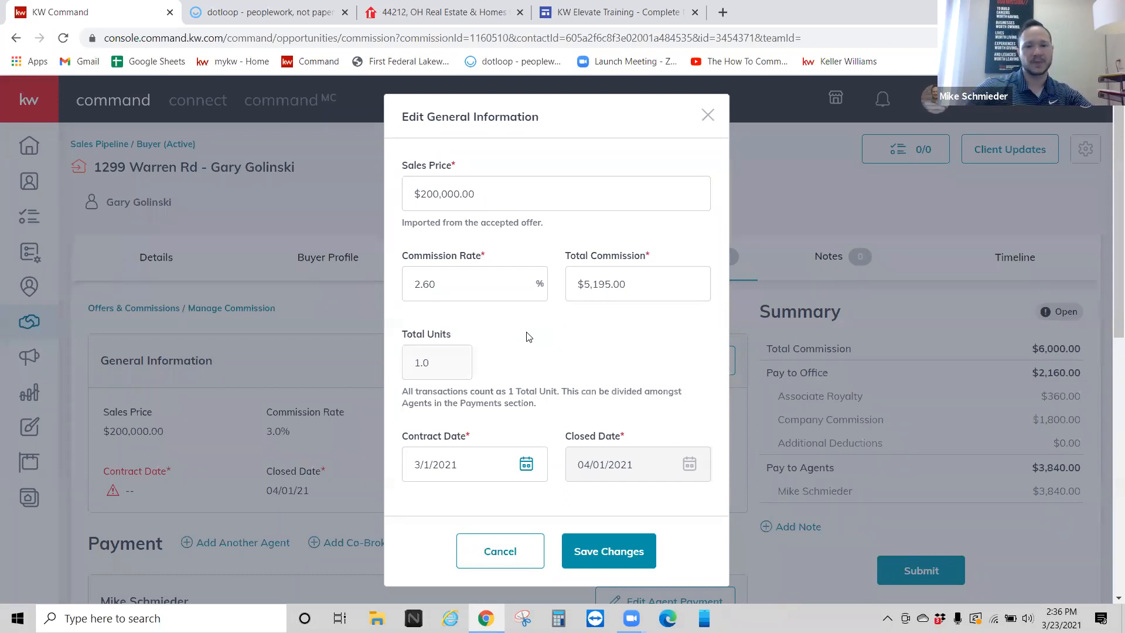
scroll(528, 337, down, 1)
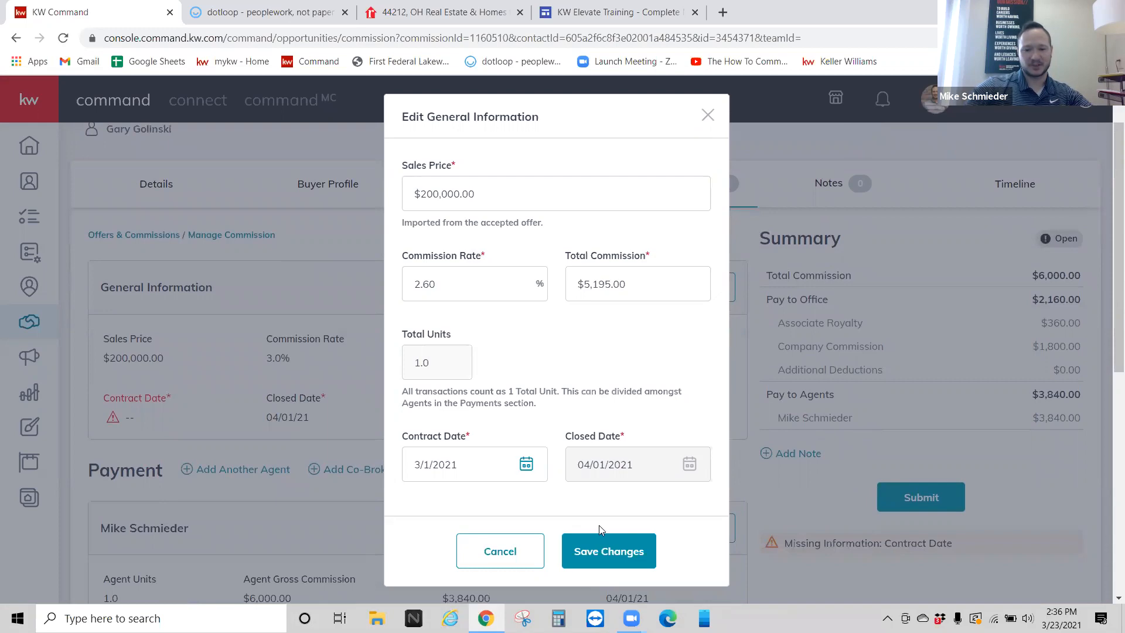
click(603, 544)
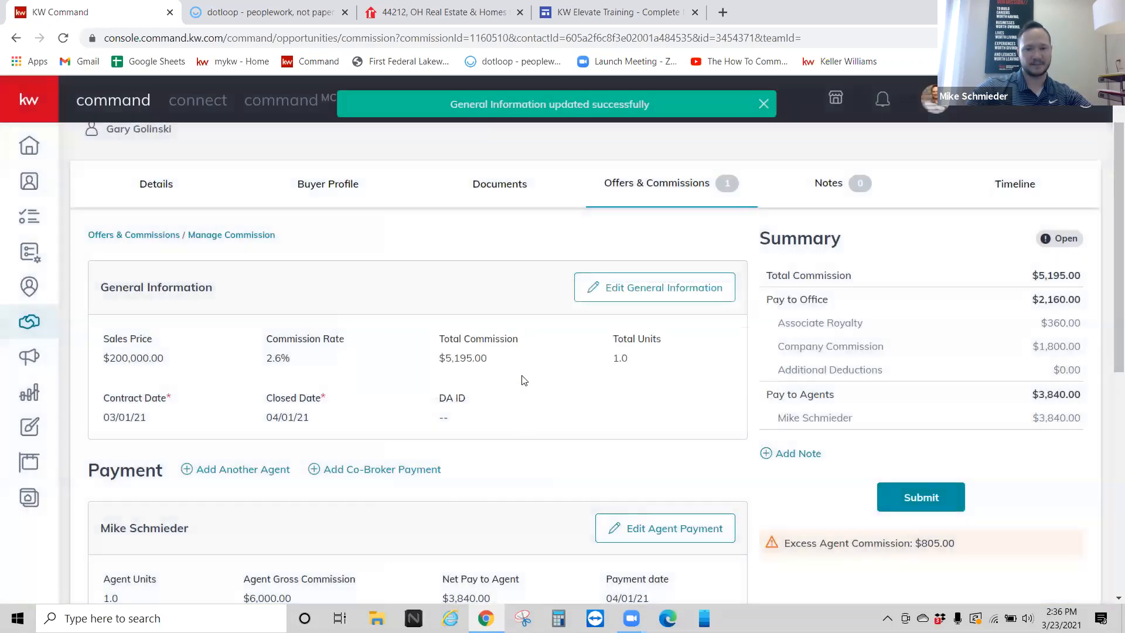
scroll(516, 363, down, 3)
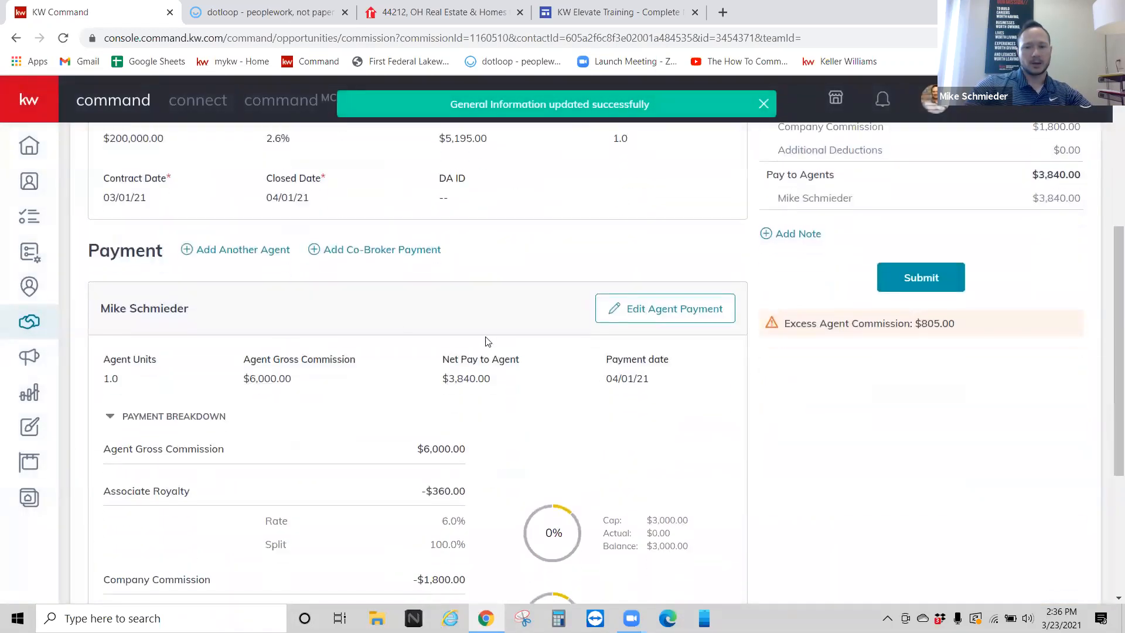
scroll(405, 334, up, 1)
scroll(527, 328, down, 1)
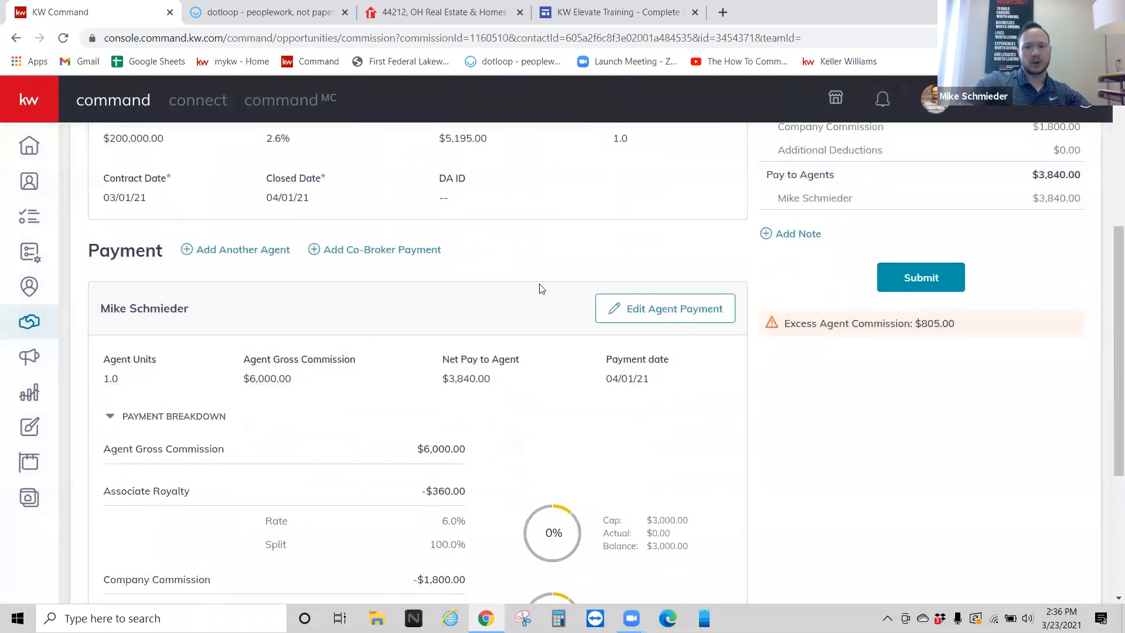
drag(969, 331, 777, 332)
click(815, 357)
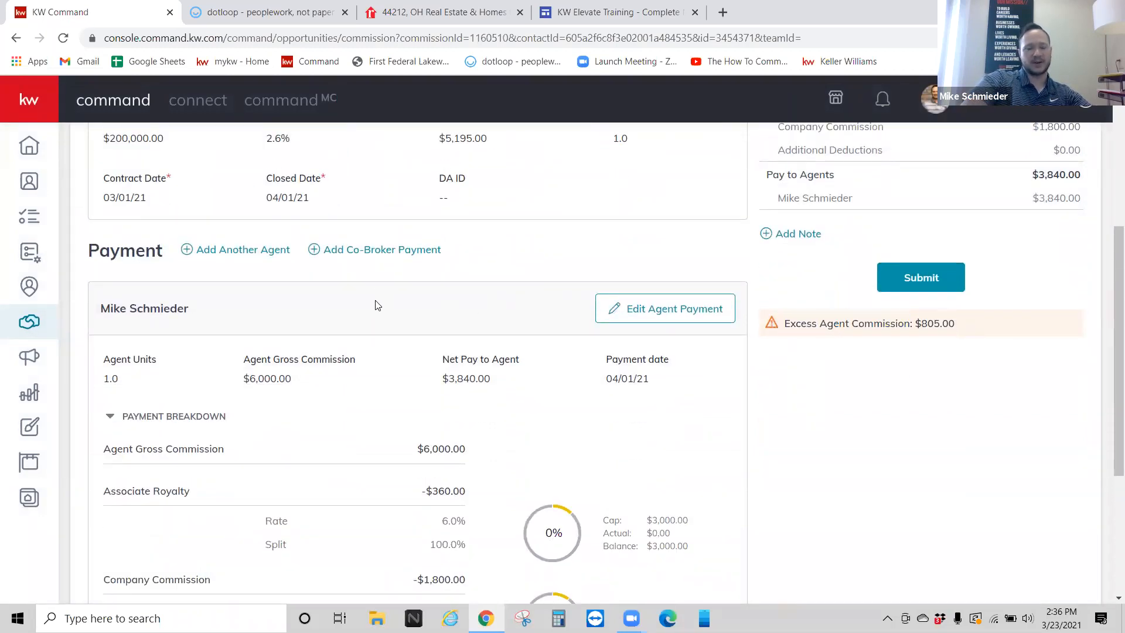
scroll(380, 309, up, 2)
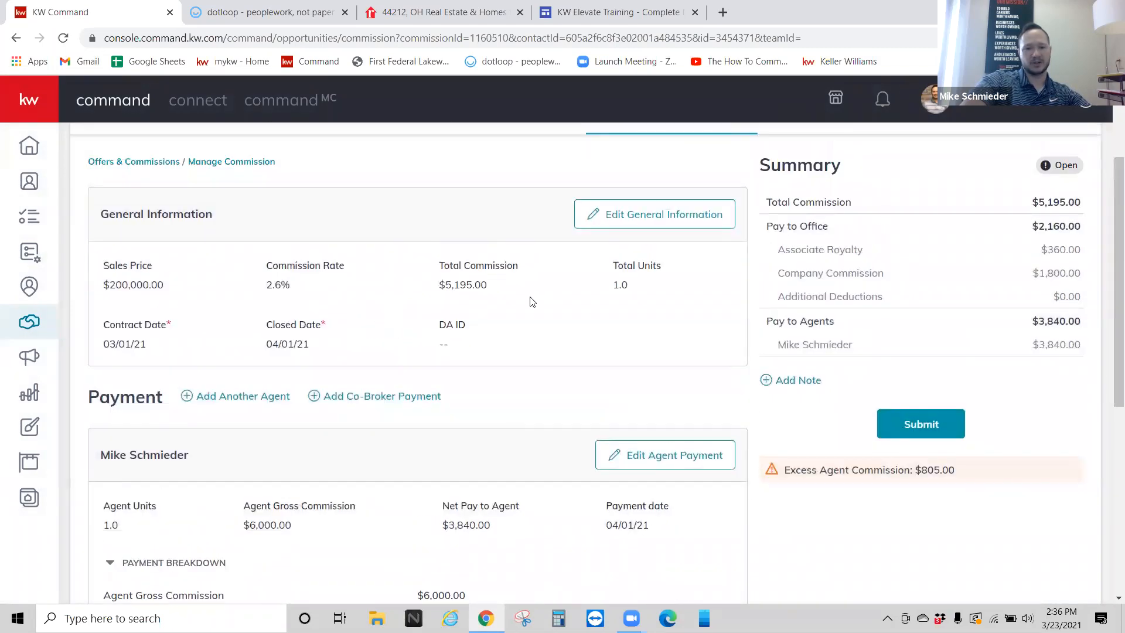
scroll(532, 301, down, 2)
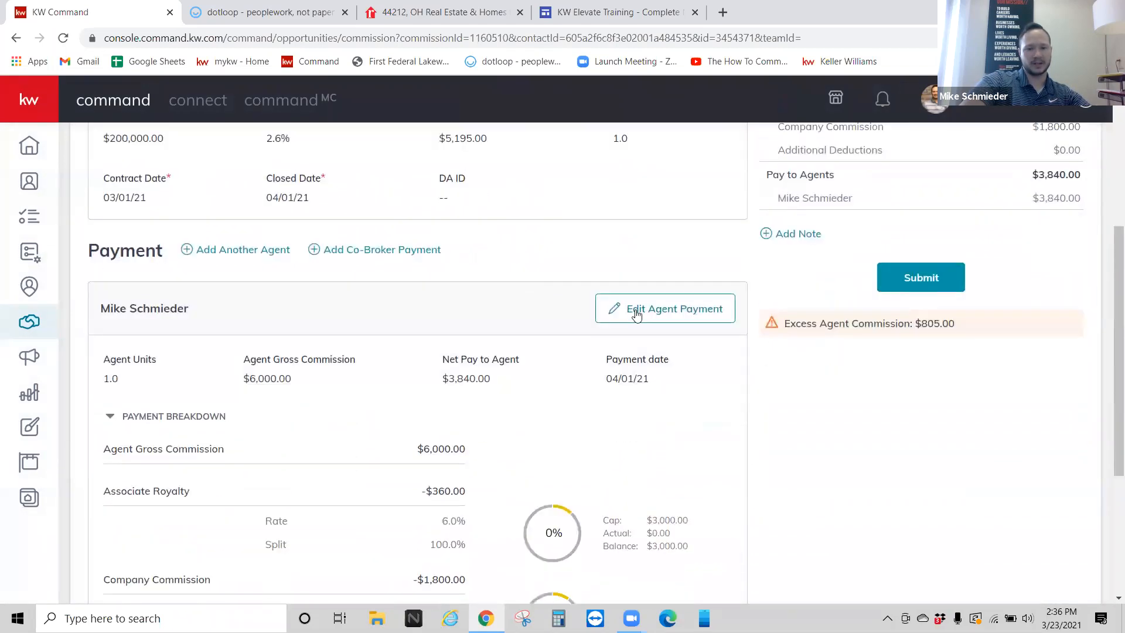
scroll(578, 293, up, 2)
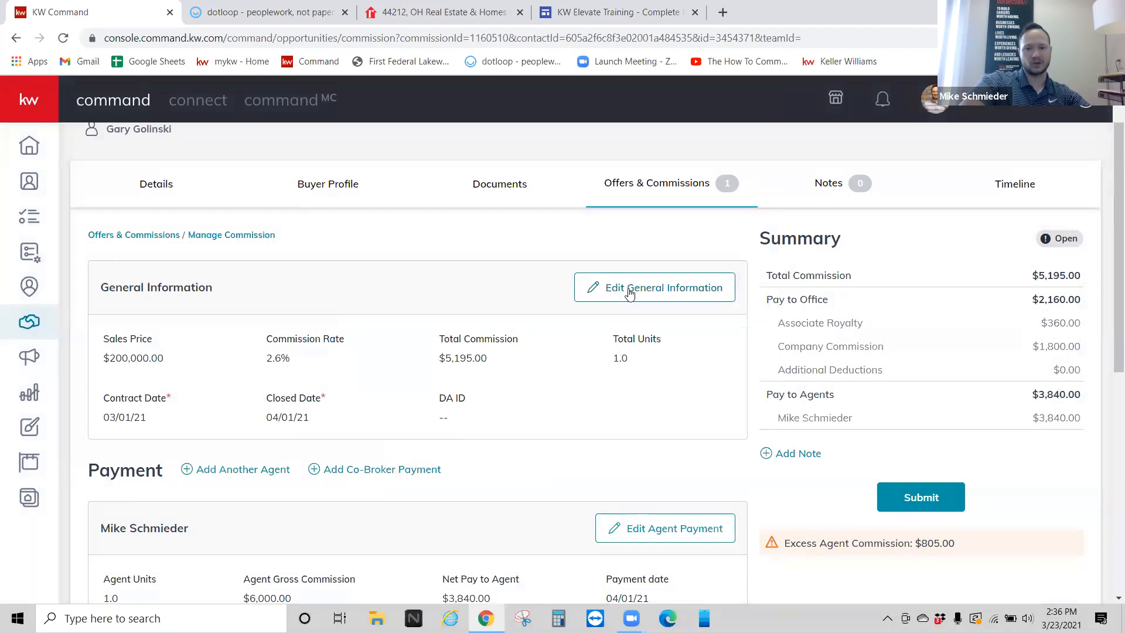
scroll(629, 294, down, 2)
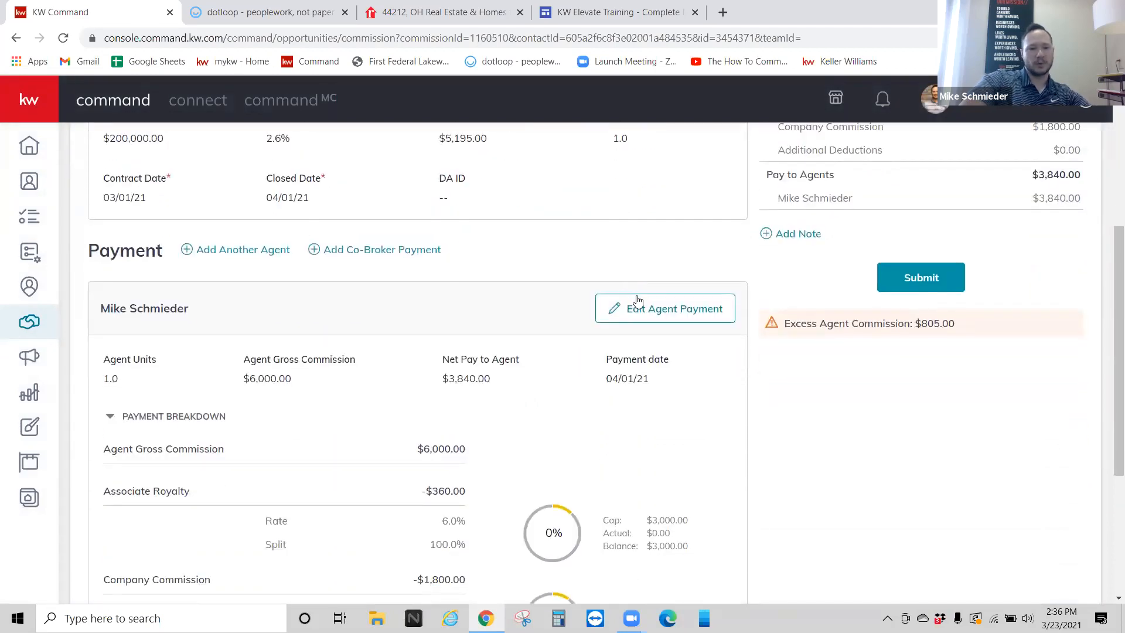
click(638, 300)
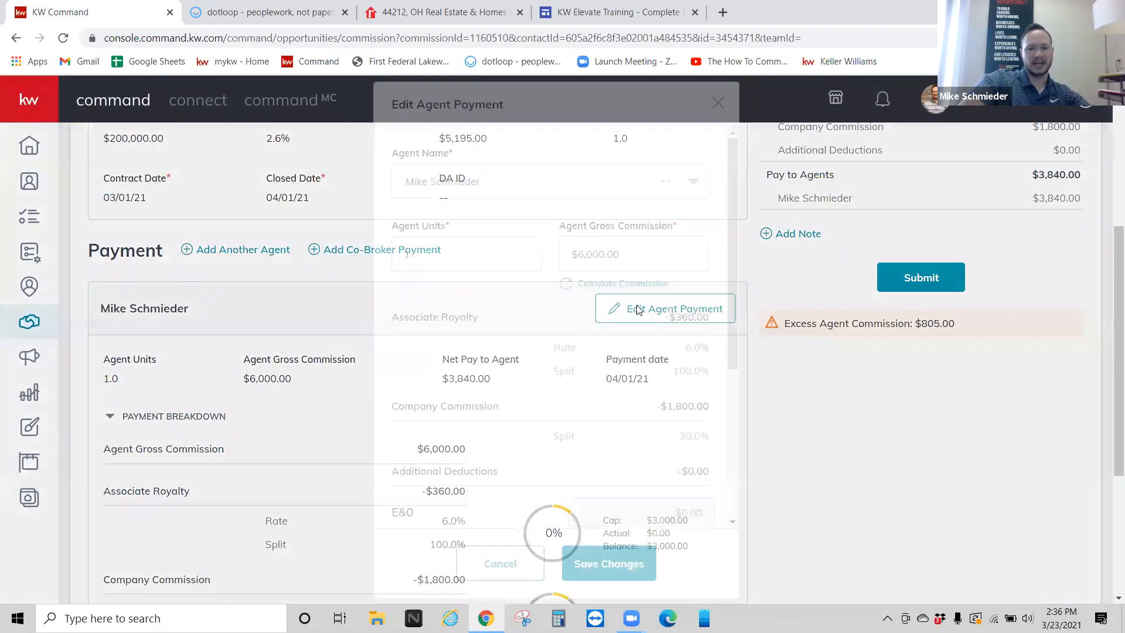
click(611, 287)
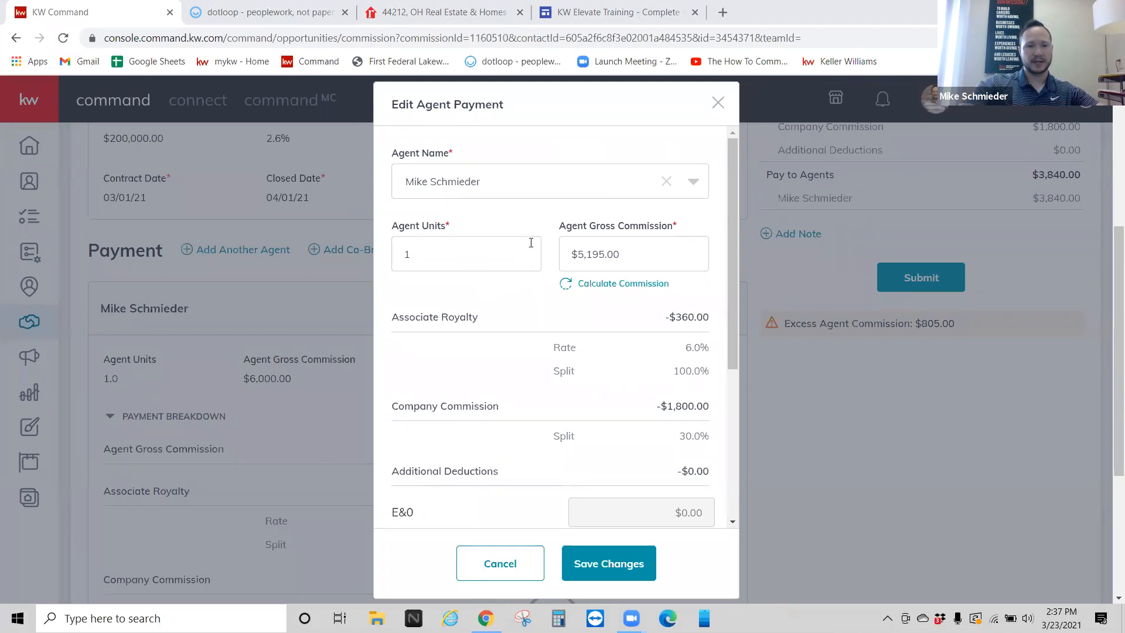
triple_click(633, 246)
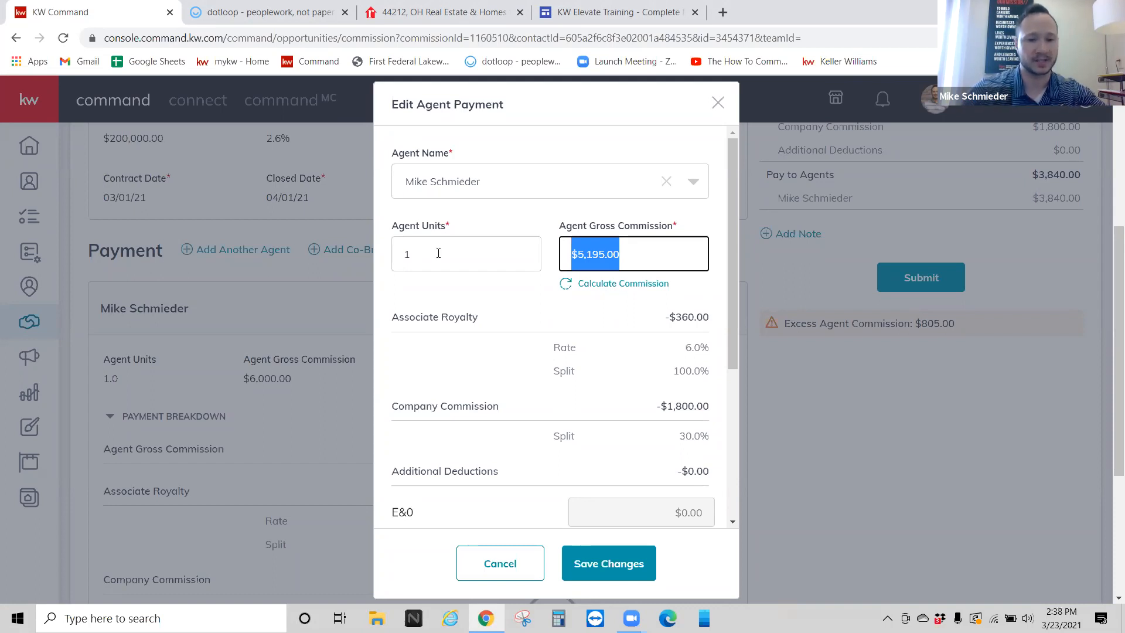
click(439, 253)
double_click(404, 259)
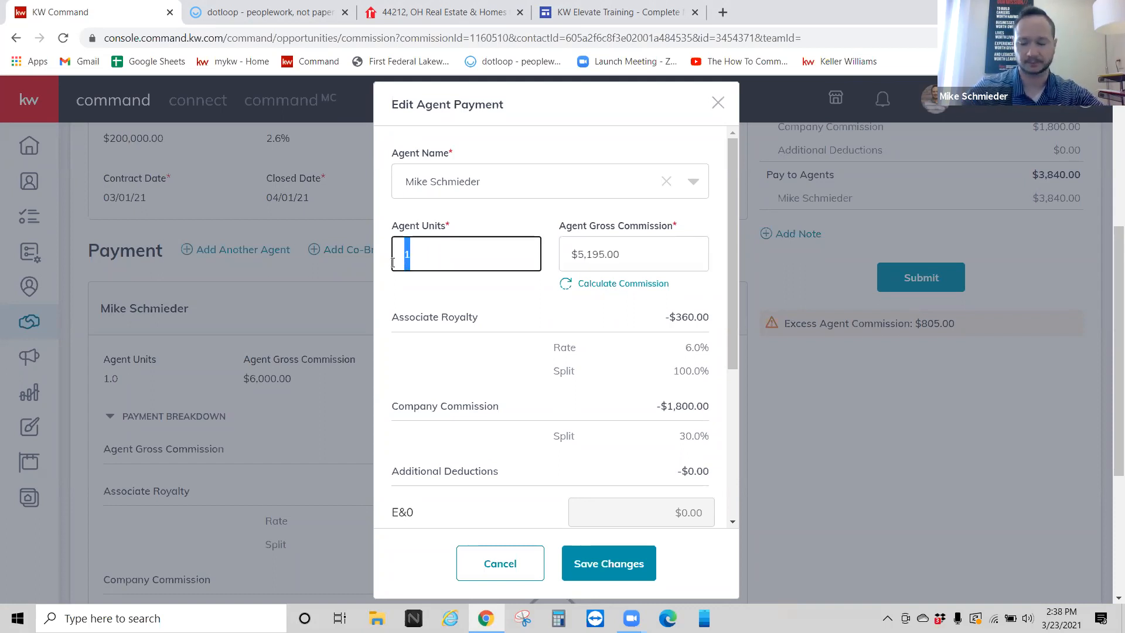
text(.5)
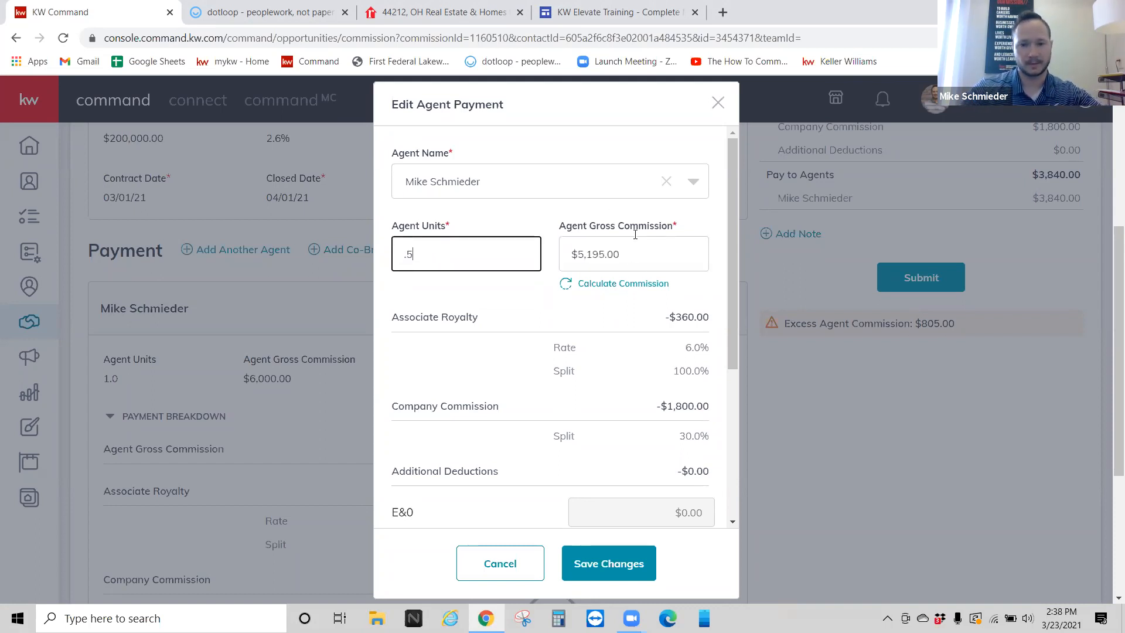
click(717, 104)
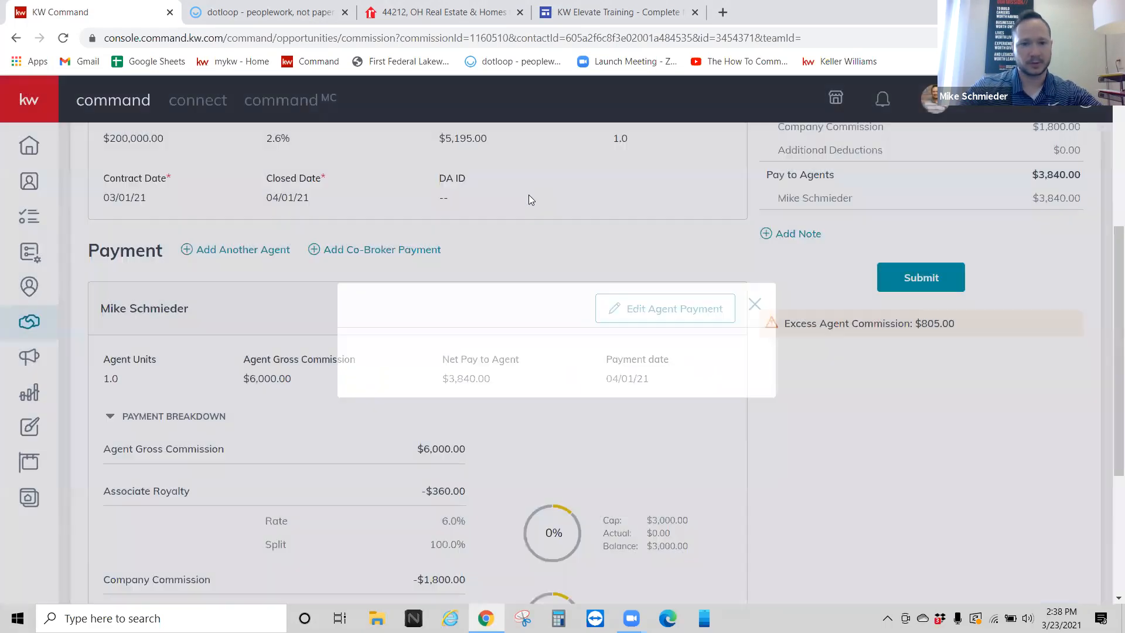
Step: Change the total commission to $5,000 (2.5%) in General Information and save
scroll(498, 182, up, 5)
click(580, 359)
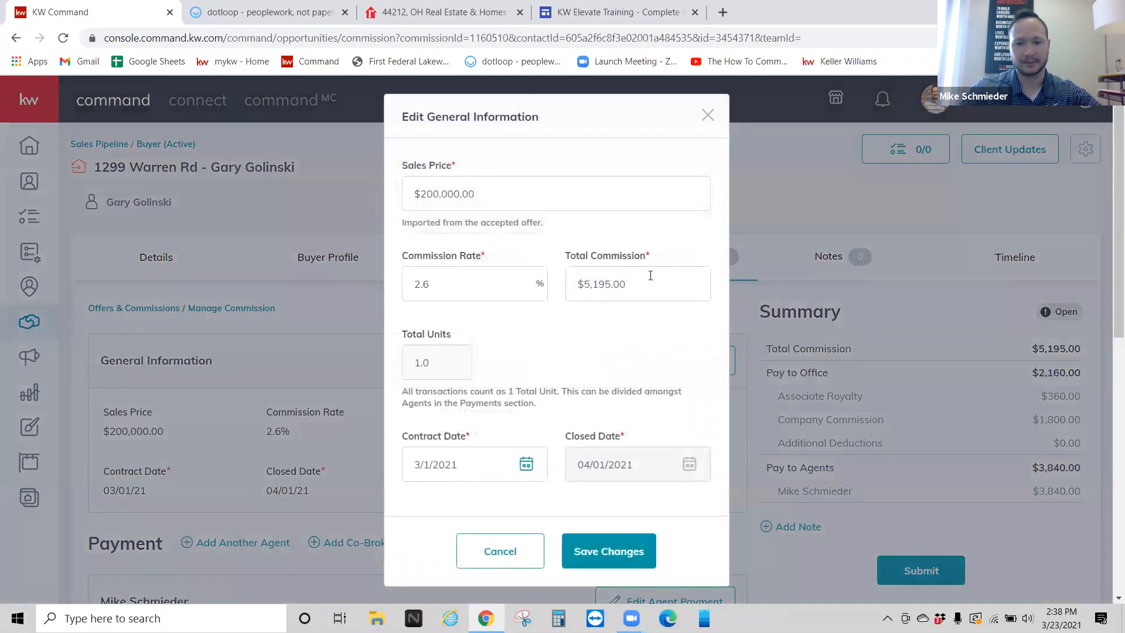
click(647, 278)
text(5000)
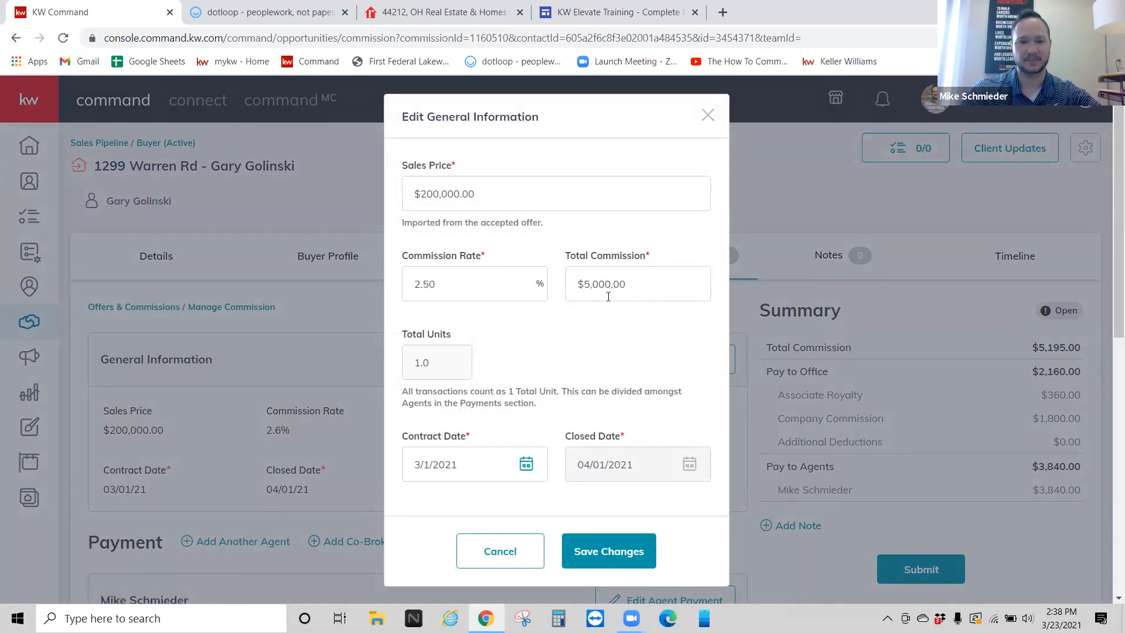
click(603, 552)
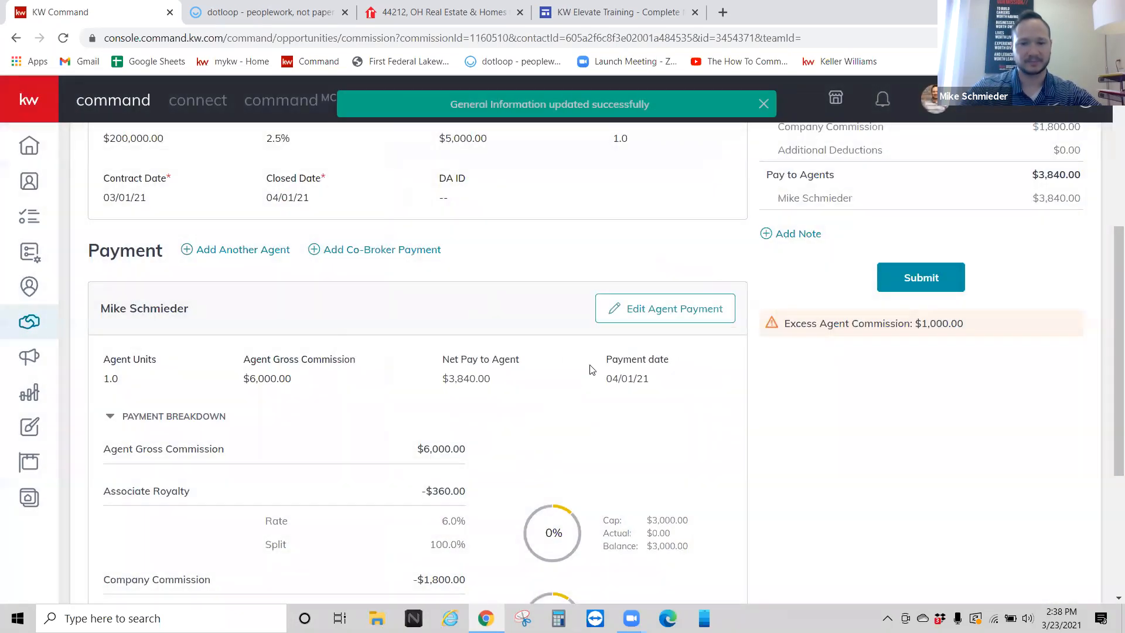
Step: Set the agent's gross commission to $2,500 in the Agent Payment editor
click(652, 311)
drag(412, 254, 380, 252)
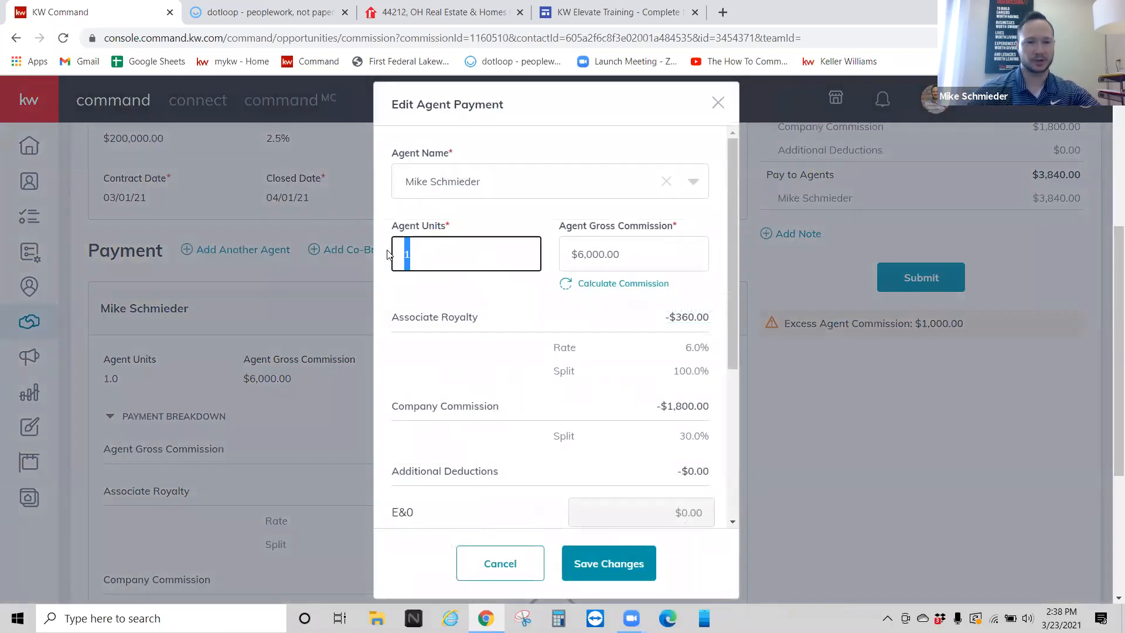
text(.5)
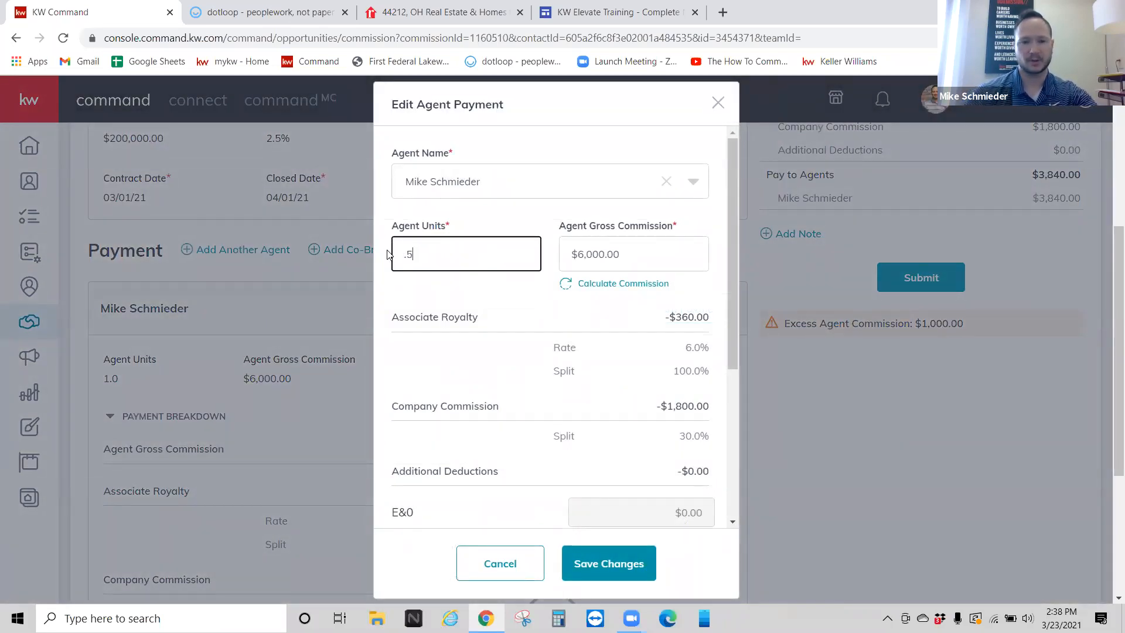
click(635, 285)
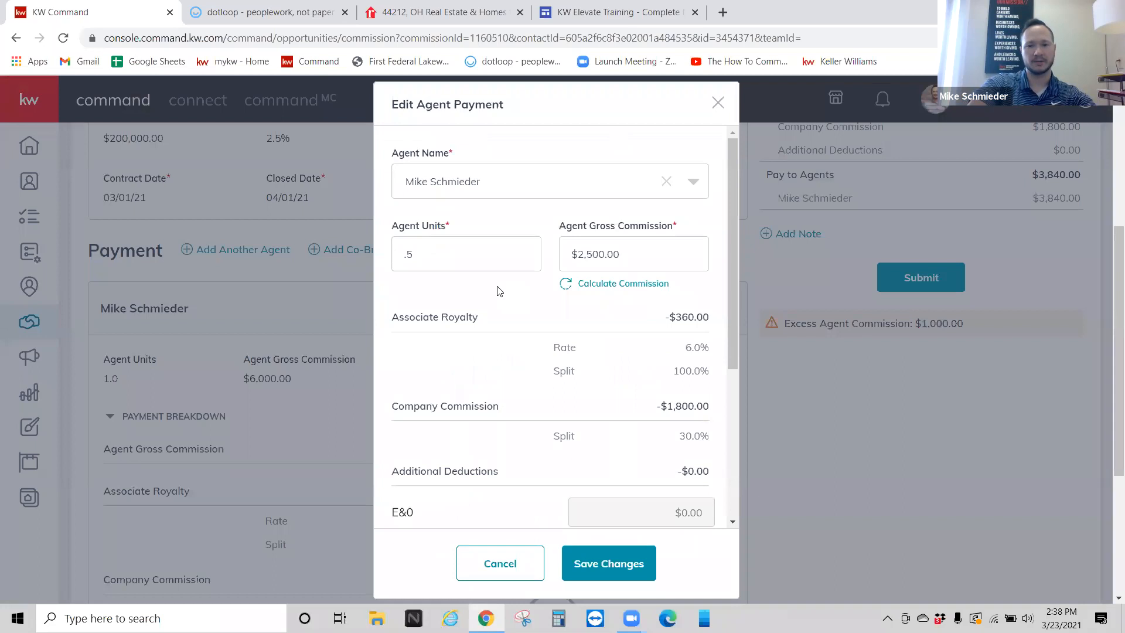
drag(488, 265, 354, 267)
text(1)
key(Tab)
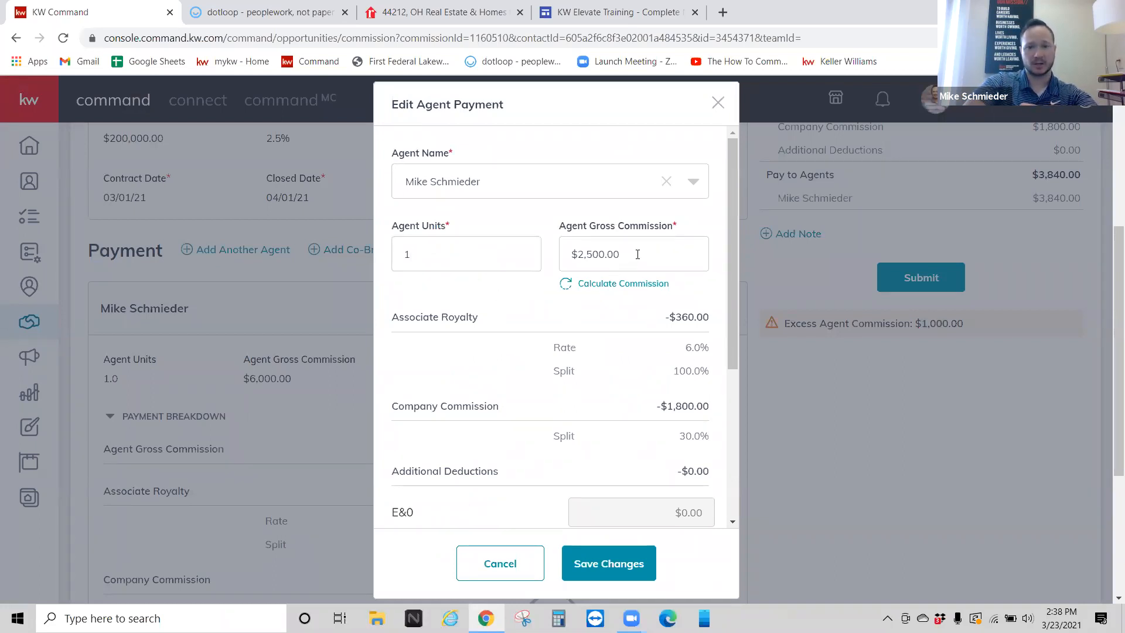
text(2)
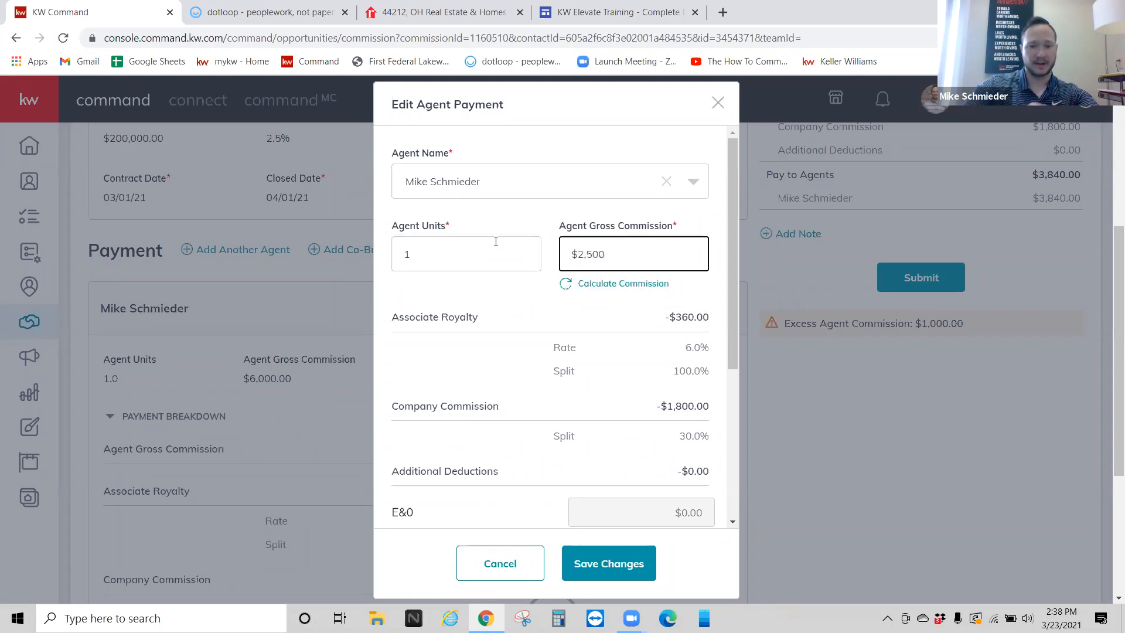
click(530, 297)
Step: Start adding an extra payment item to the agent's payment
scroll(532, 295, down, 1)
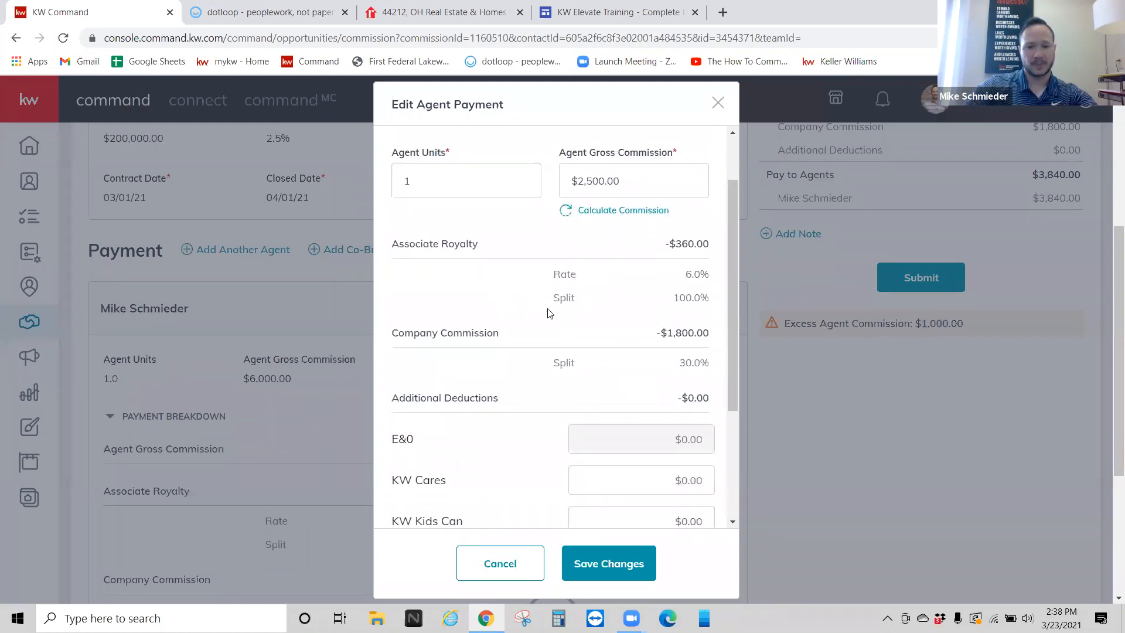
scroll(540, 314, down, 2)
scroll(540, 314, down, 1)
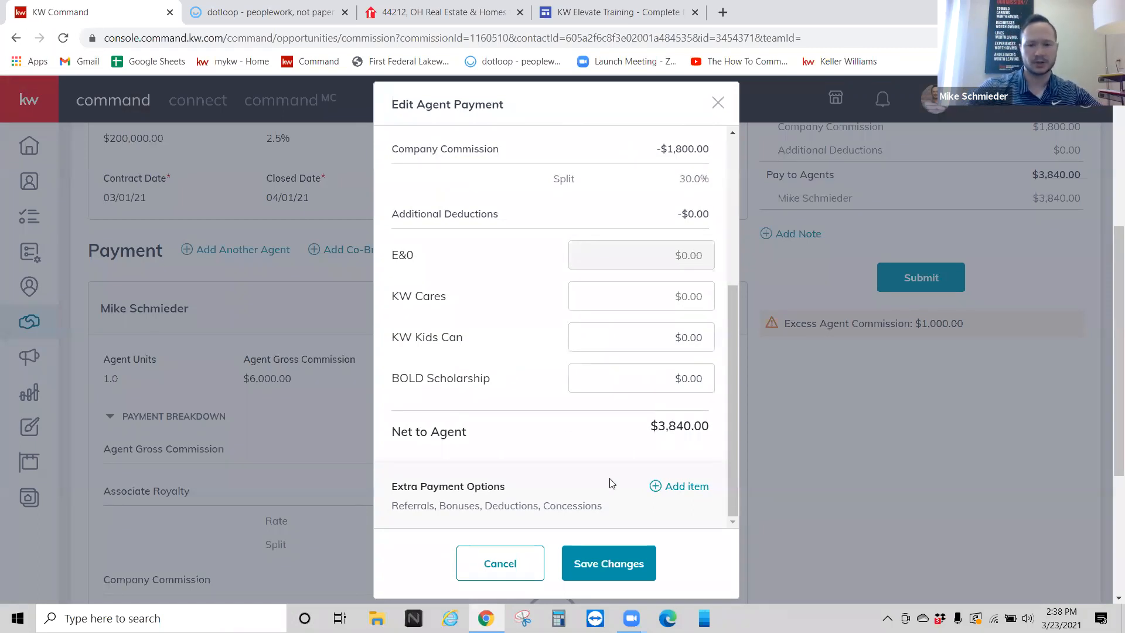
click(686, 487)
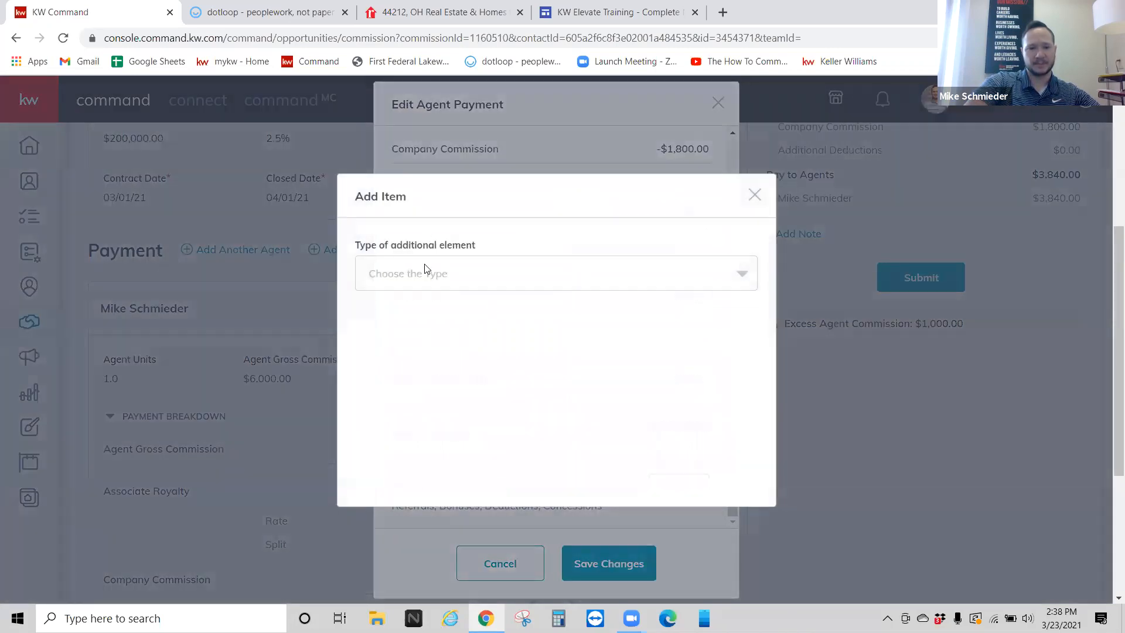
Step: Add a $195.00 Bonus item, split with the Market Center, to the extra payments
click(425, 269)
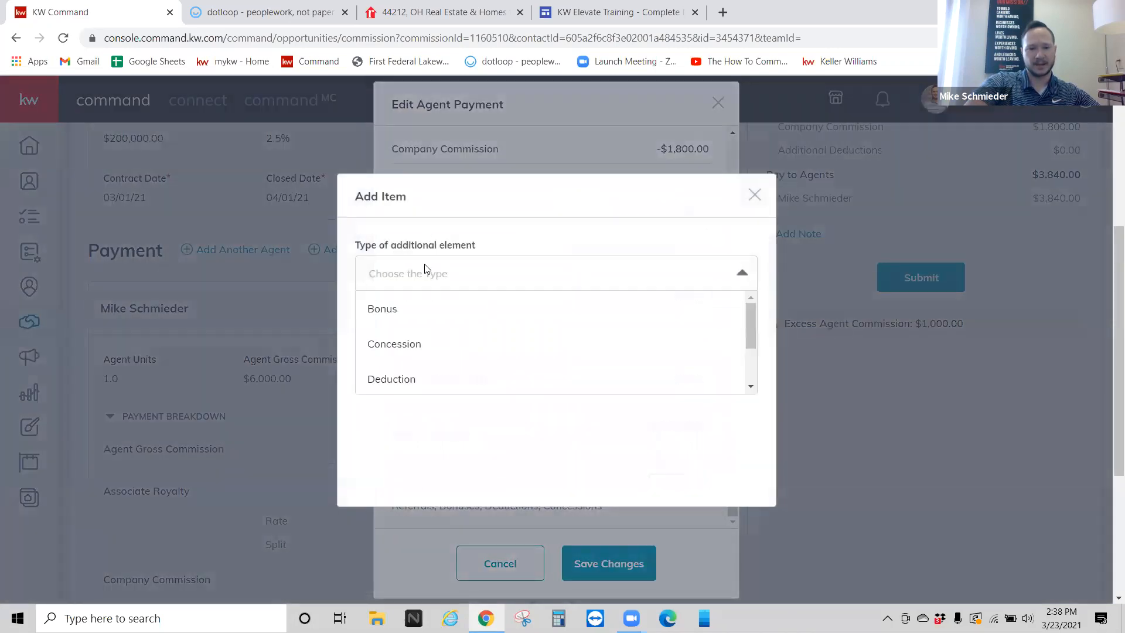
click(418, 314)
click(420, 345)
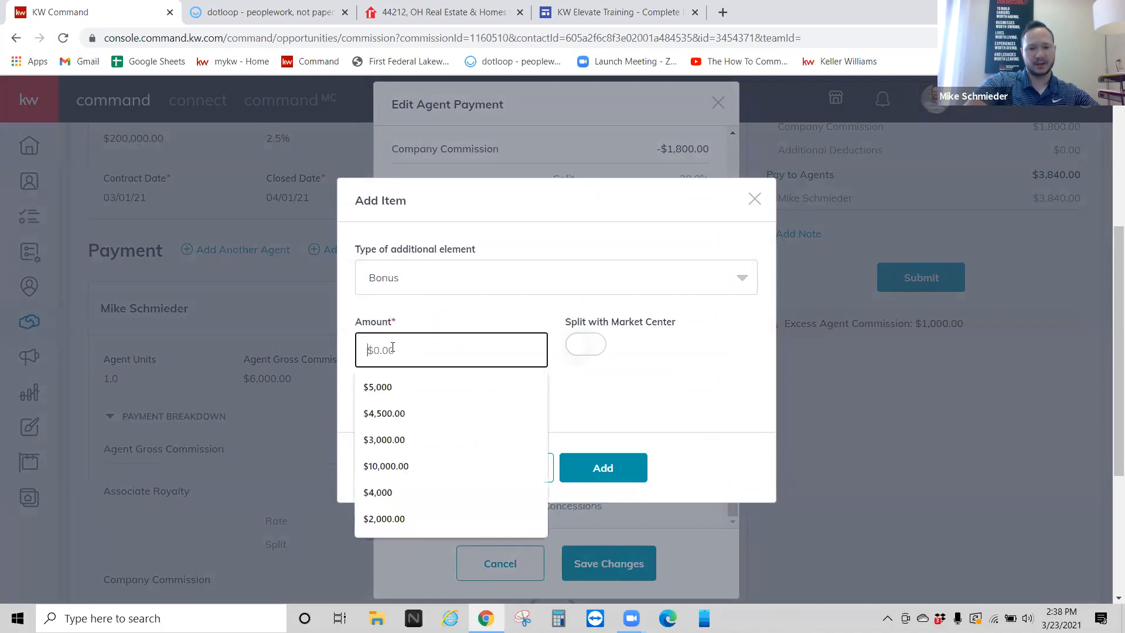
text(195)
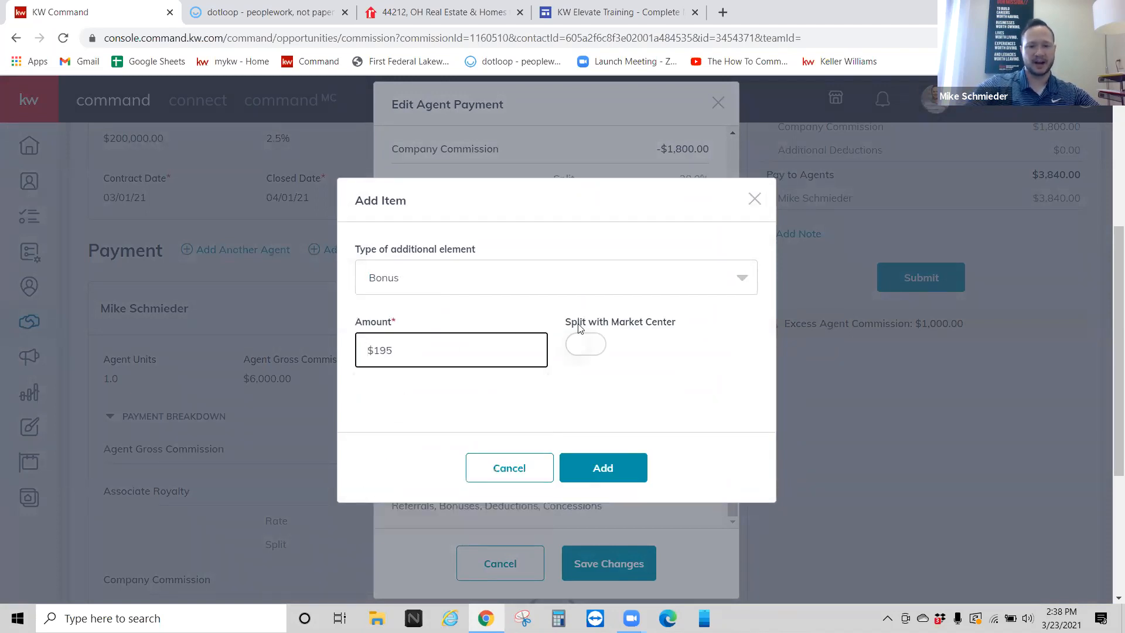
click(581, 352)
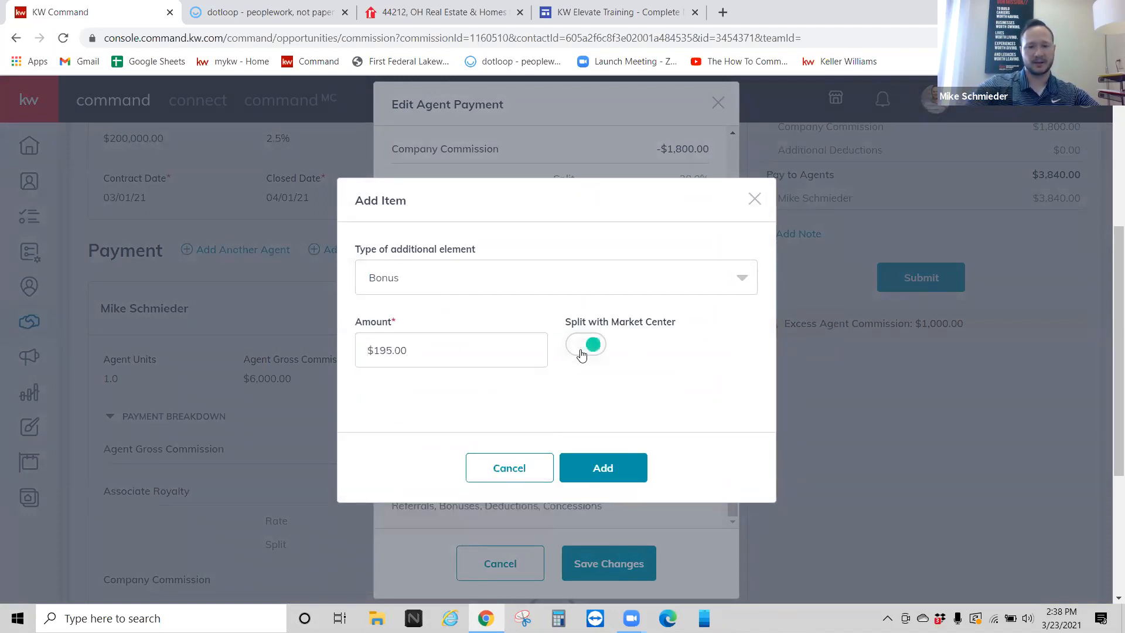
click(601, 472)
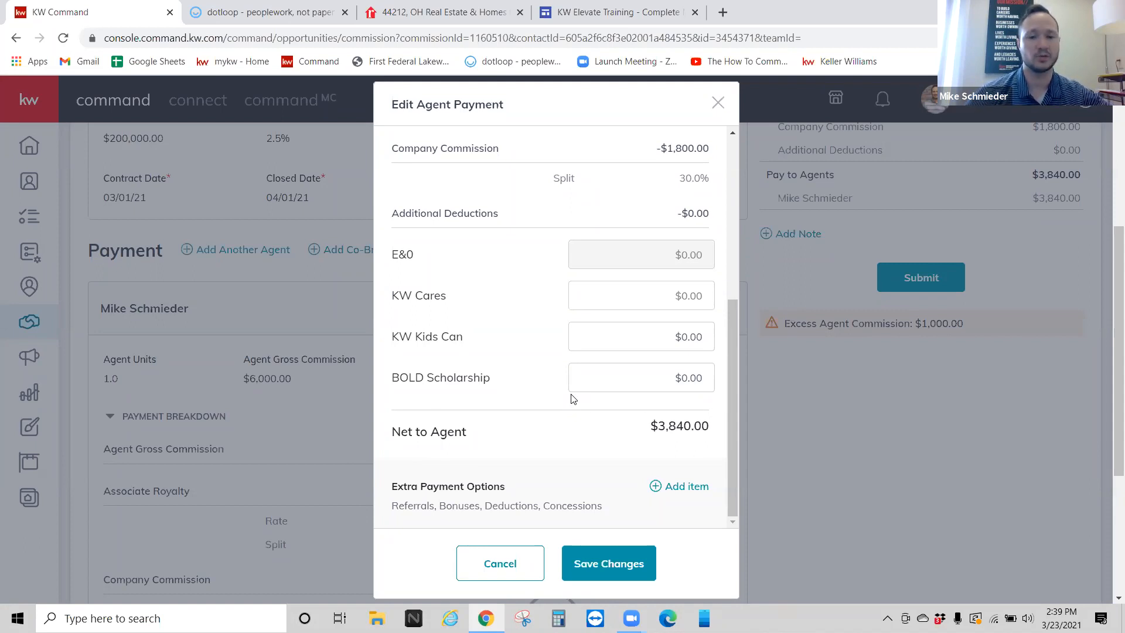
Step: Browse the extra payment types without adding another item, then save the payment with the $195.00 bonus
scroll(574, 404, down, 1)
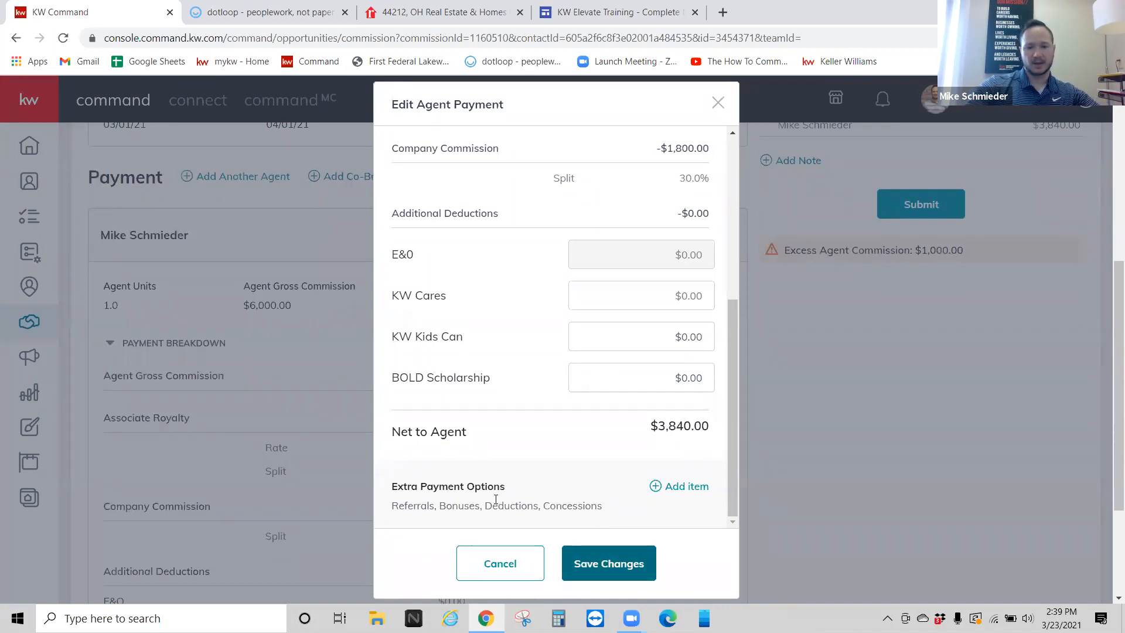
click(665, 486)
click(506, 270)
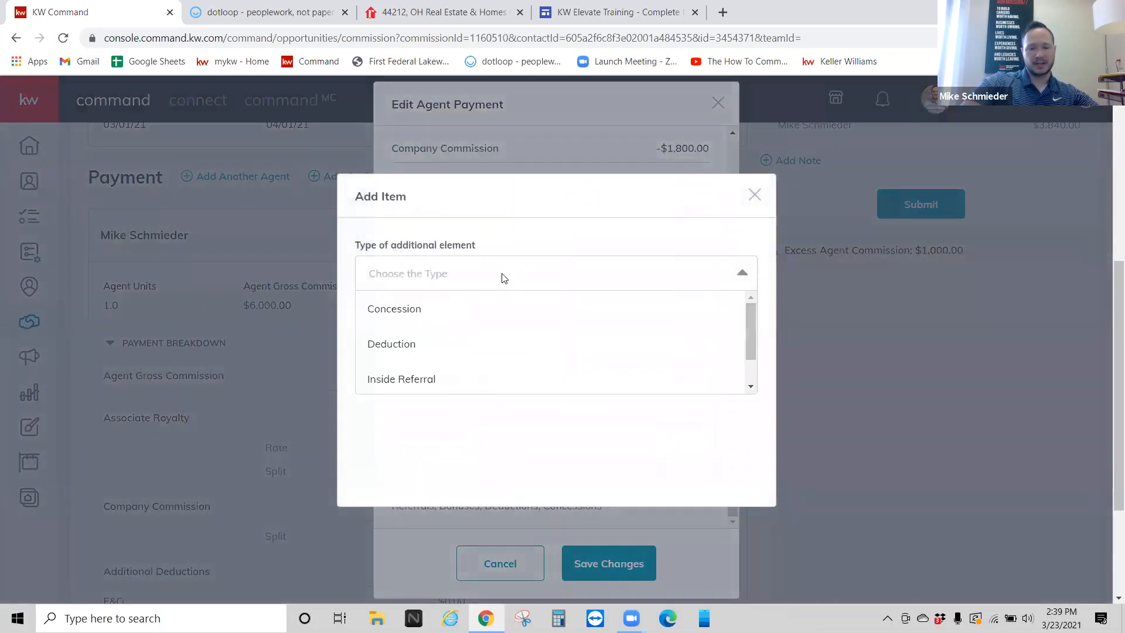
scroll(507, 339, down, 1)
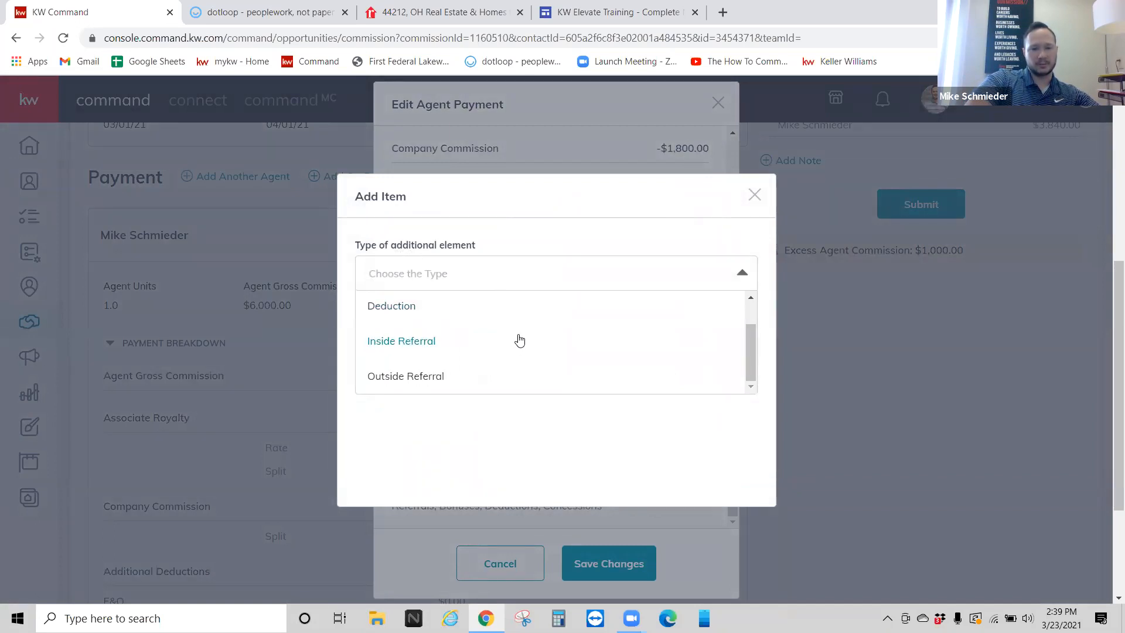
click(754, 195)
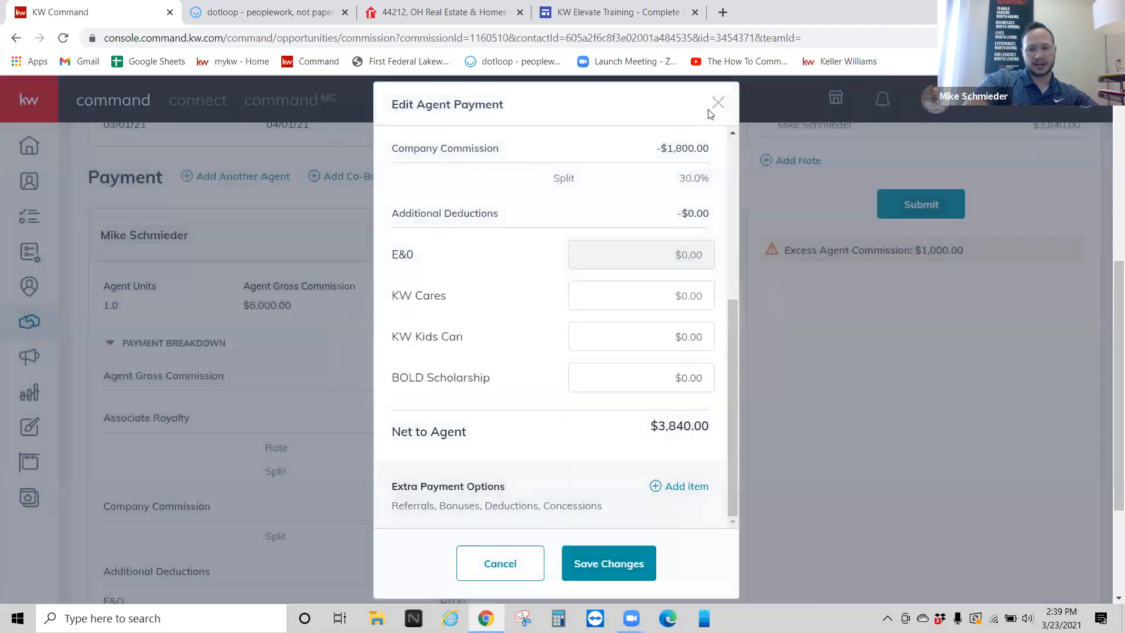
click(608, 562)
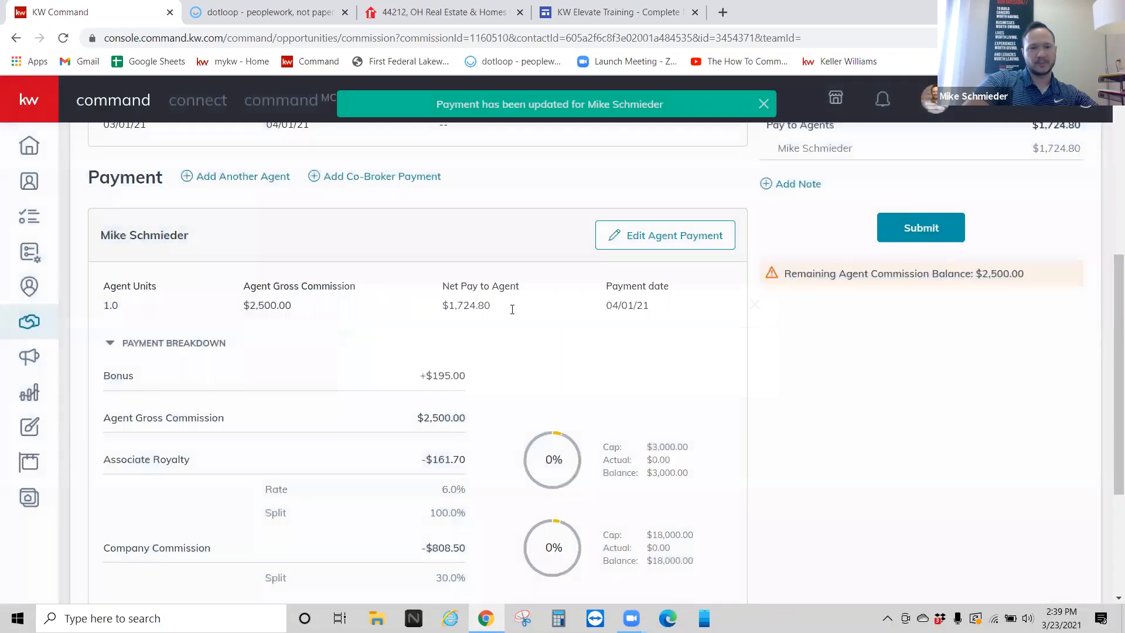
Step: Open and dismiss the Add Another Agent form twice, then reopen the existing agent's payment editor
click(250, 181)
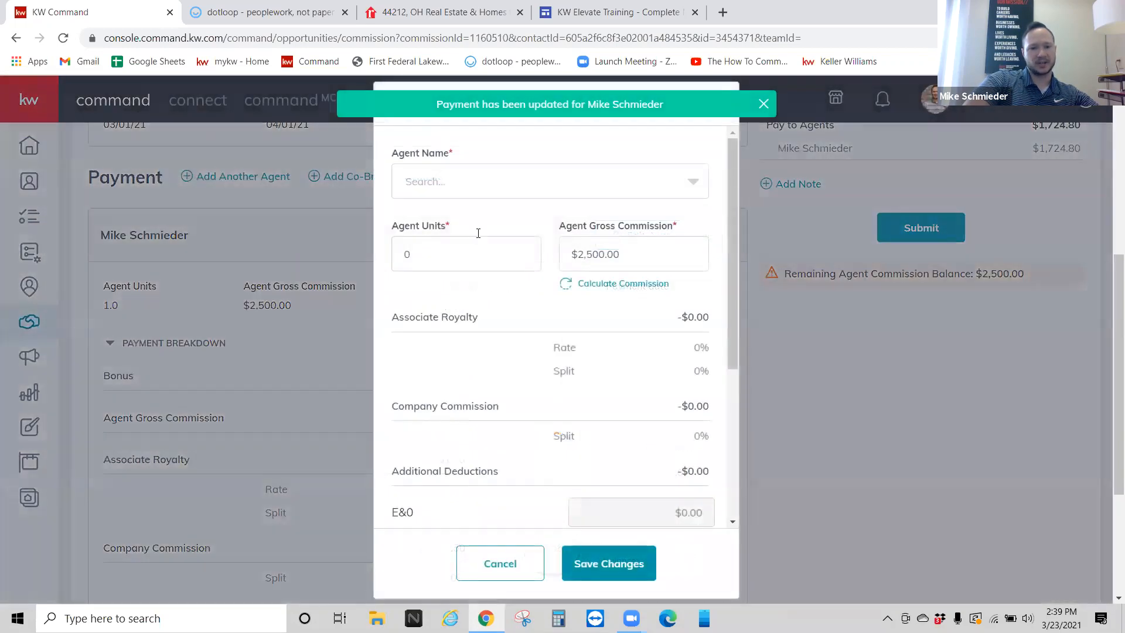
click(764, 104)
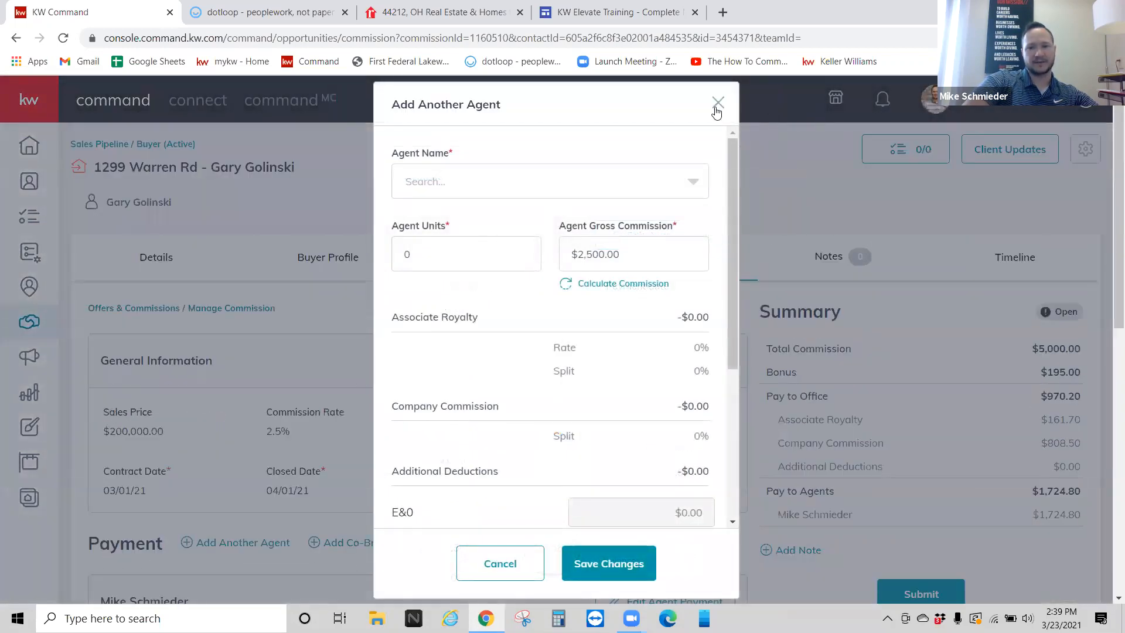
click(718, 109)
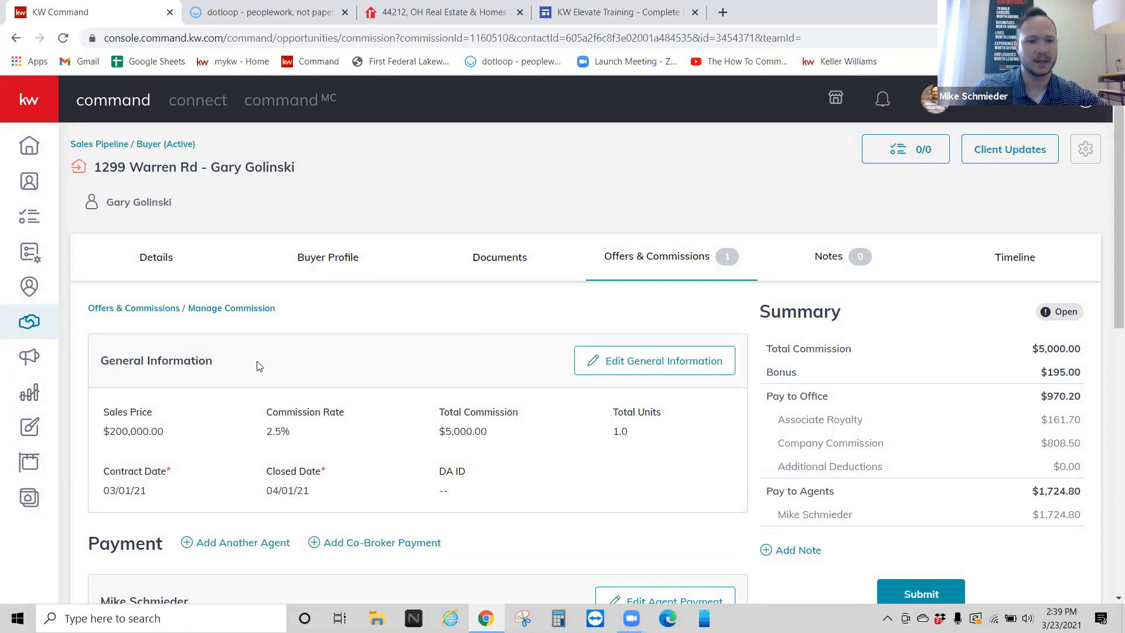
scroll(240, 347, down, 1)
scroll(246, 363, down, 2)
click(261, 397)
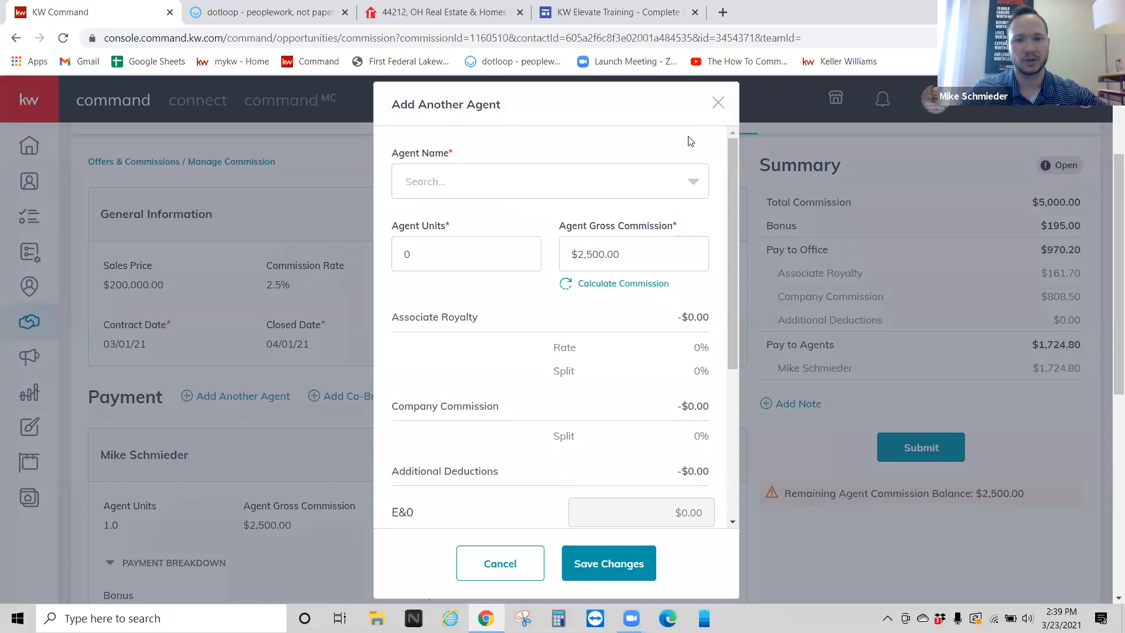
click(716, 105)
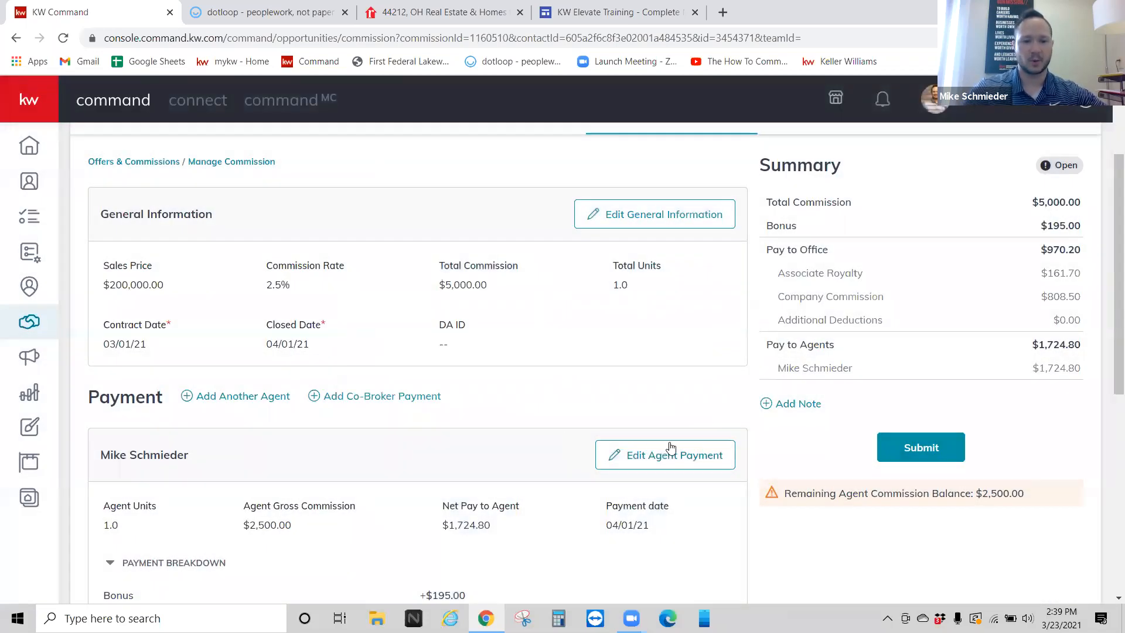
click(670, 448)
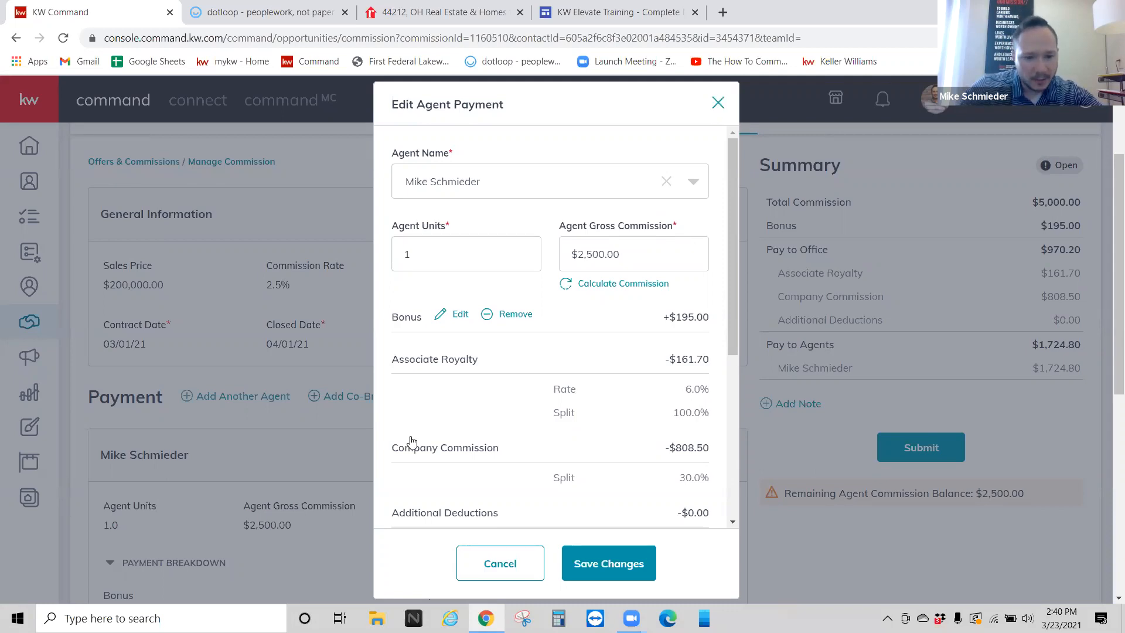
Step: After reviewing the payment breakdown, switch to the dotloop documents tab with Ctrl+Tab
key(ctrl+Tab)
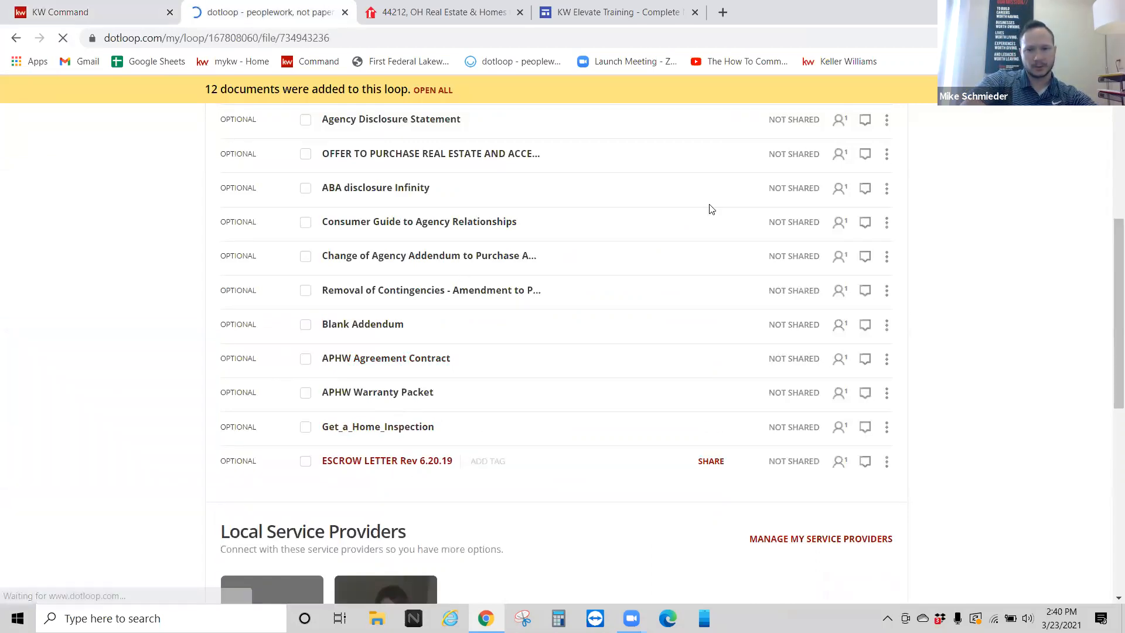
Step: Enter Additional Commission 195, Sales Commission 5000 and Commission Due to KW Elevate 5195 on the escrow letter
scroll(507, 305, down, 6)
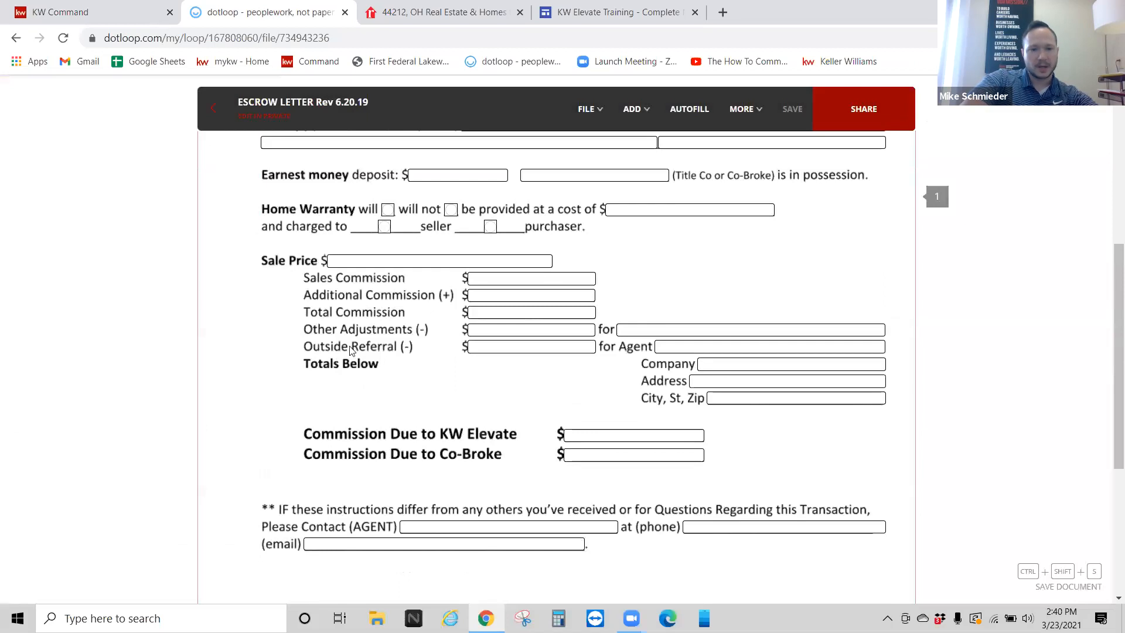
click(490, 295)
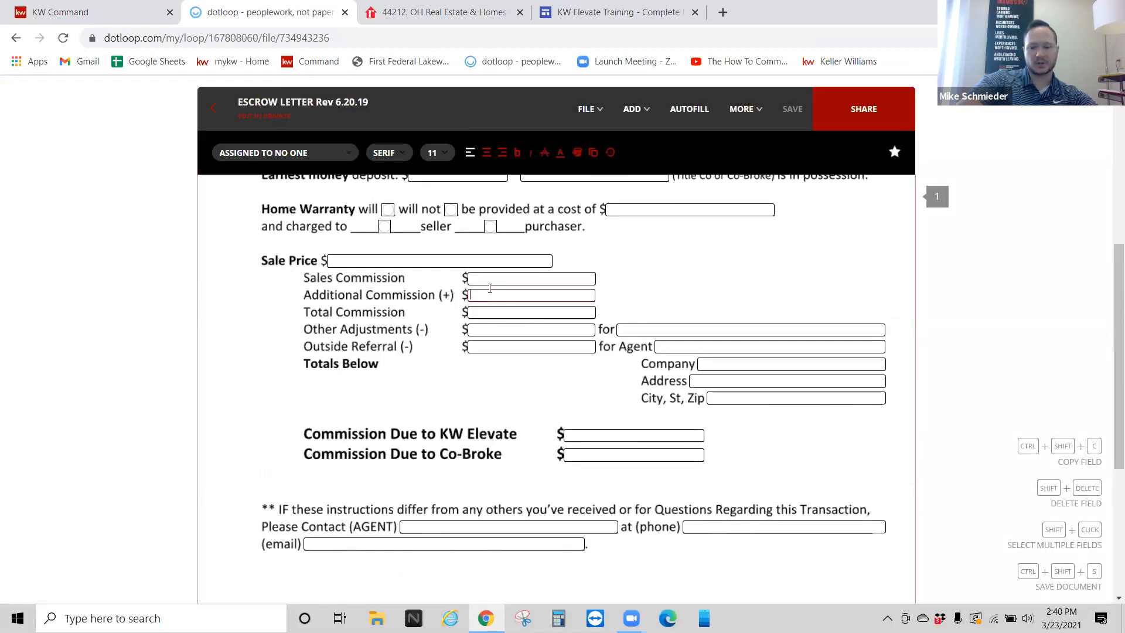
text(195)
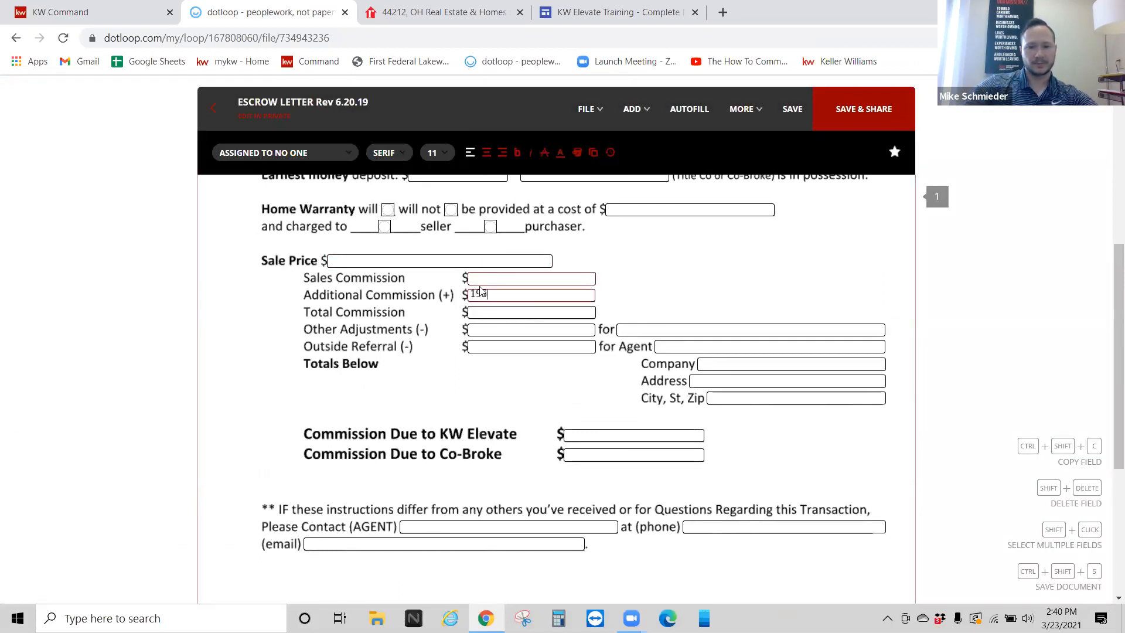
click(480, 277)
text(5000)
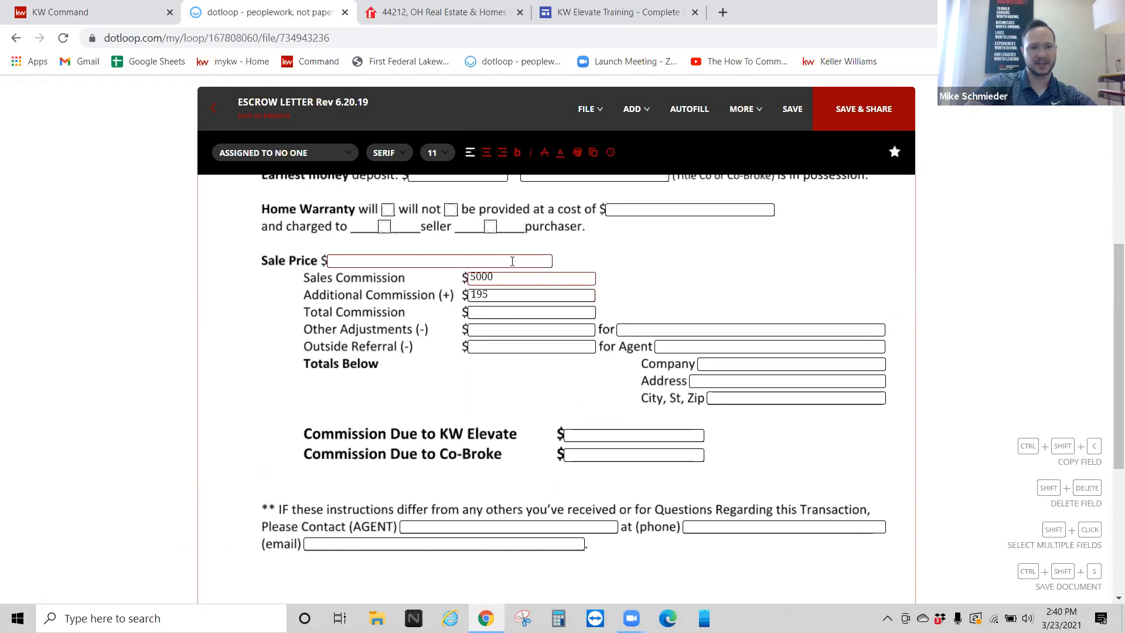
click(567, 434)
text(5195)
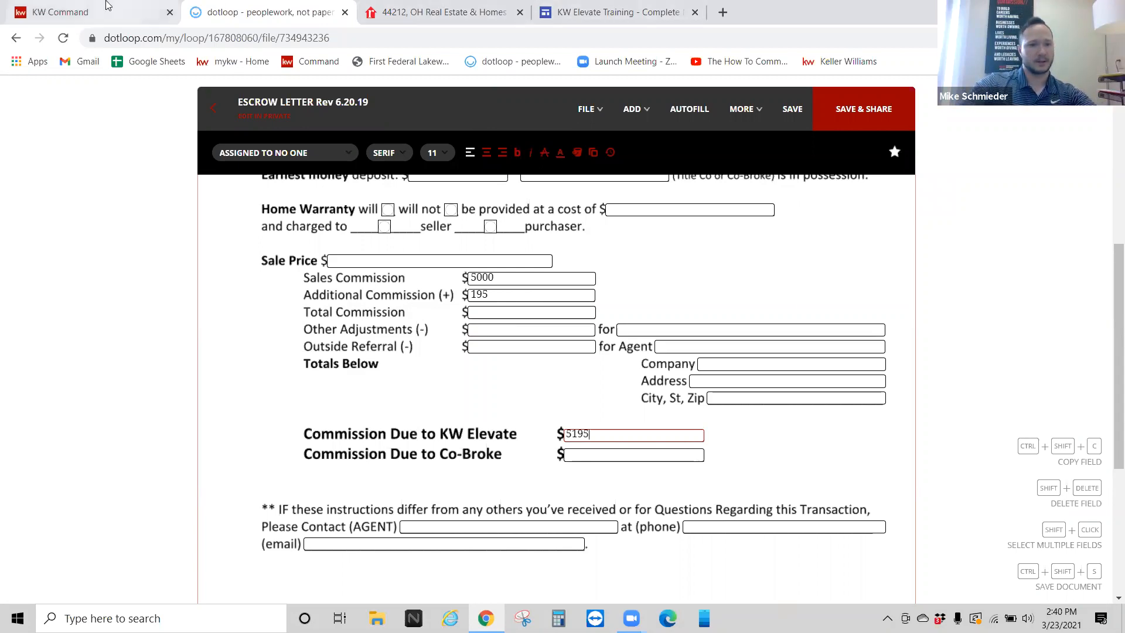
click(150, 14)
Step: Reopen the Edit Agent Payment dialog and scroll down to its Extra Payment Options
scroll(562, 351, down, 1)
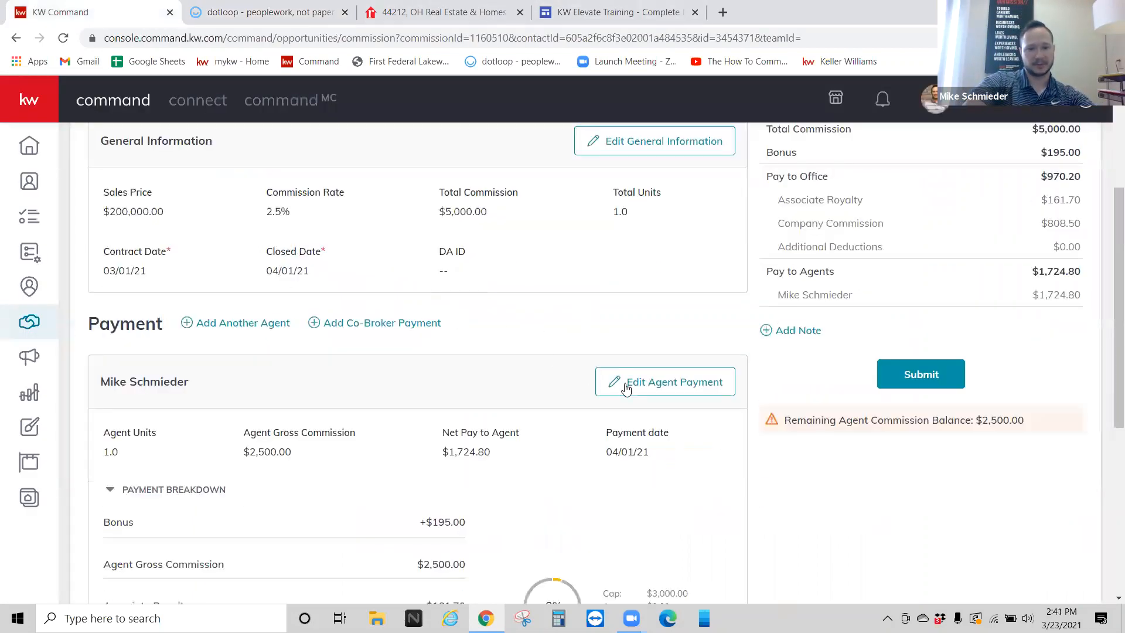
click(629, 386)
scroll(545, 410, down, 5)
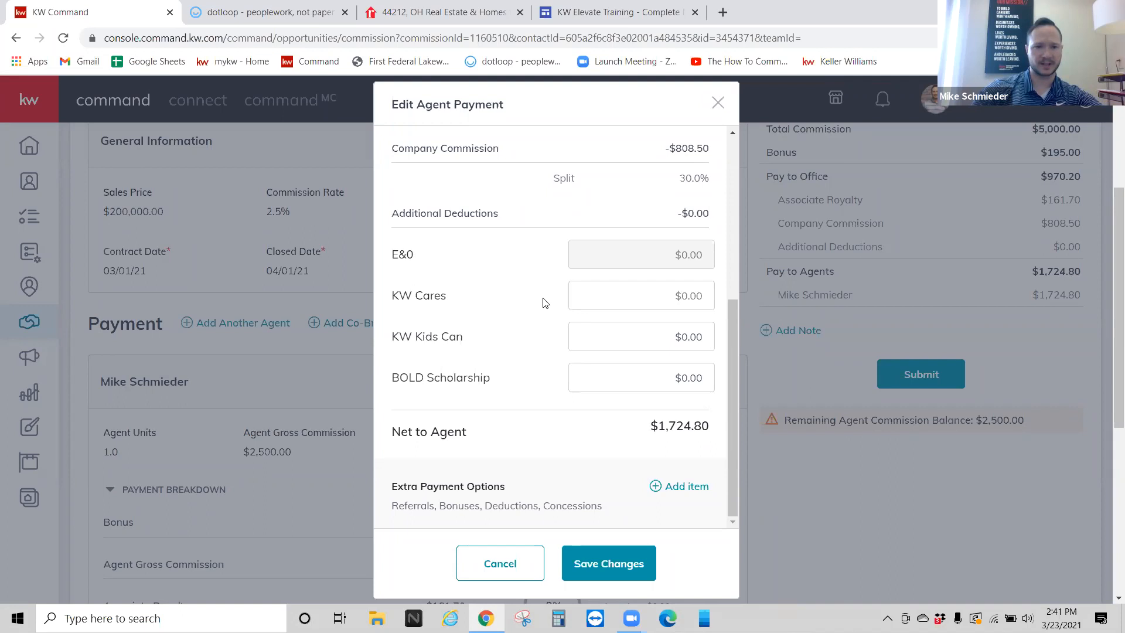
scroll(545, 302, down, 1)
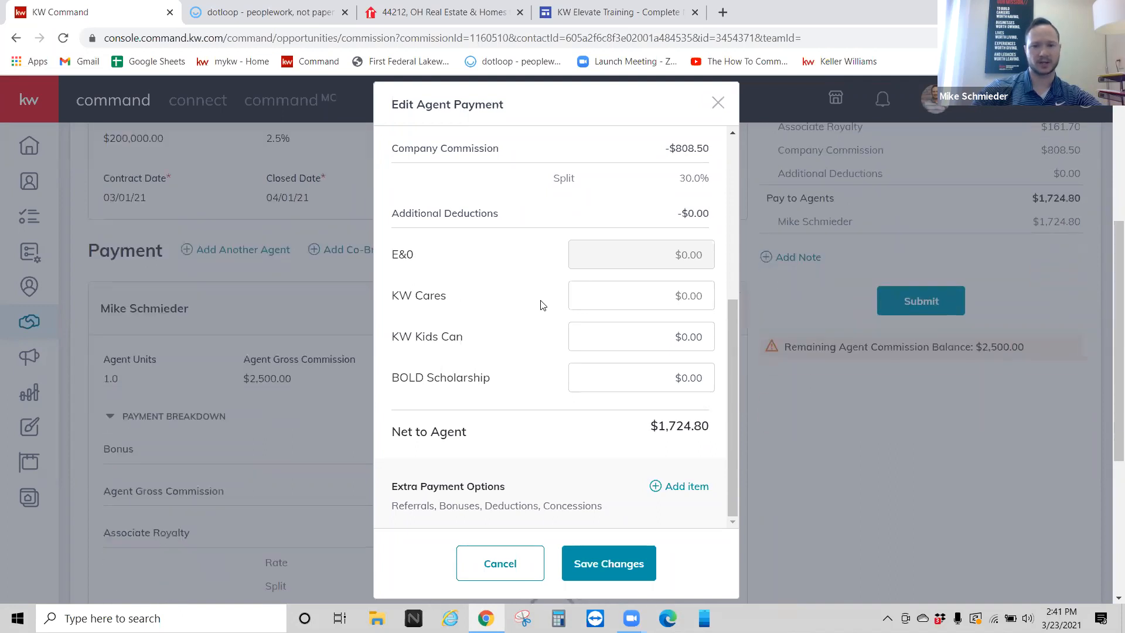
click(686, 487)
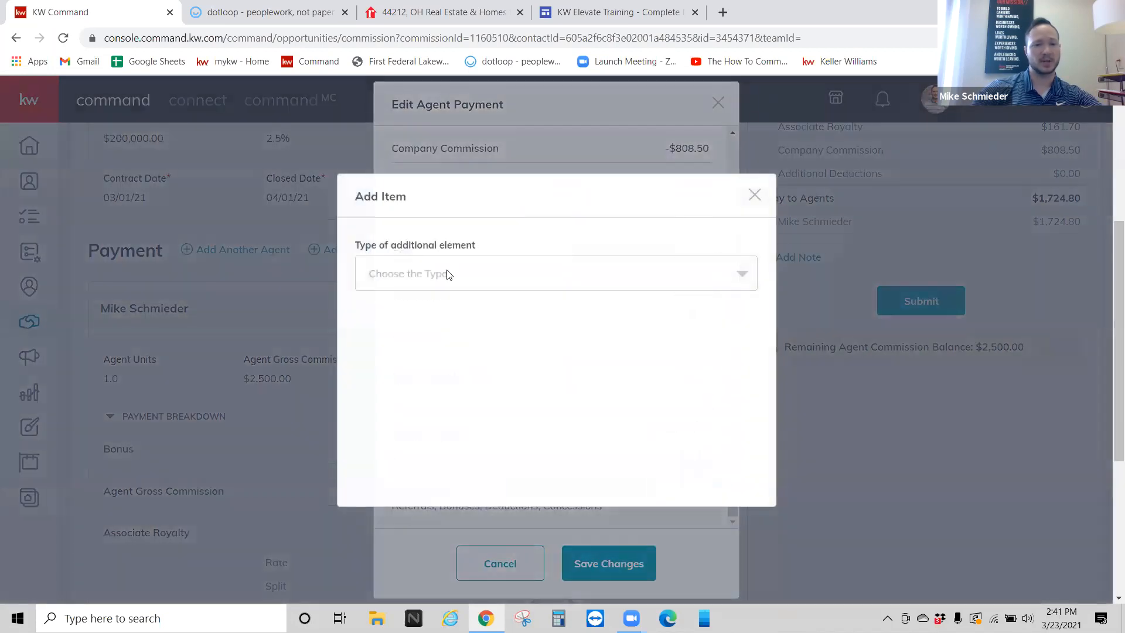
click(448, 274)
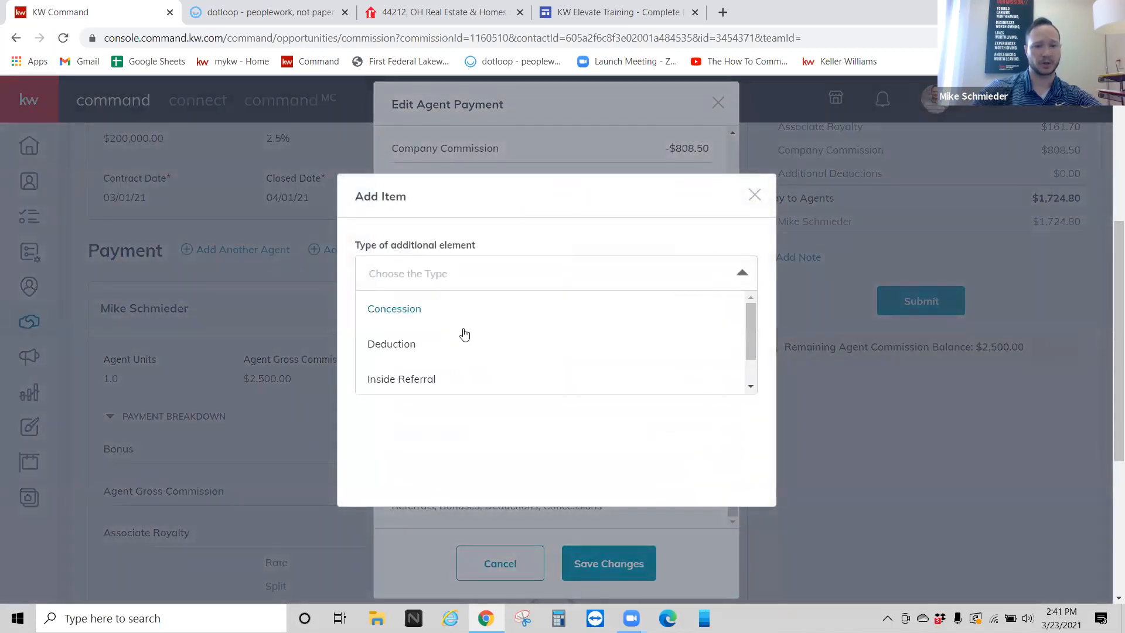
click(468, 343)
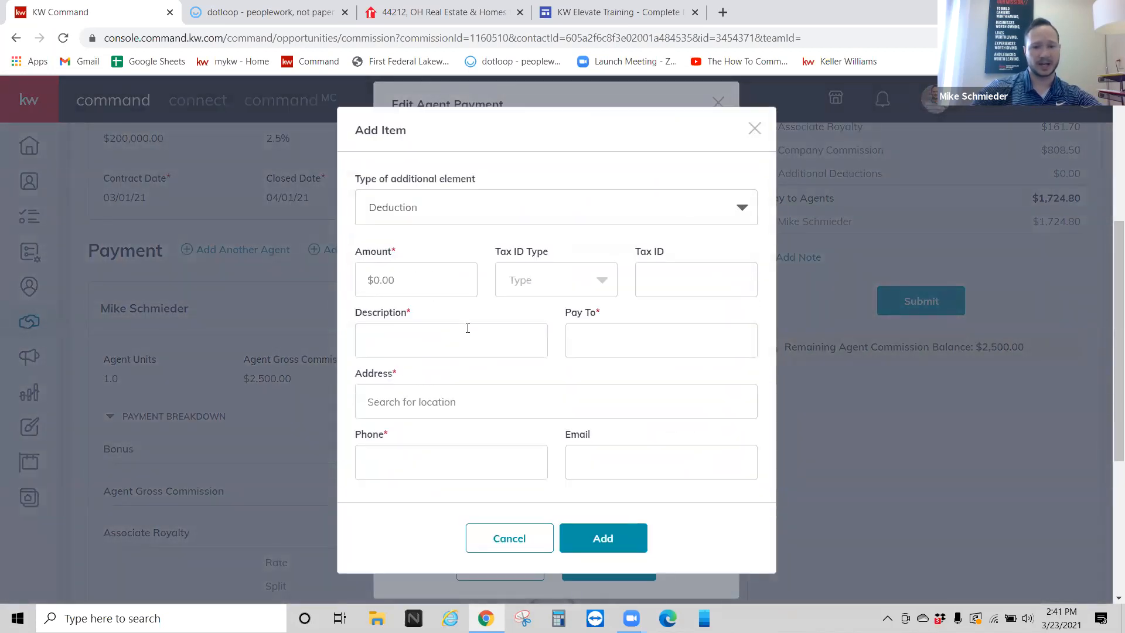
click(422, 268)
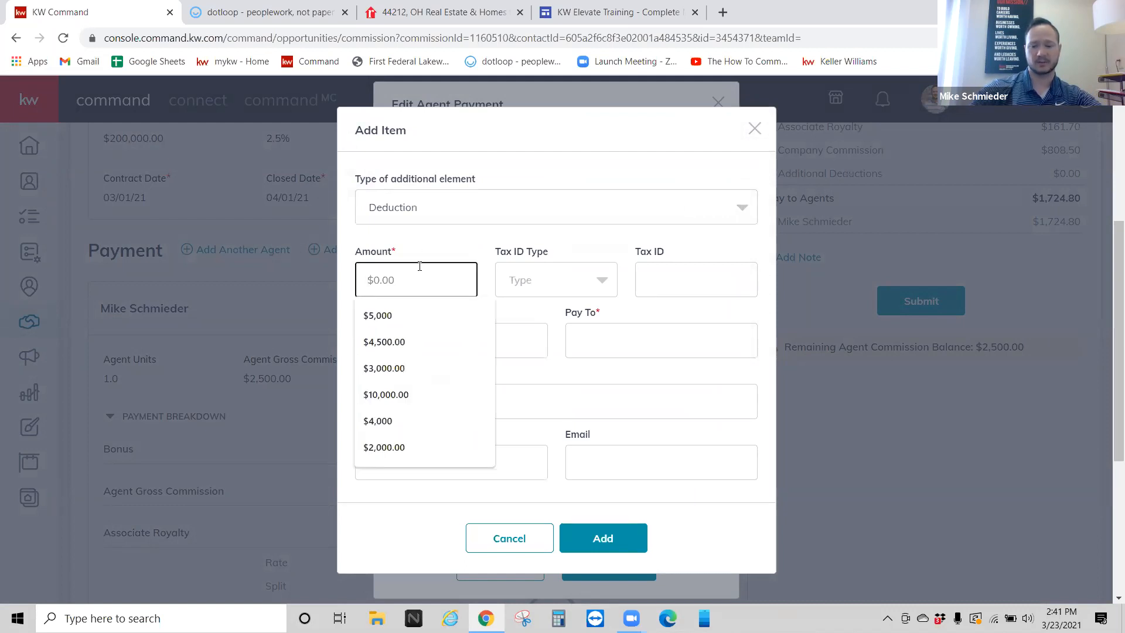
text(25)
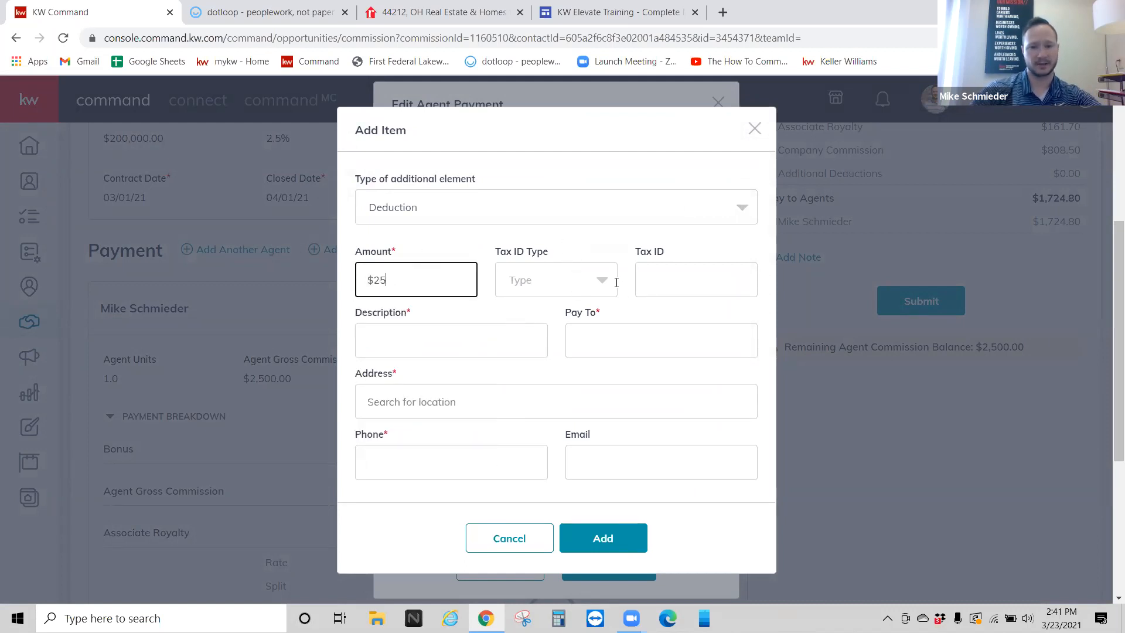
click(402, 336)
text(KW )
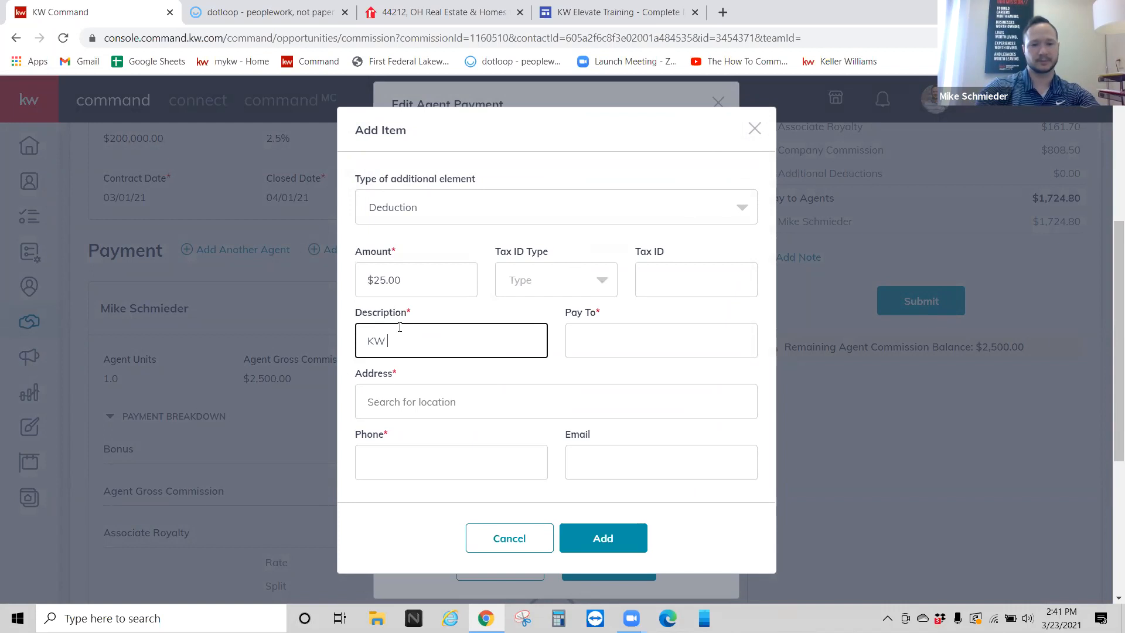
text(Local Cares)
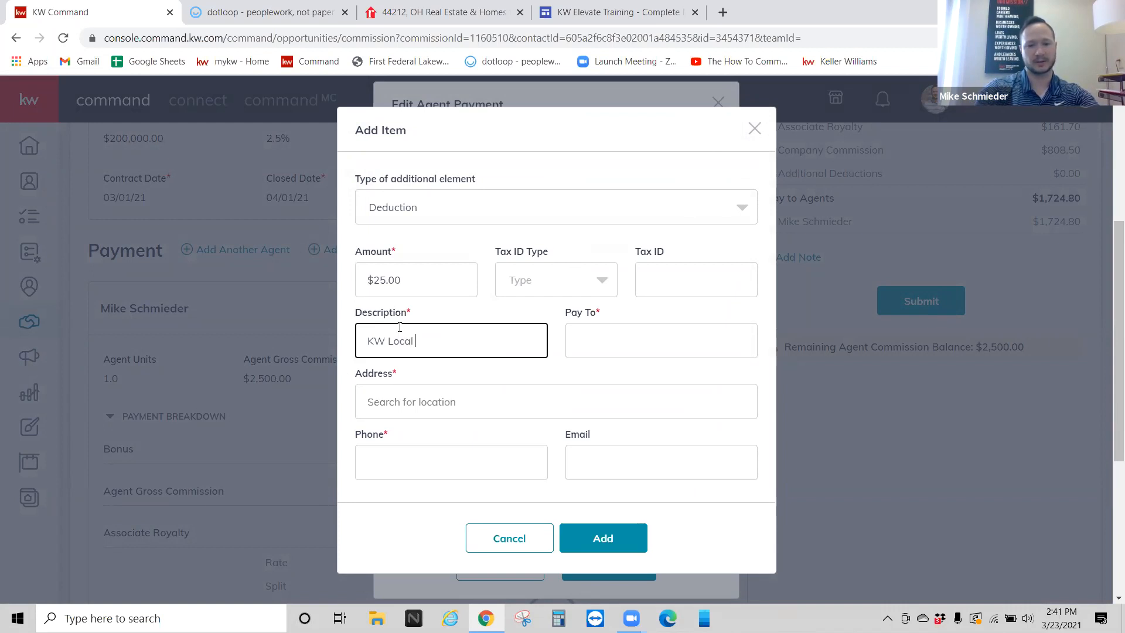
key(Tab)
key(Tab)
text(18318)
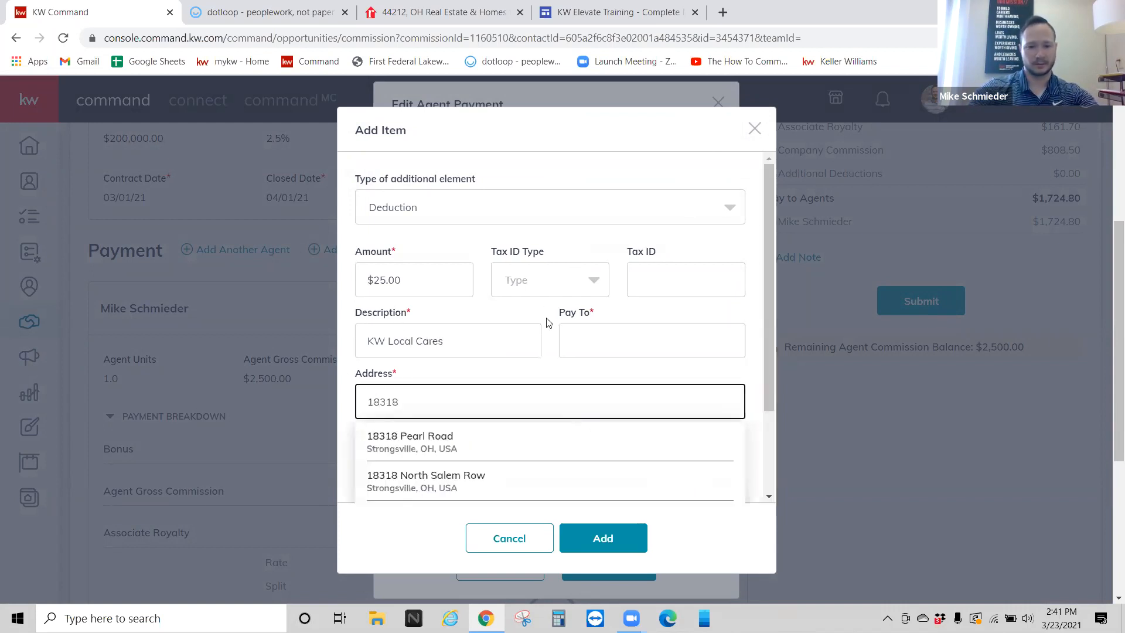
click(452, 442)
click(627, 336)
text(KW Loc)
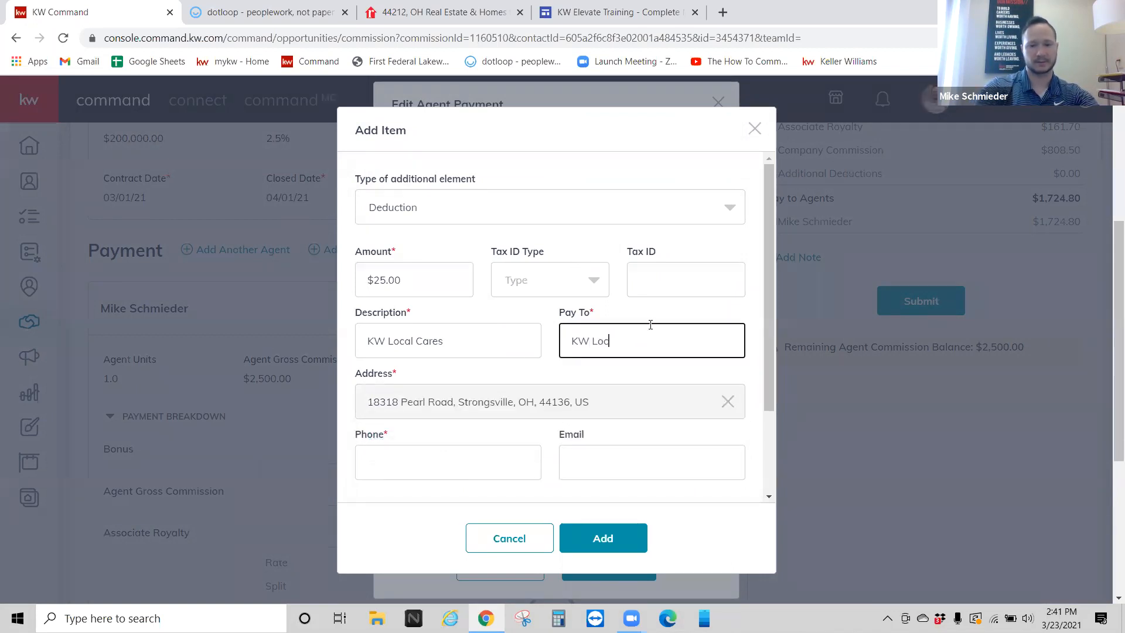
text(al Cares)
scroll(767, 204, up, 4)
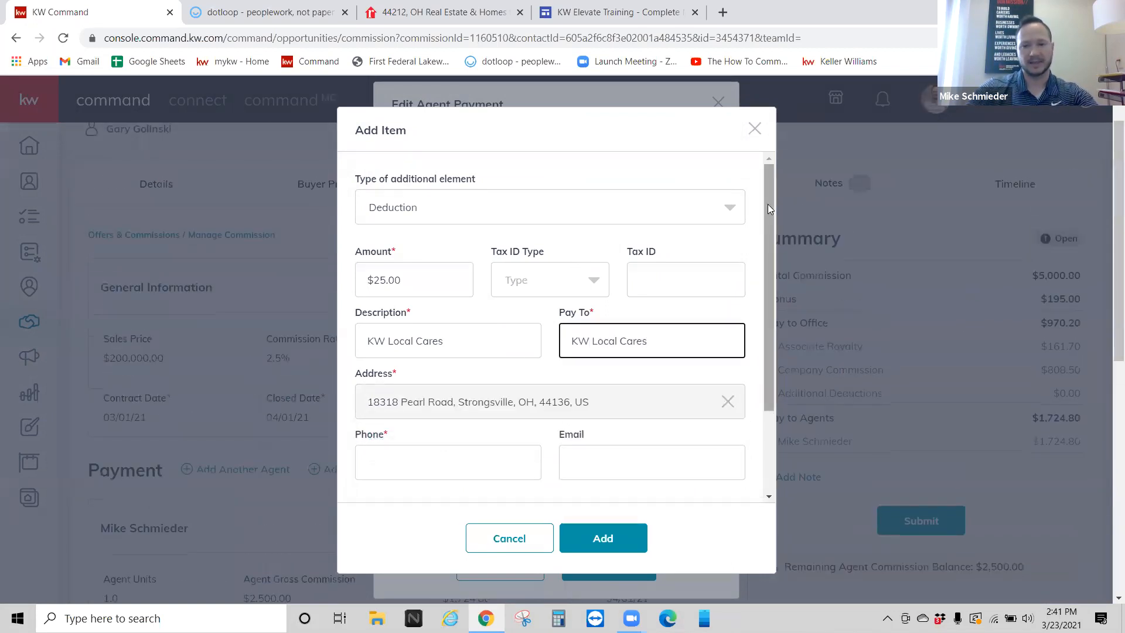
click(754, 129)
scroll(528, 351, down, 1)
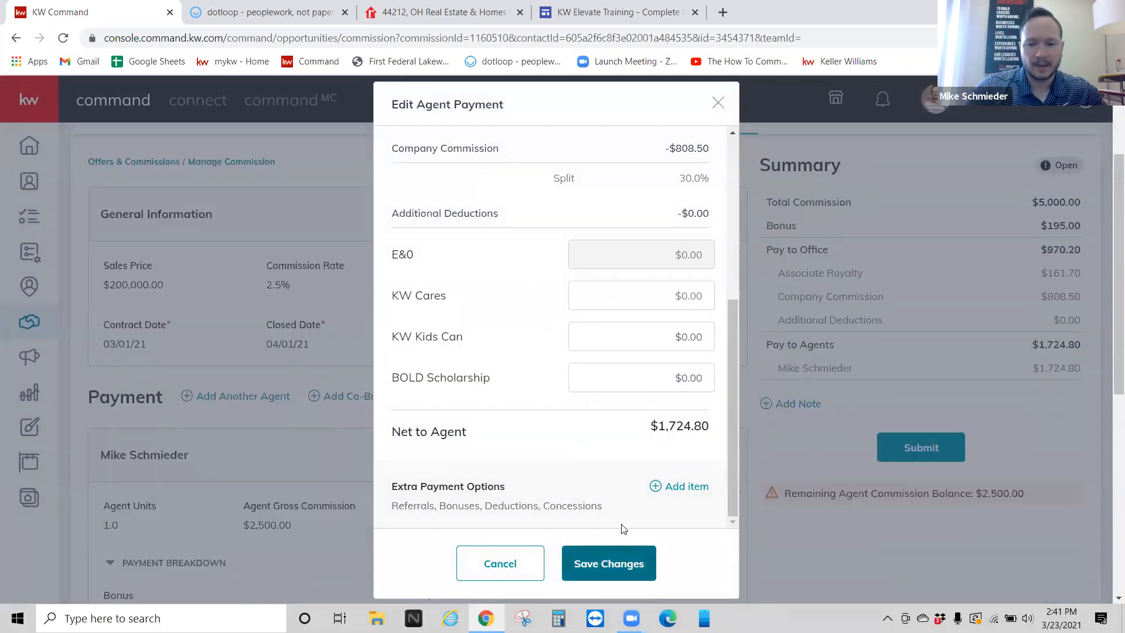
Step: Save the agent payment unchanged and look over the remaining commission balance warning
click(612, 561)
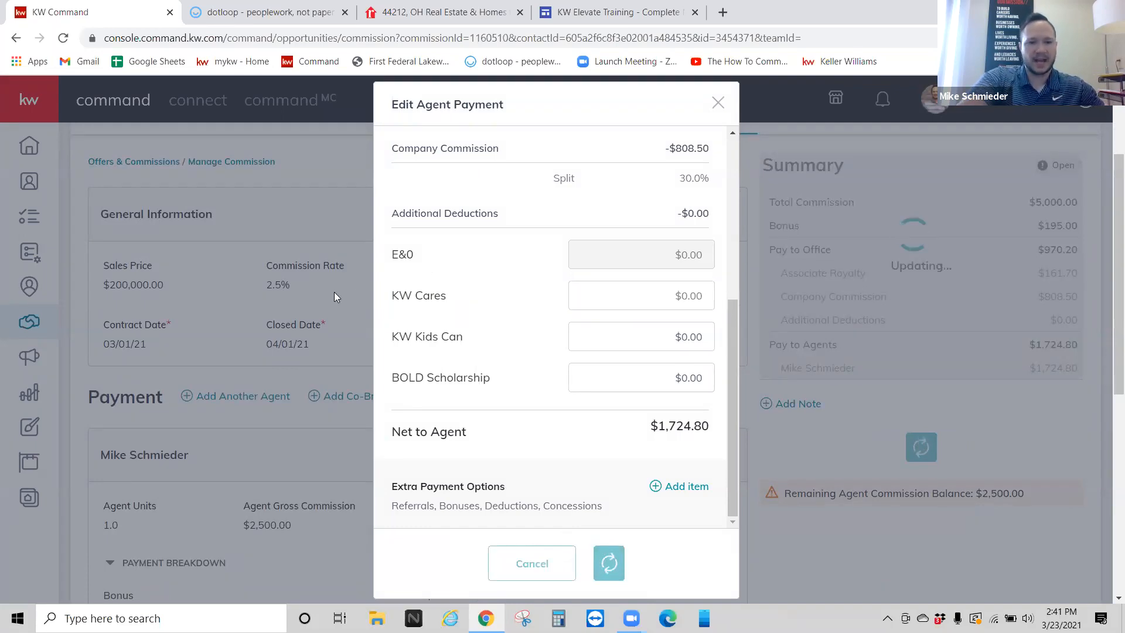
scroll(801, 419, down, 1)
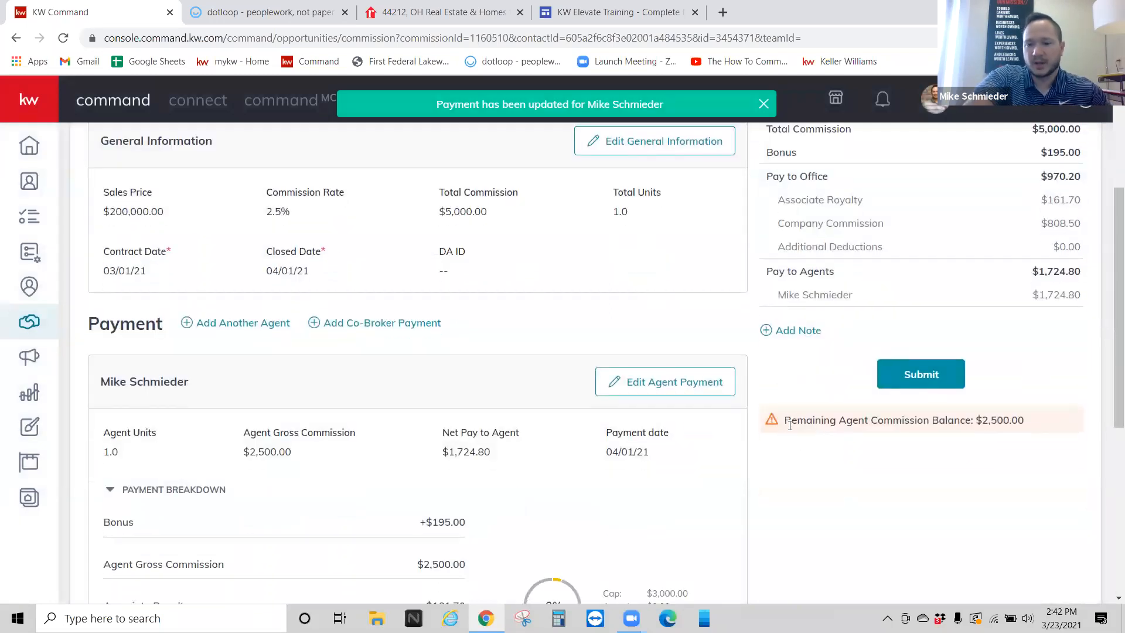
drag(786, 420, 1035, 438)
click(757, 458)
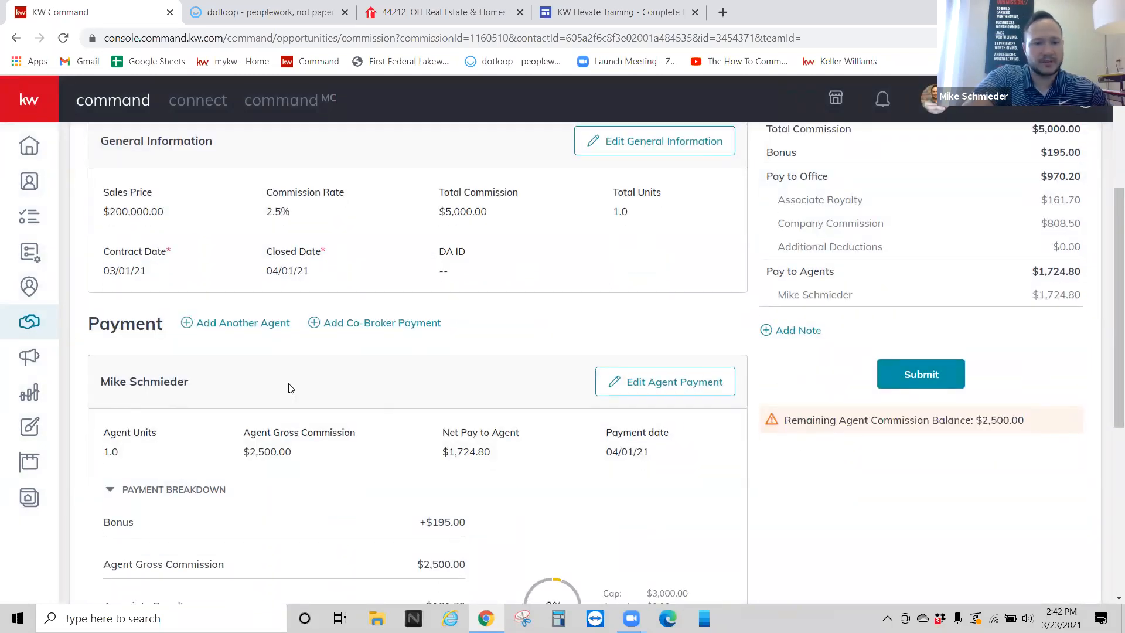
Step: Search for and select a second agent, 0 units and $2,500.00 gross commission, then save
click(257, 325)
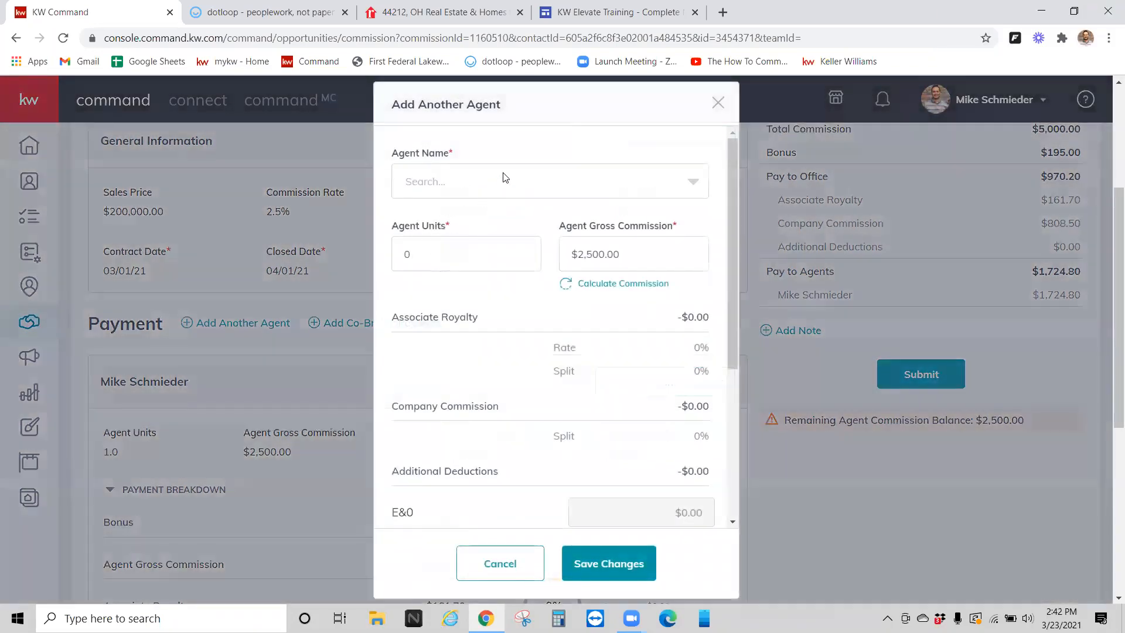
click(500, 181)
text(sud)
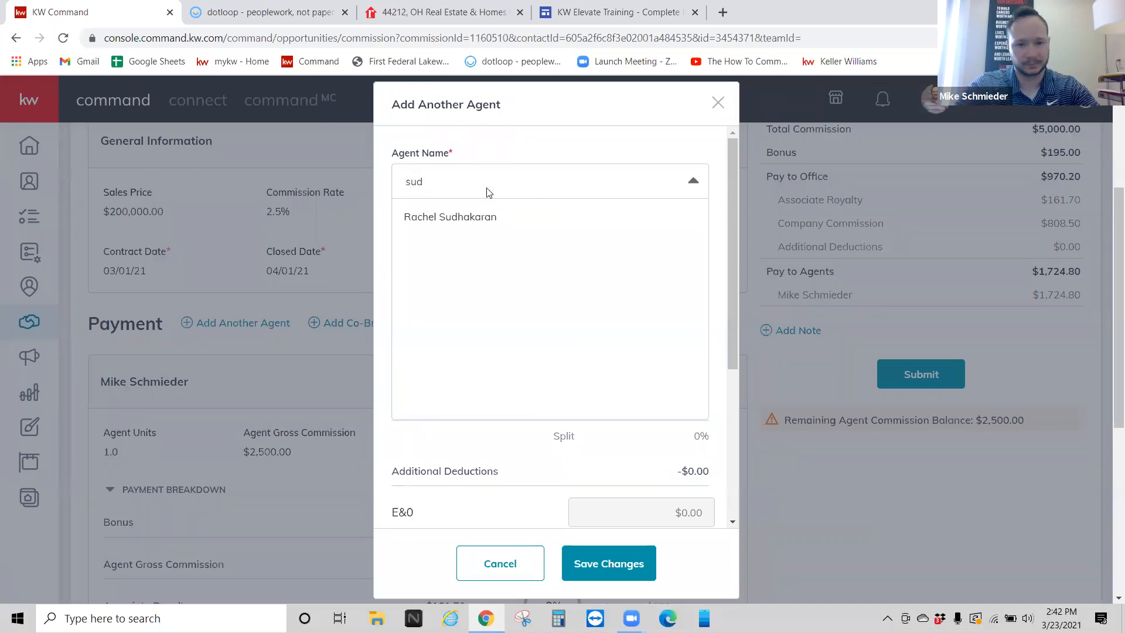
click(471, 218)
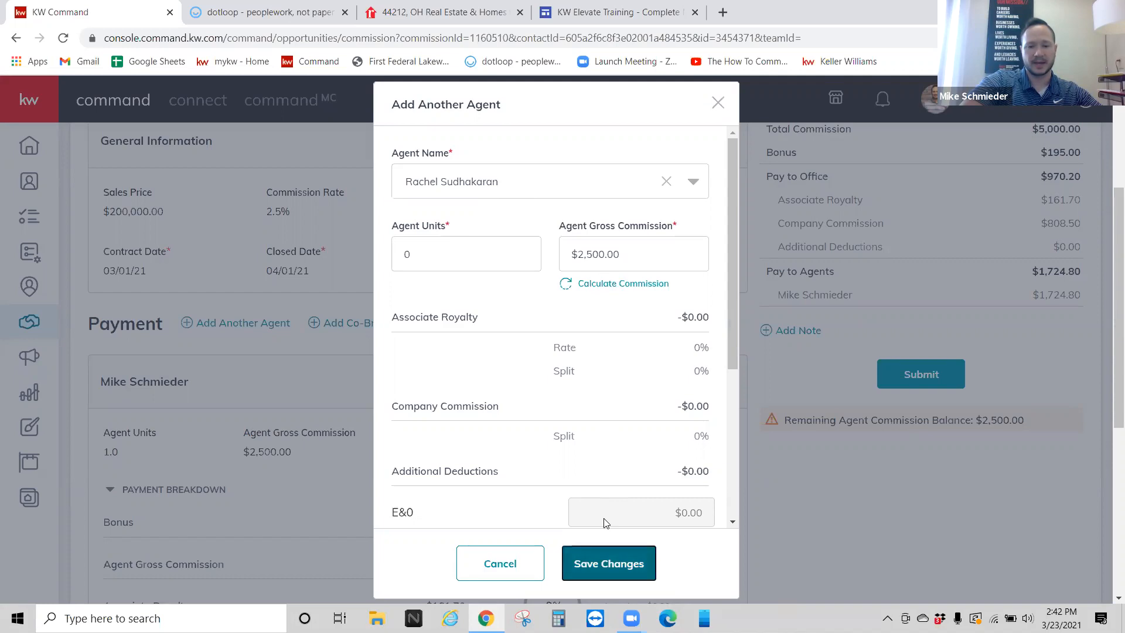
click(609, 563)
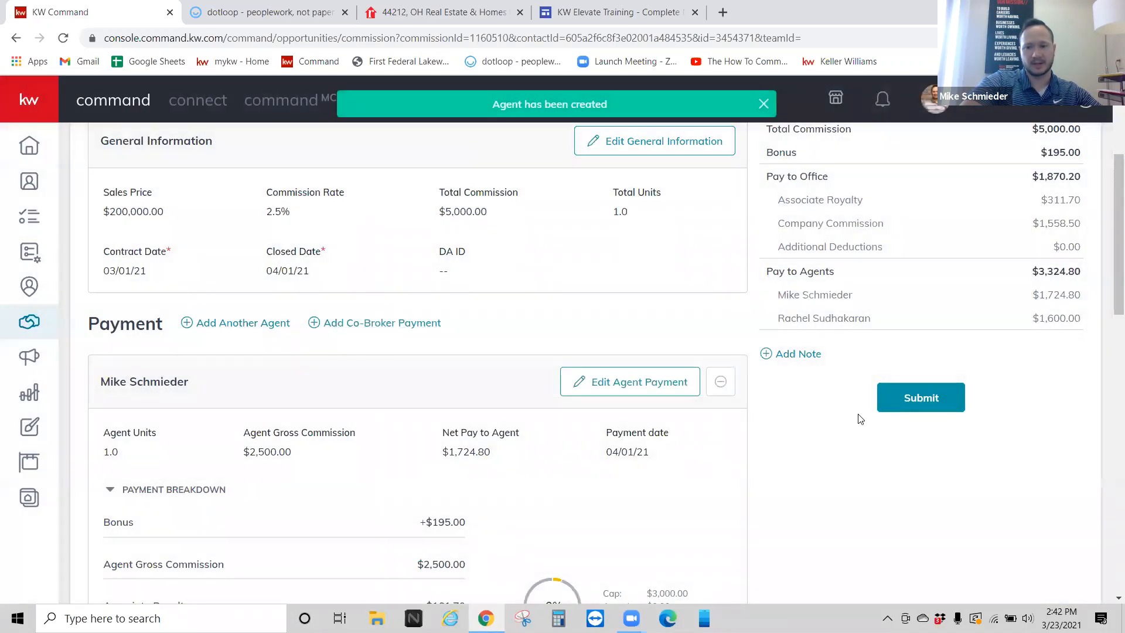
scroll(625, 348, up, 1)
scroll(625, 347, down, 3)
scroll(621, 346, up, 1)
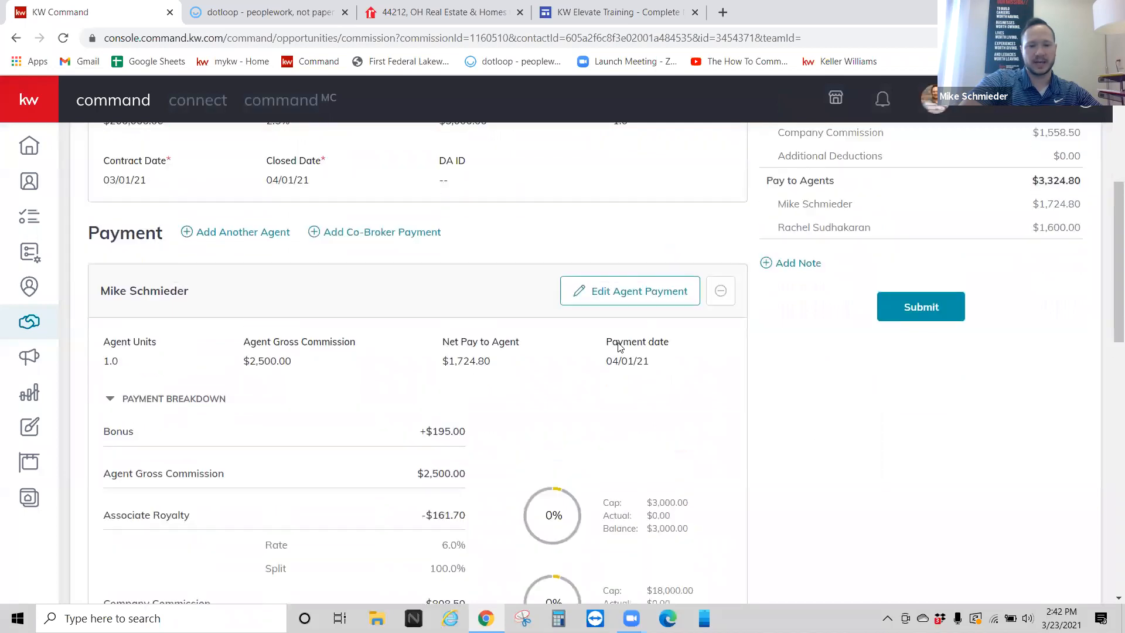
scroll(597, 386, down, 2)
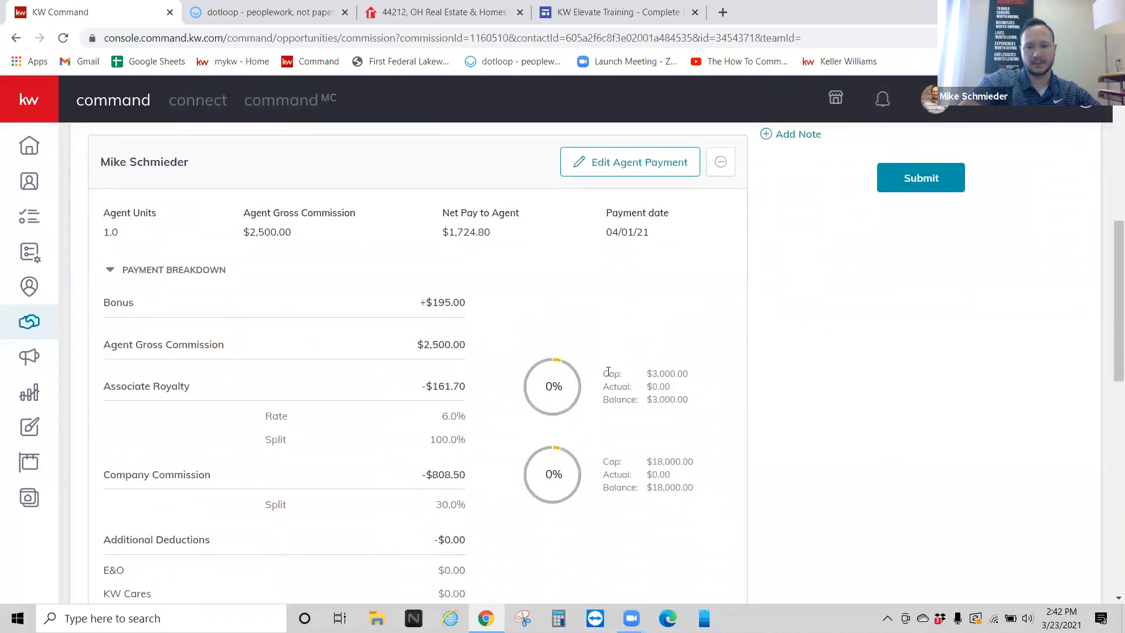
scroll(580, 431, down, 10)
scroll(527, 352, down, 1)
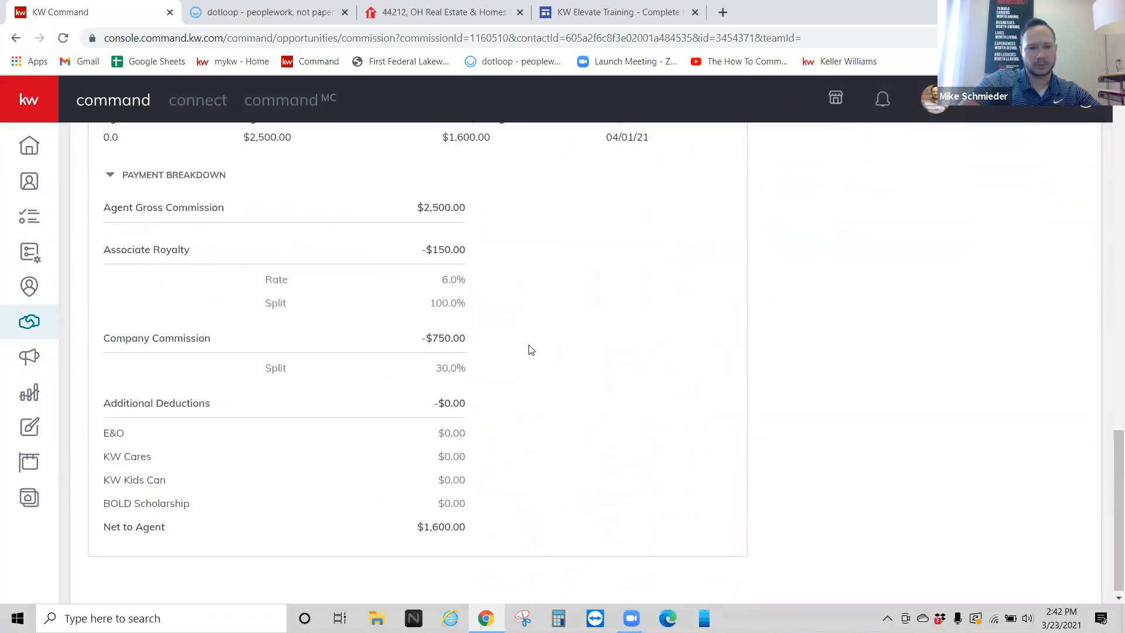
scroll(532, 349, up, 5)
scroll(557, 349, down, 1)
scroll(557, 350, up, 3)
scroll(557, 351, up, 5)
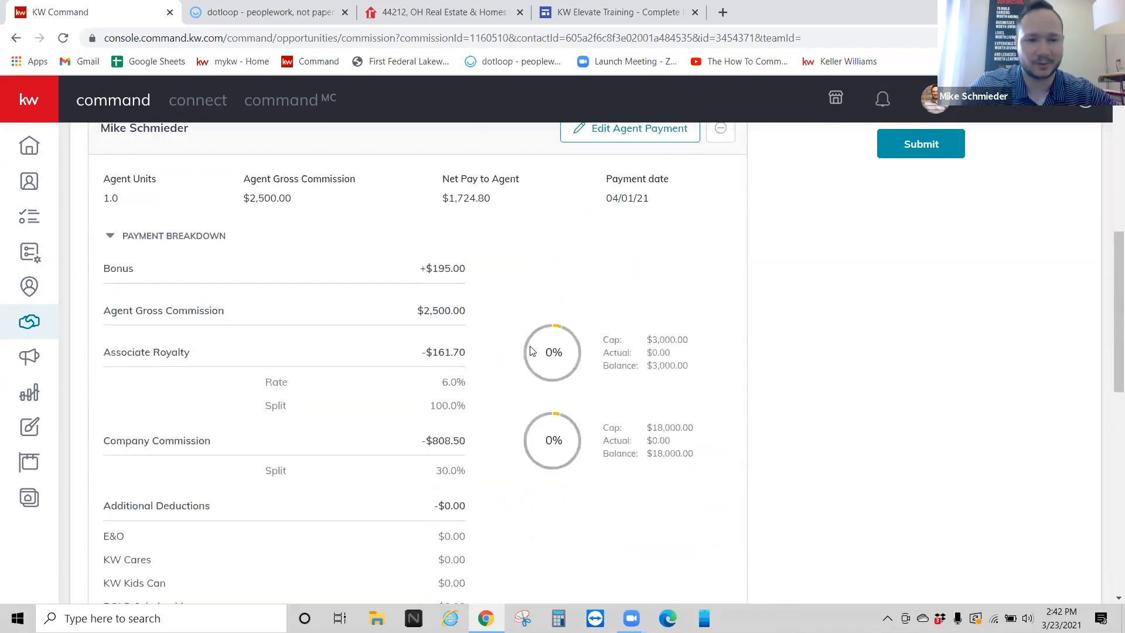
scroll(562, 328, down, 1)
drag(609, 266, 650, 403)
click(615, 377)
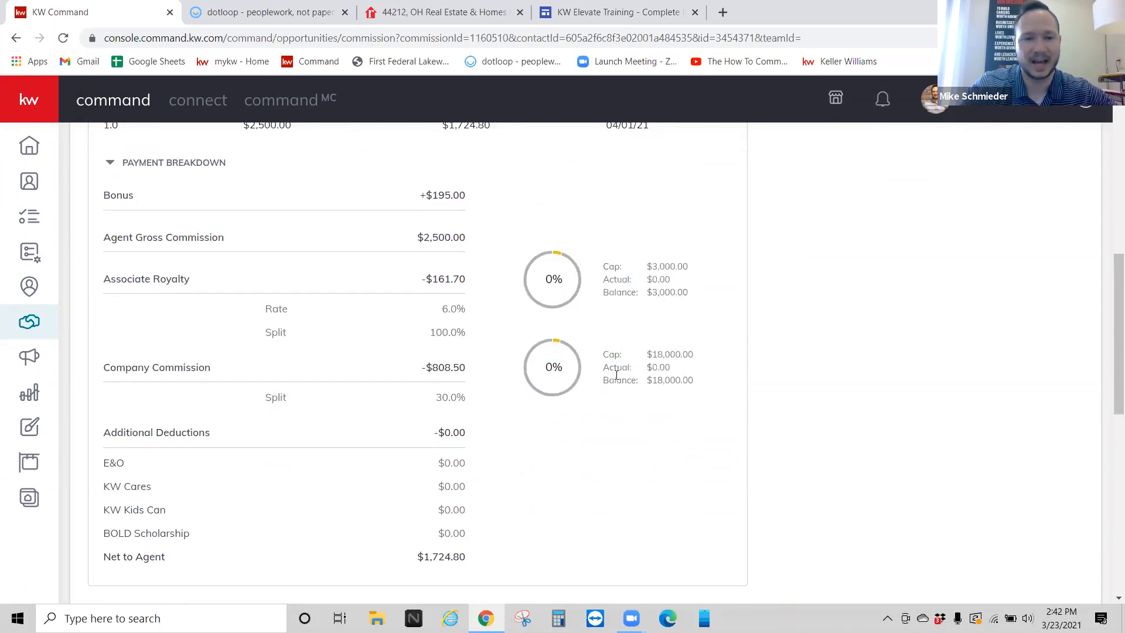
drag(604, 354, 701, 392)
click(655, 394)
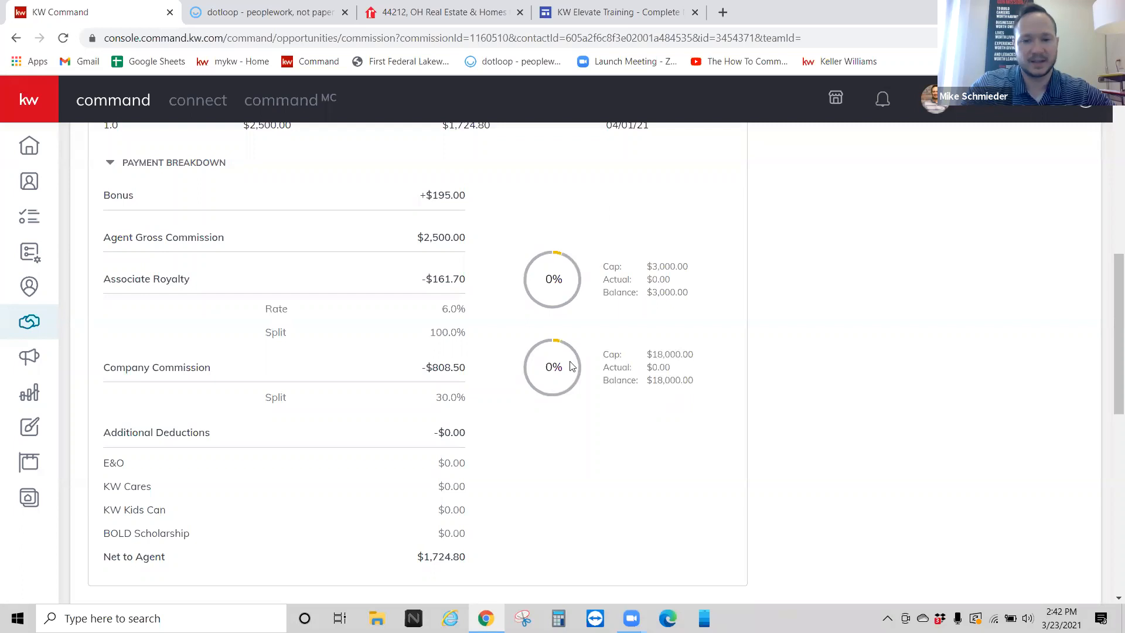
drag(609, 354, 720, 389)
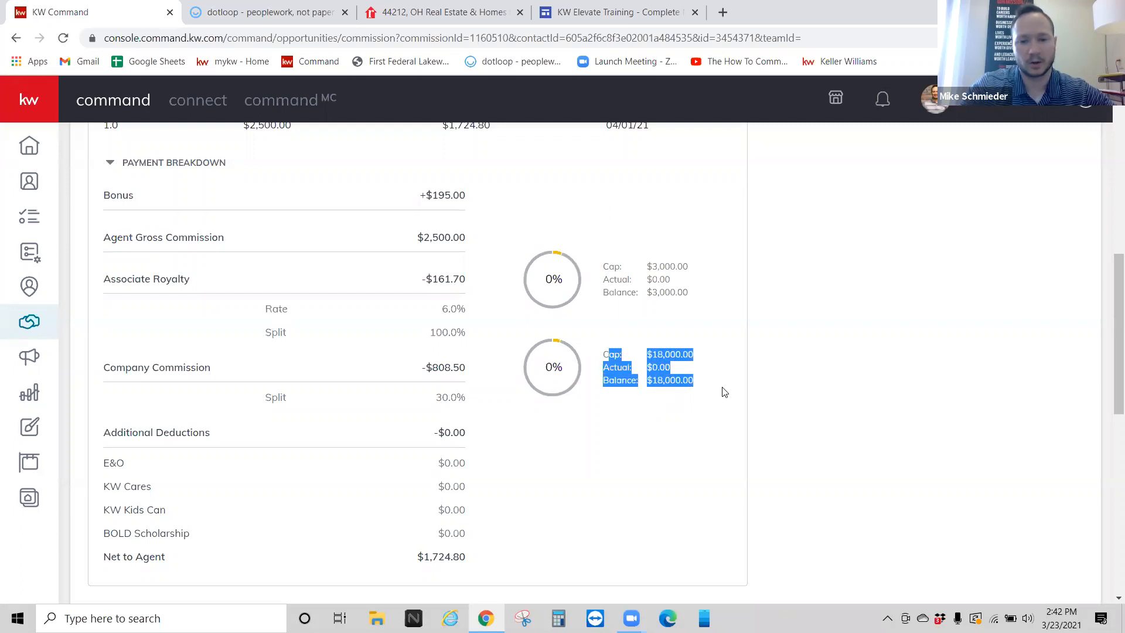
click(711, 385)
drag(599, 268, 697, 298)
click(691, 293)
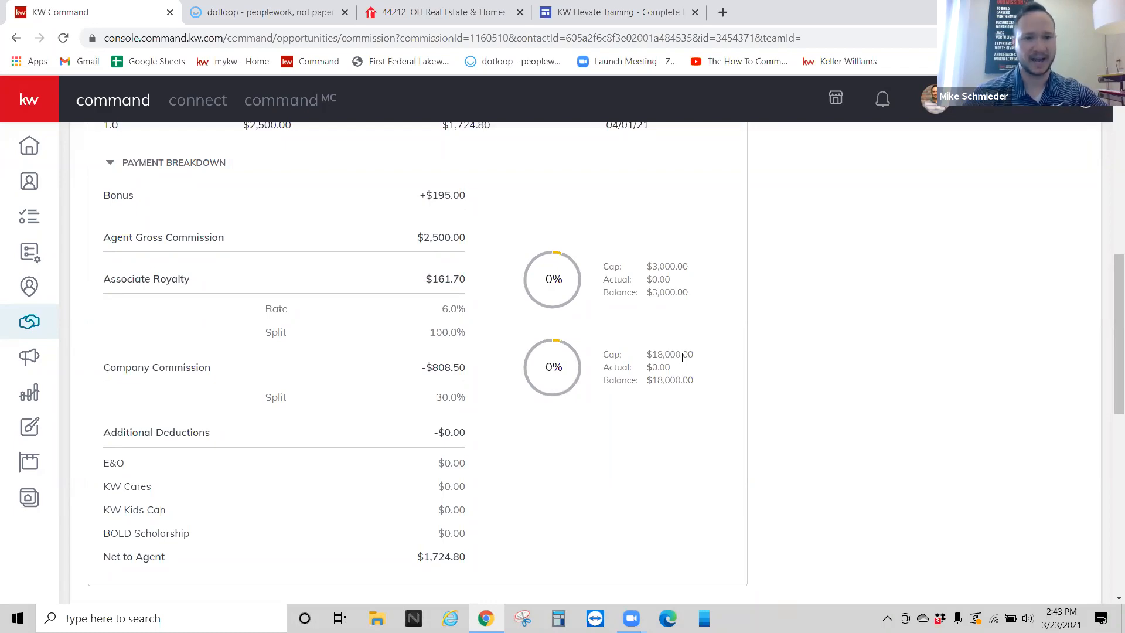
scroll(627, 335, up, 4)
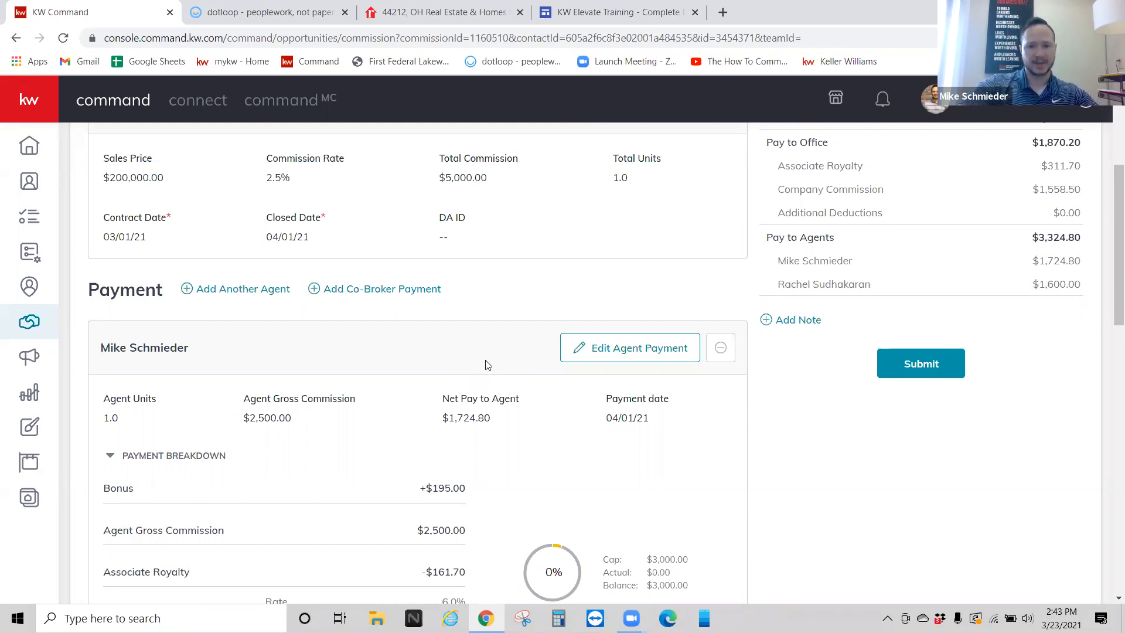
scroll(483, 364, up, 2)
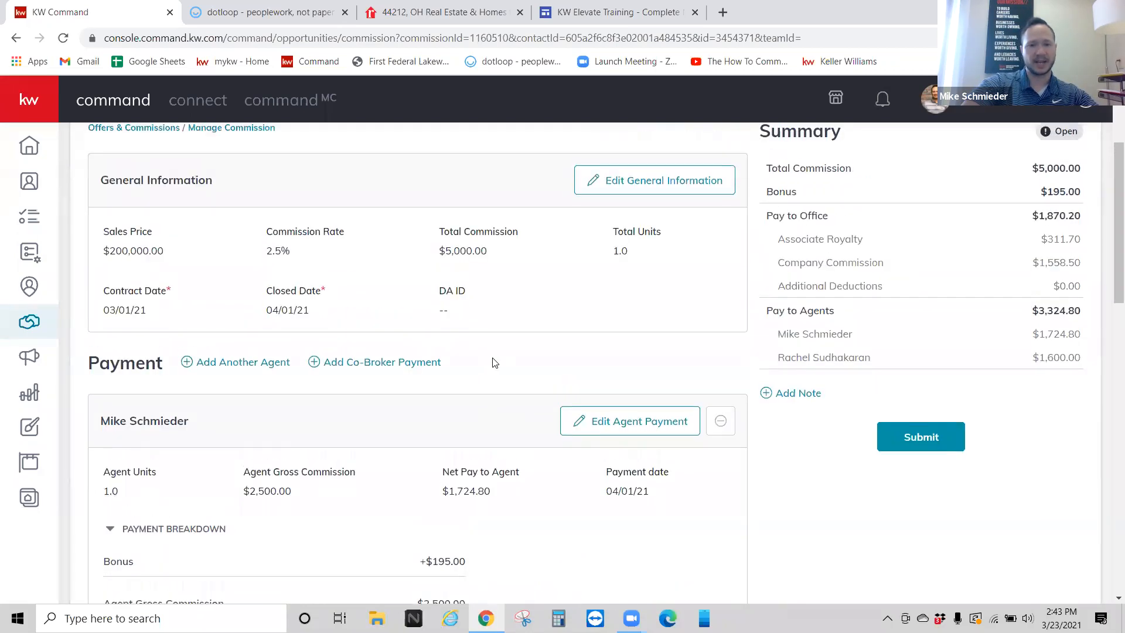
scroll(501, 356, up, 1)
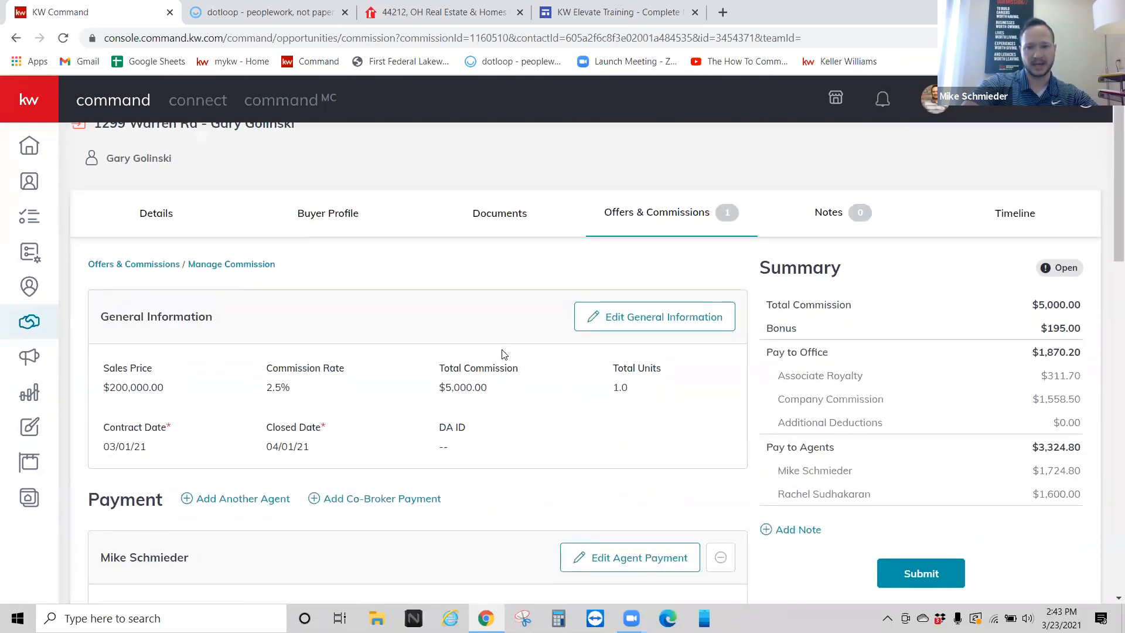
scroll(504, 354, down, 1)
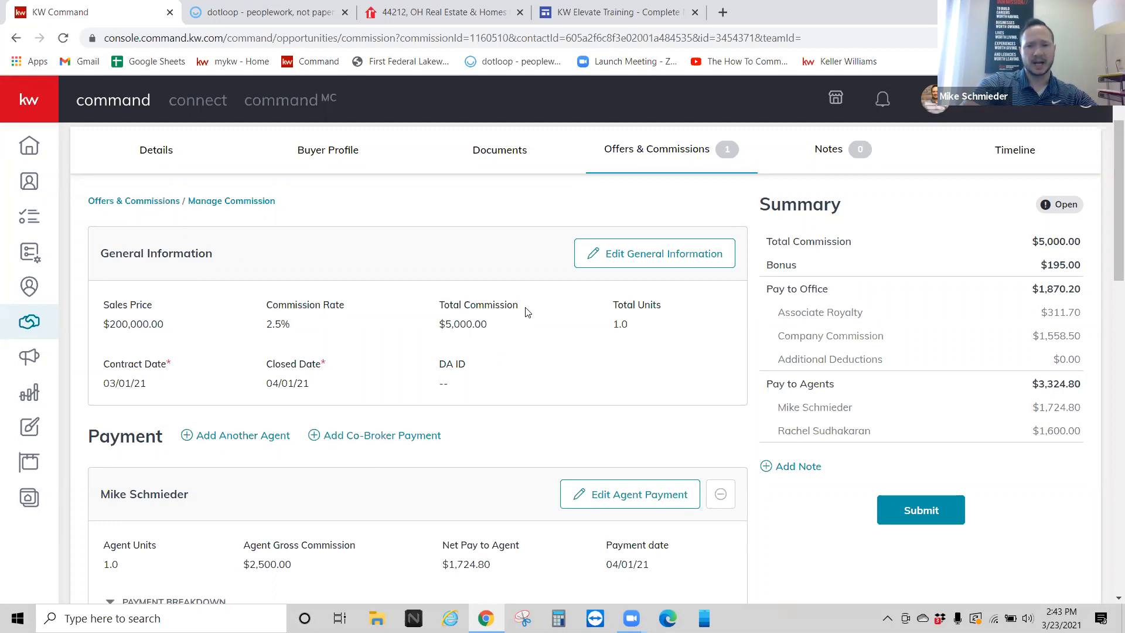
scroll(538, 325, up, 2)
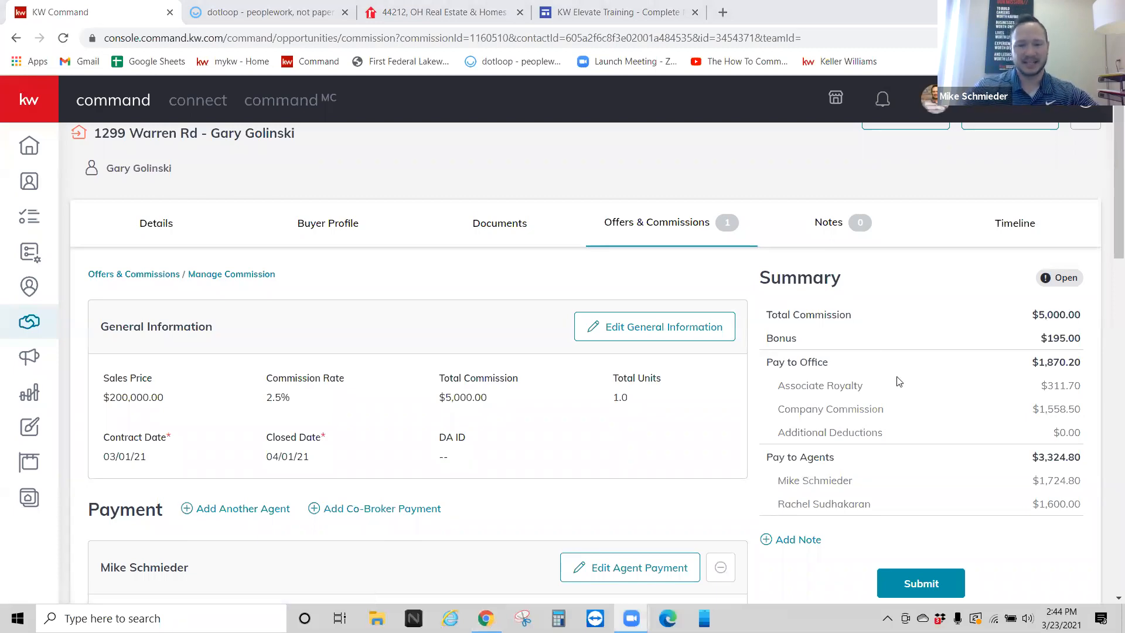
click(906, 594)
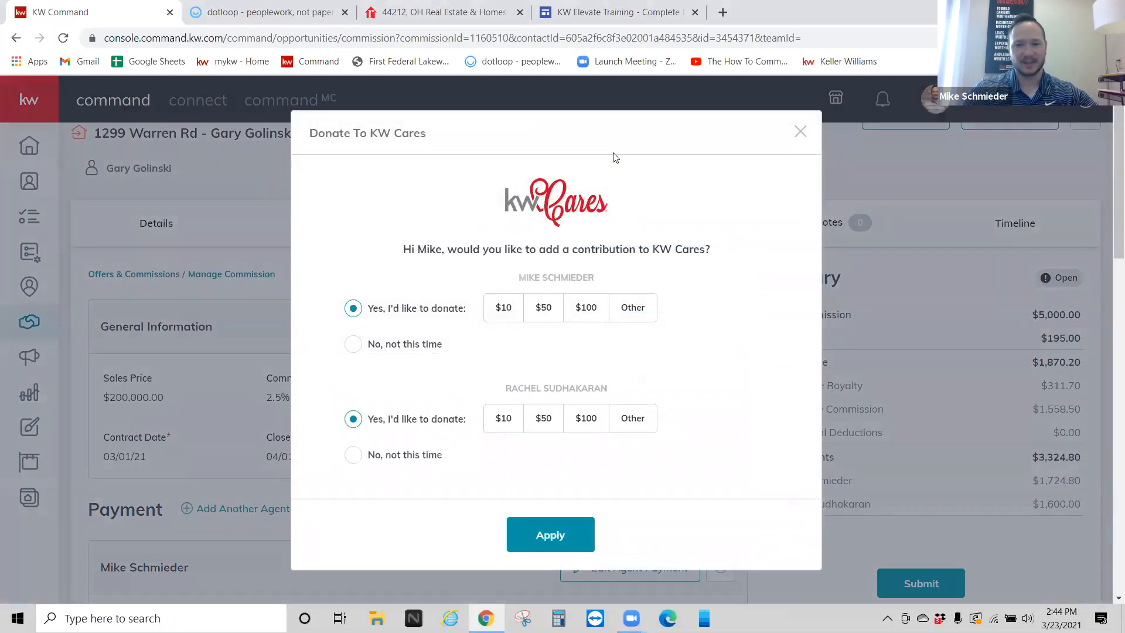
click(358, 344)
click(353, 455)
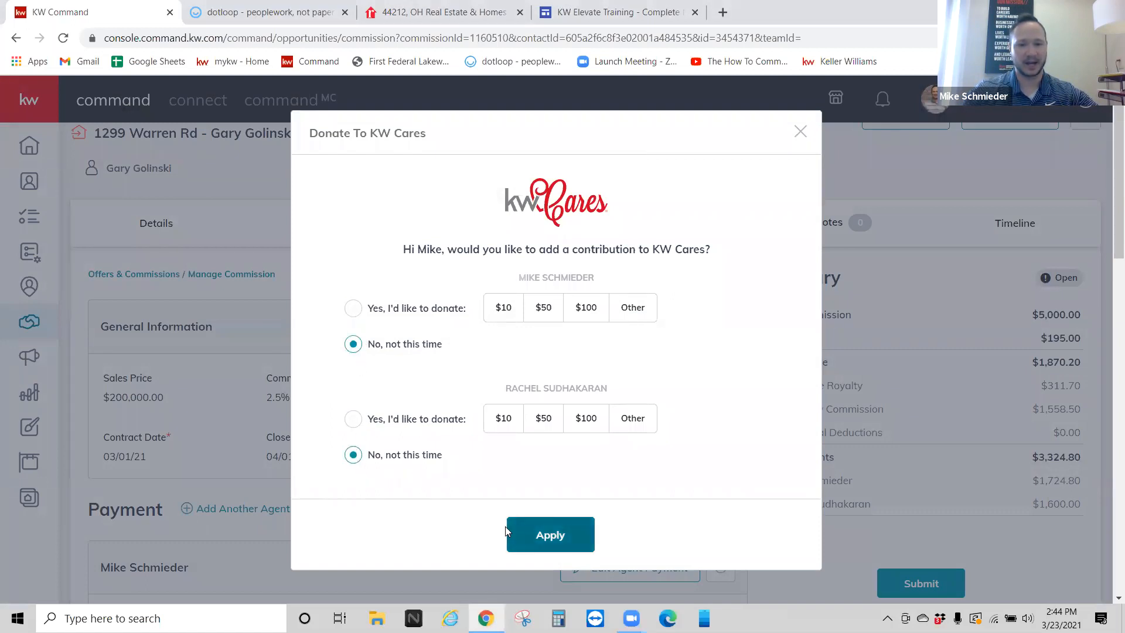
click(799, 133)
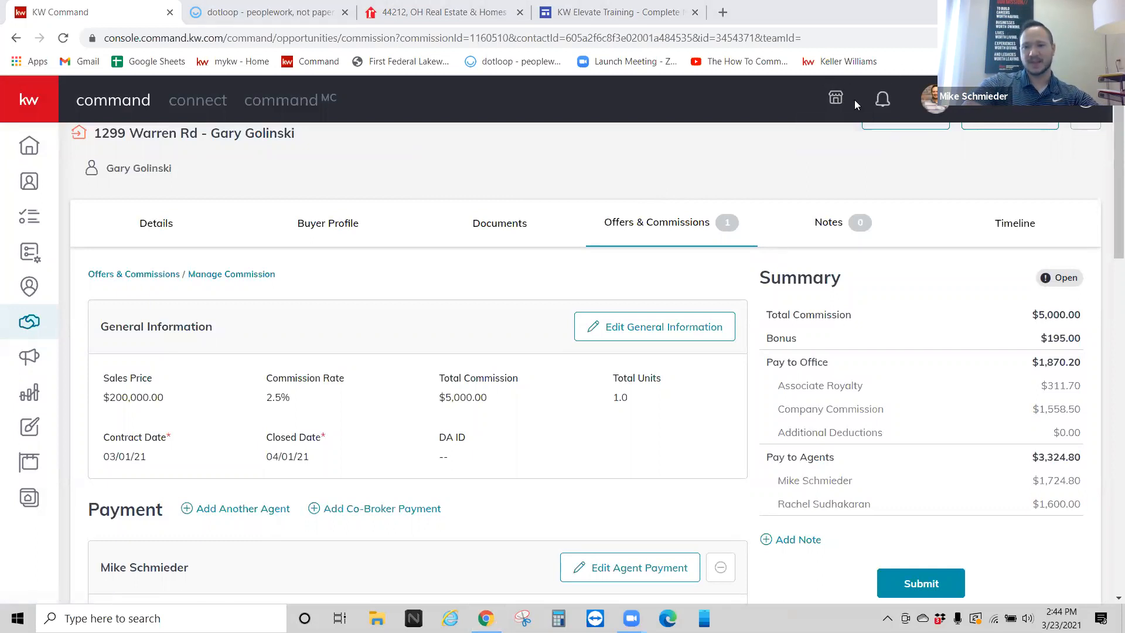
click(882, 100)
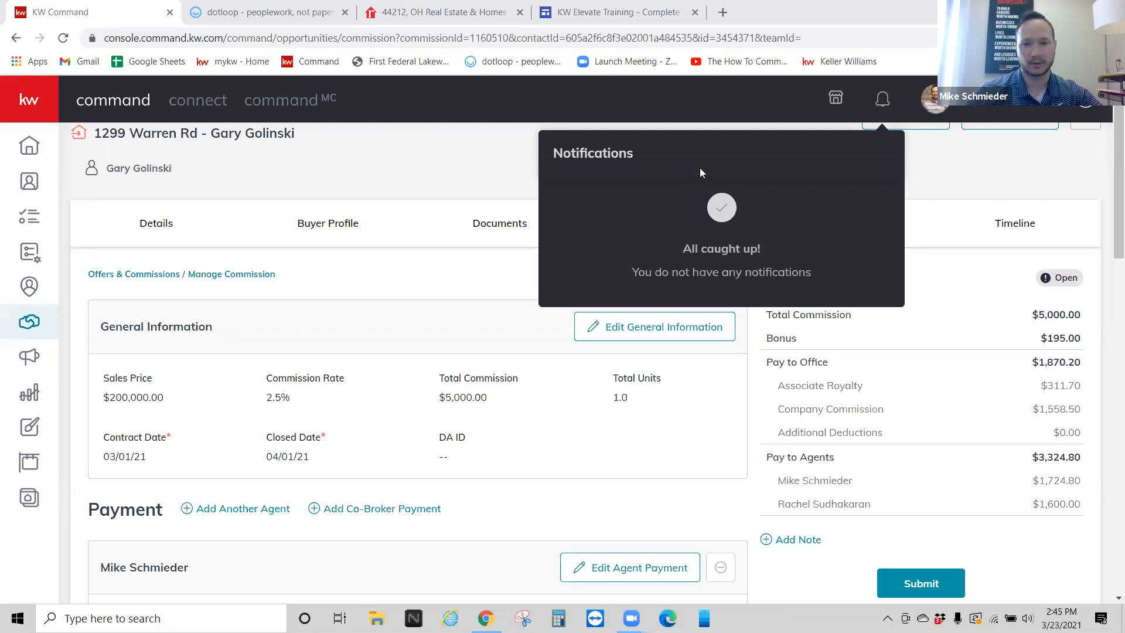
click(491, 171)
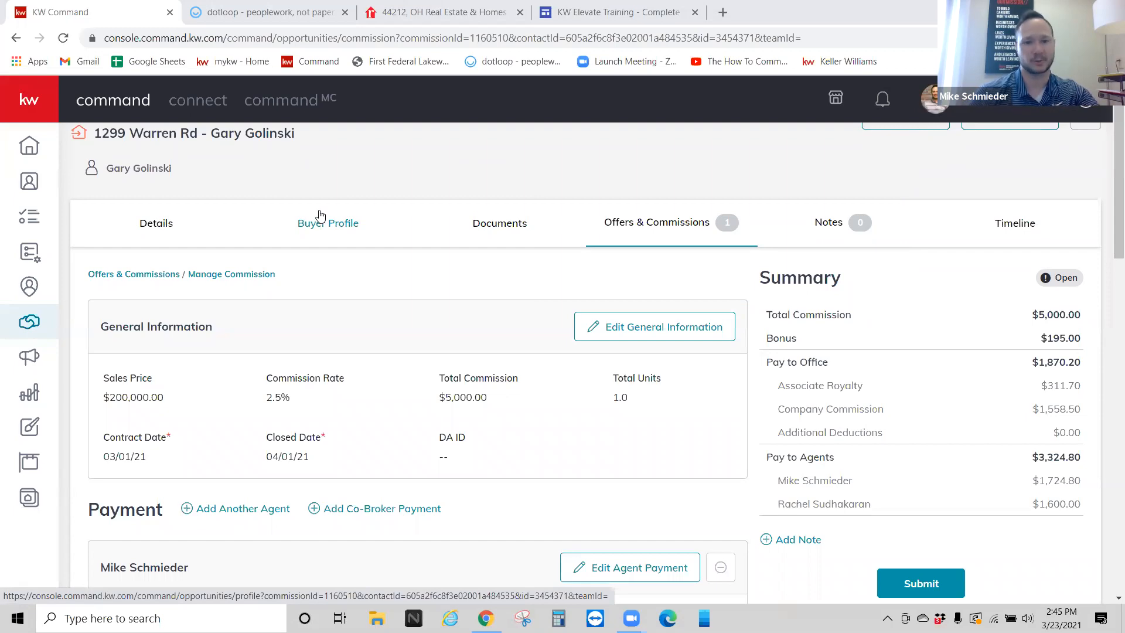
click(618, 341)
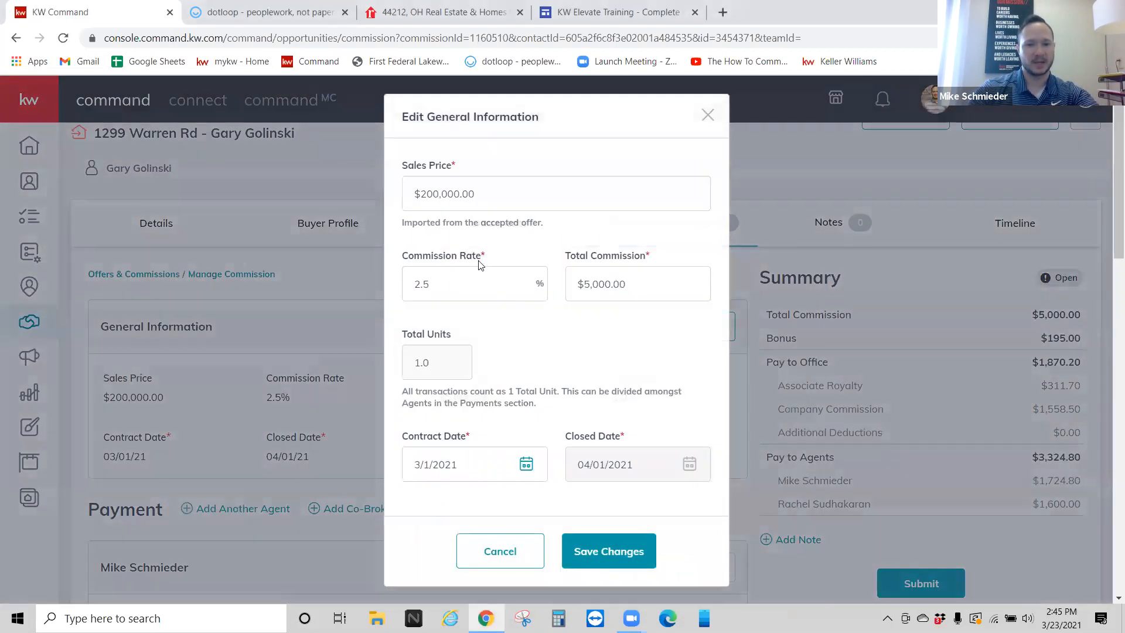
click(708, 116)
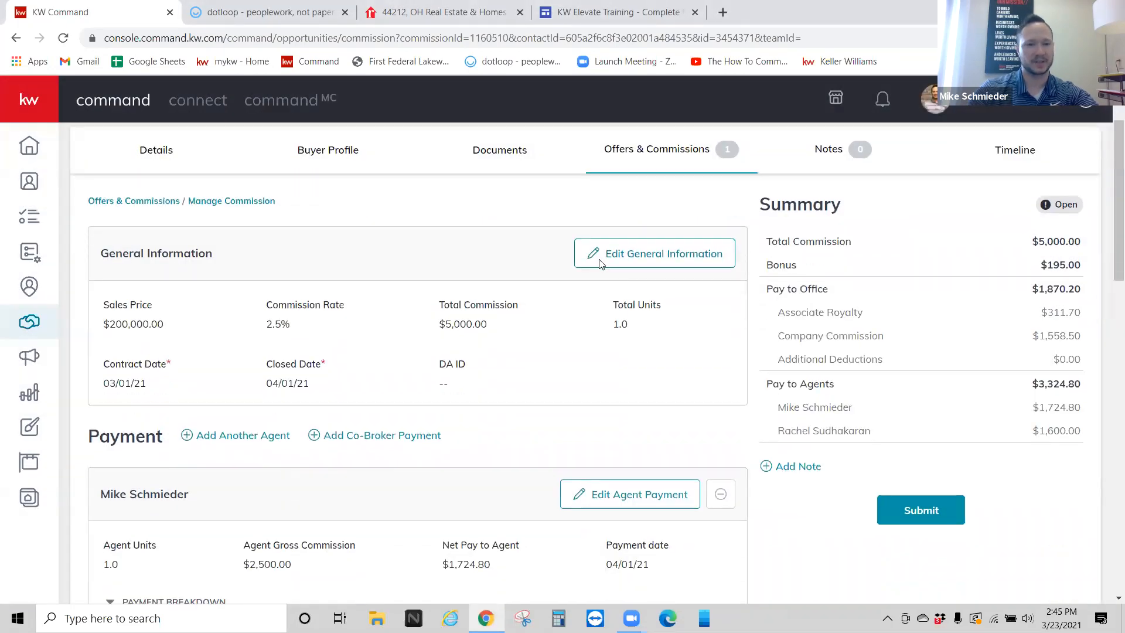
click(601, 264)
drag(513, 190, 414, 194)
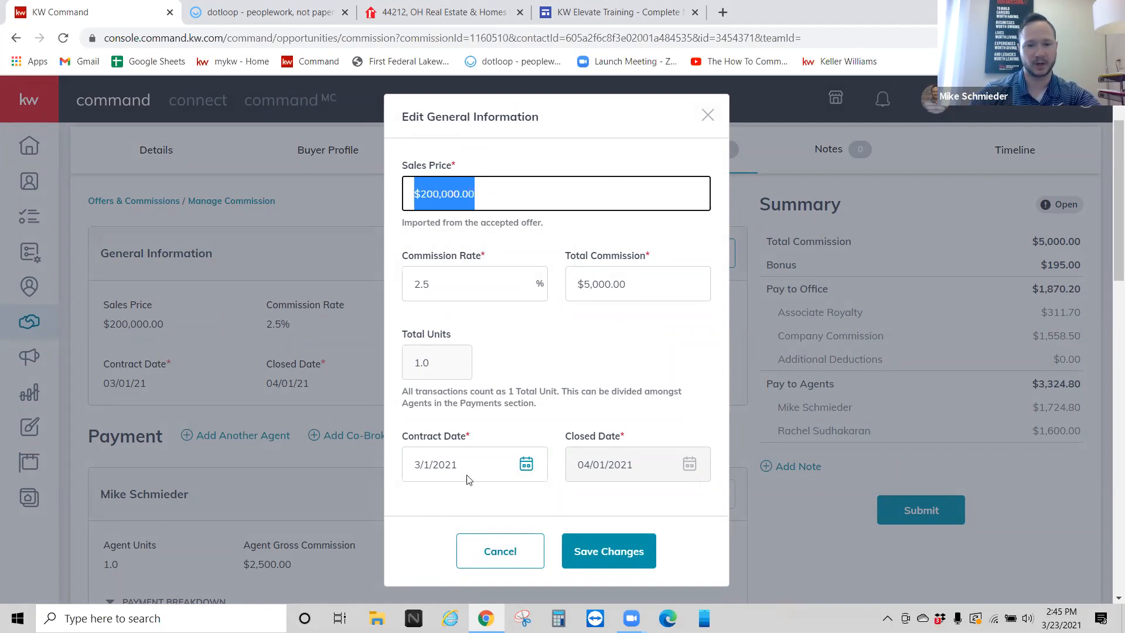
click(557, 353)
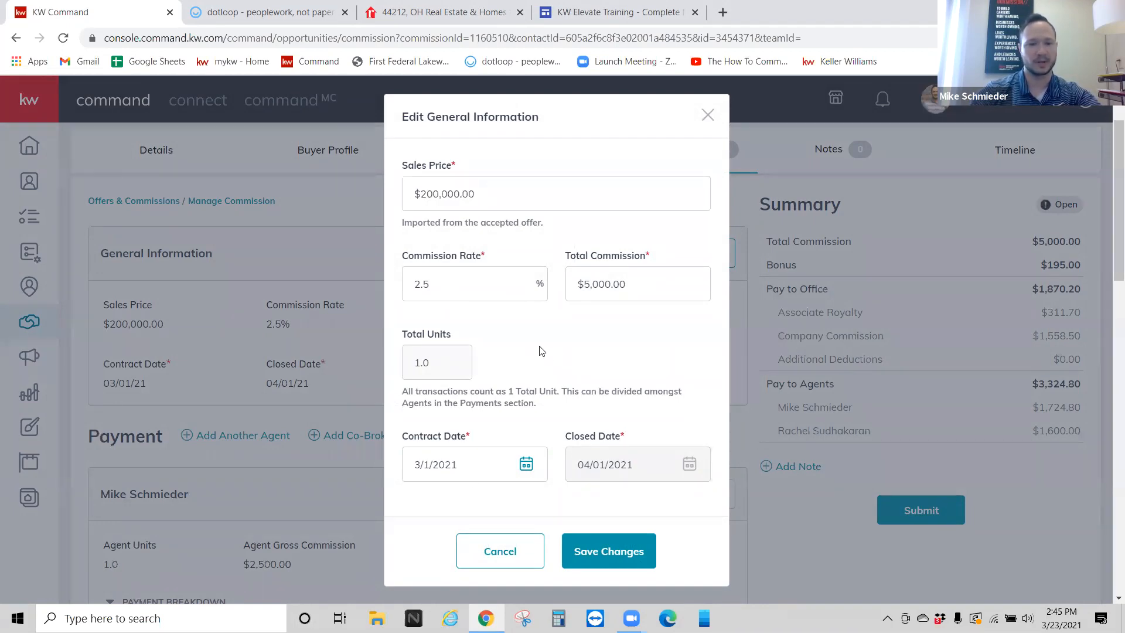
click(708, 114)
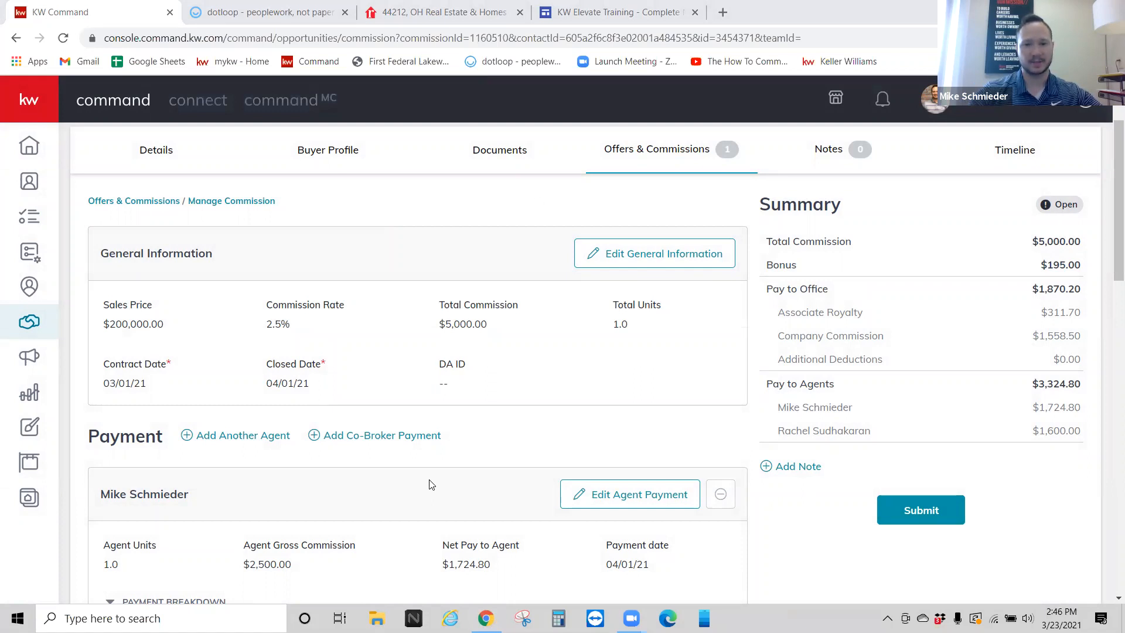
Step: Open Commissions & Compliance in KW Elevate Training and scroll through guides like Getting Paid with Command
click(592, 15)
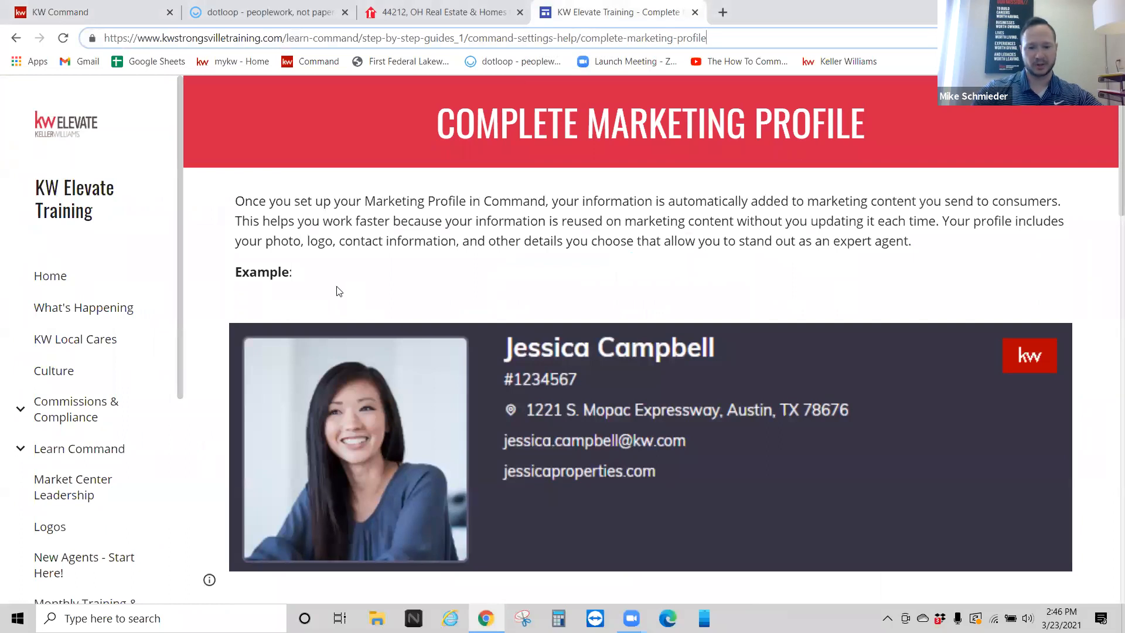
click(63, 409)
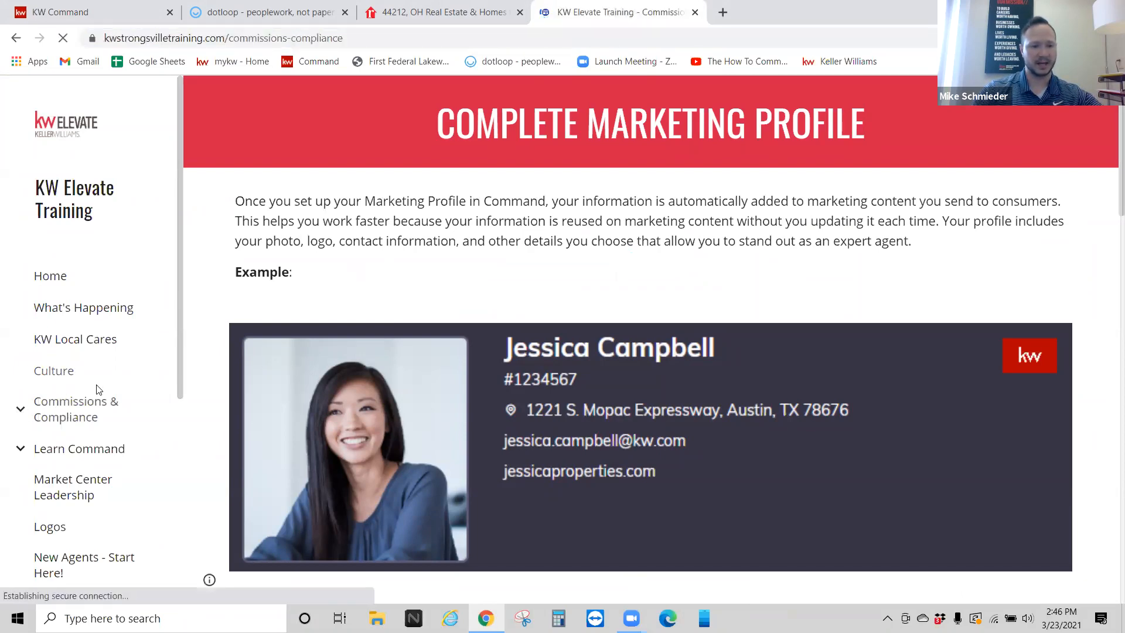
scroll(336, 246, down, 5)
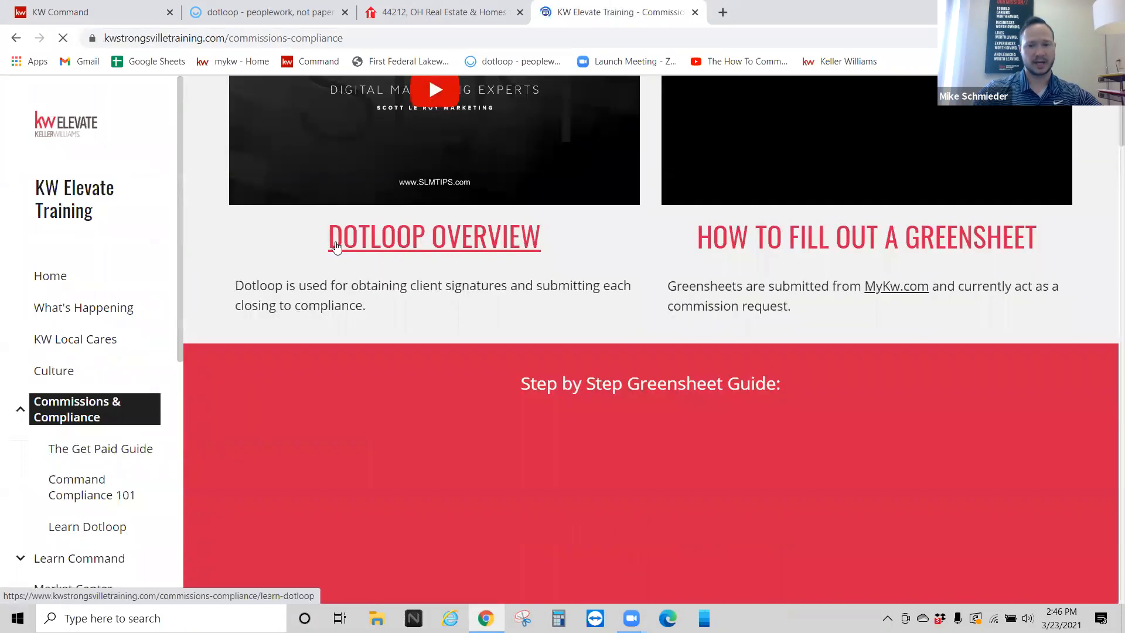
scroll(336, 246, down, 6)
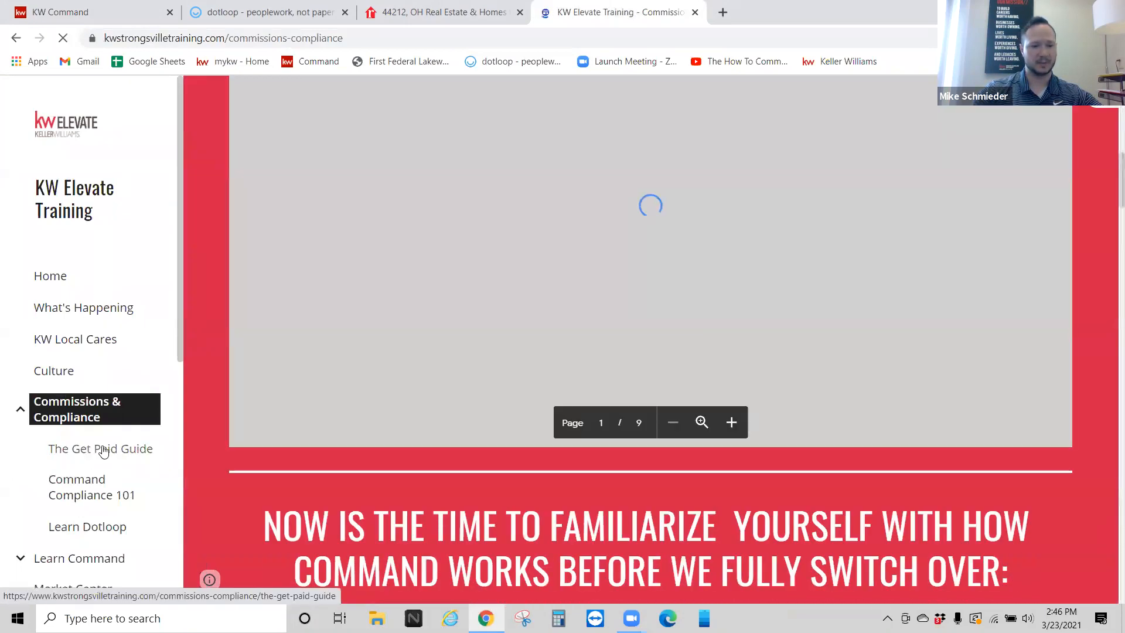
scroll(305, 252, down, 8)
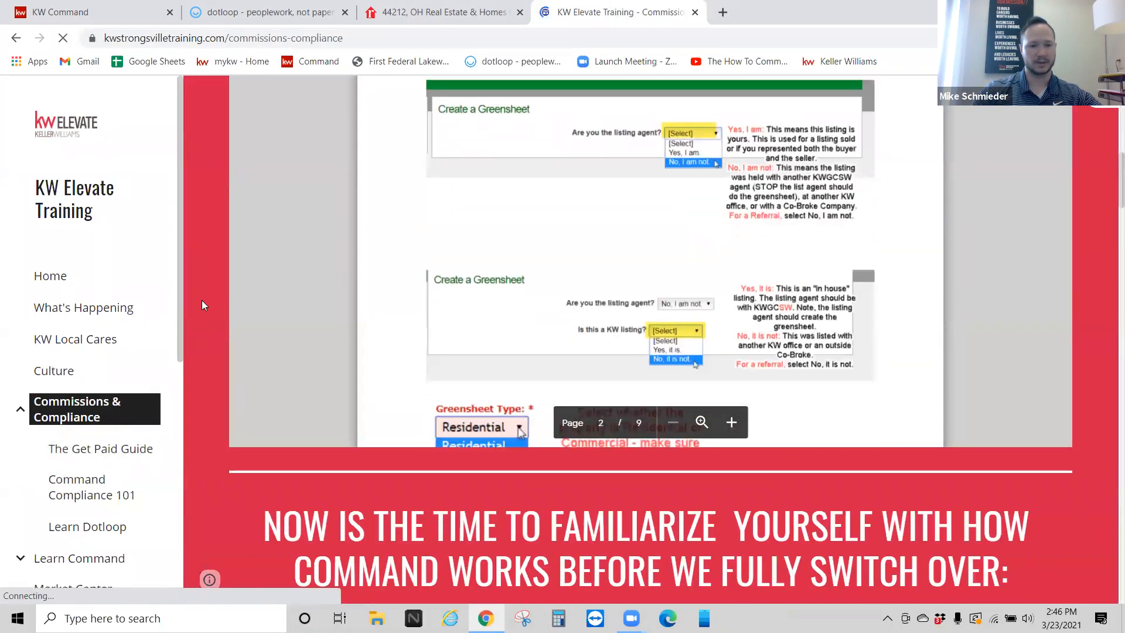
scroll(221, 301, down, 20)
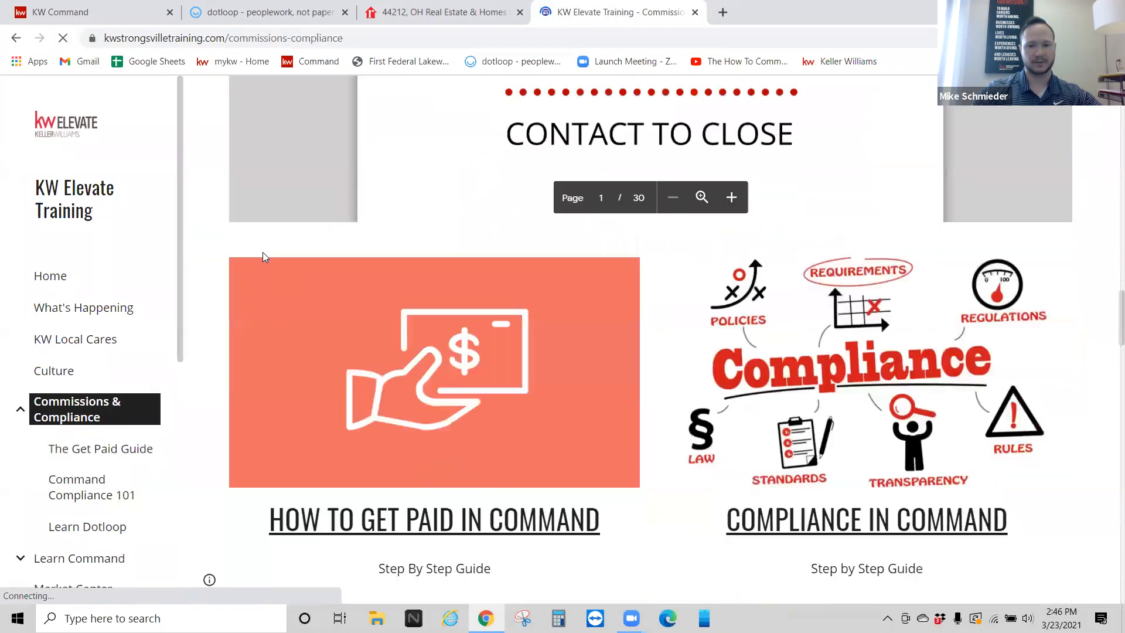
scroll(263, 252, down, 6)
scroll(763, 187, down, 2)
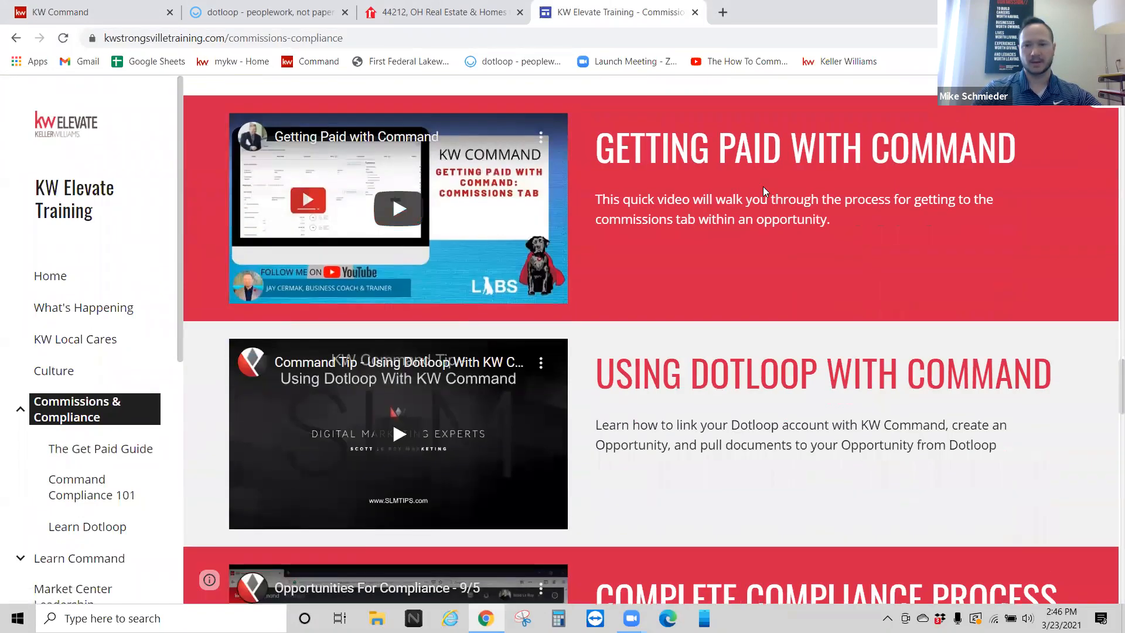
scroll(763, 186, up, 5)
Step: Read The Get Paid Guide down to Step 5, zooming the page in and back out
click(101, 450)
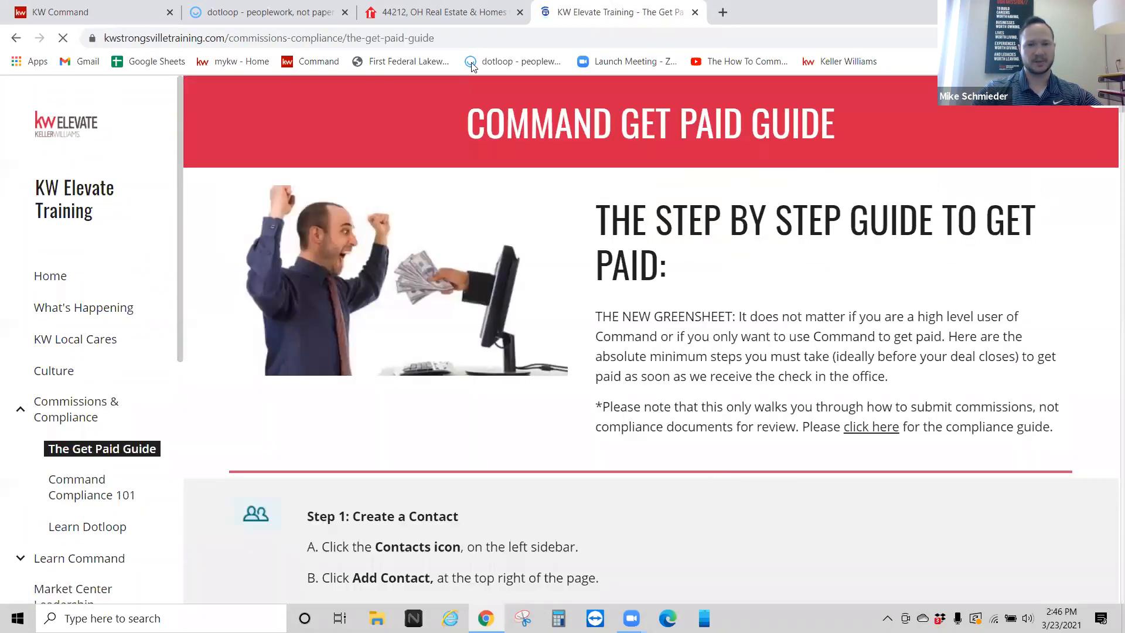
scroll(574, 313, down, 3)
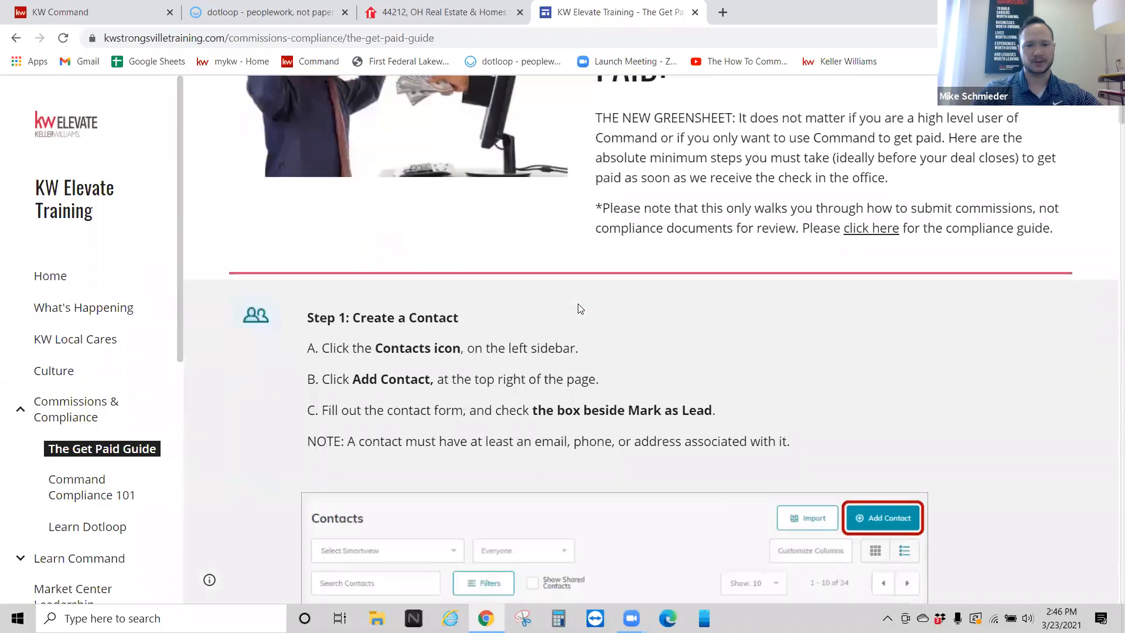
scroll(580, 308, down, 5)
scroll(433, 353, down, 2)
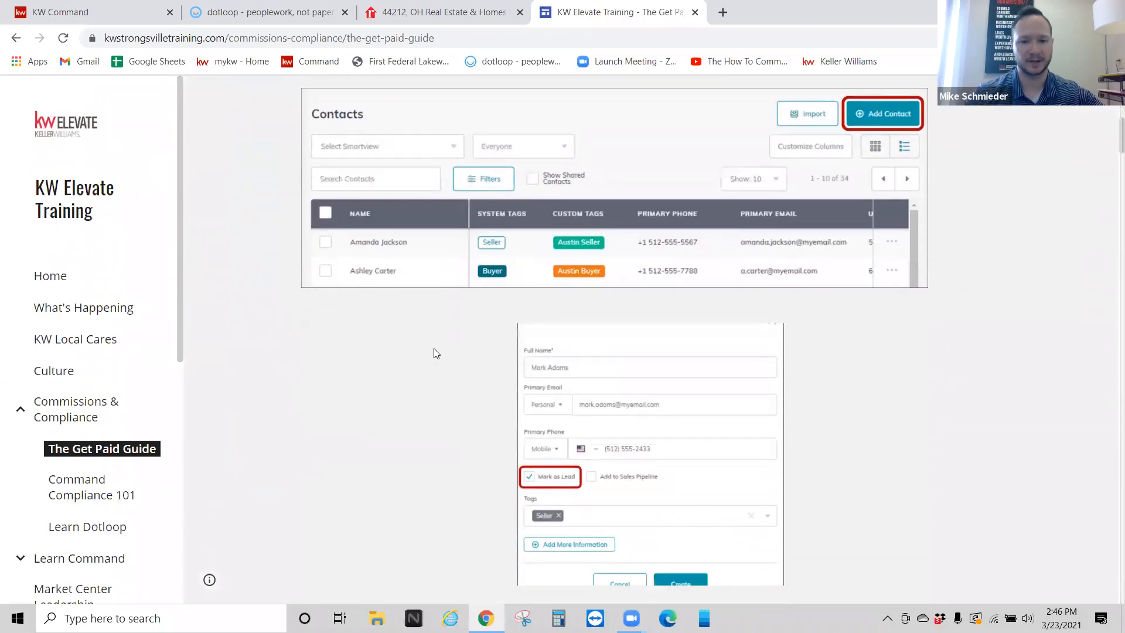
scroll(434, 351, down, 12)
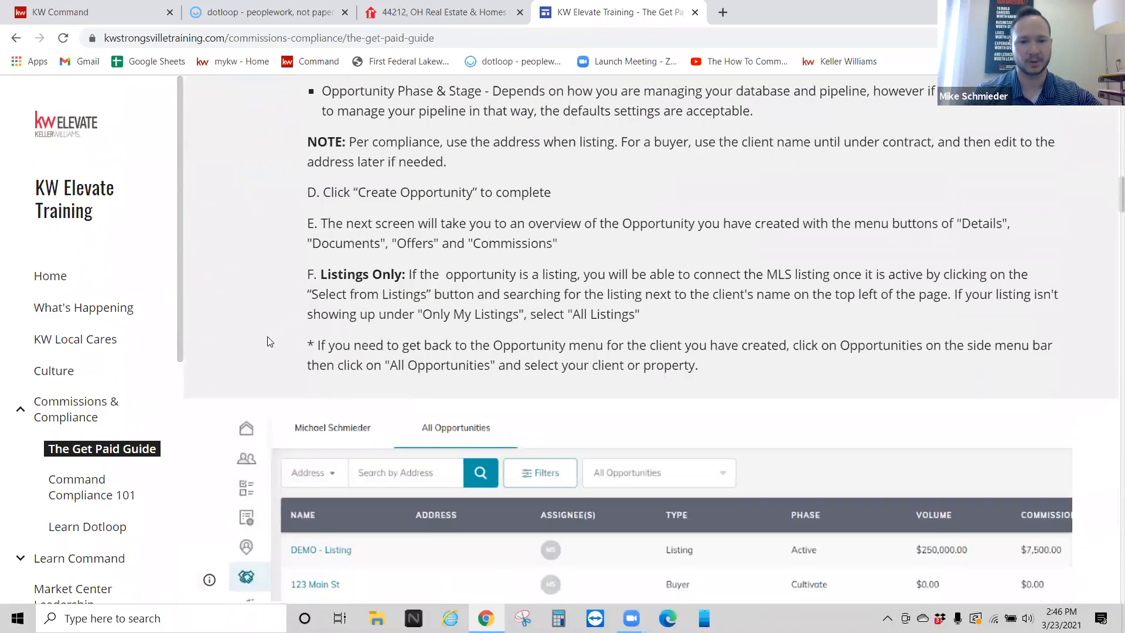
scroll(269, 341, down, 15)
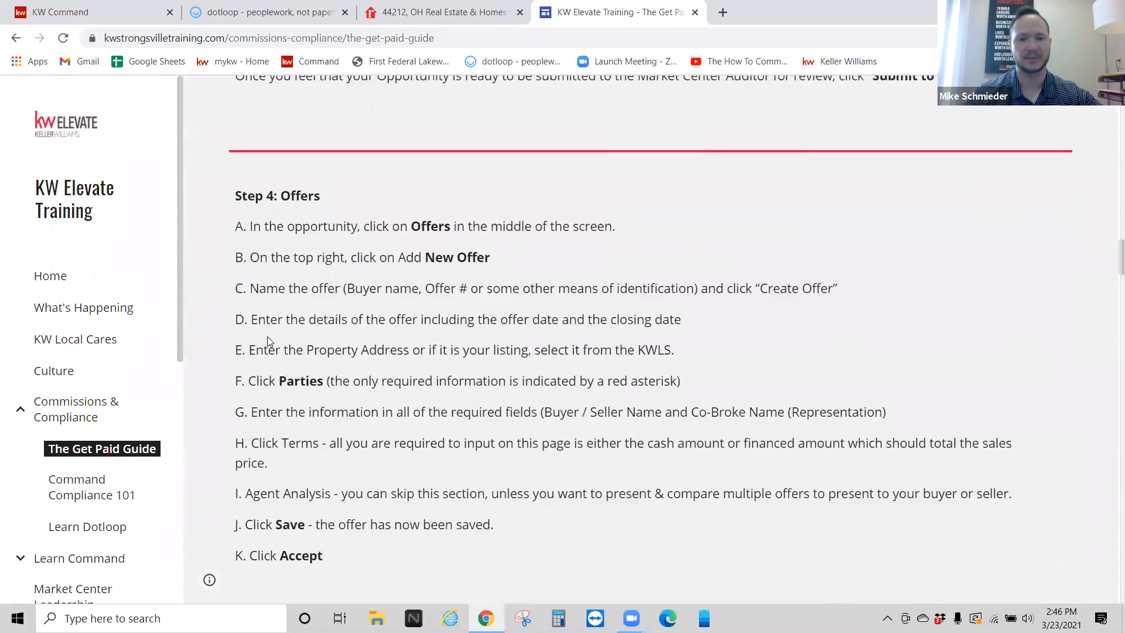
scroll(267, 340, down, 8)
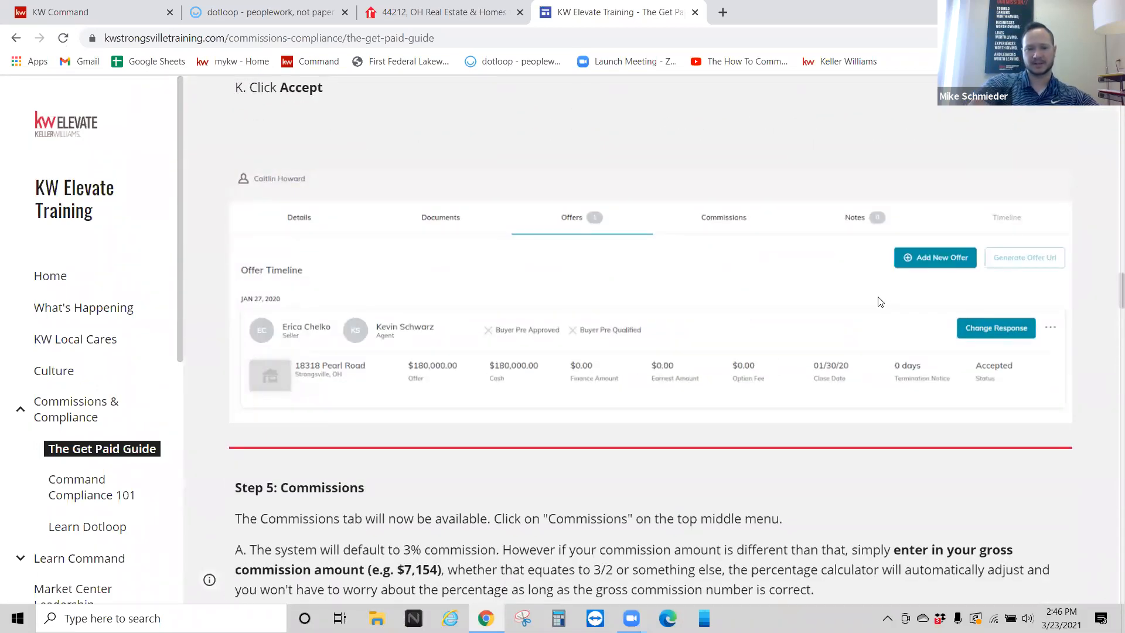
key(ctrl+plus)
key(ctrl+plus)
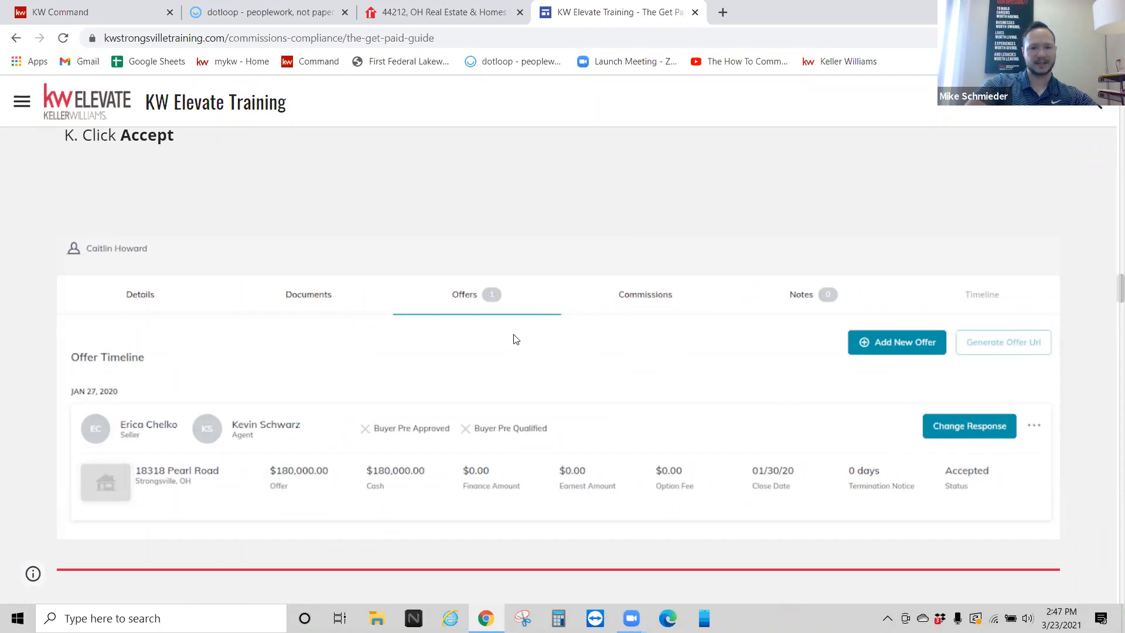
key(ctrl+minus)
key(ctrl+minus)
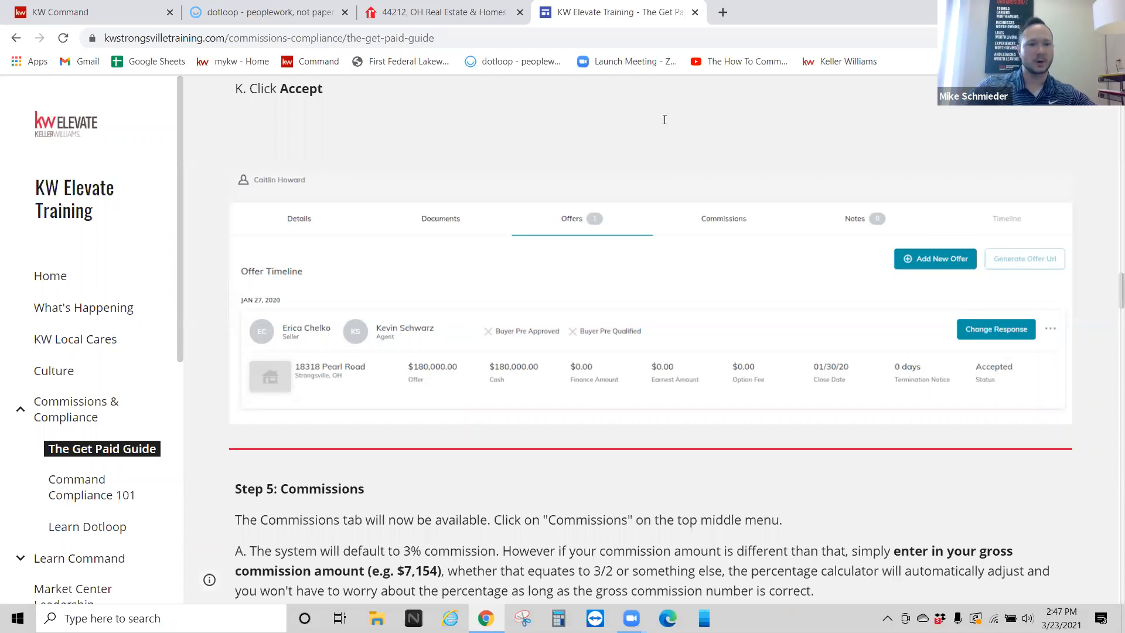
click(106, 18)
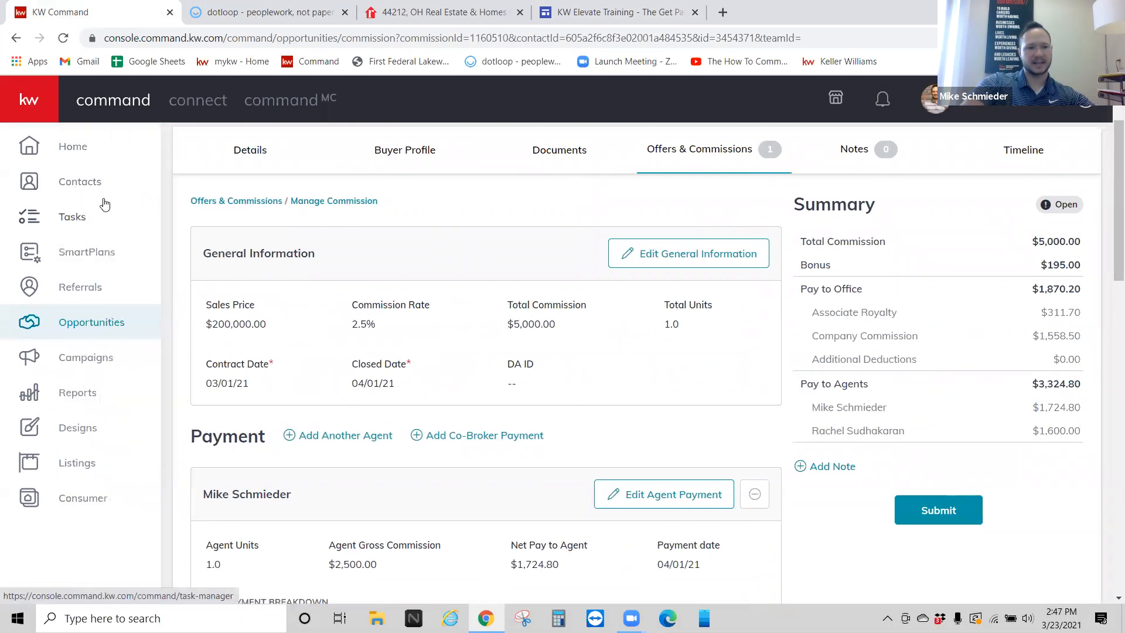
Step: From the Contacts list, open the first contact's record, which shows an 88% health score
click(94, 182)
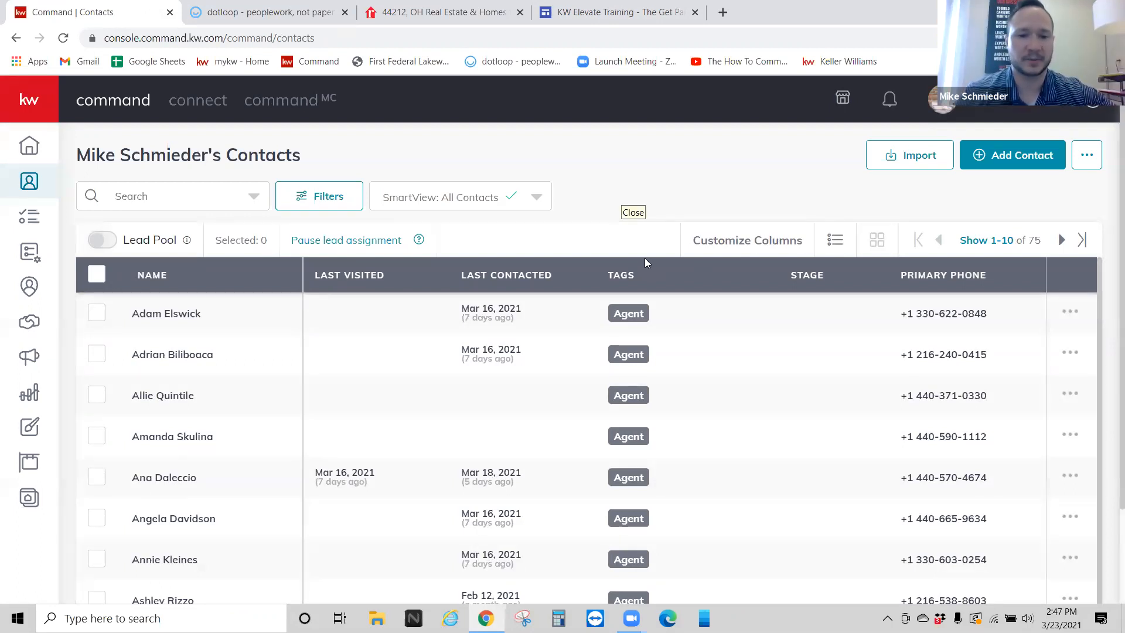
click(175, 318)
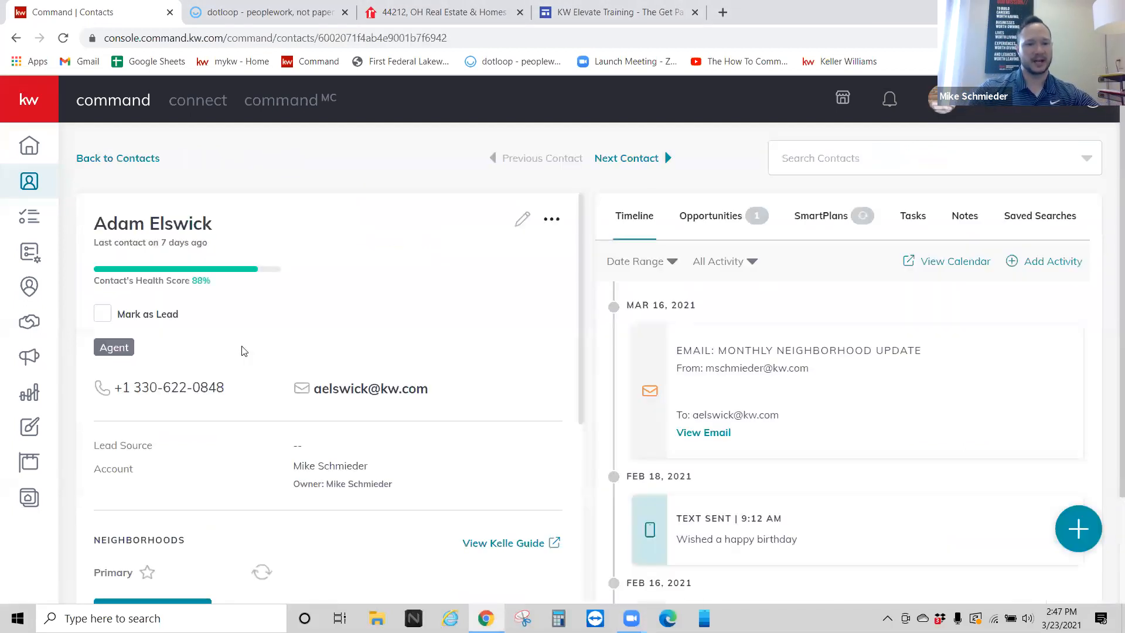
Step: Show the contact's Tasks tab, which has no tasks yet
click(914, 218)
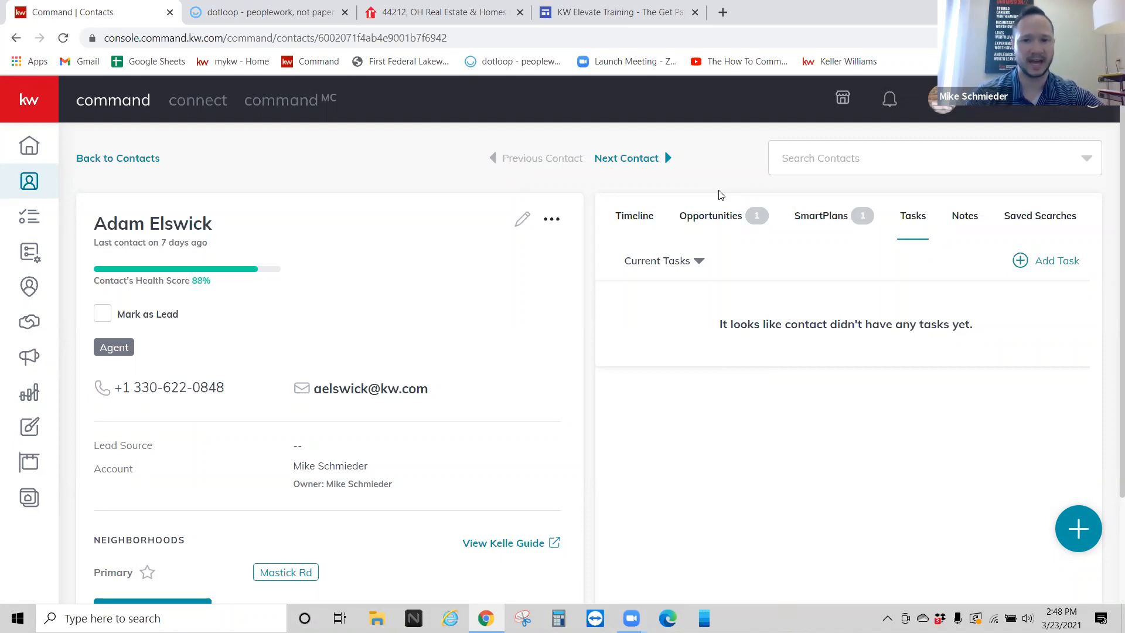
Step: Start a new task named to call the contact about the appraisal, correcting 'apprisal' to 'appraisal'
click(1051, 264)
click(622, 181)
text(l Adam about apprisal)
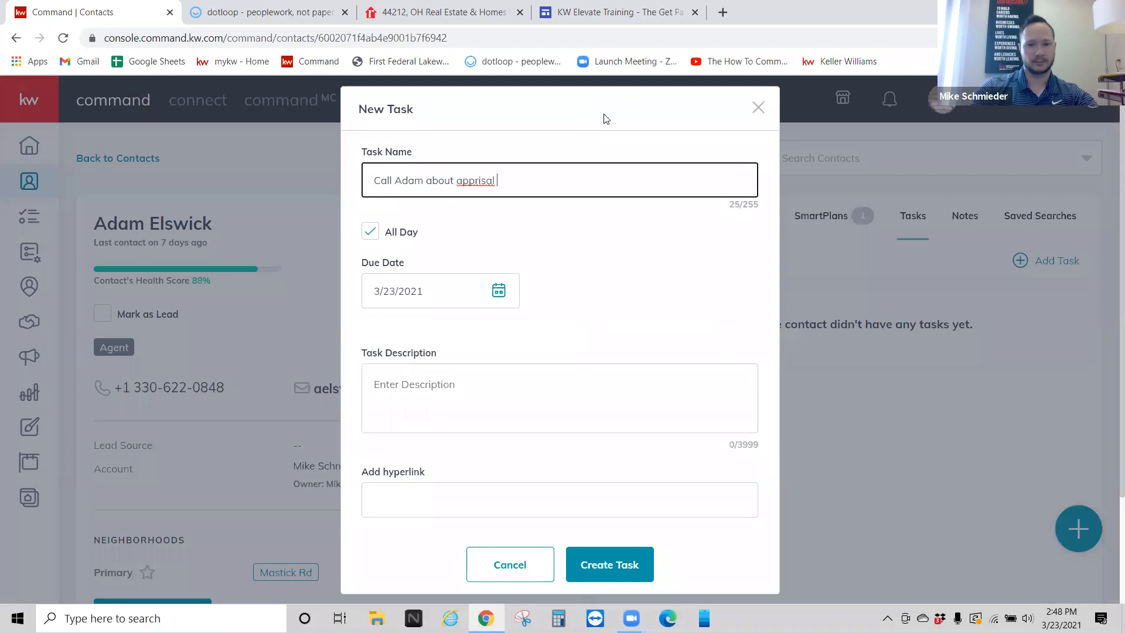
right_click(470, 180)
click(495, 184)
Step: Make the task due 3/24/2021 at 12:00 PM, describe it 'Schedule', and create it
click(369, 231)
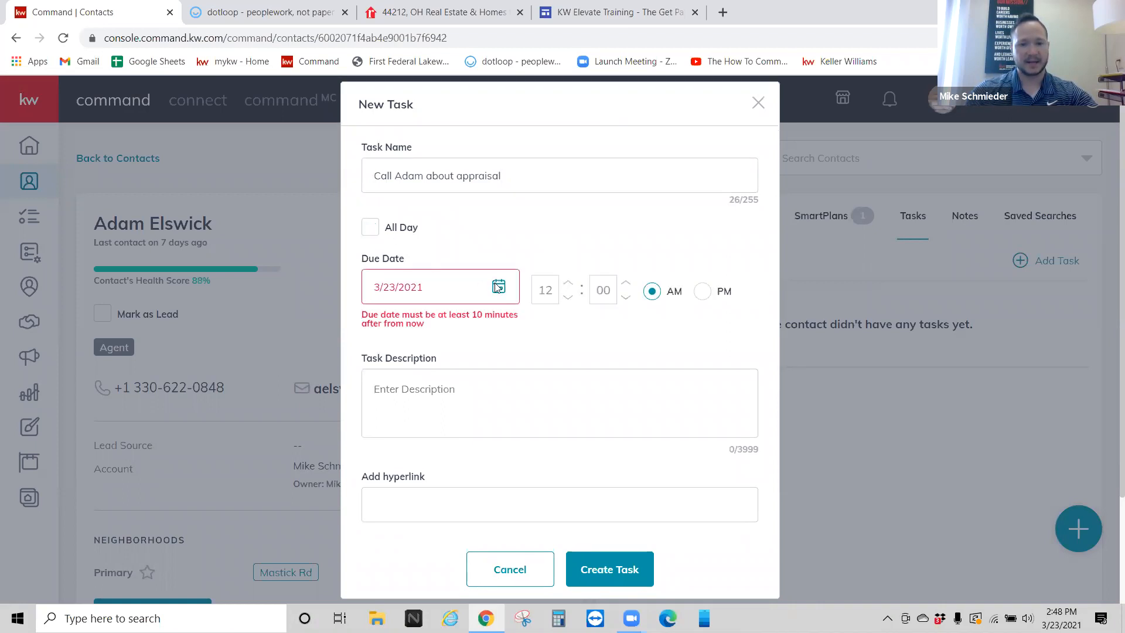
click(497, 285)
click(485, 468)
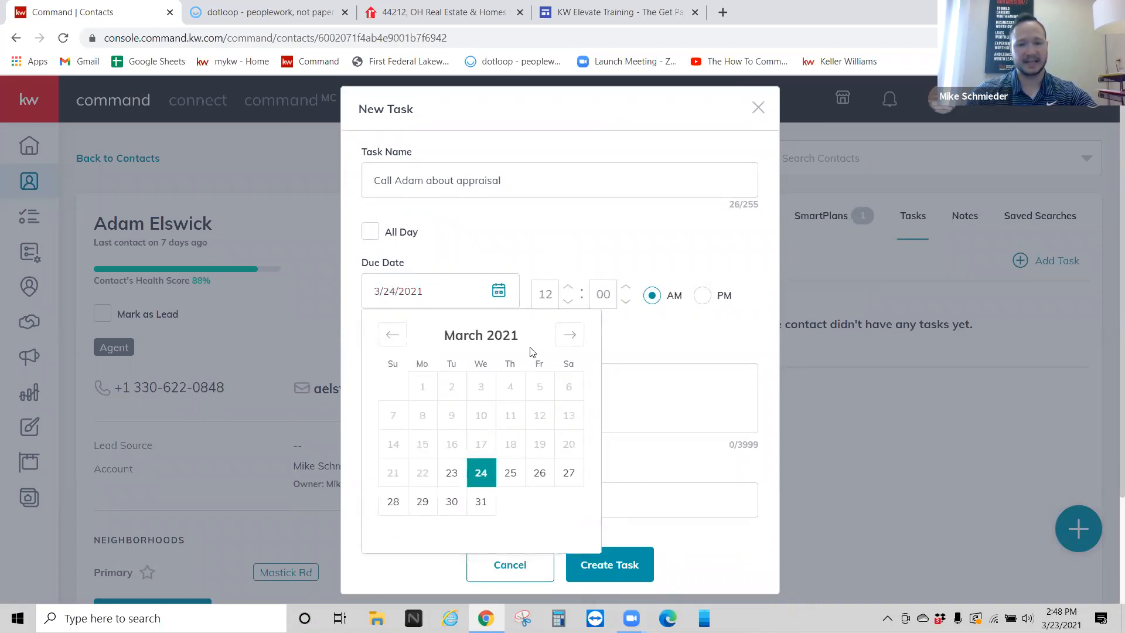
click(571, 212)
click(701, 296)
scroll(472, 397, down, 2)
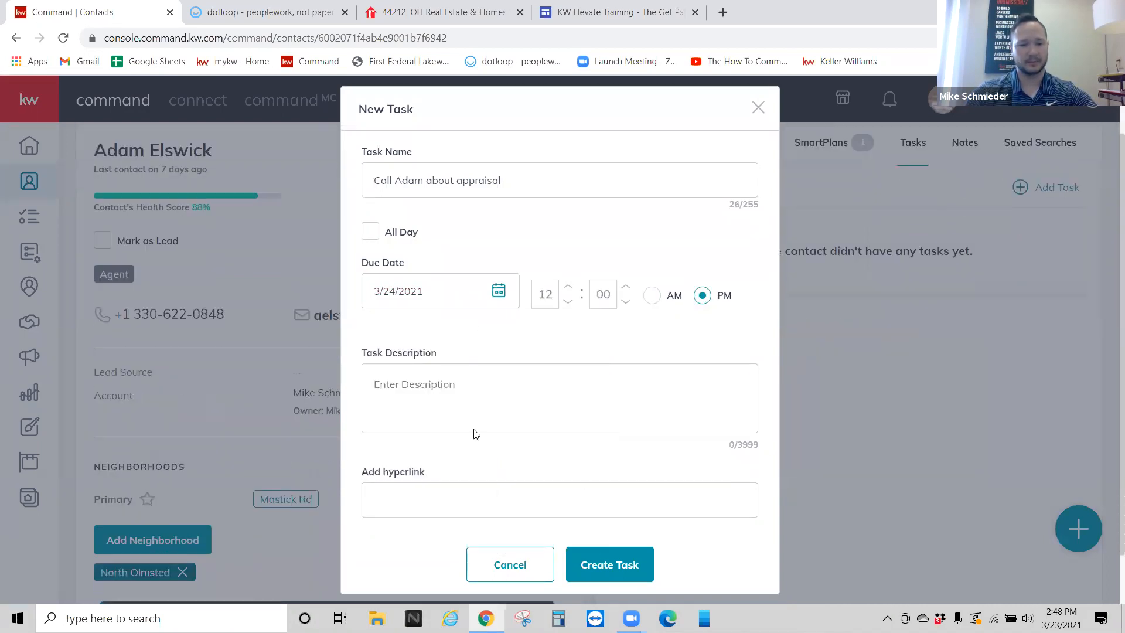
click(480, 387)
text(Schedule)
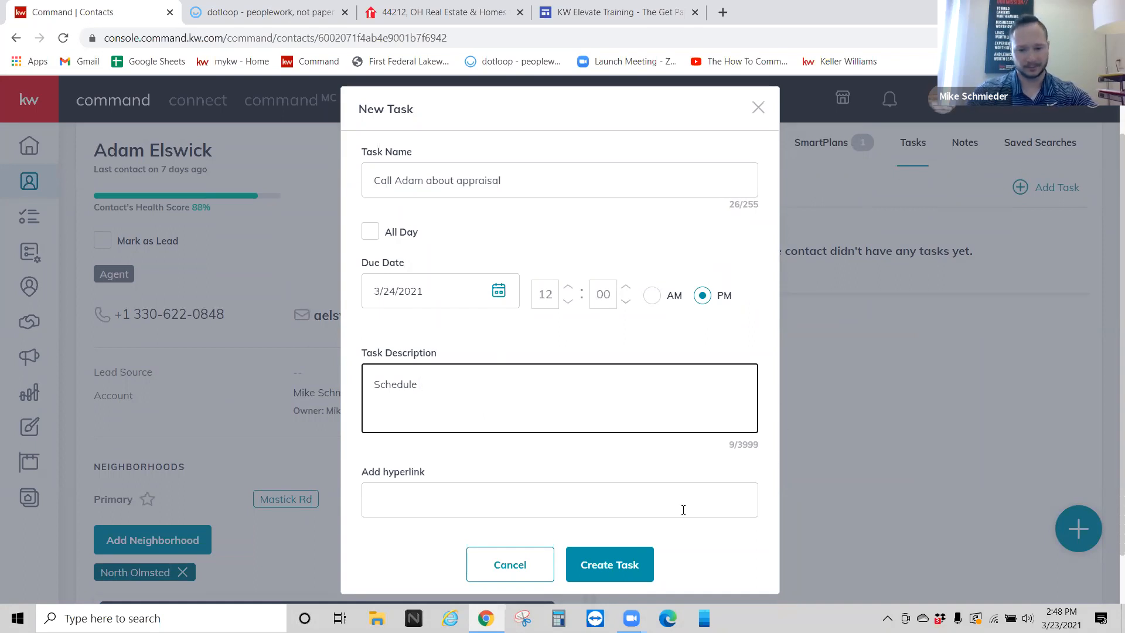
click(650, 551)
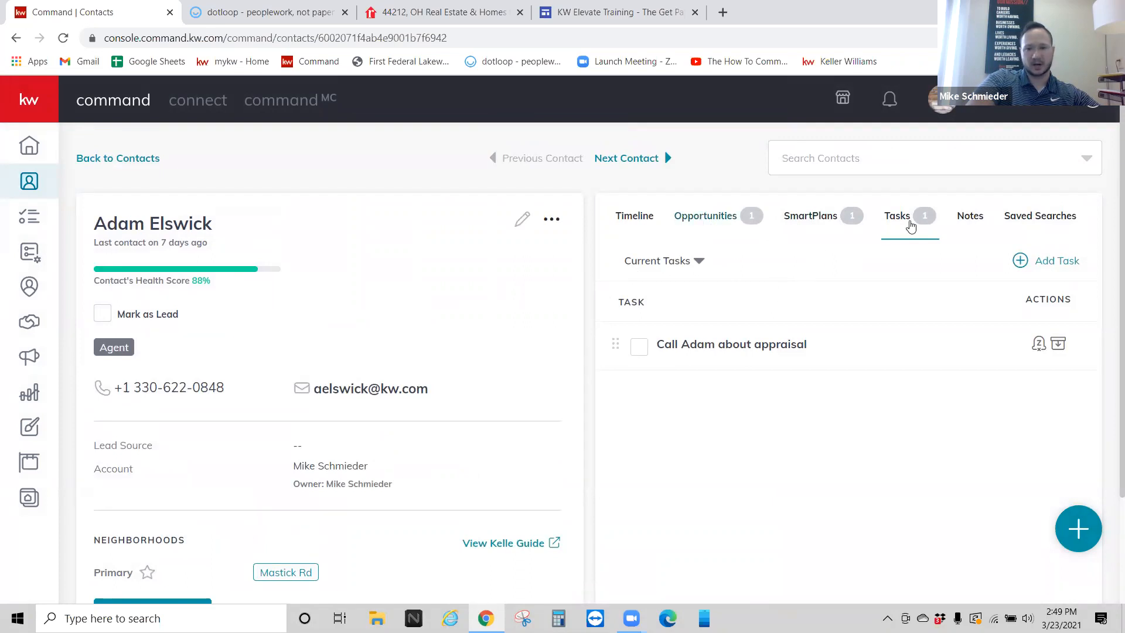
click(30, 145)
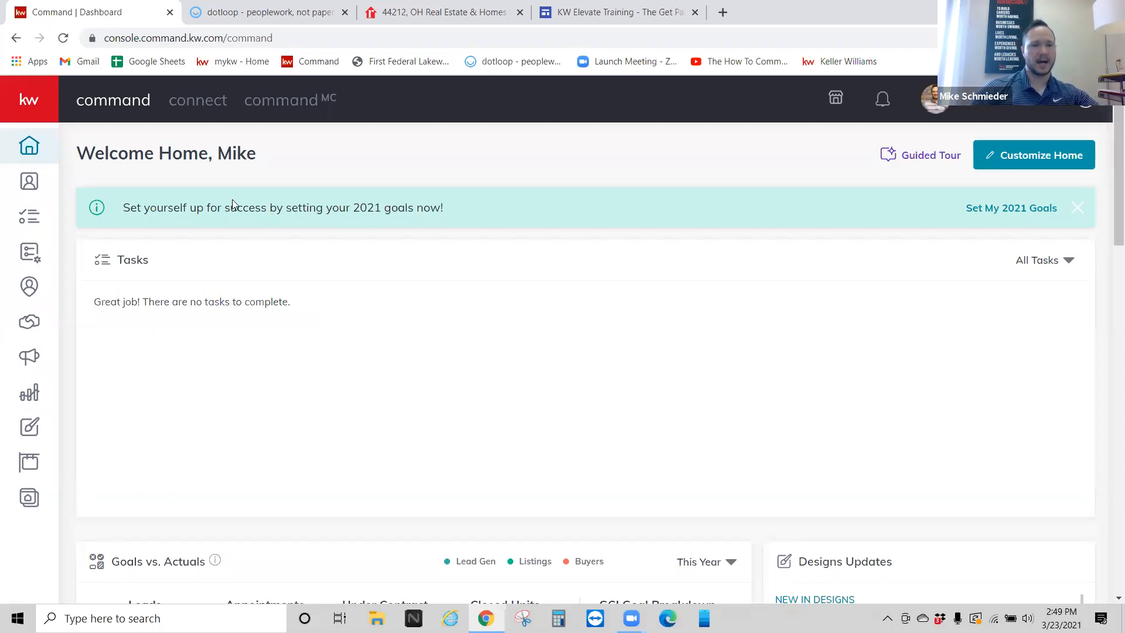
key(alt+Left)
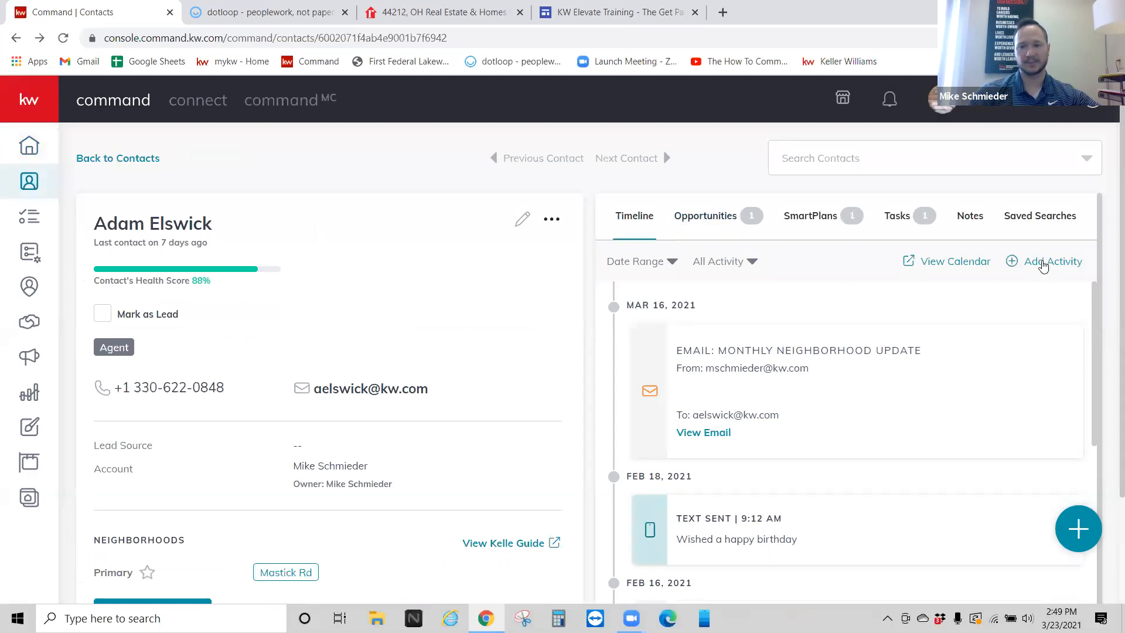
Step: Save a Call activity described 'Scheduled appraisal' with Has Responded ticked
click(1042, 264)
click(484, 268)
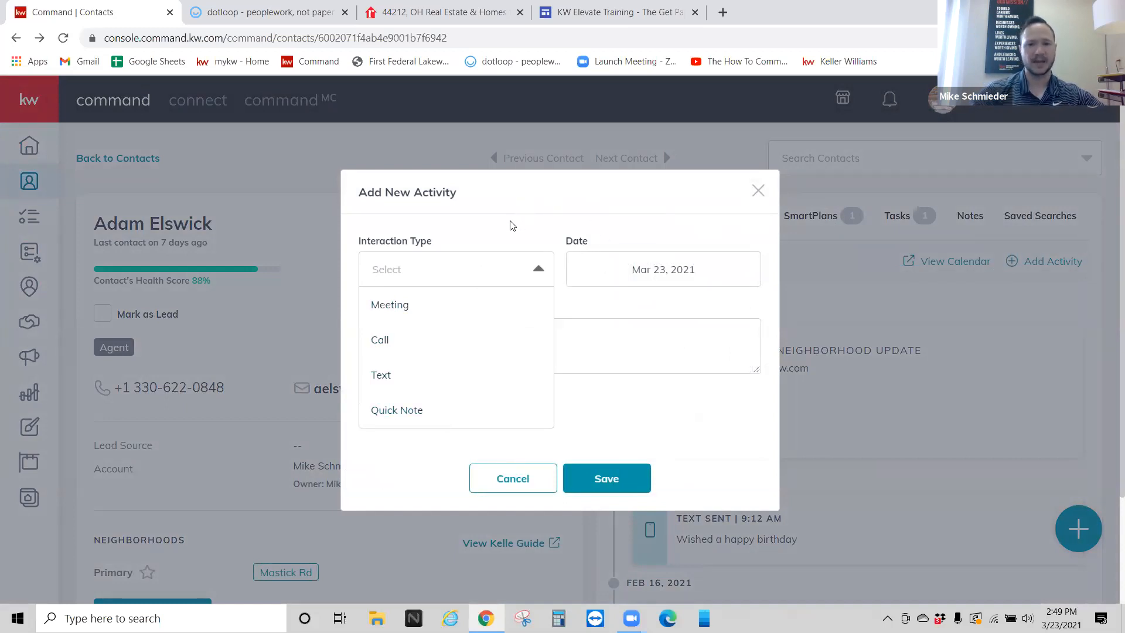
click(477, 342)
click(477, 326)
text(Sc)
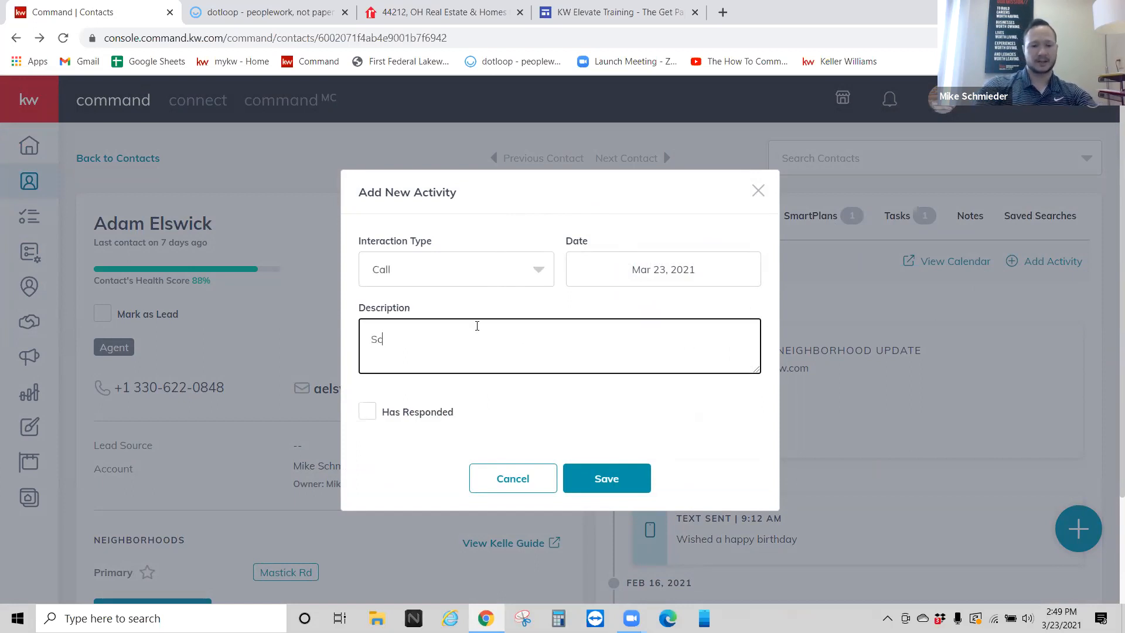
text(hedueled appra)
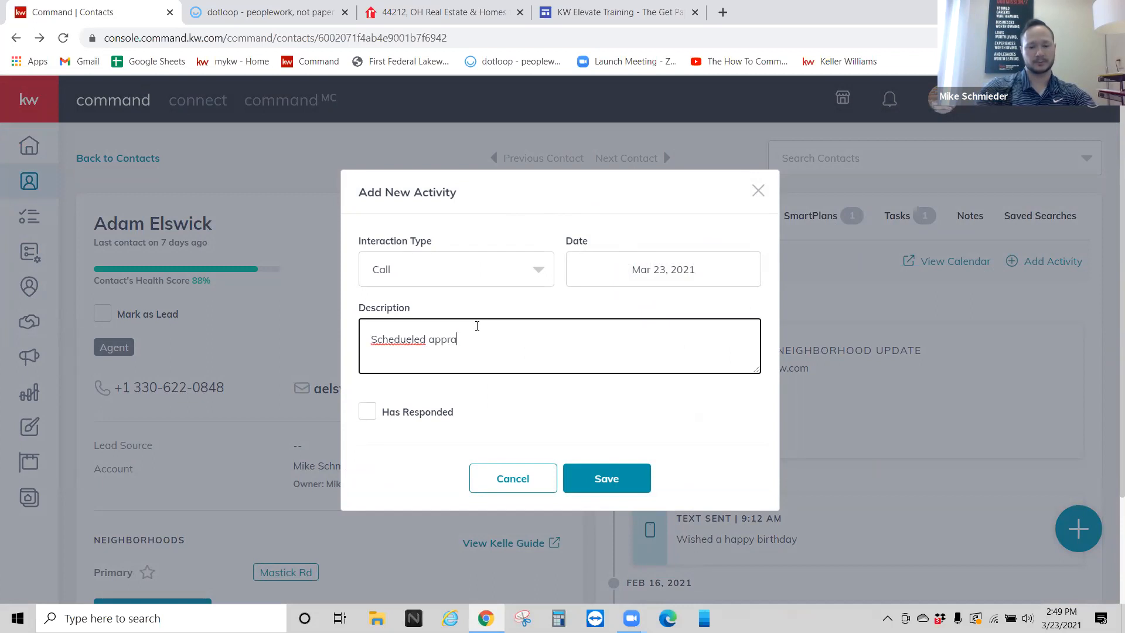
text(isal)
right_click(399, 334)
click(413, 343)
click(400, 418)
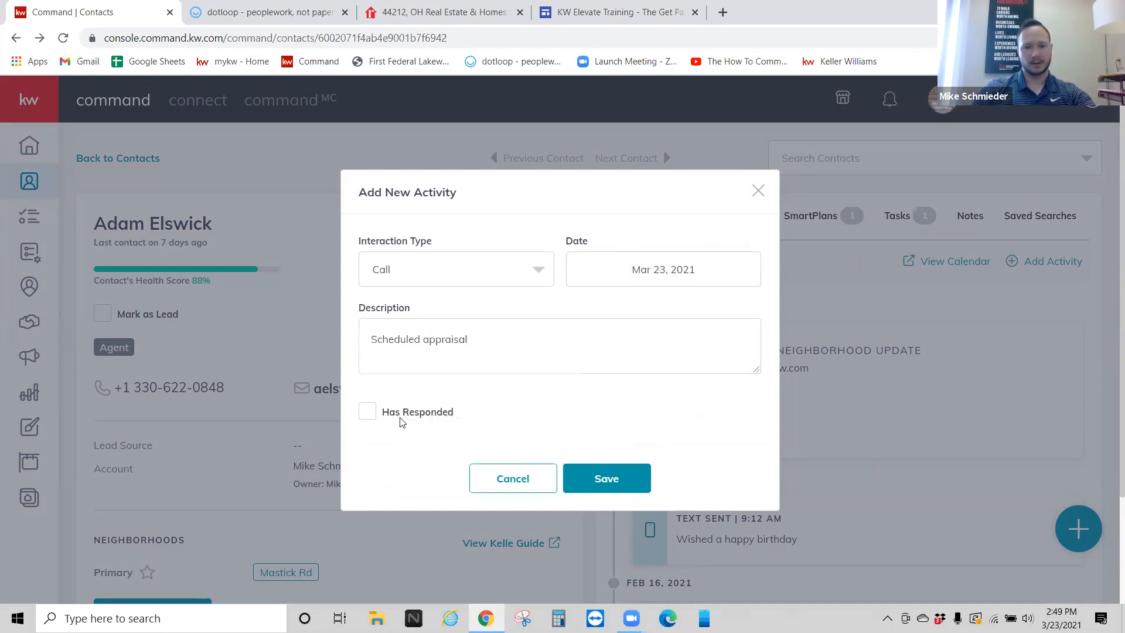
click(369, 415)
click(625, 481)
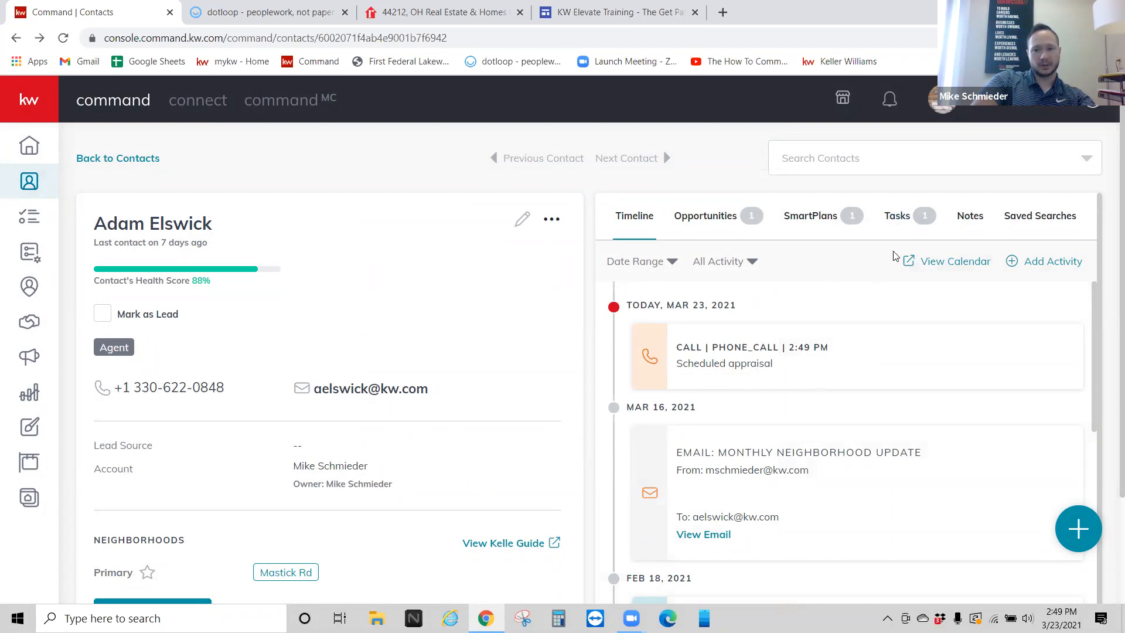
Step: Mark the appraisal call task in the Tasks list as complete
click(901, 224)
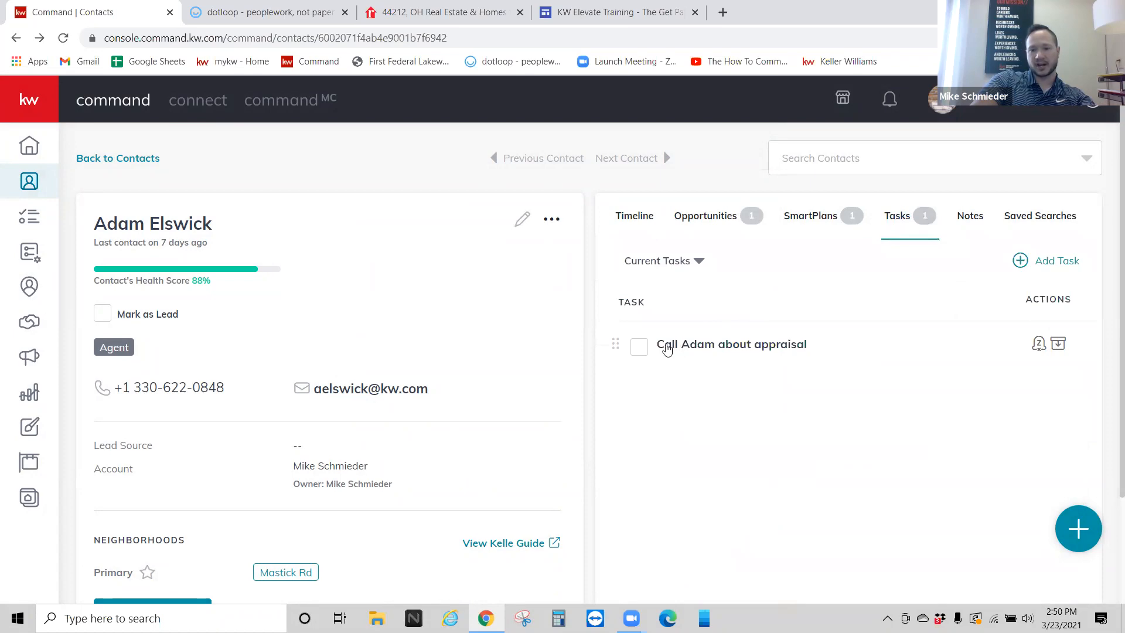
click(639, 348)
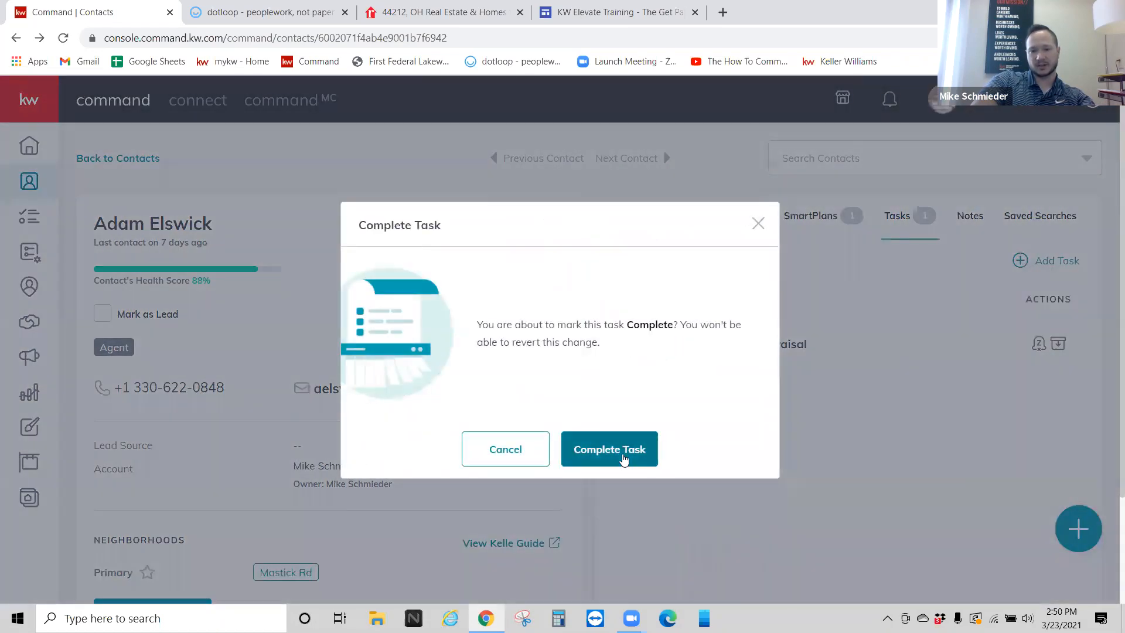
click(623, 459)
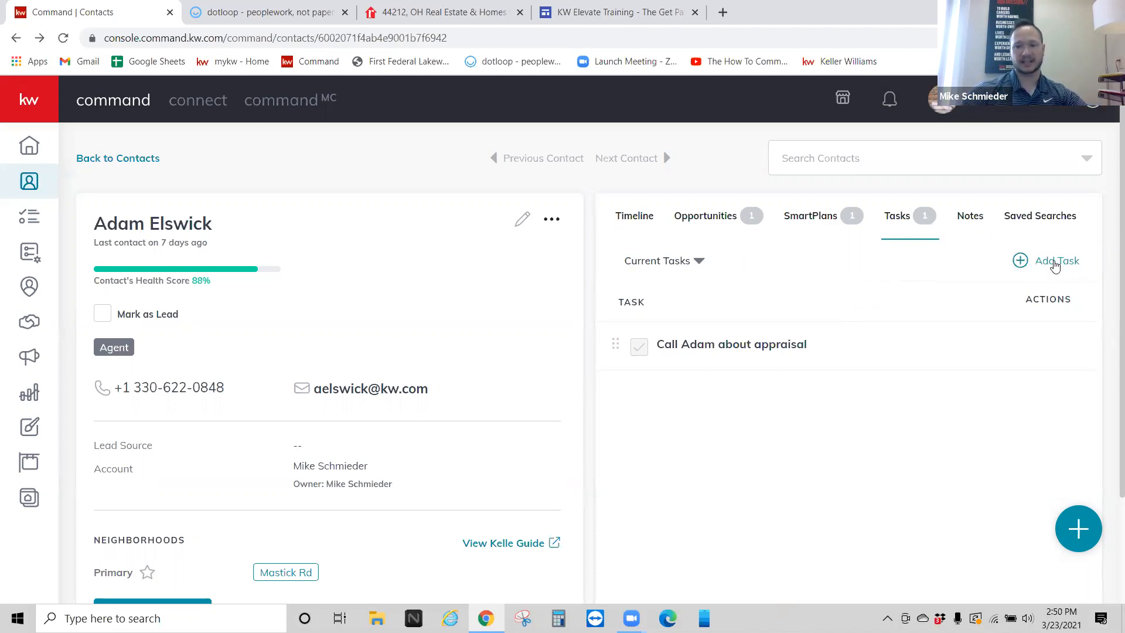
Step: Draft another task due May 1, 2021, then discard it without saving
click(1057, 265)
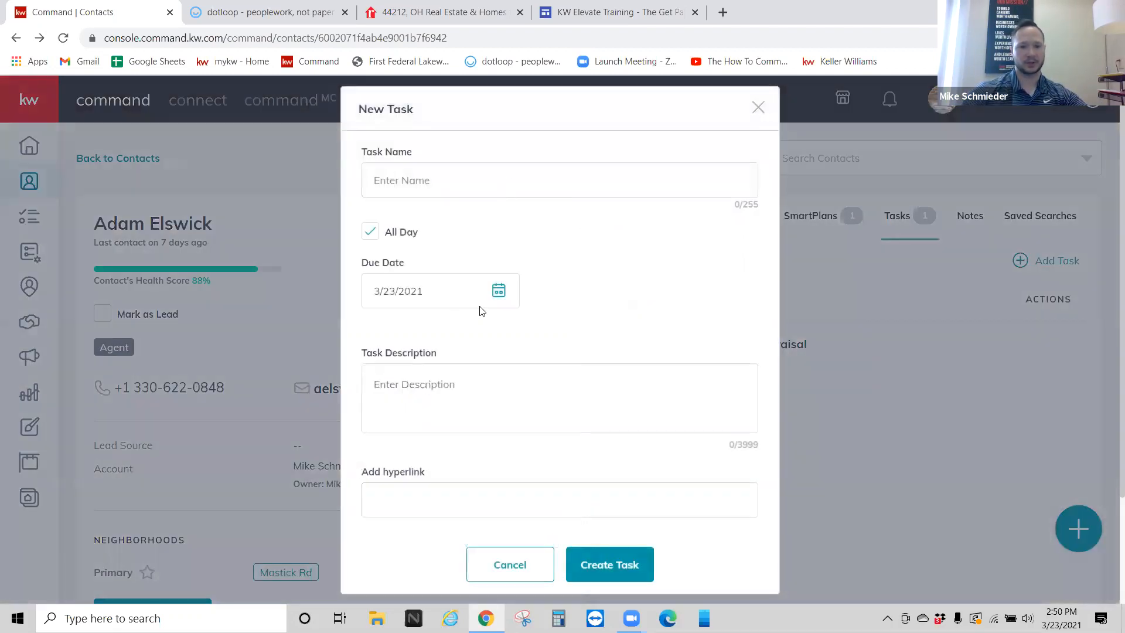
click(512, 291)
click(571, 332)
click(571, 332)
click(567, 381)
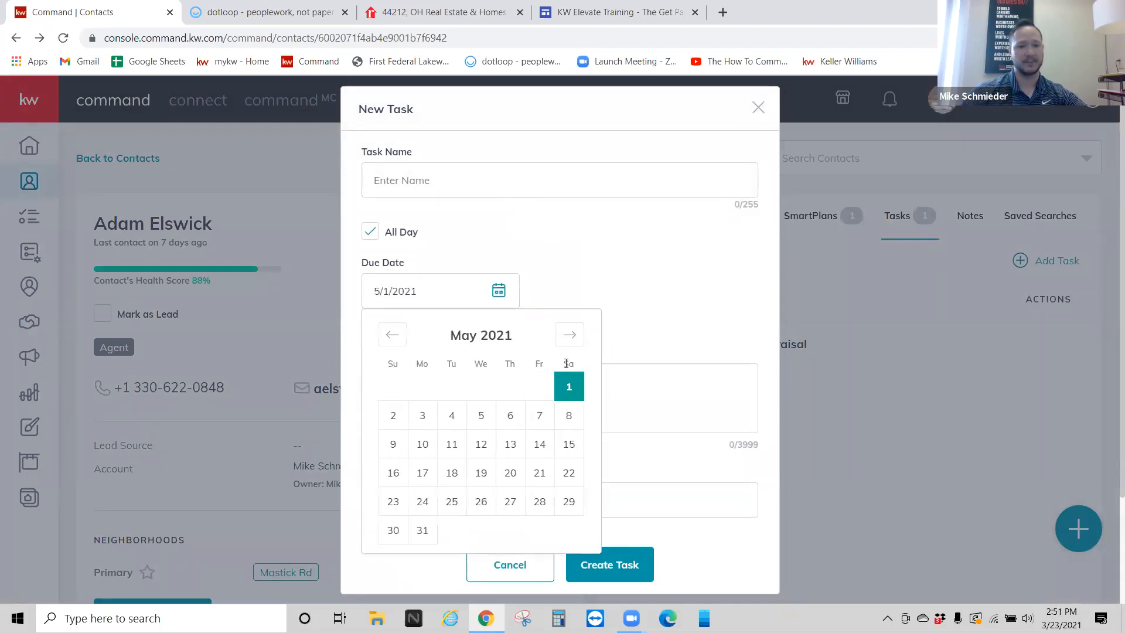
click(580, 278)
click(757, 107)
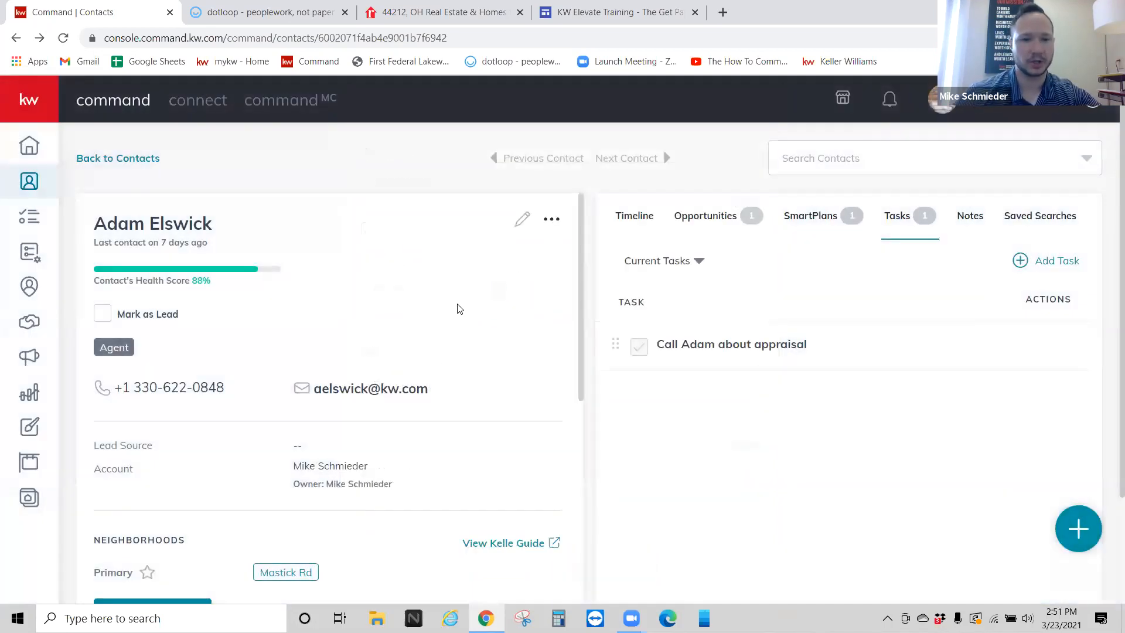
Step: Open SmartPlans to list the 13 people plans, including My ALC Agent Retention and Video Test 5
click(102, 252)
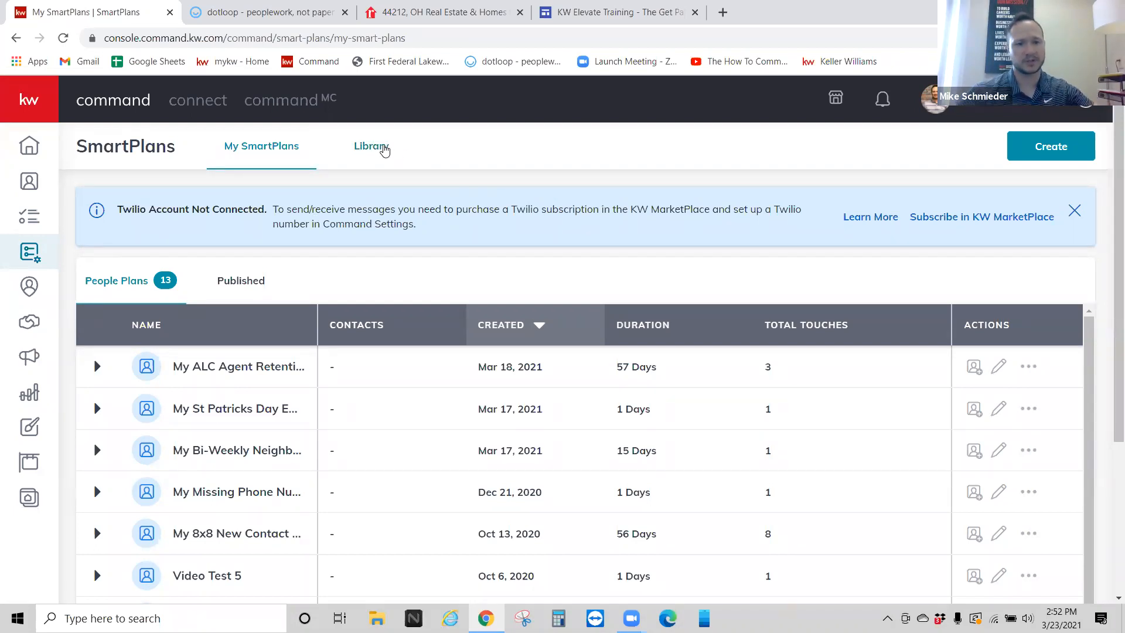
Step: Search the SmartPlans Library for 'nurture' and scroll through the 201 matching plans
click(383, 150)
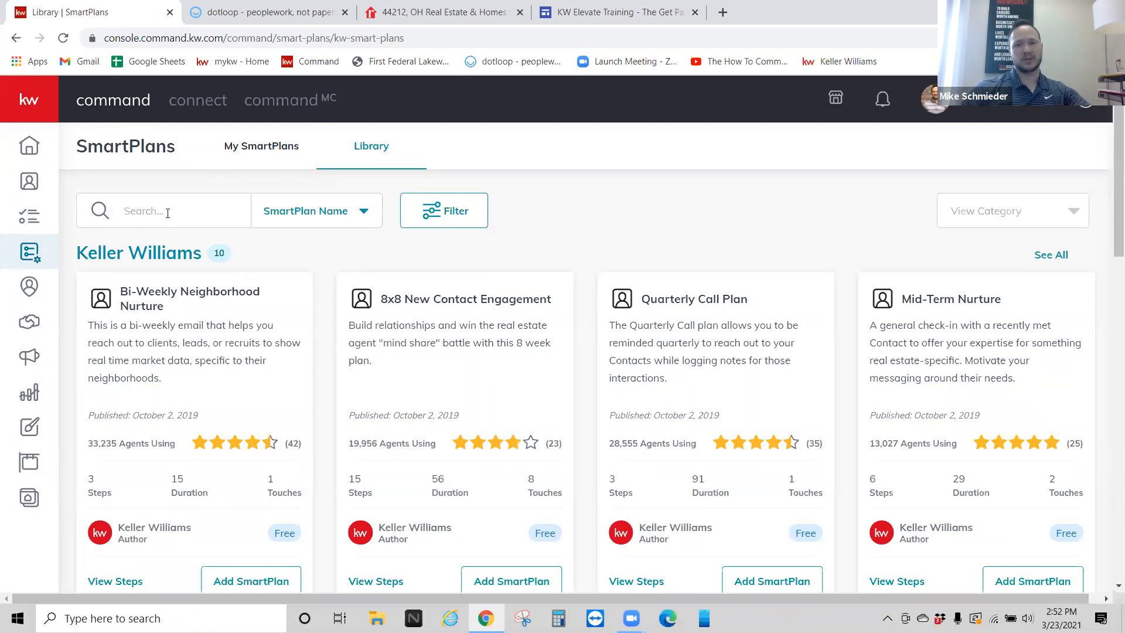
text(nurture)
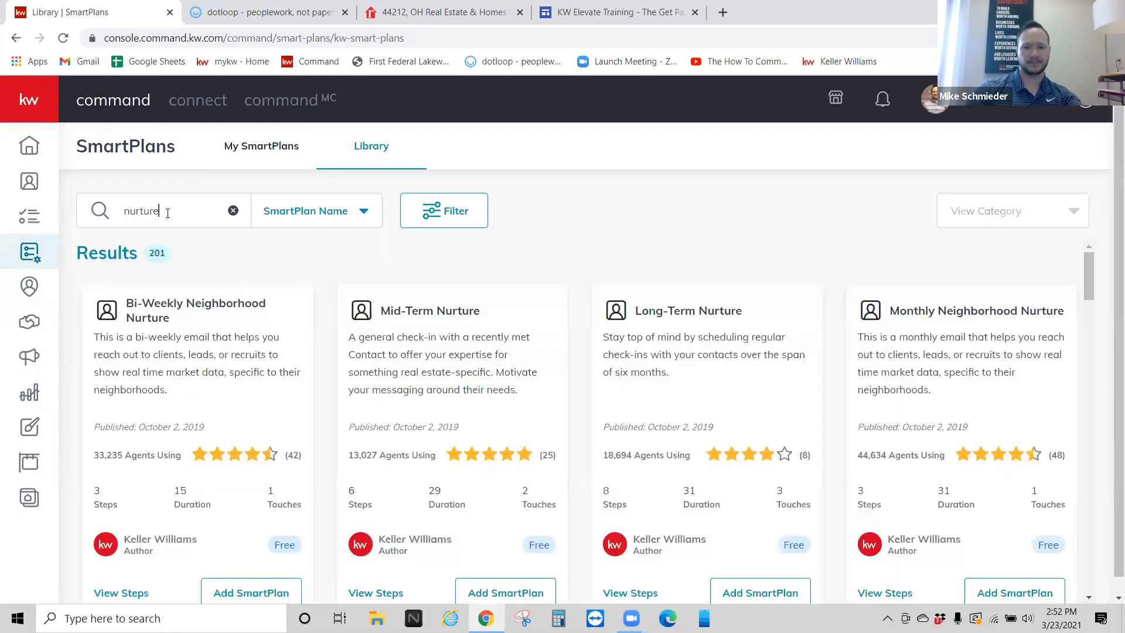
scroll(639, 373, down, 1)
scroll(634, 359, up, 1)
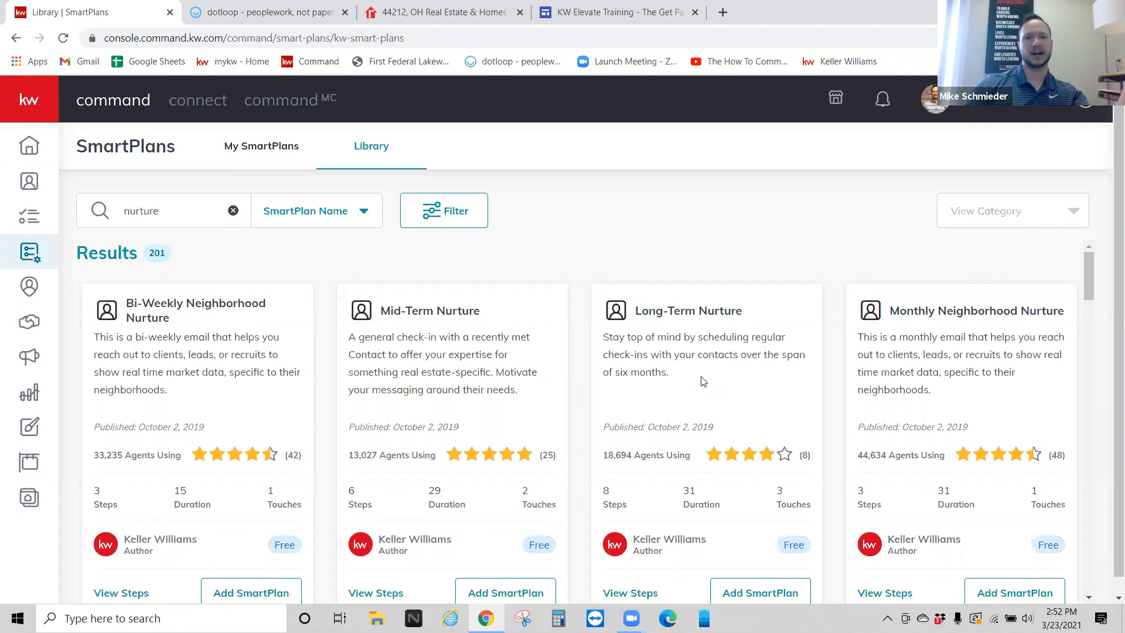
scroll(703, 381, down, 1)
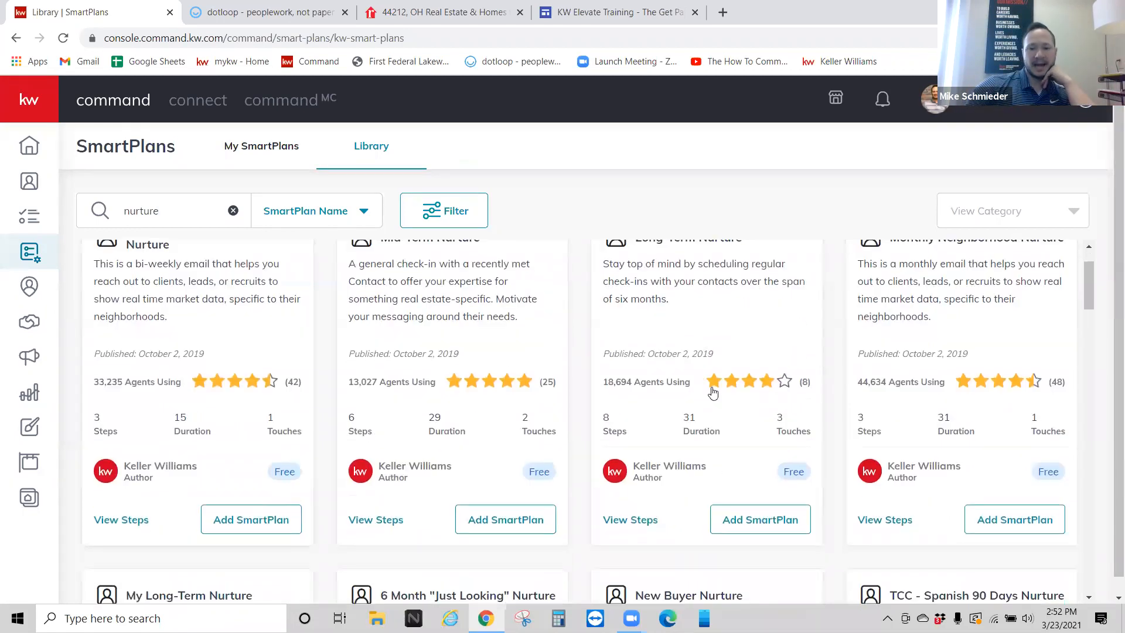
scroll(669, 489, up, 1)
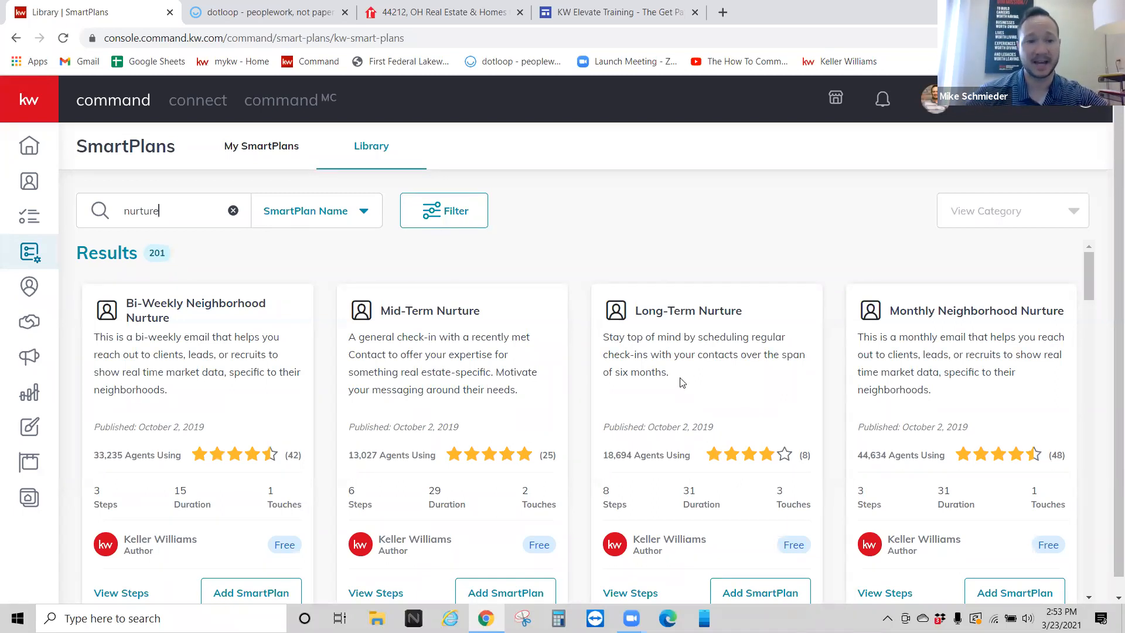
scroll(675, 356, down, 1)
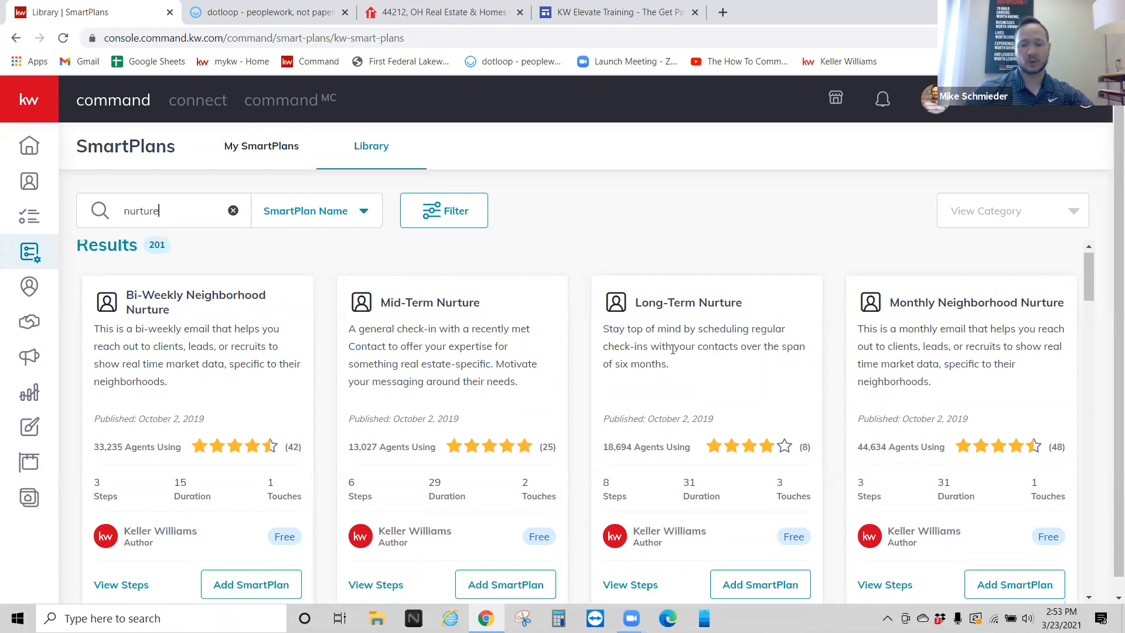
Step: Preview the Long-Term Nurture plan's steps, then close the preview
click(621, 523)
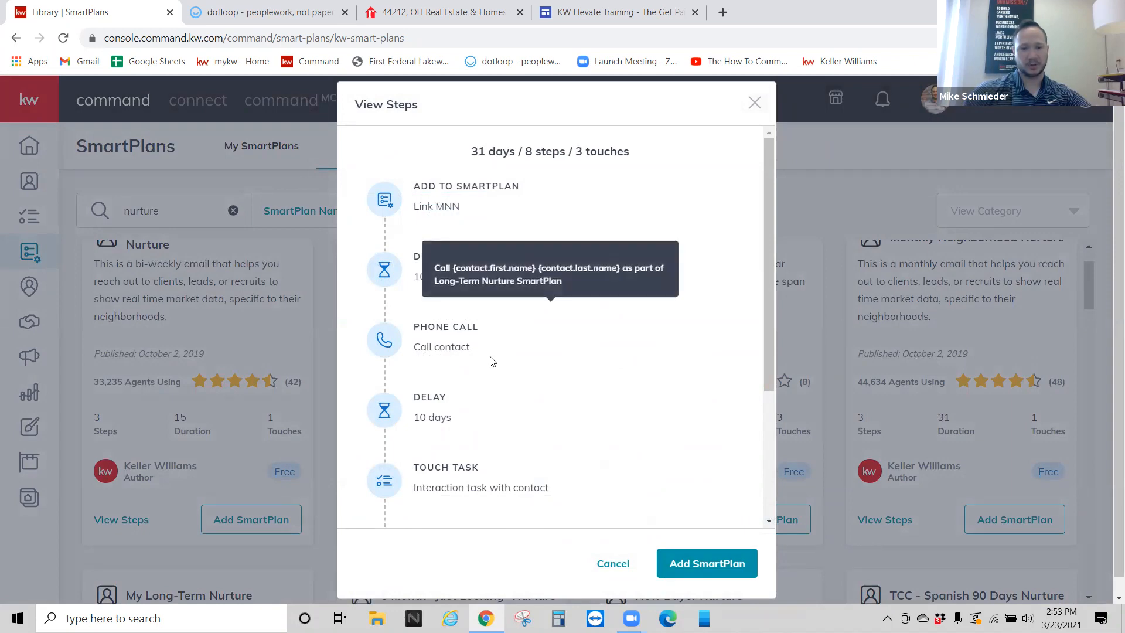
scroll(489, 347, down, 2)
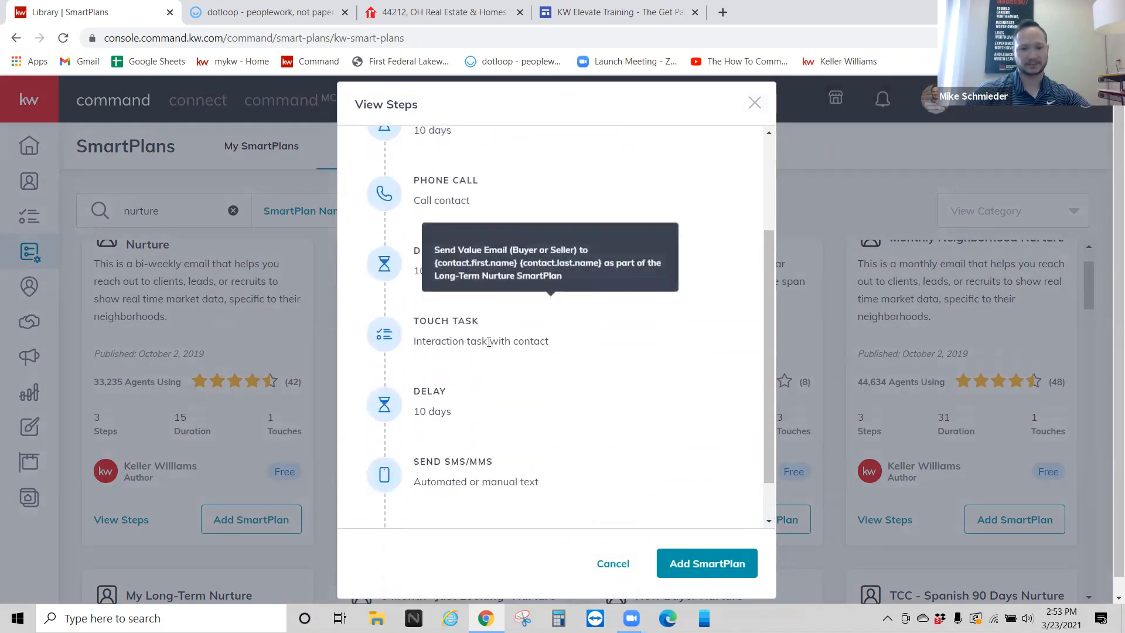
scroll(492, 363, down, 1)
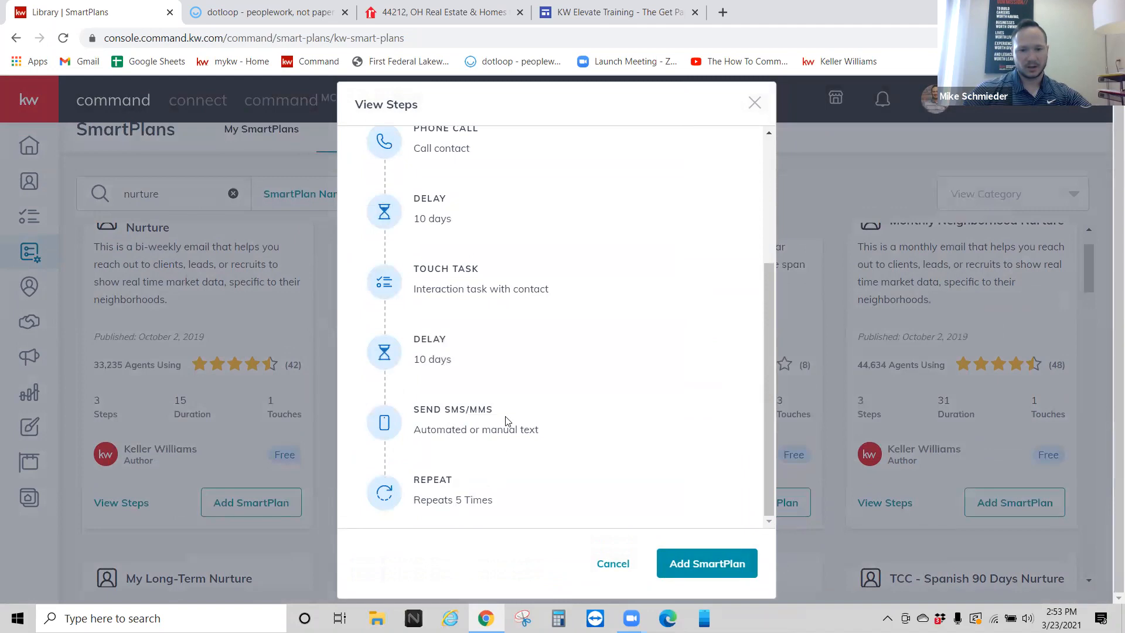
scroll(509, 363, up, 5)
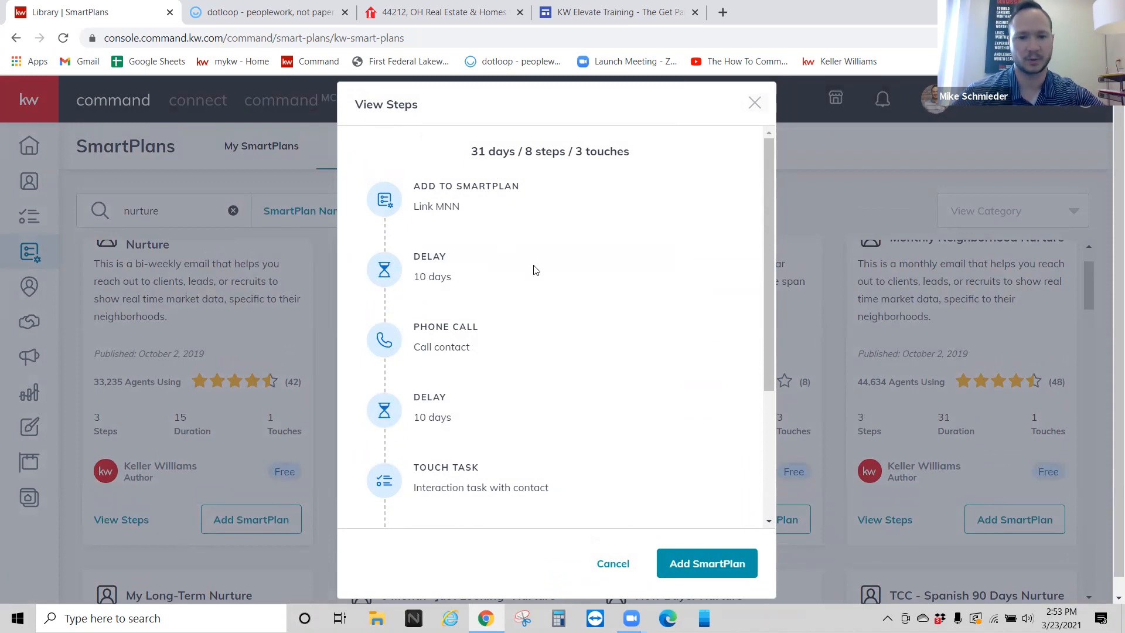
scroll(512, 401, down, 1)
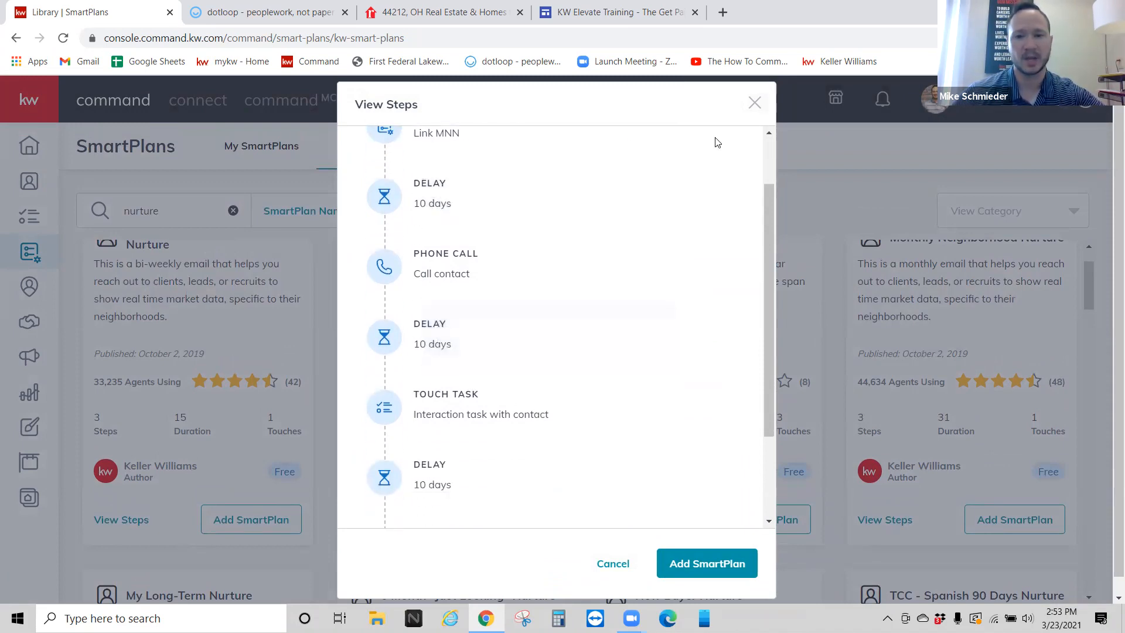
click(779, 113)
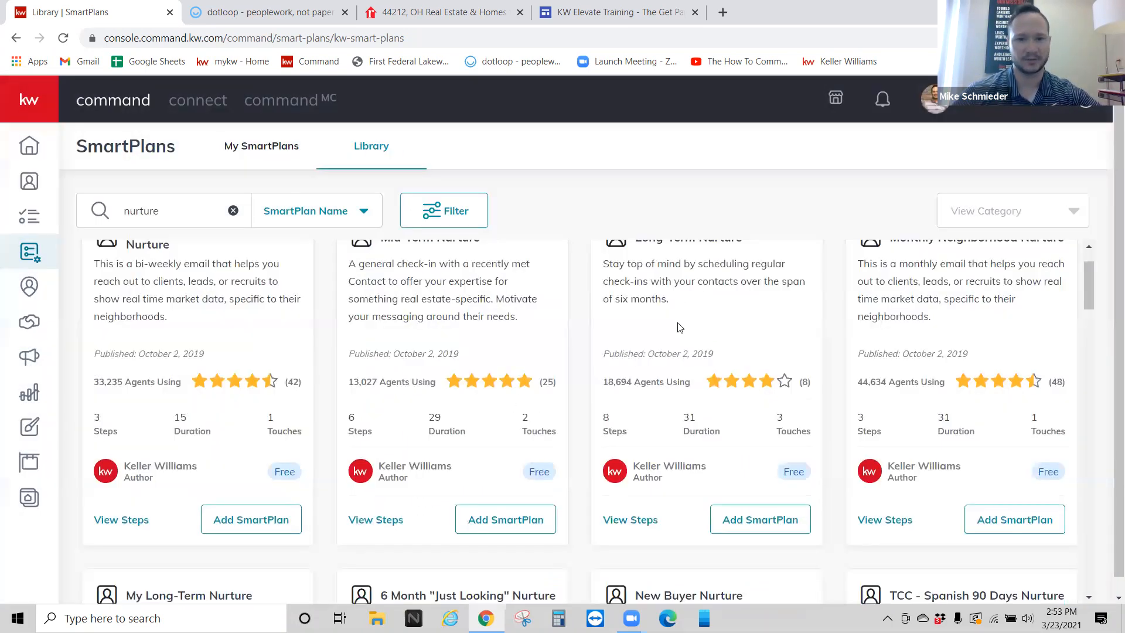
scroll(590, 339, up, 1)
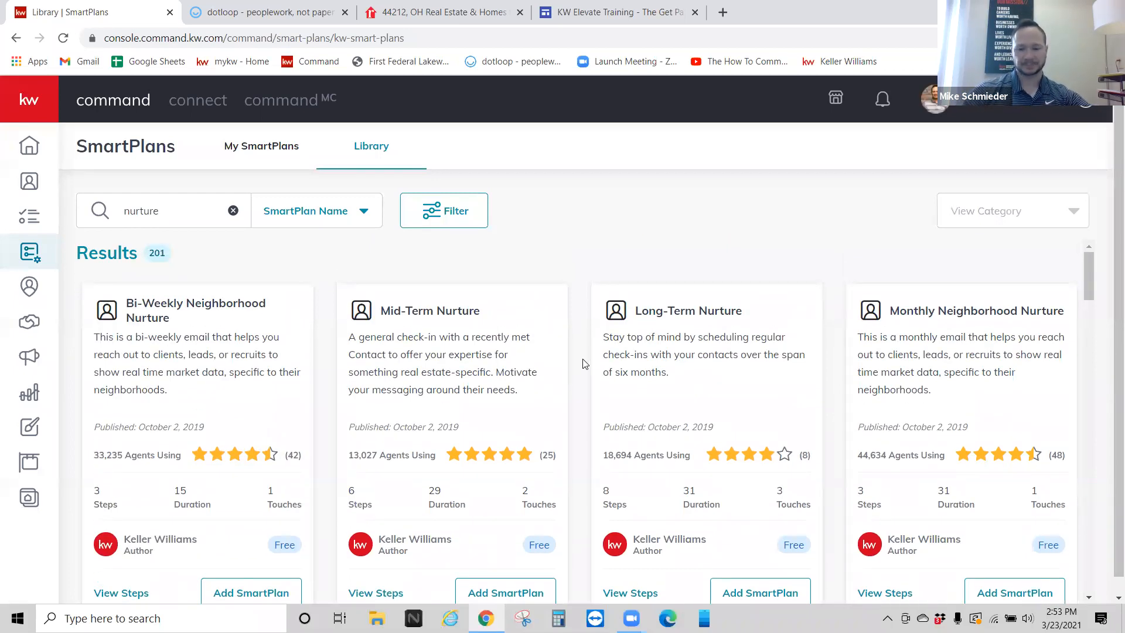
scroll(645, 404, down, 1)
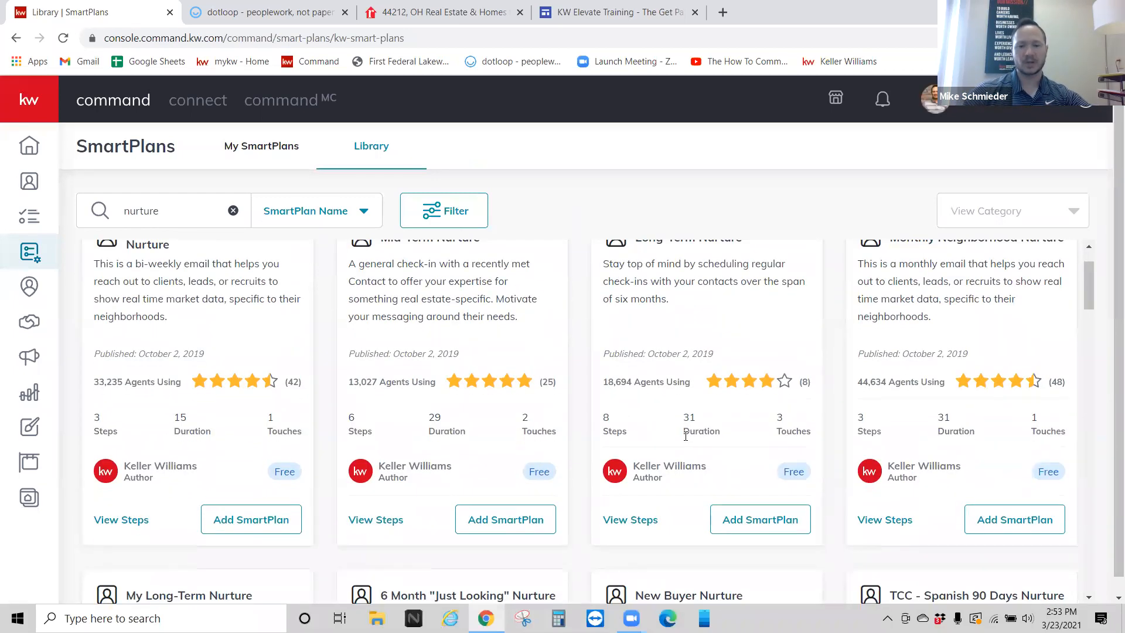
Step: Add Long-Term Nurture with its linked monthly plan bundle and confirm it appears in My SmartPlans
click(737, 523)
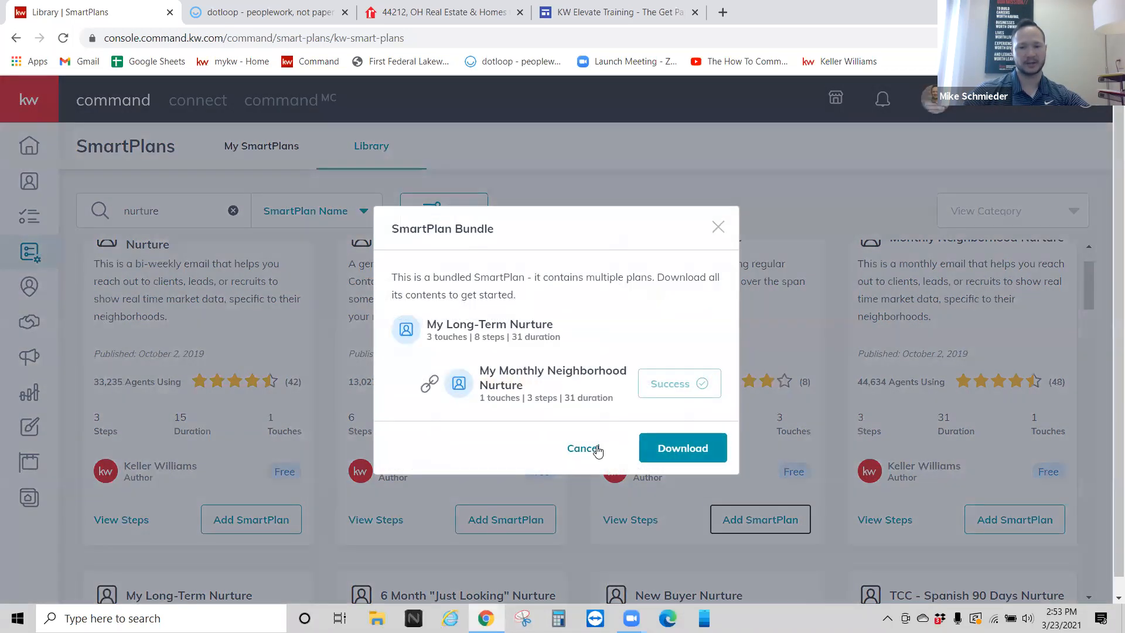
click(695, 459)
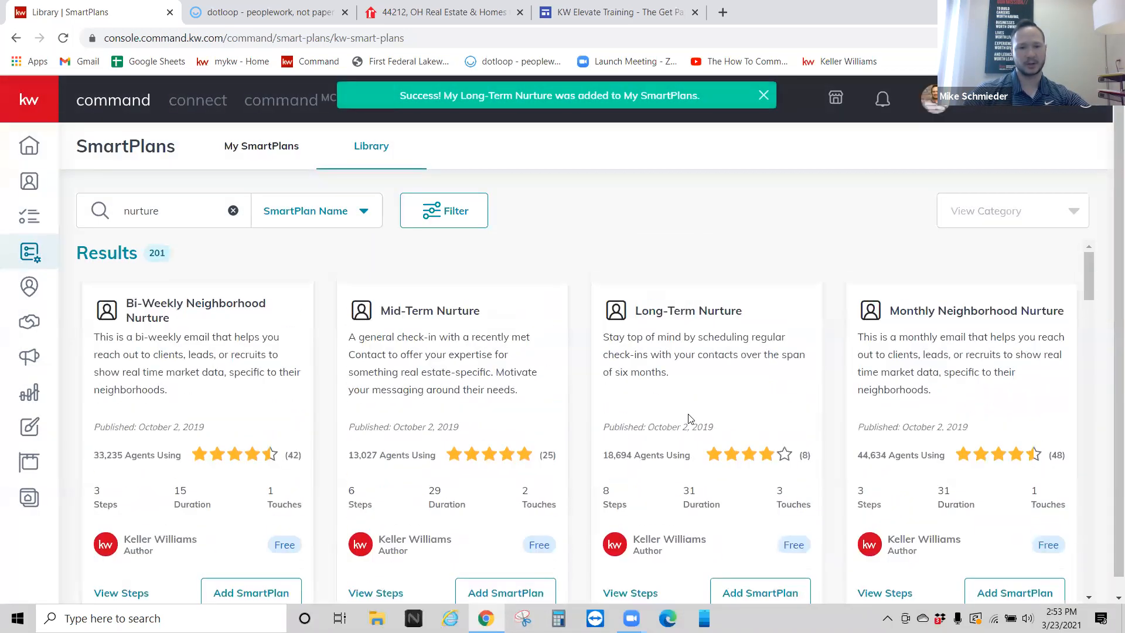
click(259, 151)
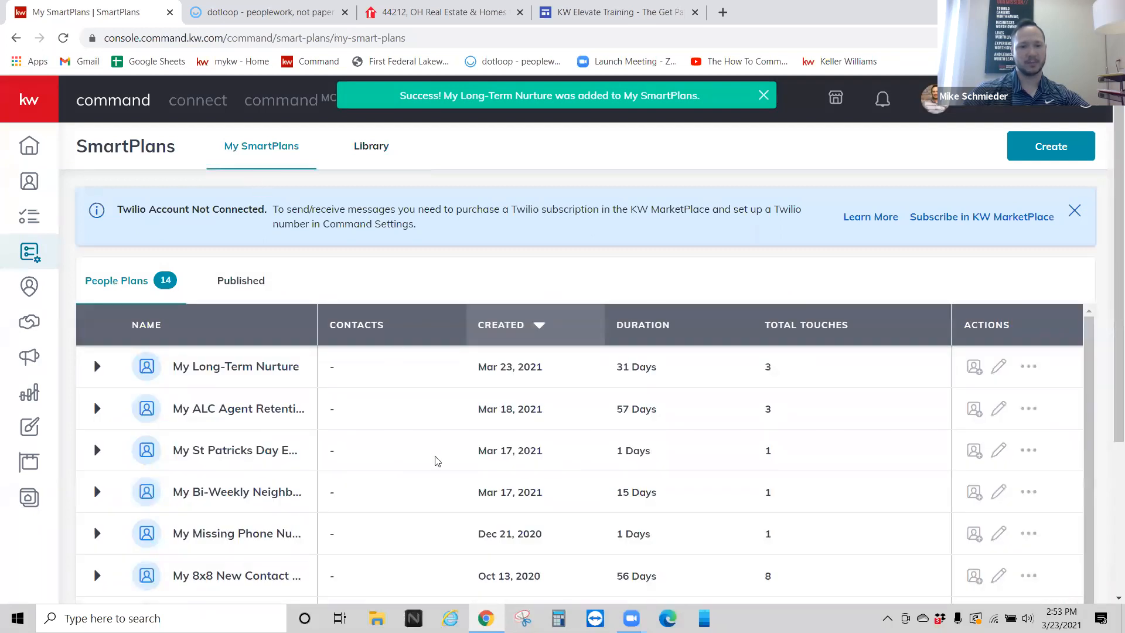
scroll(415, 422, down, 2)
scroll(411, 418, up, 2)
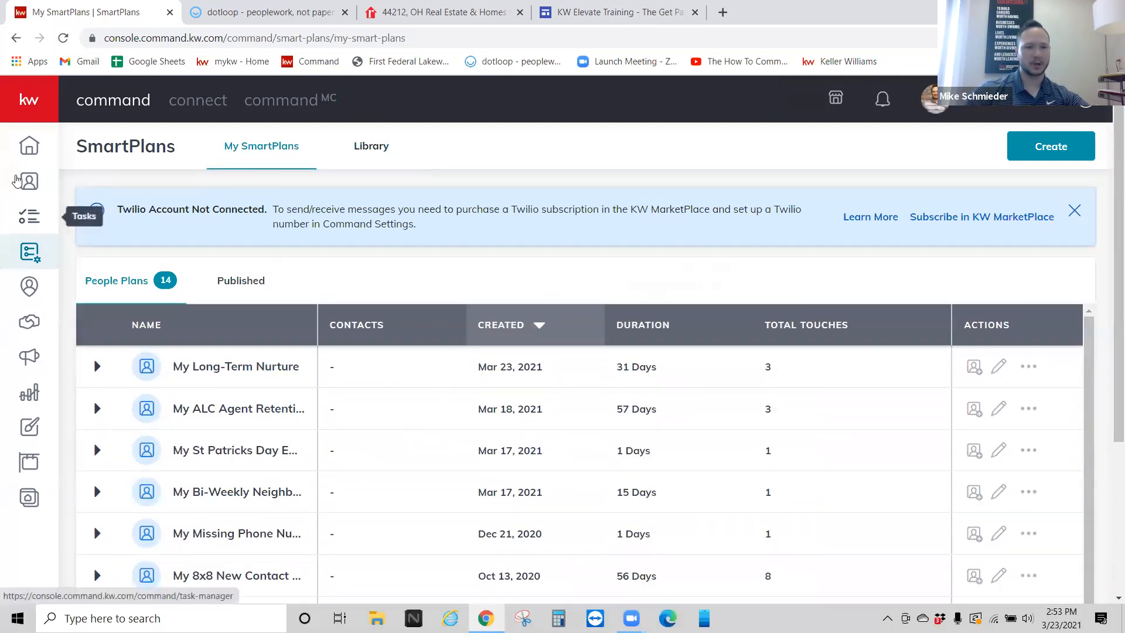
click(34, 184)
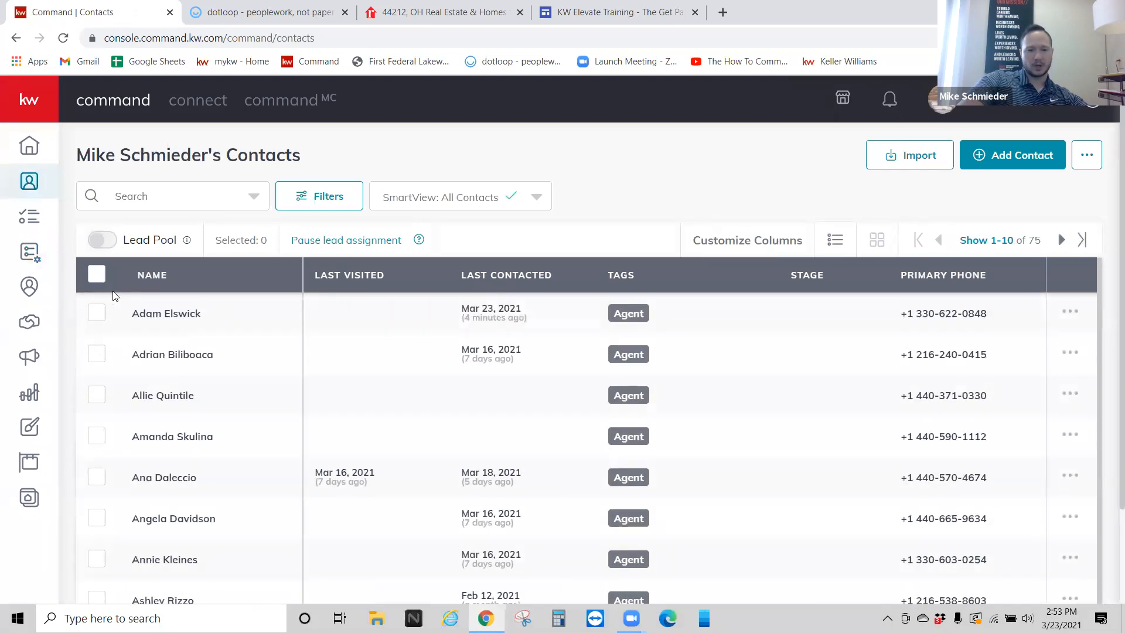
Step: Tick the checkboxes of four contacts in the contacts list
click(95, 315)
click(97, 437)
click(99, 521)
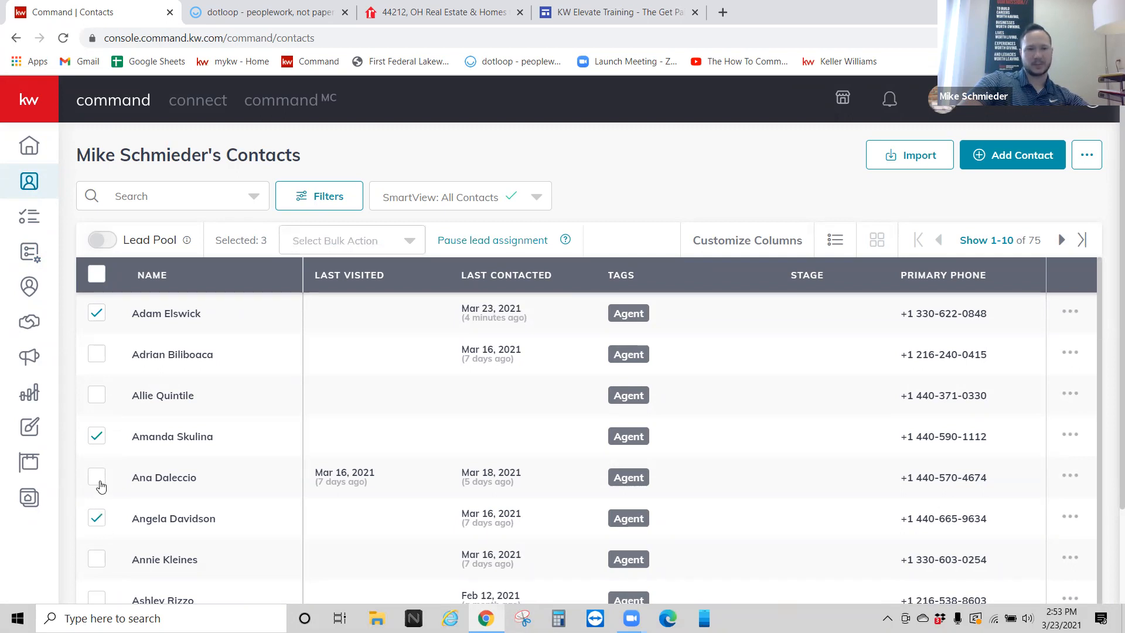
click(96, 394)
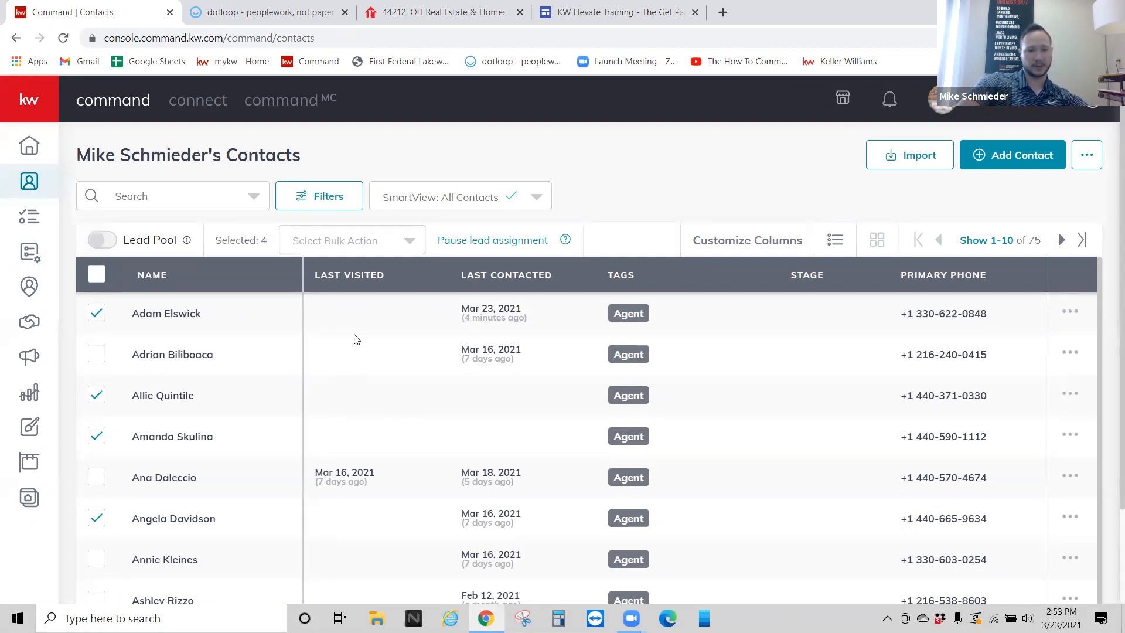
Step: Choose the Add to SmartPlan bulk action with My Long-Term Nurture, then close its start options unapplied
click(319, 243)
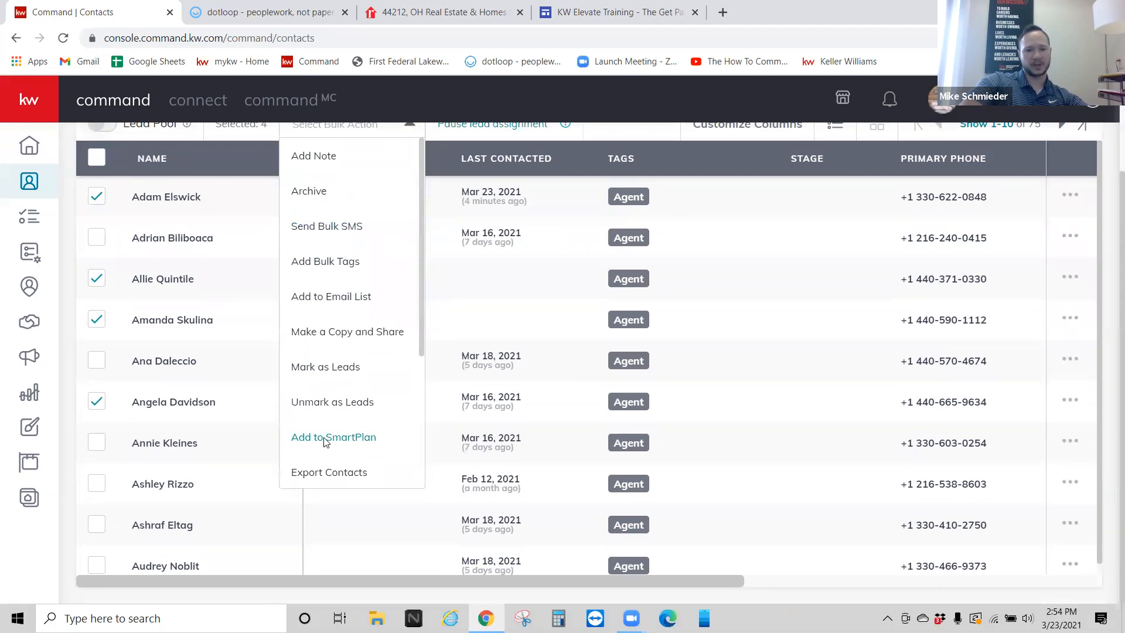
click(325, 438)
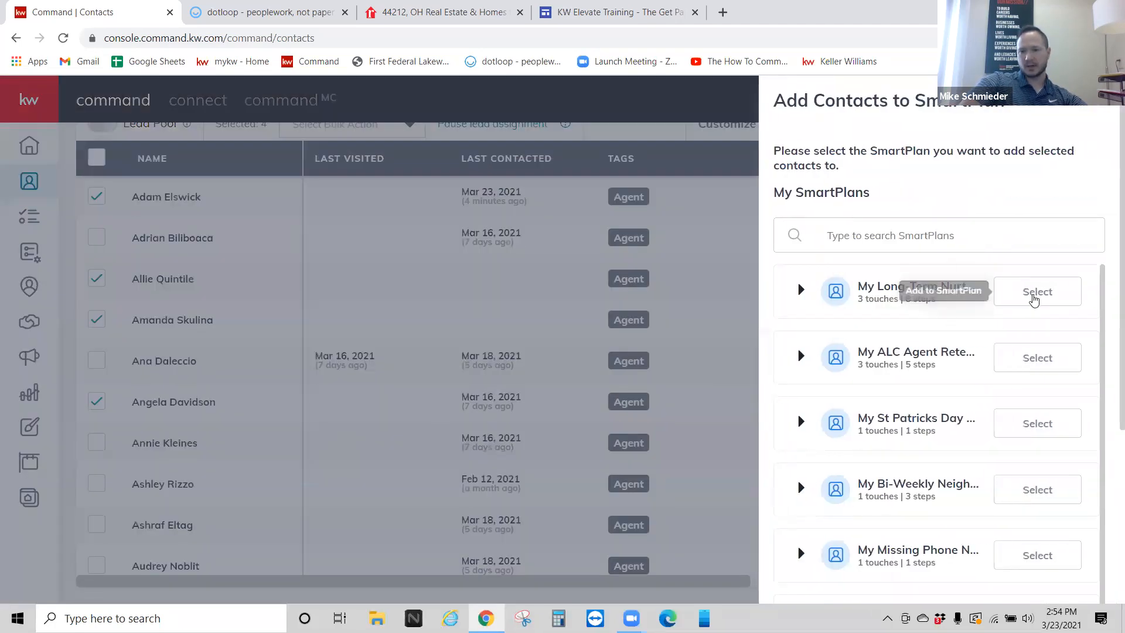
click(1034, 298)
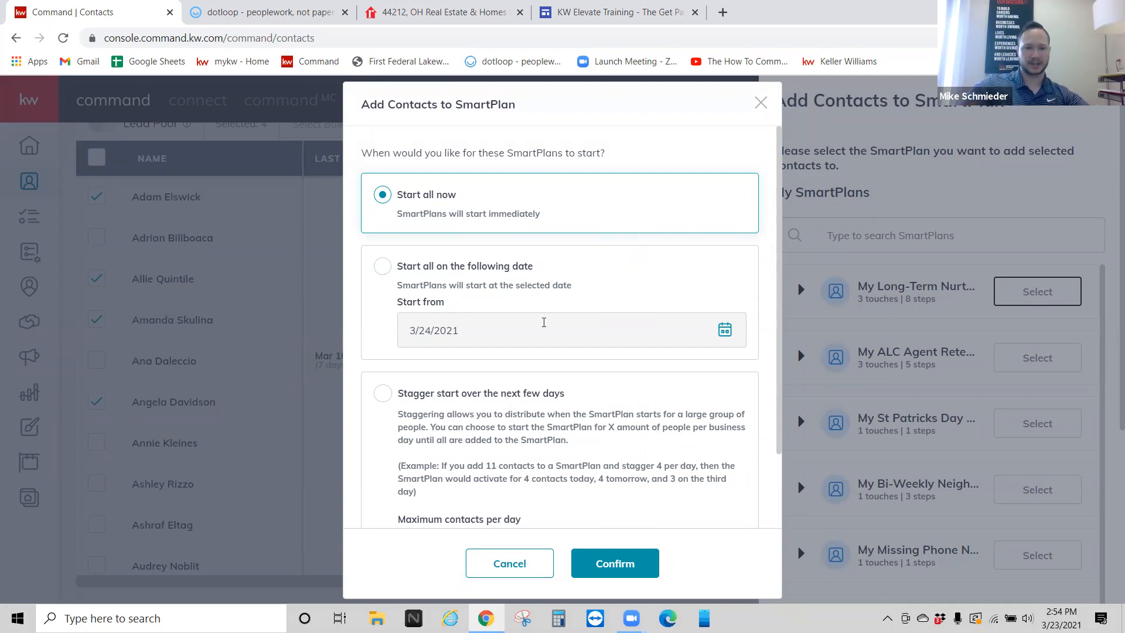
click(509, 563)
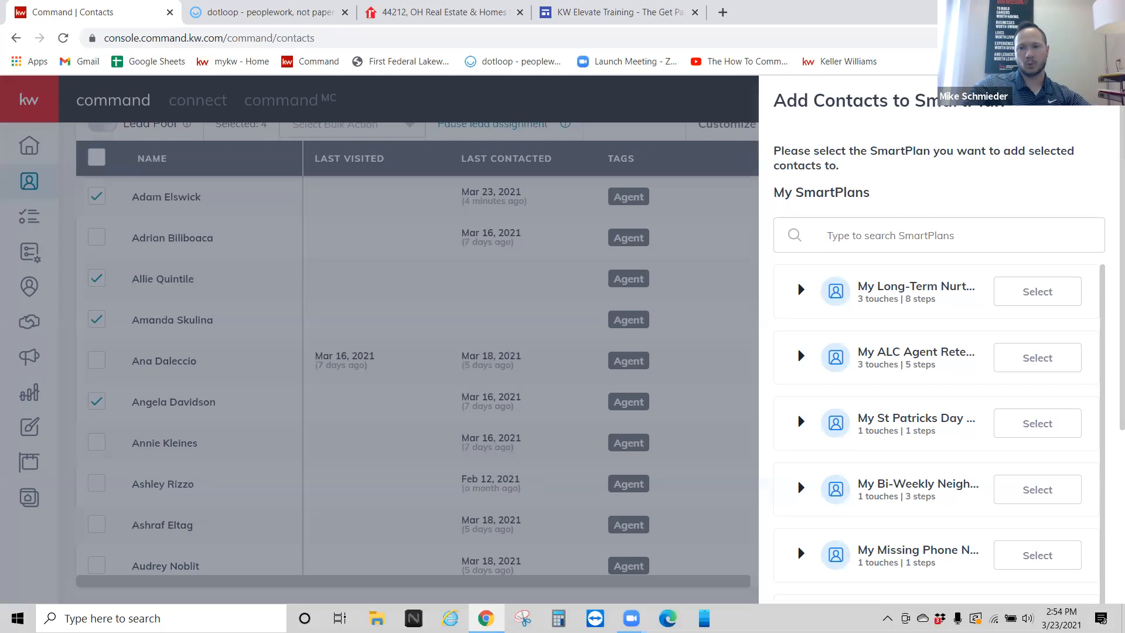
click(189, 321)
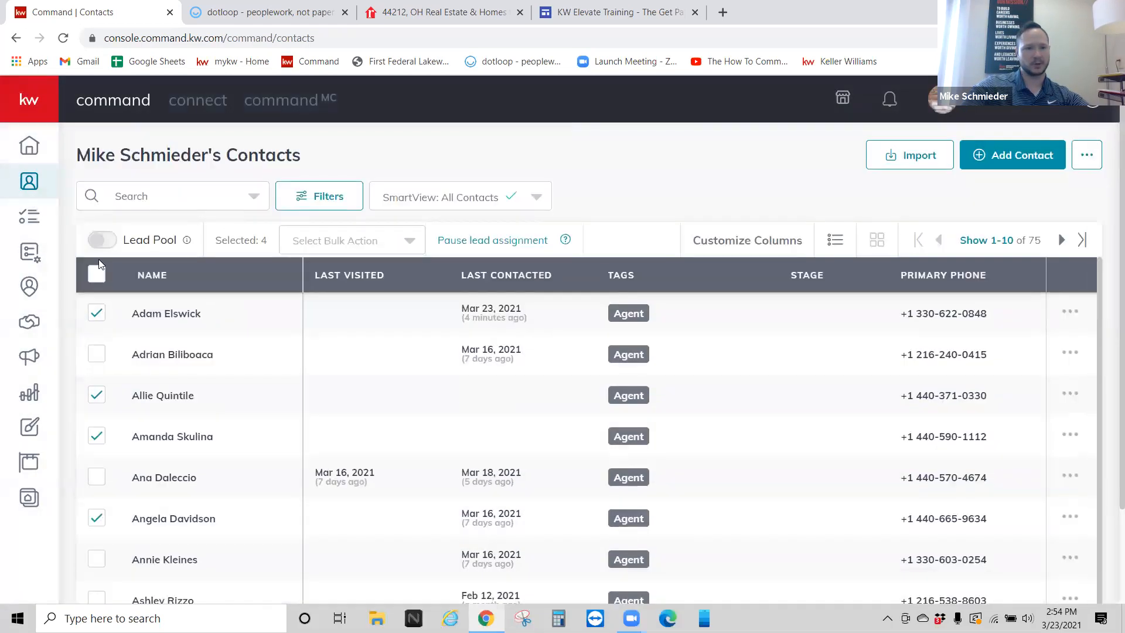
click(32, 281)
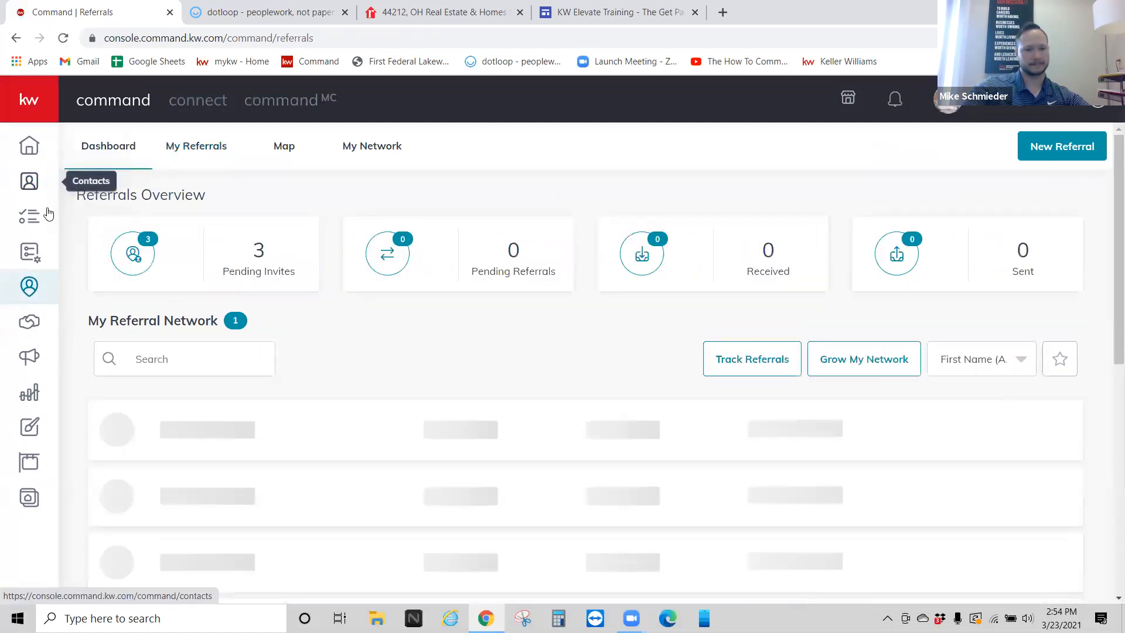
Step: Open My Long-Term Nurture from My SmartPlans for editing
click(31, 257)
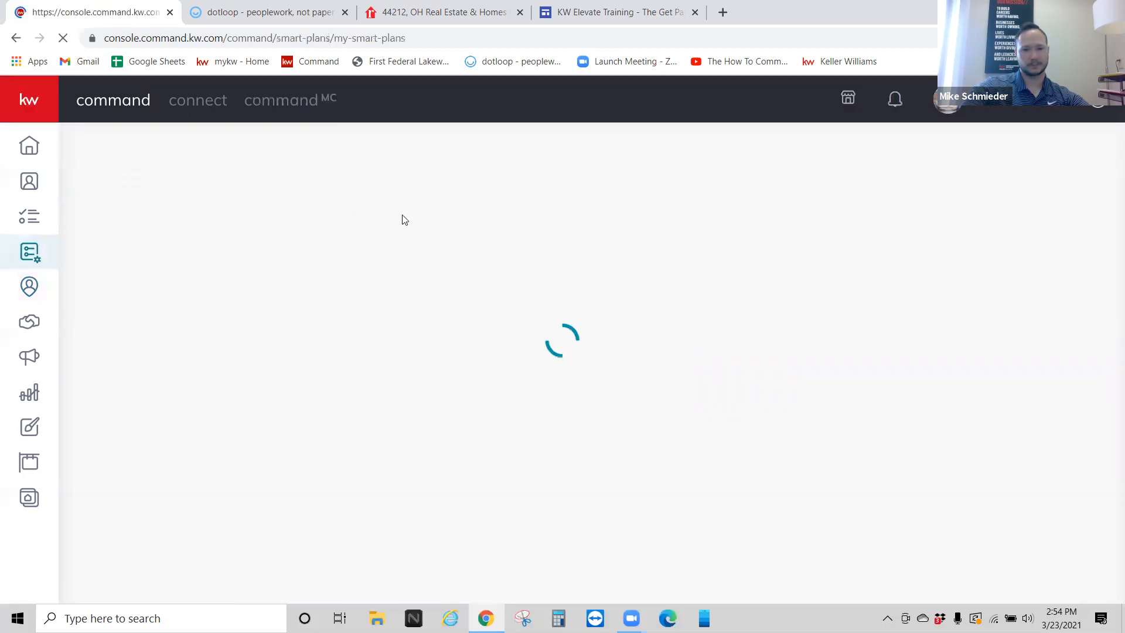
click(369, 147)
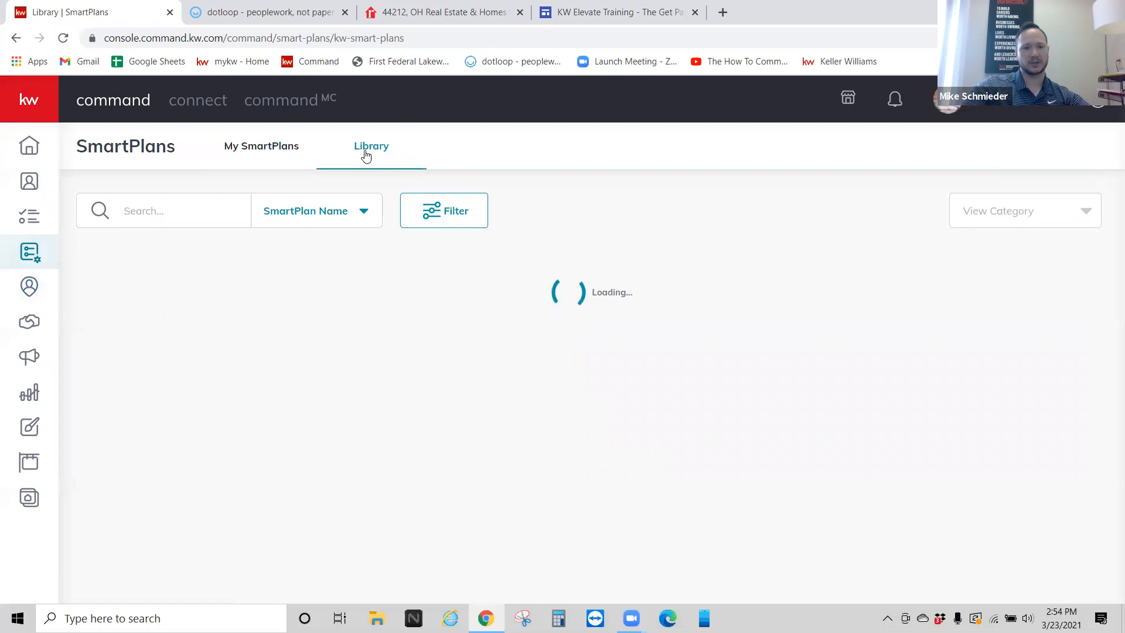
click(253, 146)
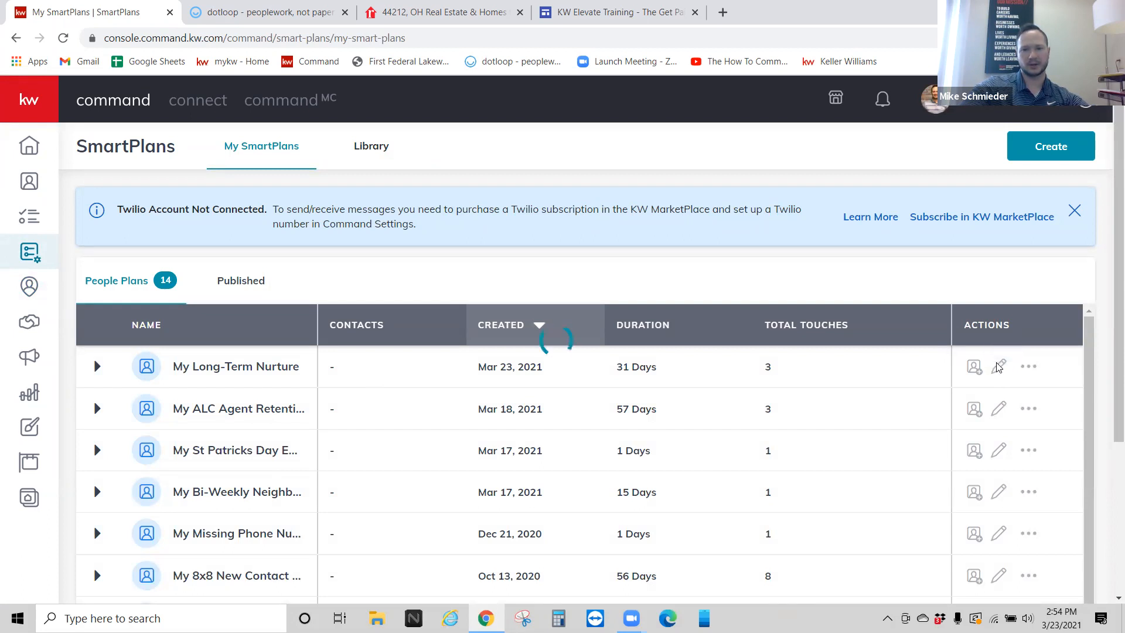
click(998, 366)
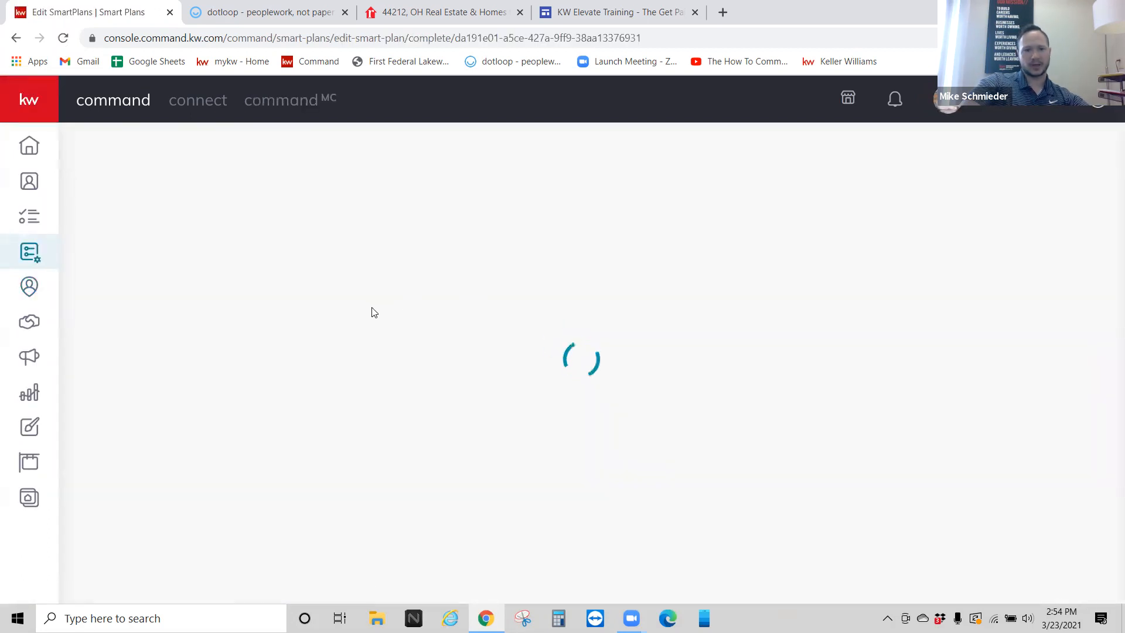
Step: Append a blank task step, bringing the plan to 9 steps and 4 touches
scroll(380, 328, down, 4)
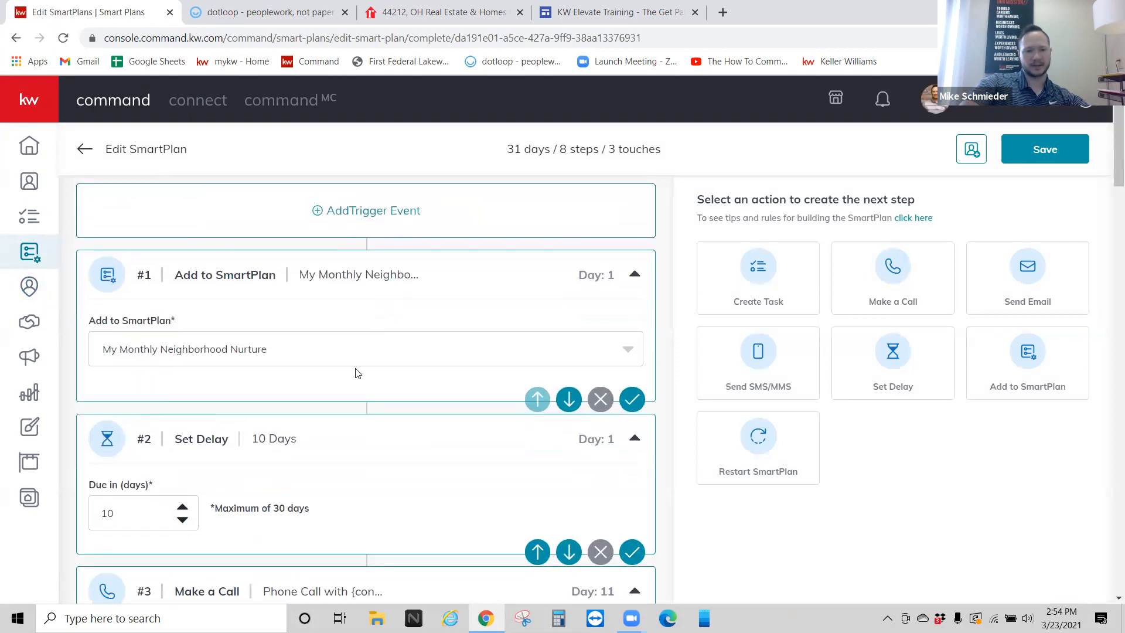
scroll(293, 340, down, 1)
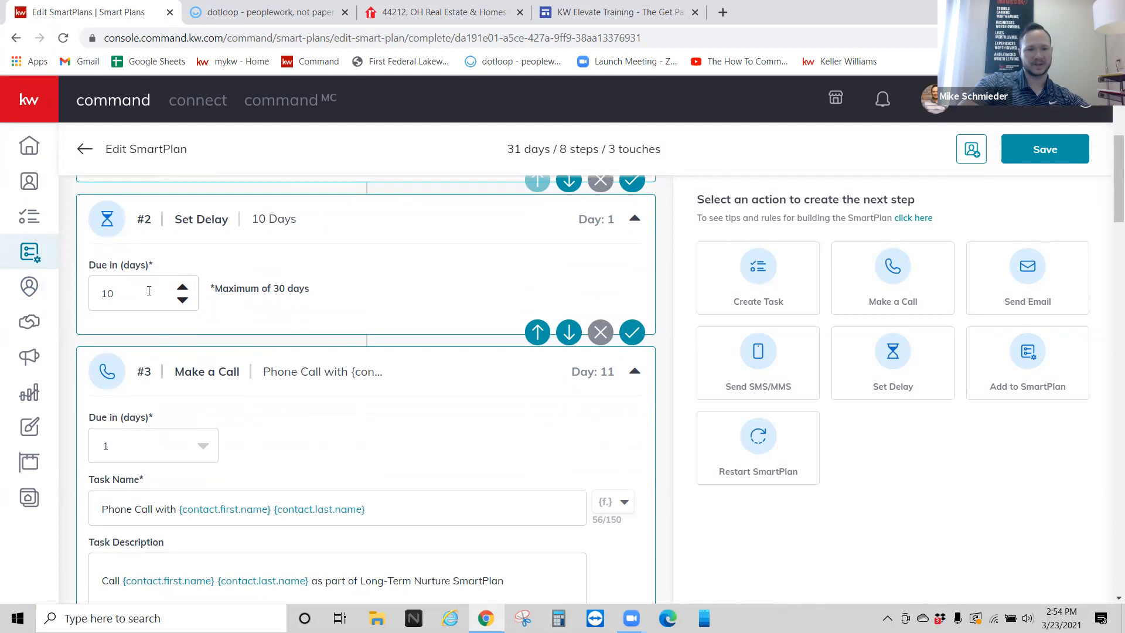
scroll(149, 290, down, 1)
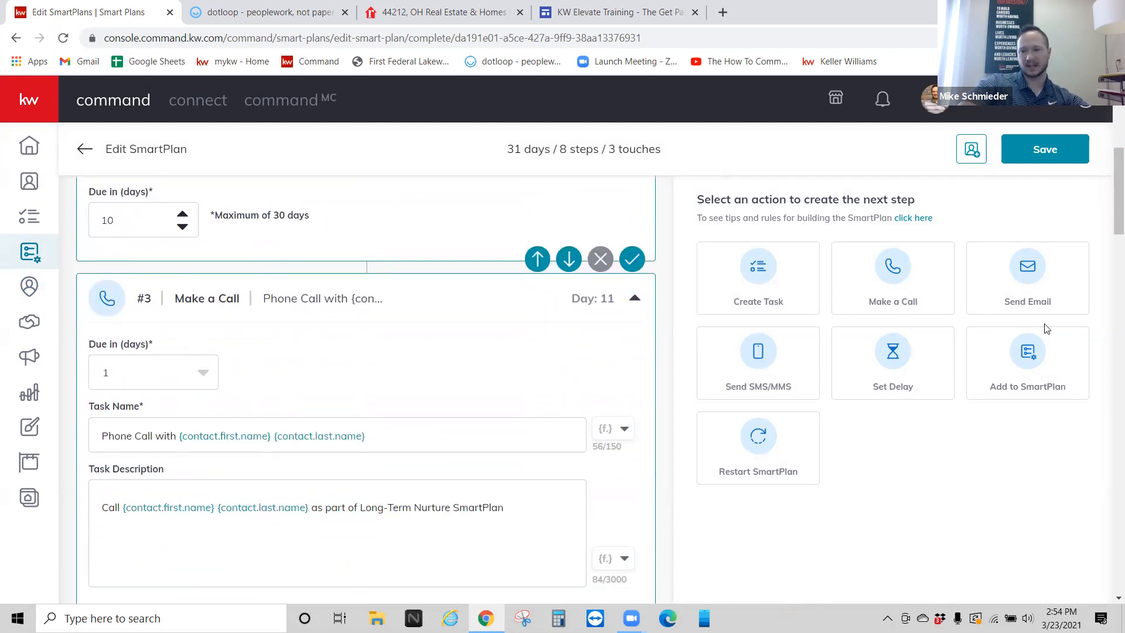
drag(778, 276, 382, 318)
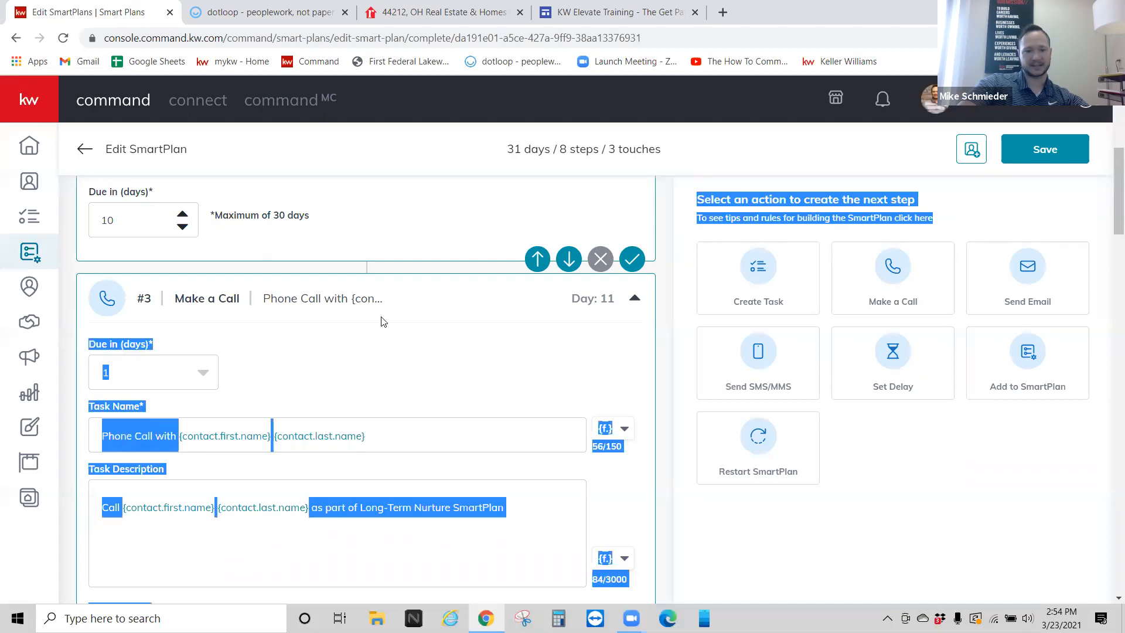
click(751, 275)
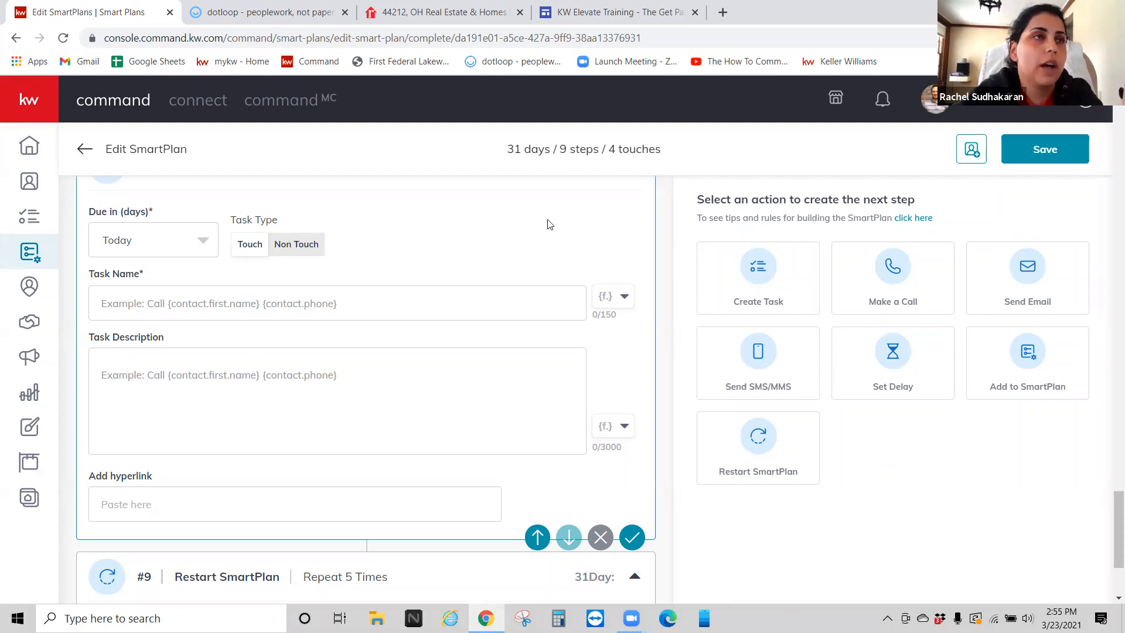
Step: Leave the SmartPlan editor without keeping the new step, and expand the labelled side navigation
click(45, 153)
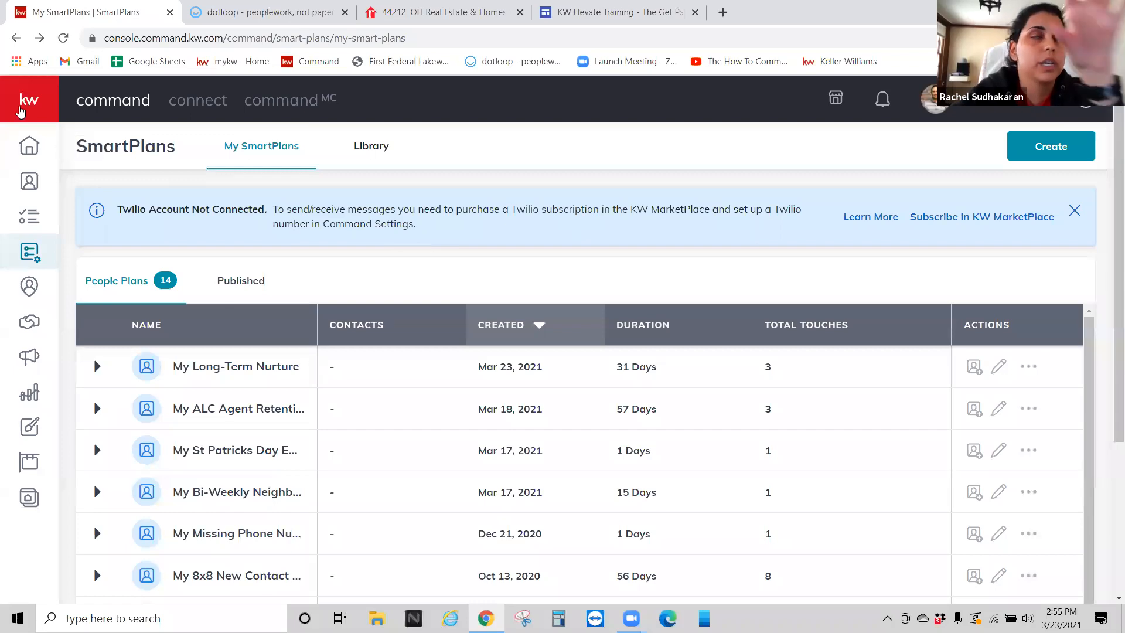
click(27, 103)
Step: Open the Opportunities dashboard and scroll through the Listings, Buyers and Leases pipelines, then back to Listings
click(76, 321)
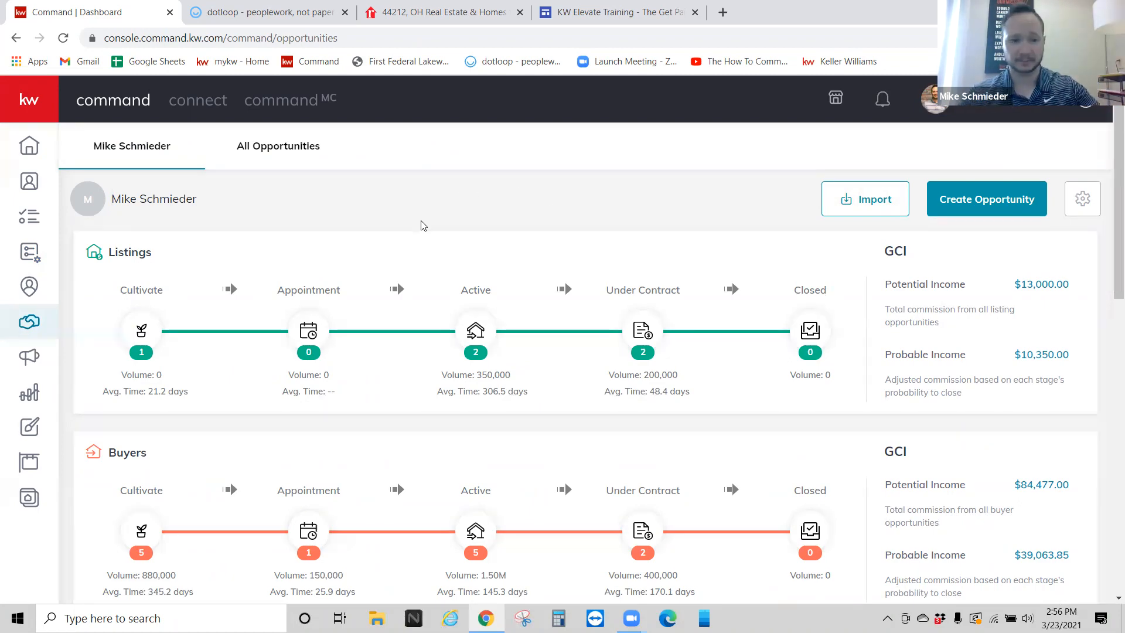
scroll(398, 267, down, 1)
scroll(387, 292, down, 1)
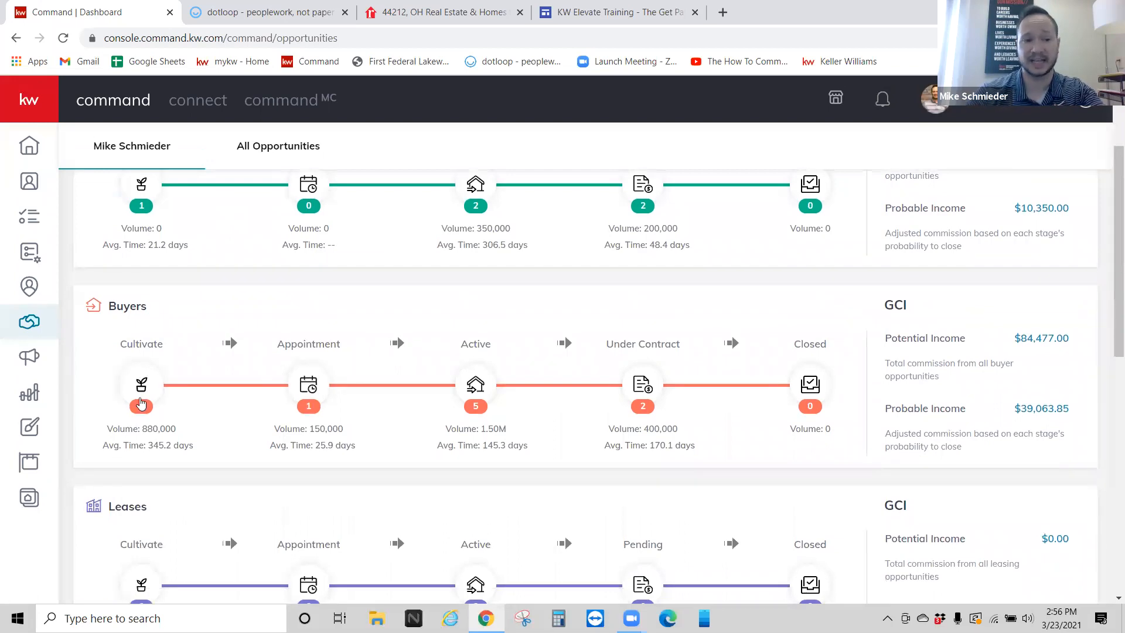
scroll(147, 357, up, 2)
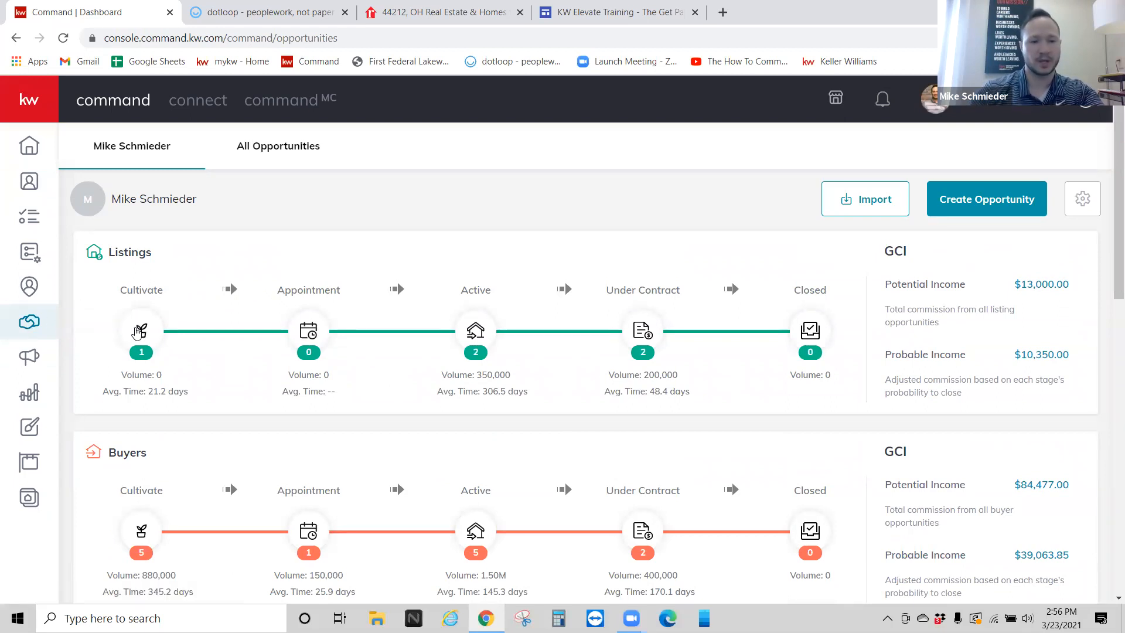
Step: Rename the third listings Cultivate stage from 'Hot < 30 days' to 'Listing Presentation'
click(138, 331)
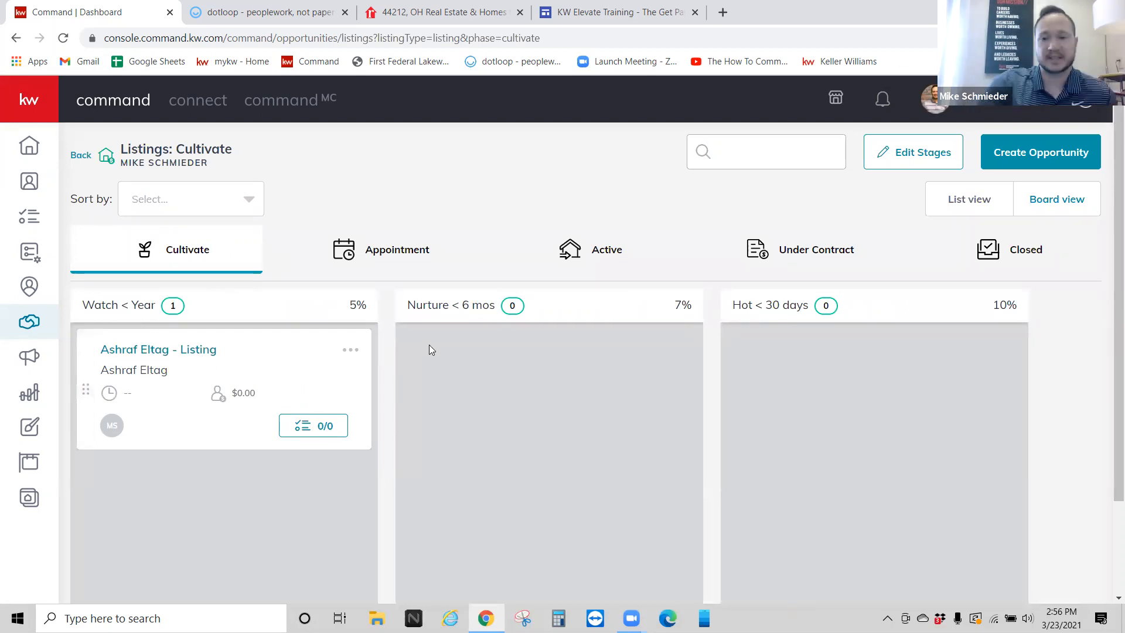
click(892, 160)
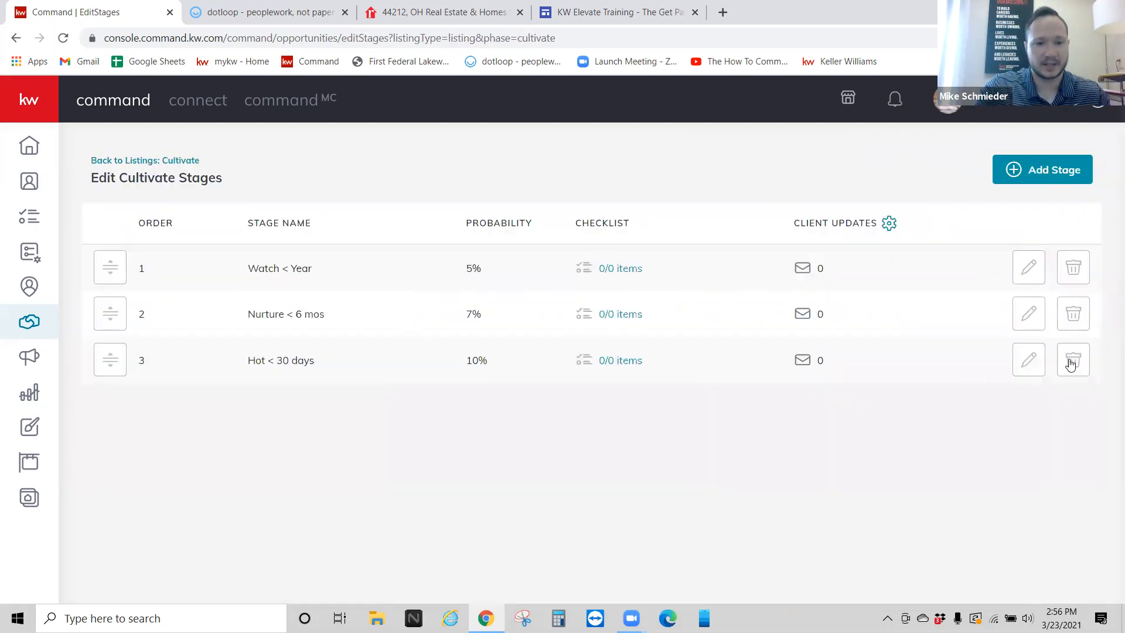
click(1024, 369)
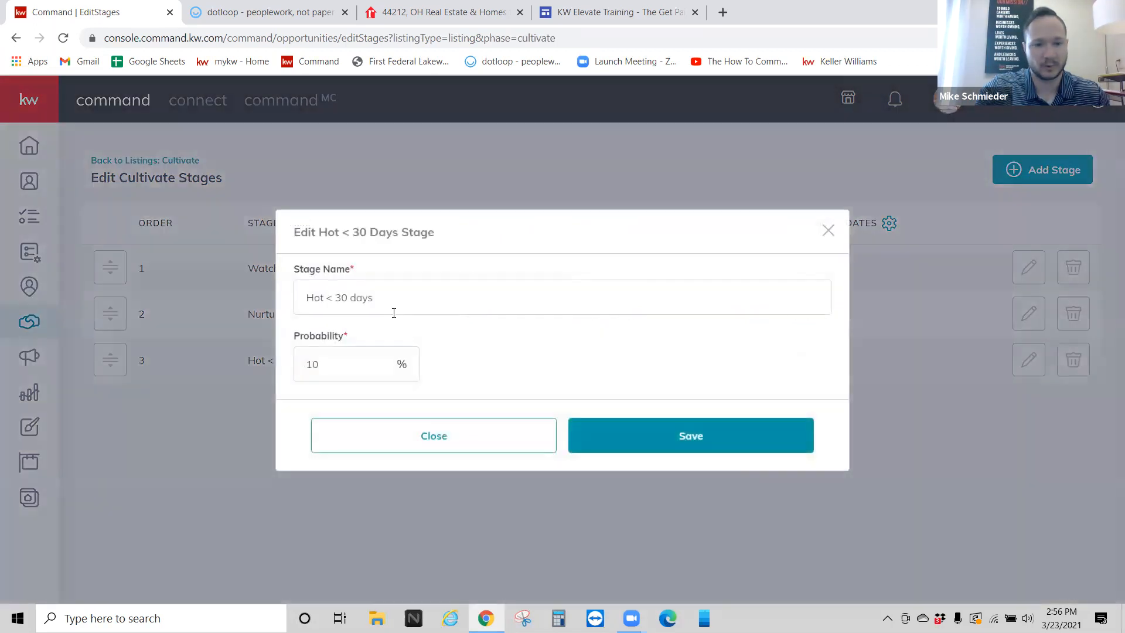
text(List)
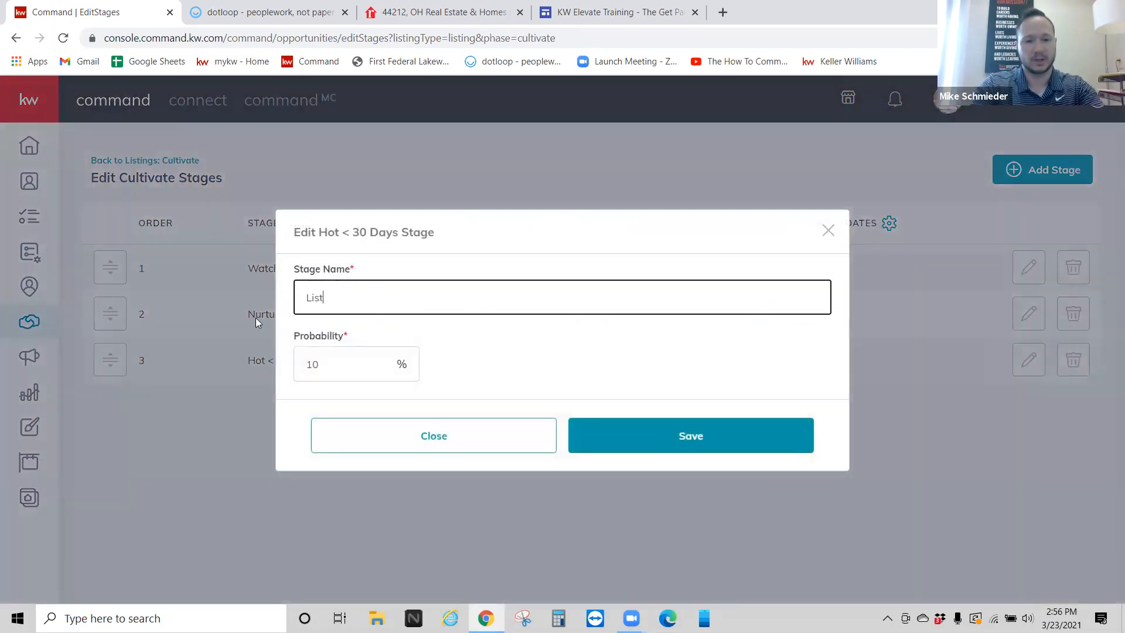
text(ing Presentation)
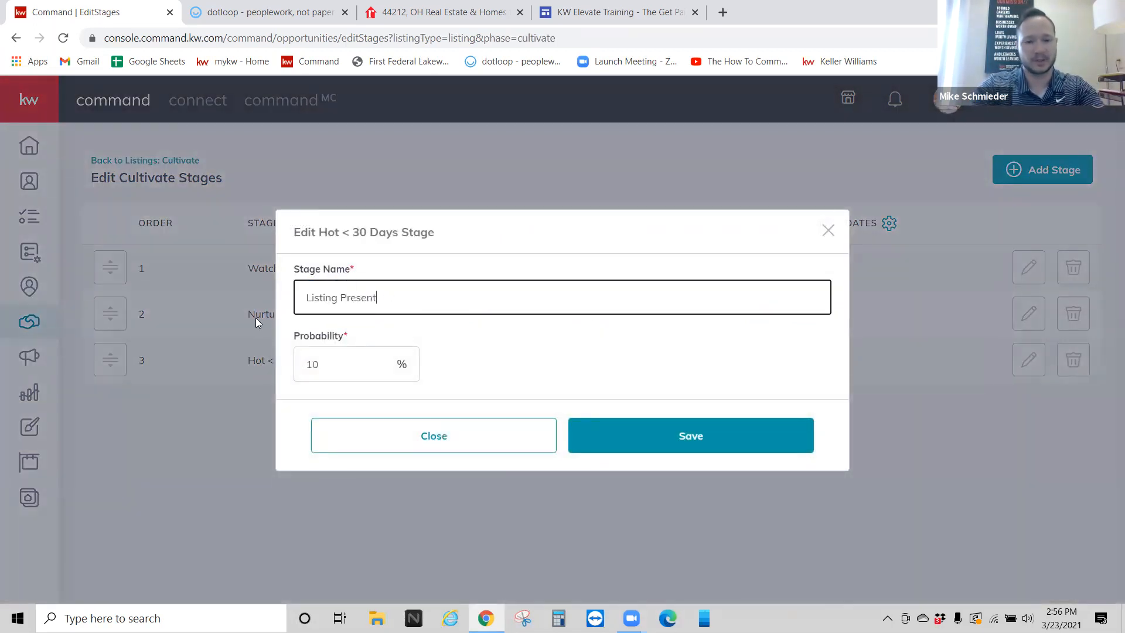
click(630, 434)
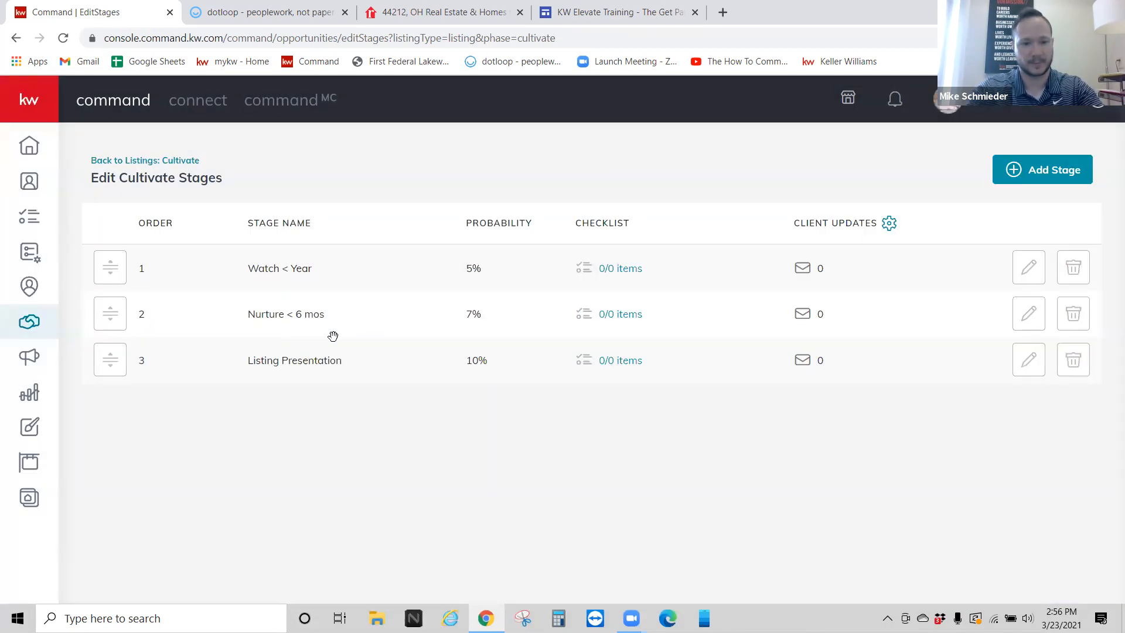
click(186, 159)
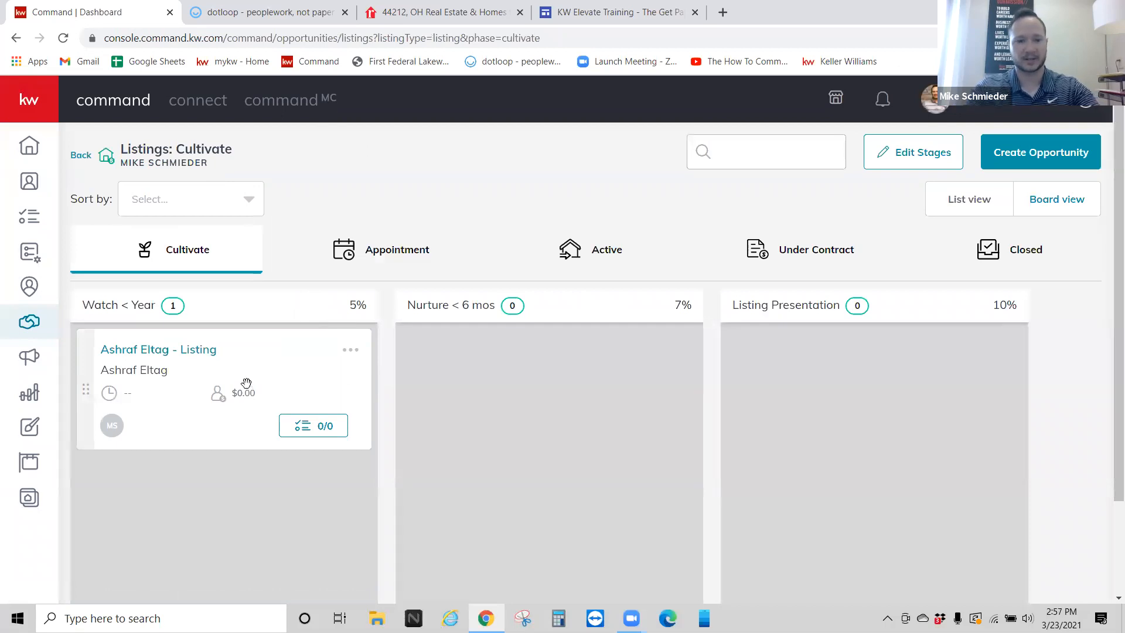
Step: Drag the listing card into the Listing Presentation column on the Cultivate board
drag(209, 366, 865, 380)
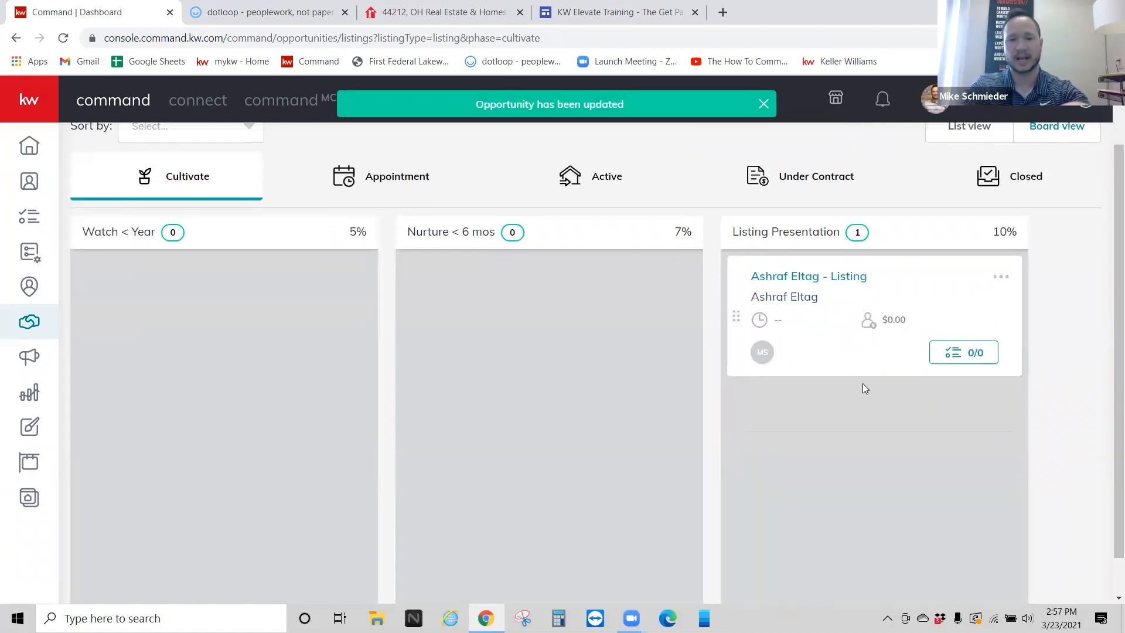
scroll(876, 381, down, 1)
scroll(876, 381, up, 1)
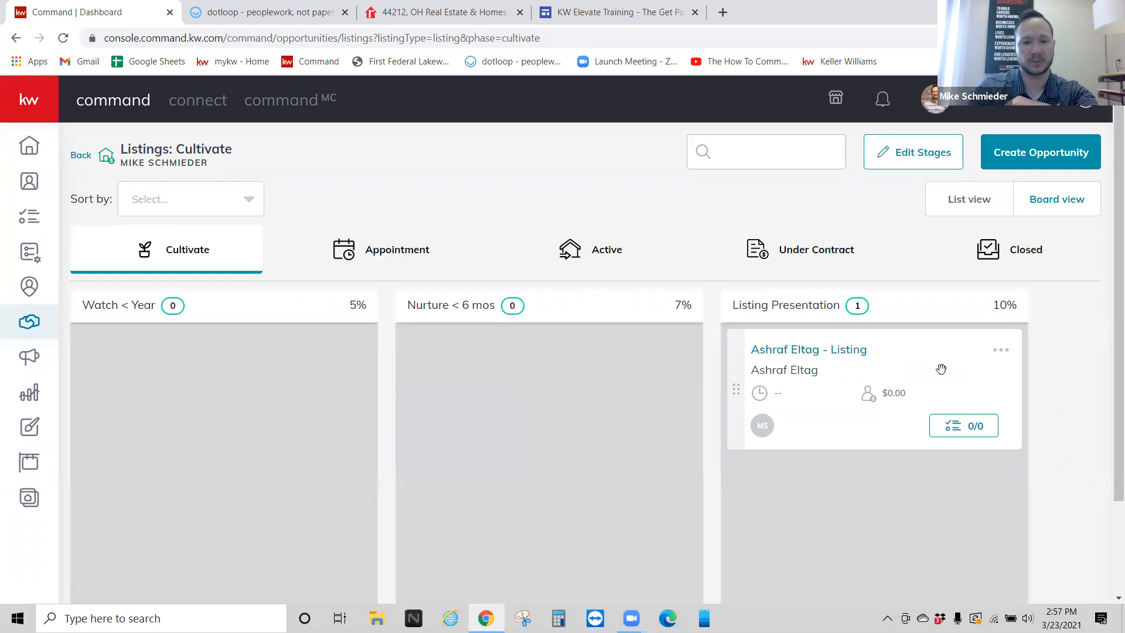
Step: Advance the listing card into the Appointment phase, through Kept, and on into Active
drag(925, 364, 420, 251)
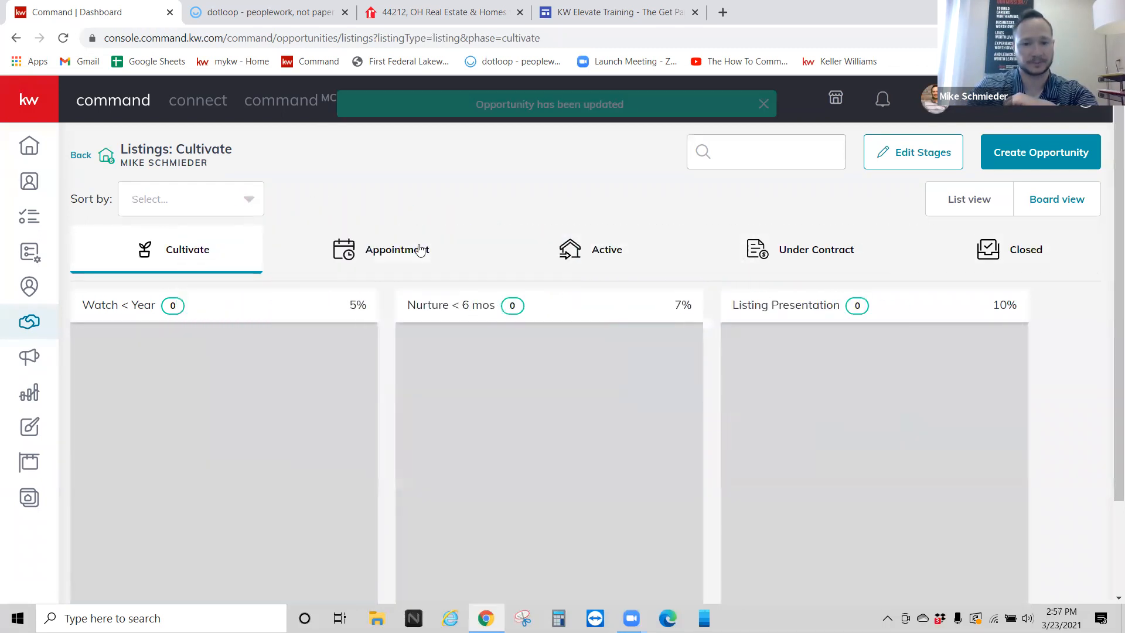
click(387, 253)
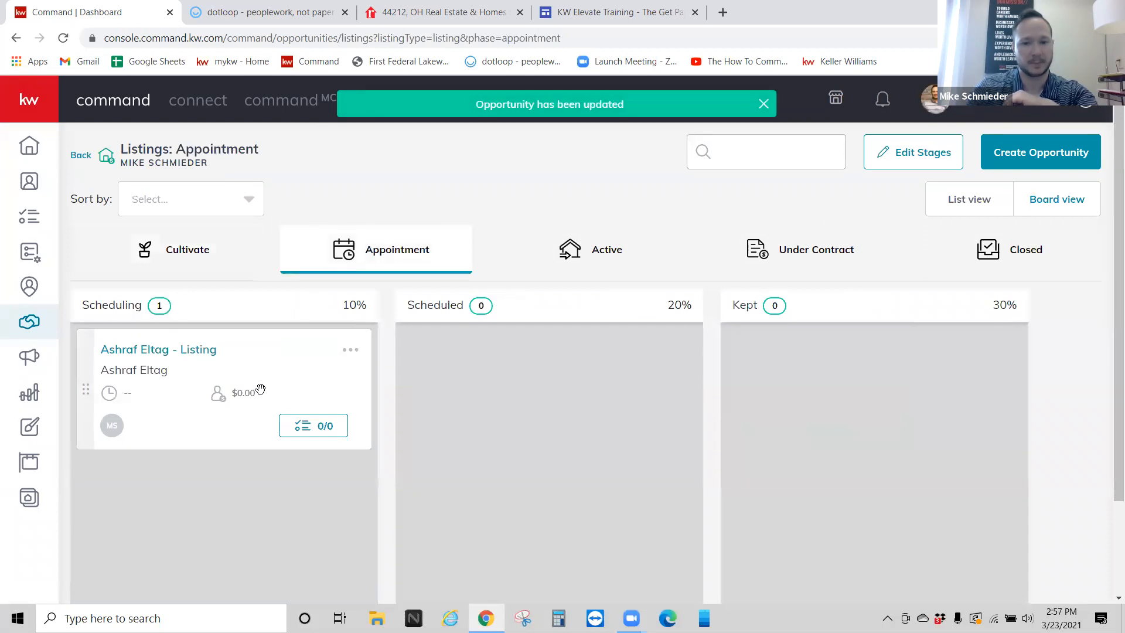
drag(258, 389, 905, 422)
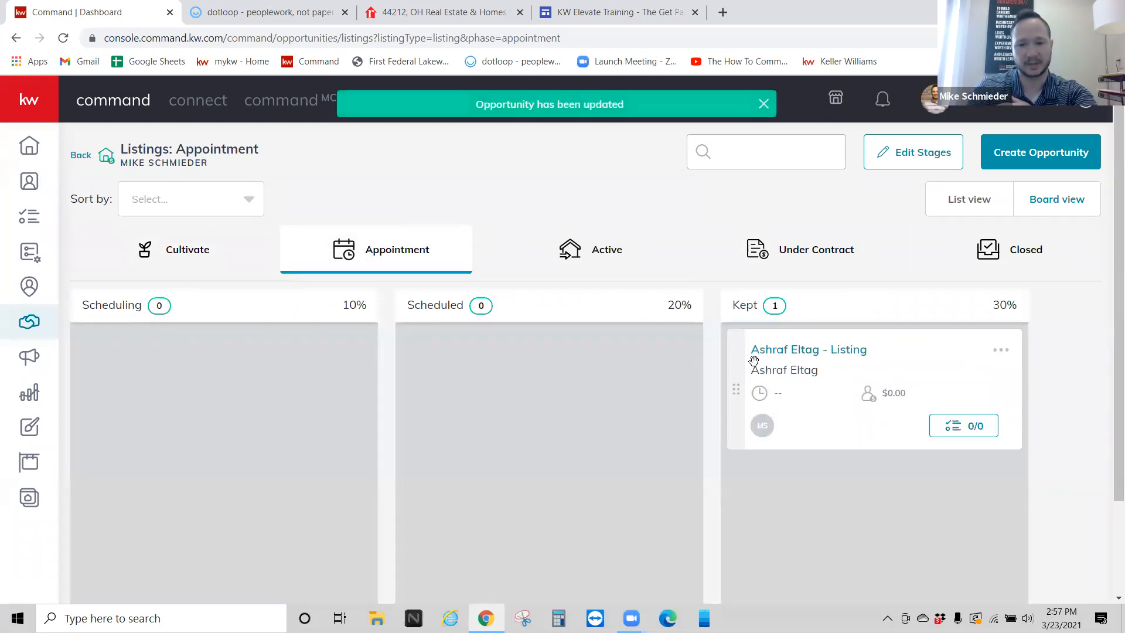
click(600, 252)
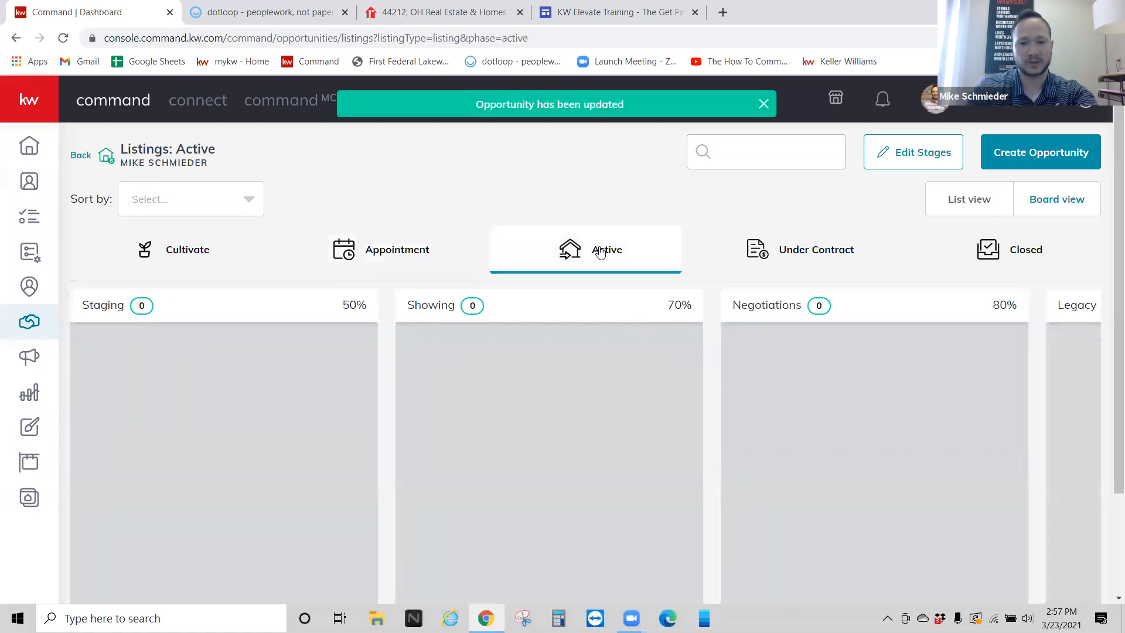
click(367, 272)
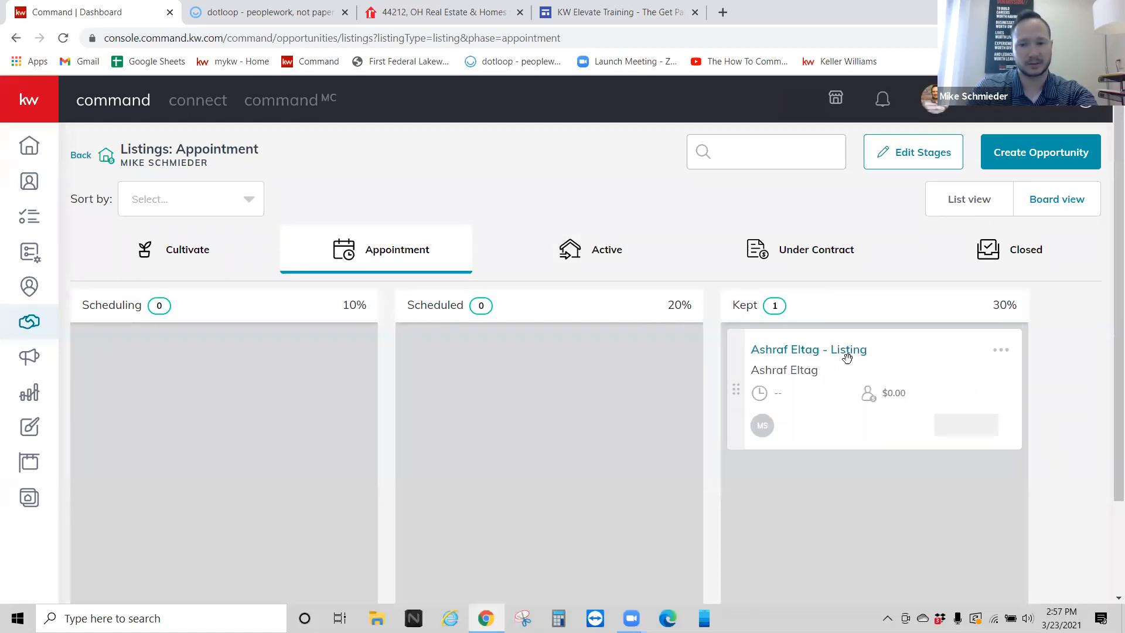
drag(879, 388, 594, 254)
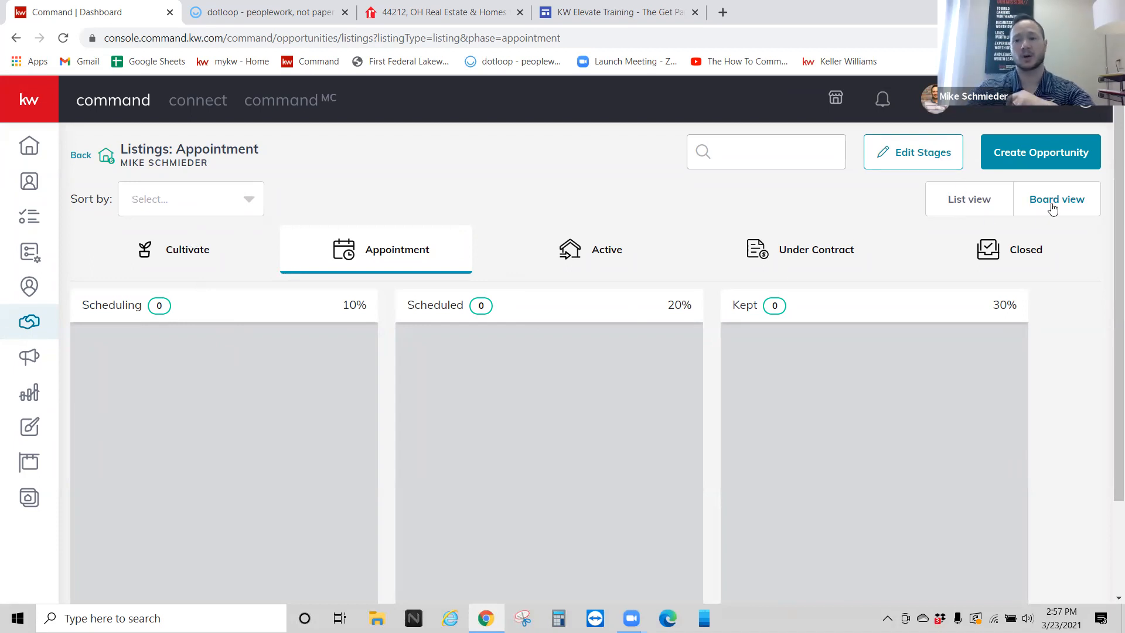
Step: Open the Appointment stages editor and view the Scheduling stage settings without changing them
click(893, 151)
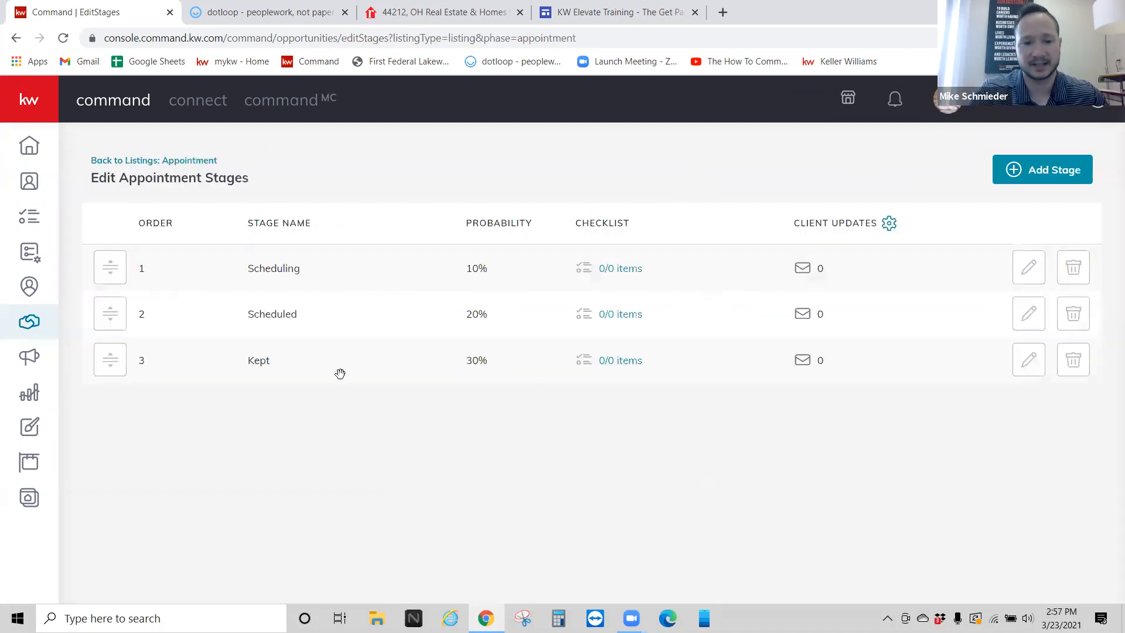
click(1029, 269)
click(825, 228)
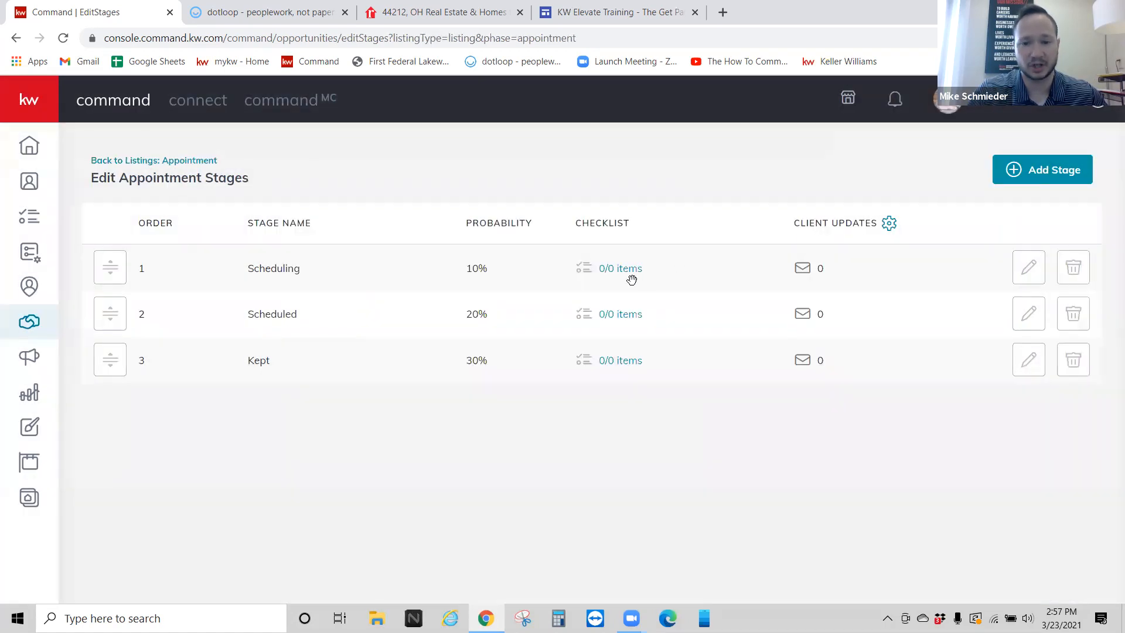